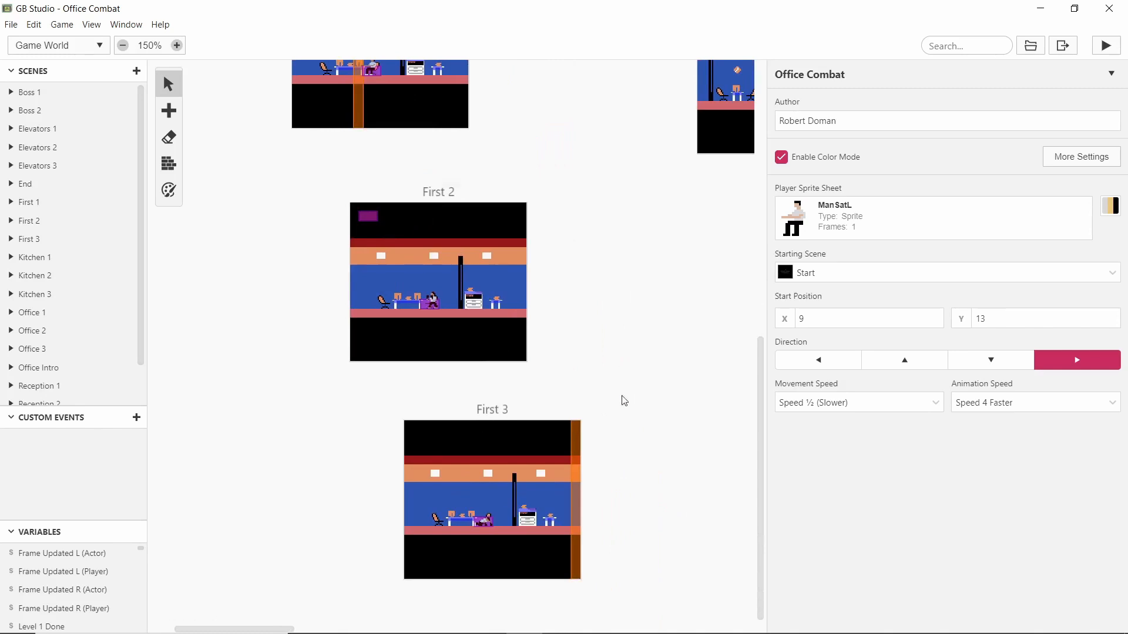
Look over the First and Office scenes in the Office Combat game world
{"action": "scroll", "coordinate": [619, 381], "scroll_direction": "right", "scroll_amount": 2}
{"action": "scroll", "coordinate": [622, 391], "scroll_direction": "up", "scroll_amount": 1}
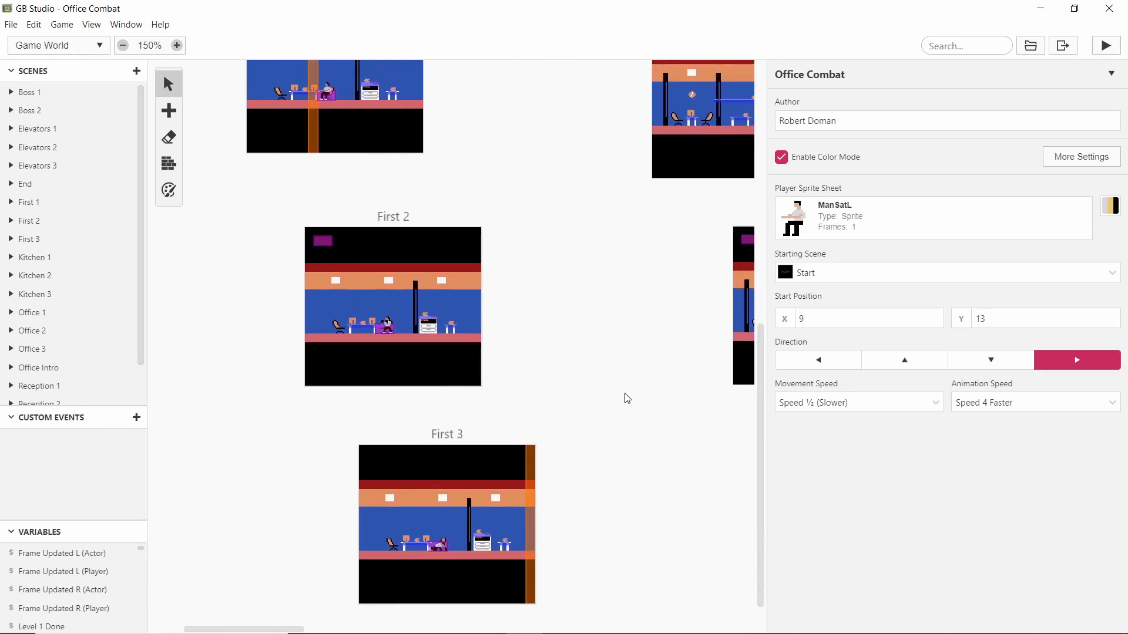
{"action": "scroll", "coordinate": [515, 370], "scroll_direction": "right", "scroll_amount": 5}
{"action": "scroll", "coordinate": [513, 427], "scroll_direction": "up", "scroll_amount": 1}
{"action": "scroll", "coordinate": [500, 425], "scroll_direction": "right", "scroll_amount": 2}
{"action": "scroll", "coordinate": [487, 423], "scroll_direction": "down", "scroll_amount": 1}
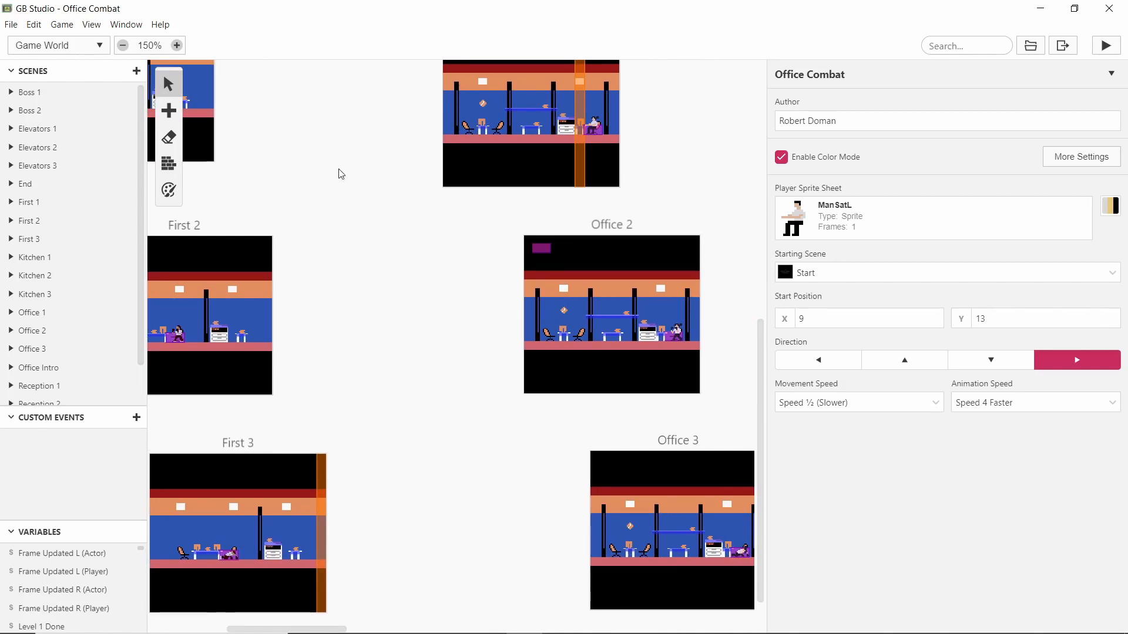
{"action": "scroll", "coordinate": [479, 282], "scroll_direction": "up", "scroll_amount": 5}
{"action": "scroll", "coordinate": [479, 281], "scroll_direction": "left", "scroll_amount": 5}
{"action": "scroll", "coordinate": [483, 258], "scroll_direction": "up", "scroll_amount": 1}
{"action": "scroll", "coordinate": [483, 258], "scroll_direction": "left", "scroll_amount": 1}
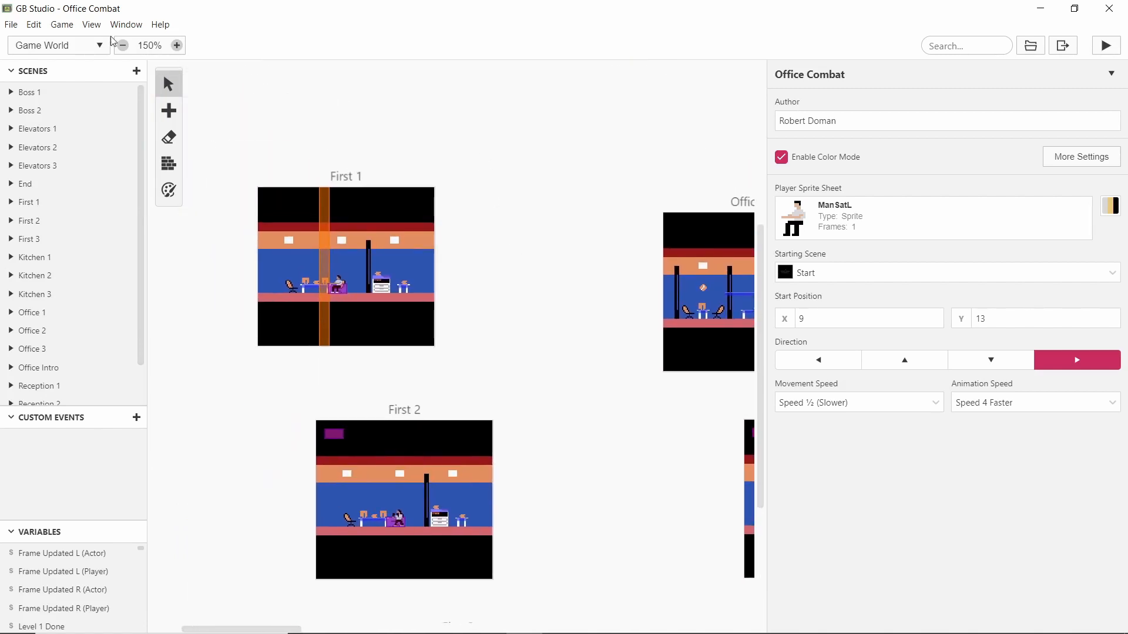
Export the Office Combat game as a ROM
{"action": "left_click", "coordinate": [92, 25]}
{"action": "mouse_move", "coordinate": [60, 26]}
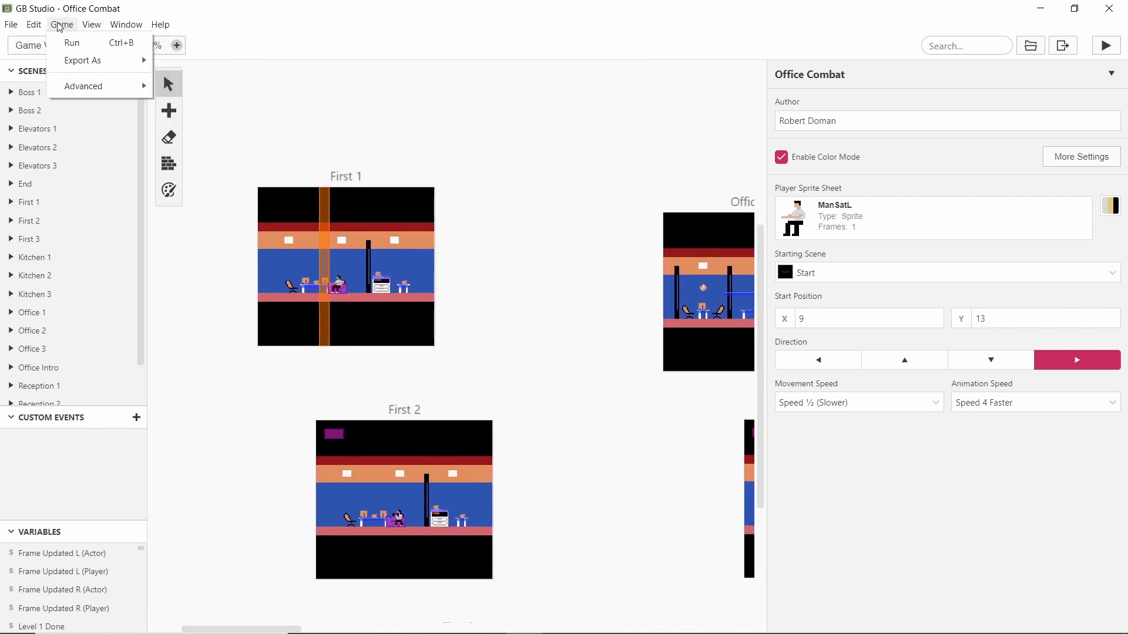
{"action": "mouse_move", "coordinate": [91, 67]}
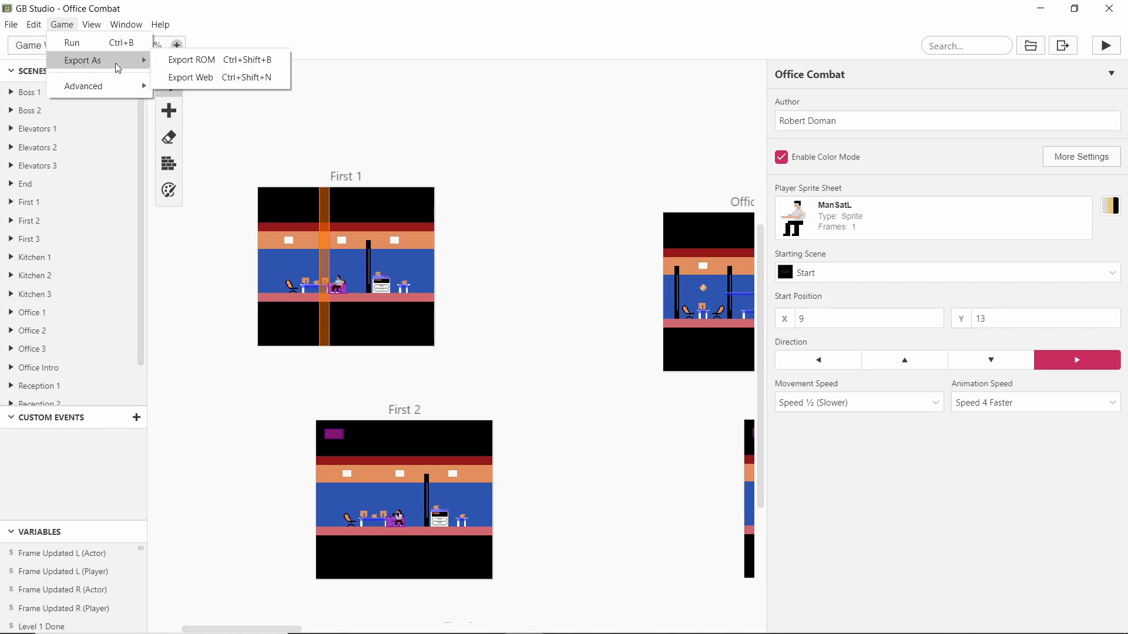
{"action": "left_click", "coordinate": [194, 59]}
{"action": "left_click", "coordinate": [62, 24]}
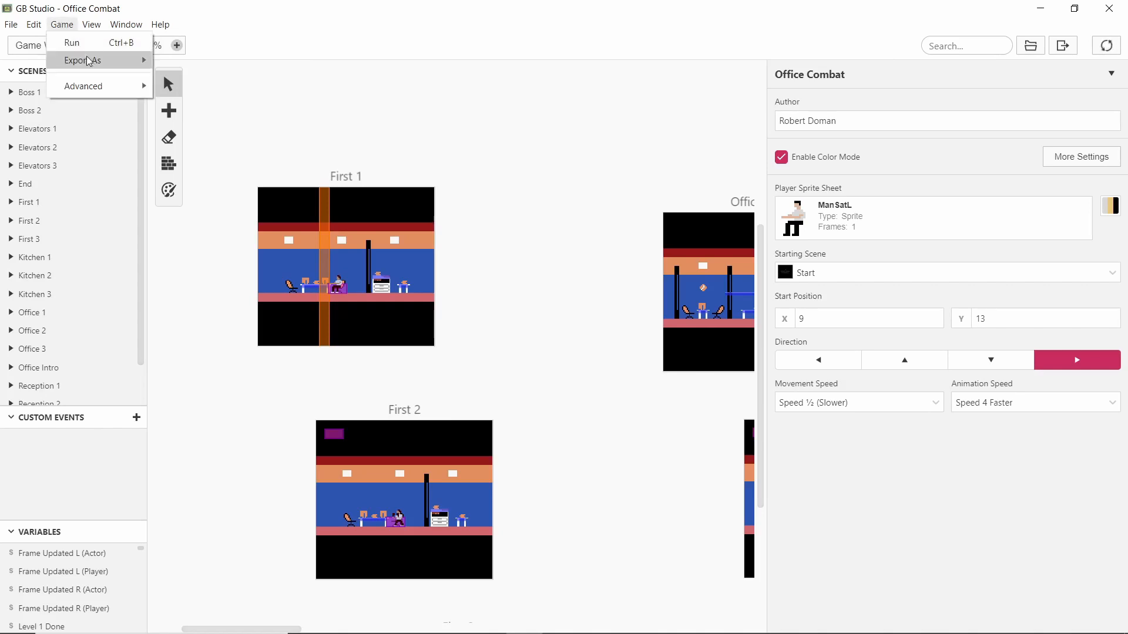
{"action": "mouse_move", "coordinate": [96, 58]}
{"action": "left_click", "coordinate": [202, 85]}
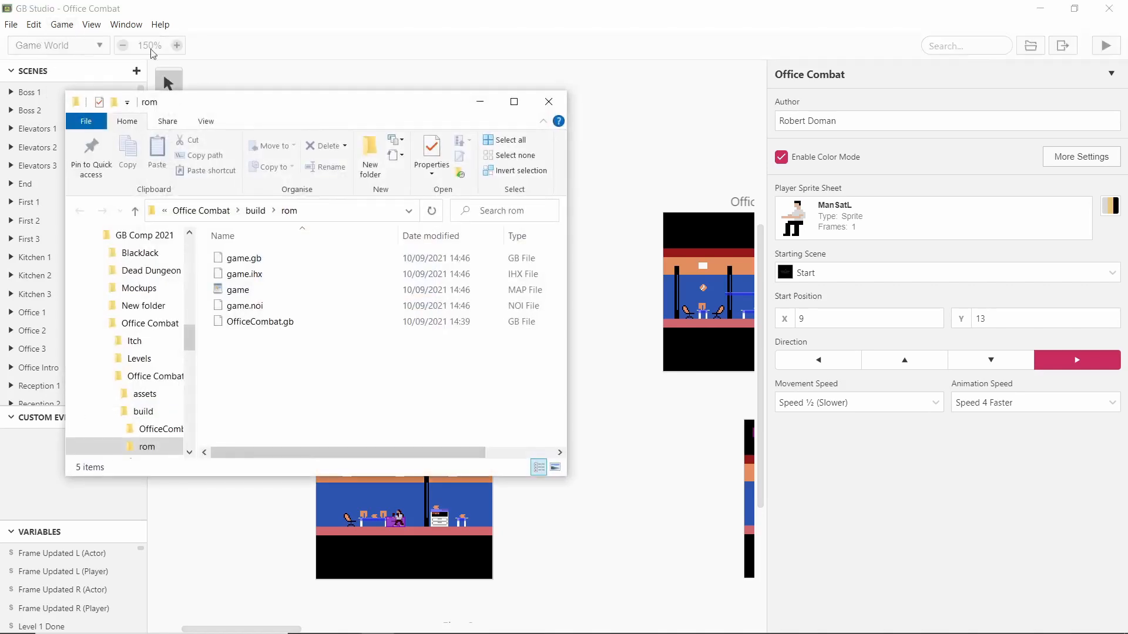
Delete the old OfficeCombat.gb from the rom folder and rename game.gb to OfficeCombat.gb
{"action": "left_click_drag", "start_coordinate": [315, 108], "coordinate": [626, 108]}
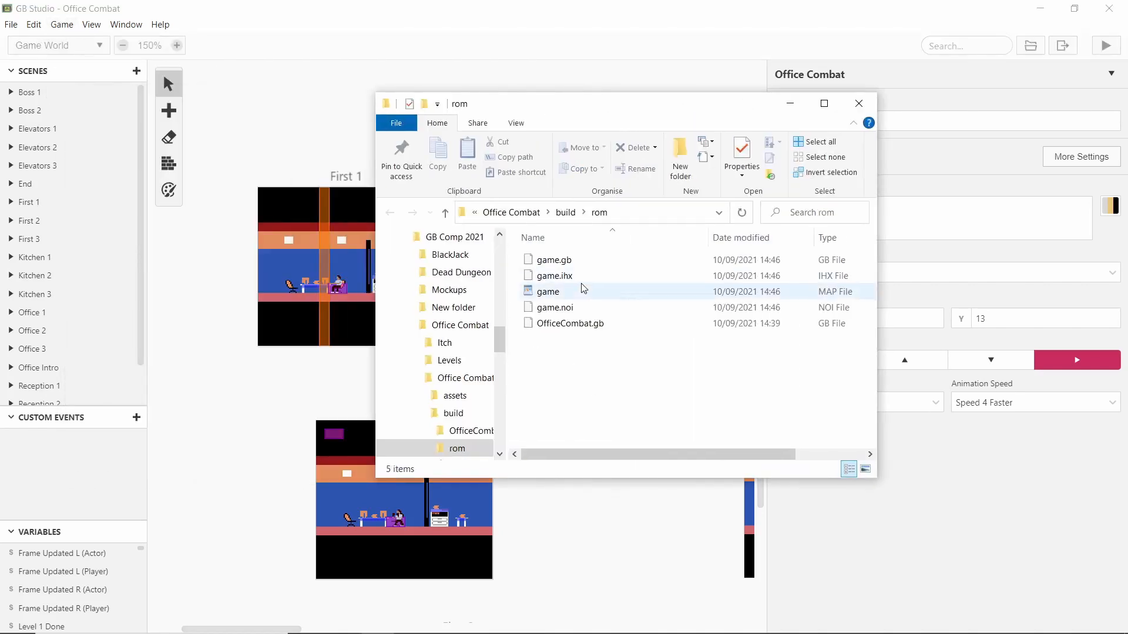
{"action": "left_click", "coordinate": [583, 325]}
{"action": "key", "text": "Delete"}
{"action": "left_click", "coordinate": [565, 261]}
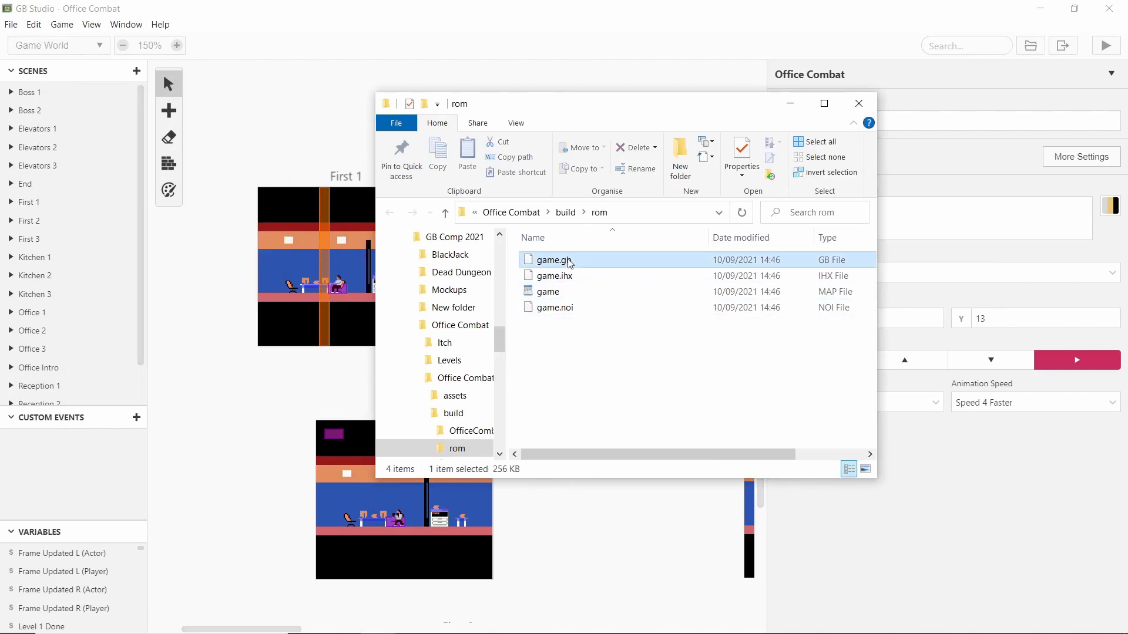
{"action": "left_click", "coordinate": [553, 263]}
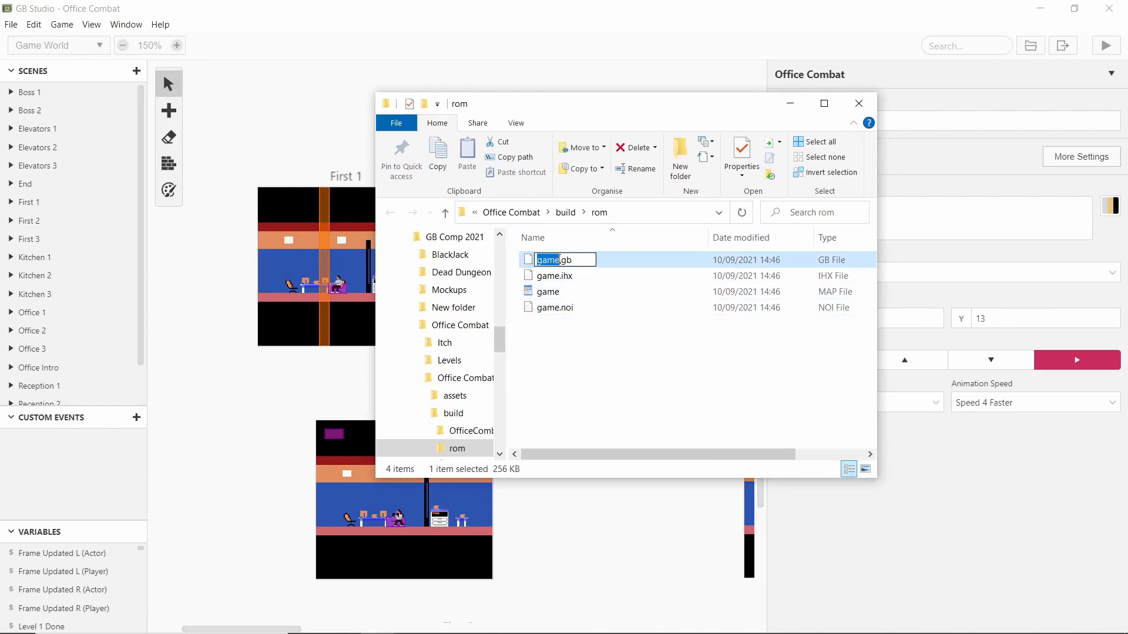
{"action": "type", "text": "OfficeCombat"}
{"action": "key", "text": "Return"}
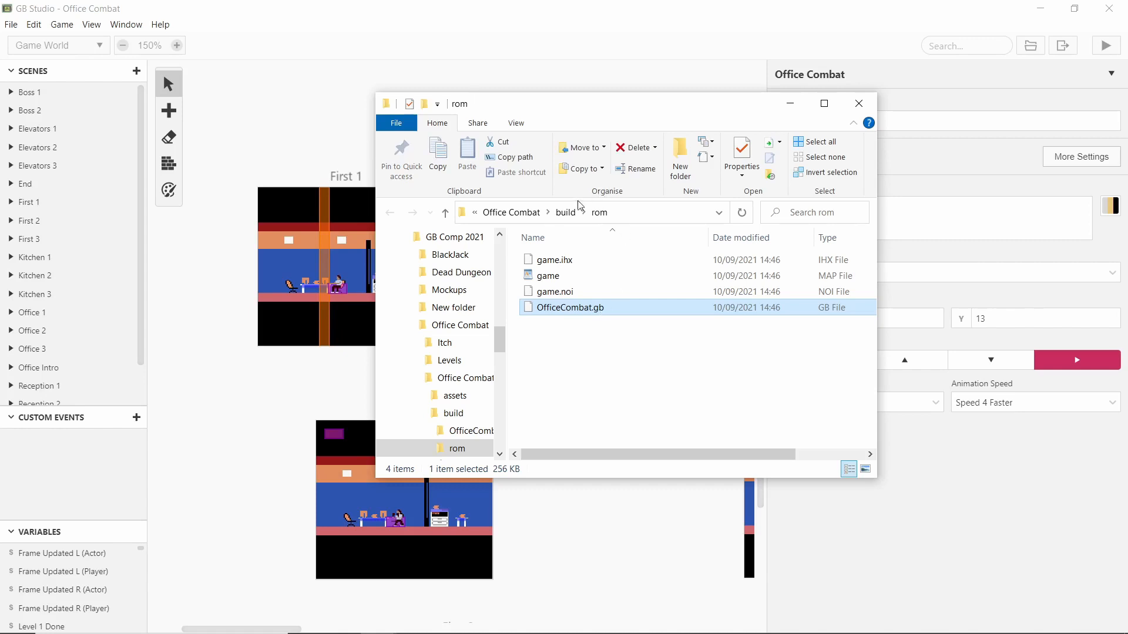
Inspect the build folder's contents: OfficeCombat.gb inside rom, the OfficeCombatWeb folder and its compressed copy
{"action": "left_click", "coordinate": [565, 213]}
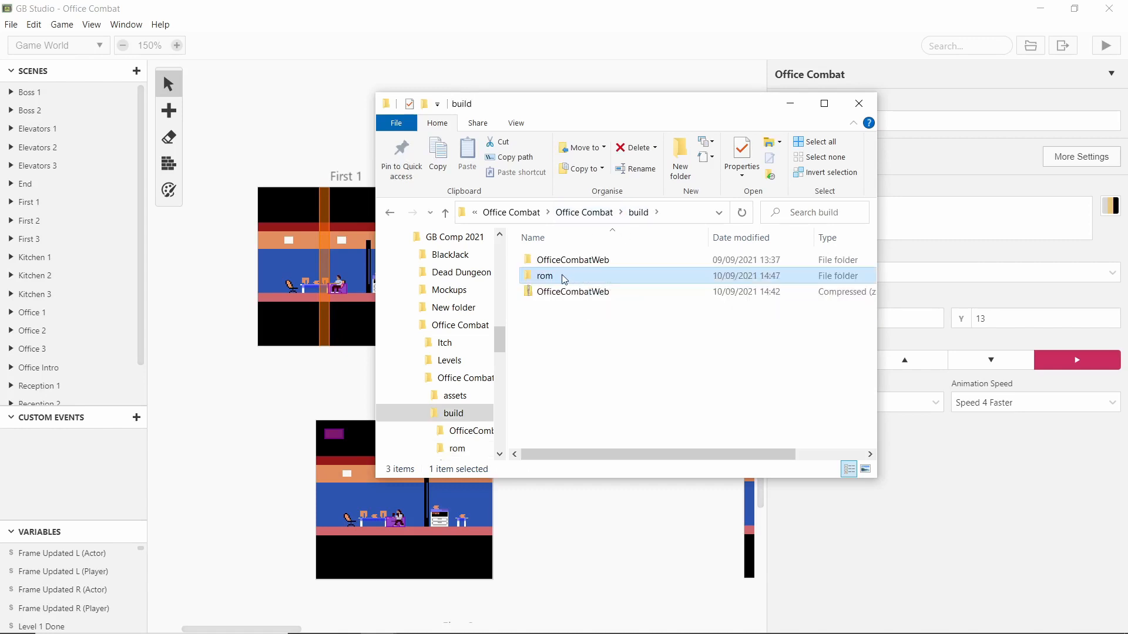
{"action": "double_click", "coordinate": [564, 277]}
{"action": "left_click", "coordinate": [567, 212]}
{"action": "left_click", "coordinate": [560, 276]}
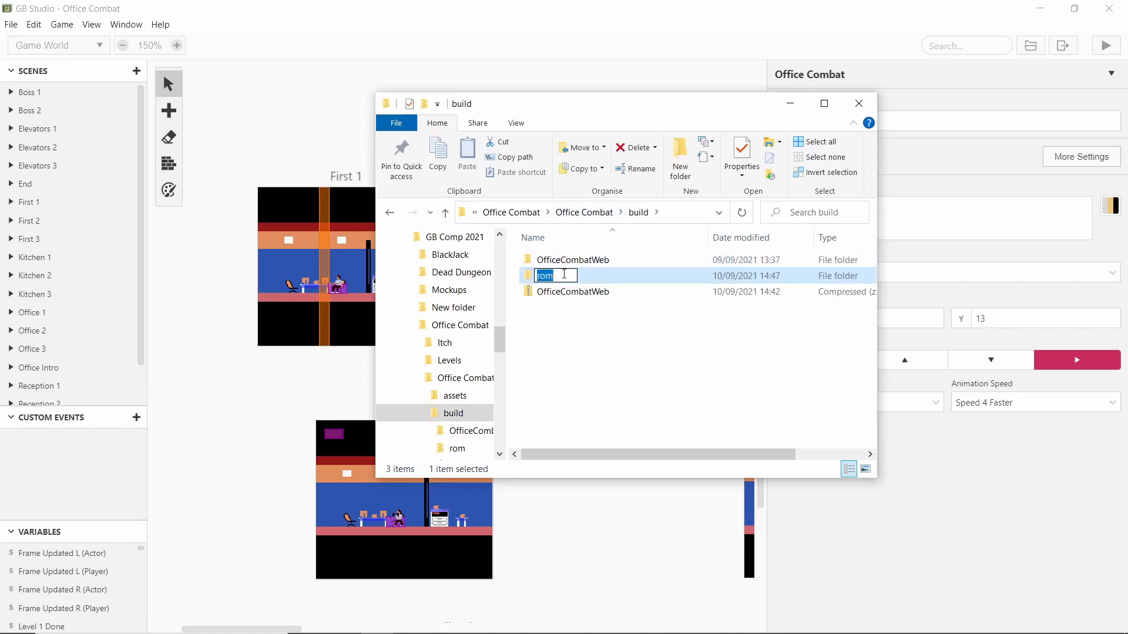
{"action": "left_click", "coordinate": [572, 369]}
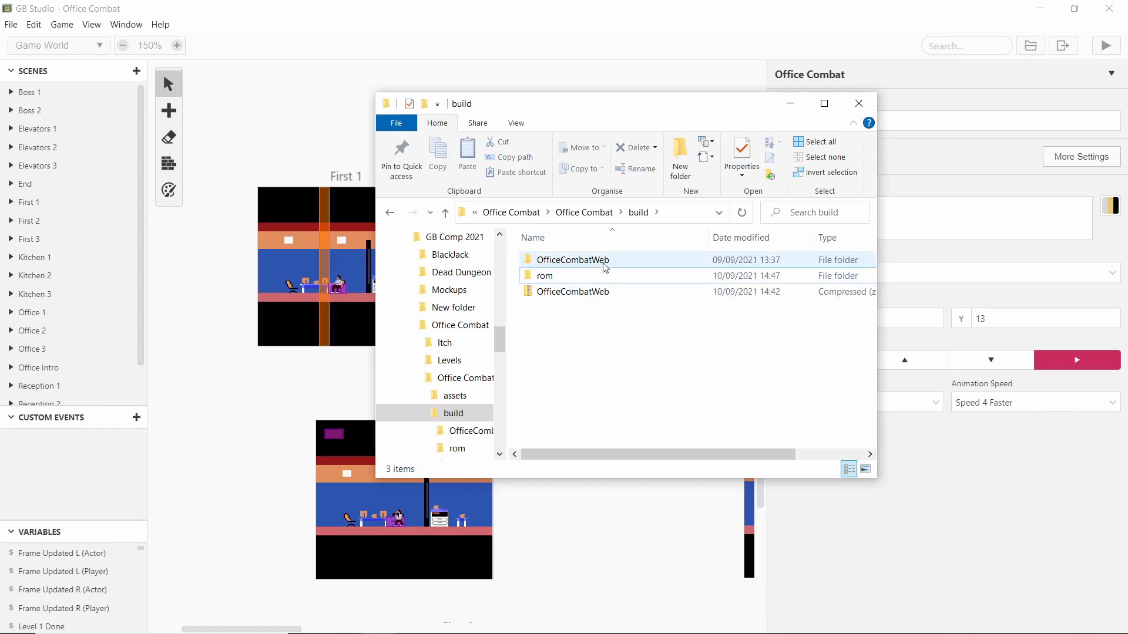
{"action": "double_click", "coordinate": [601, 276]}
{"action": "left_click", "coordinate": [599, 307]}
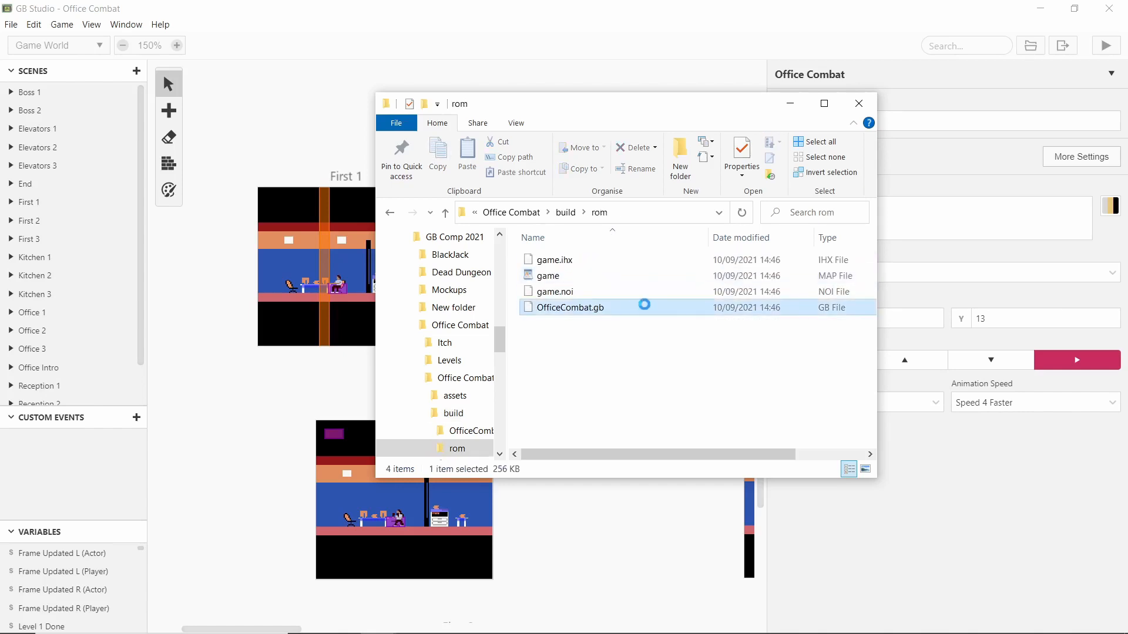
{"action": "left_click", "coordinate": [566, 212]}
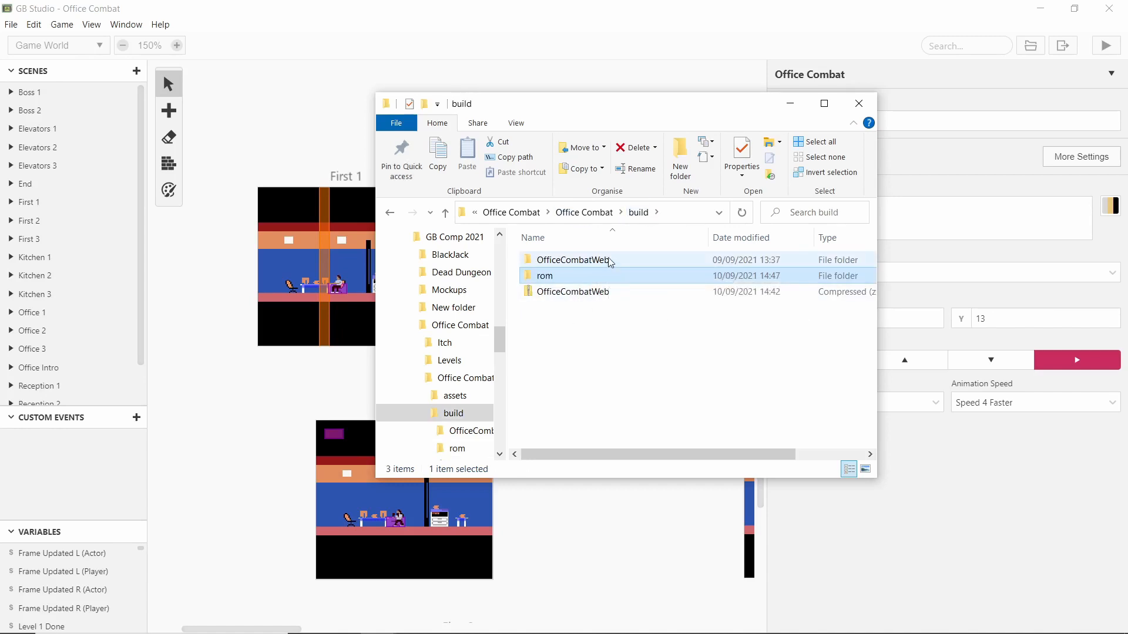
{"action": "left_click", "coordinate": [611, 261]}
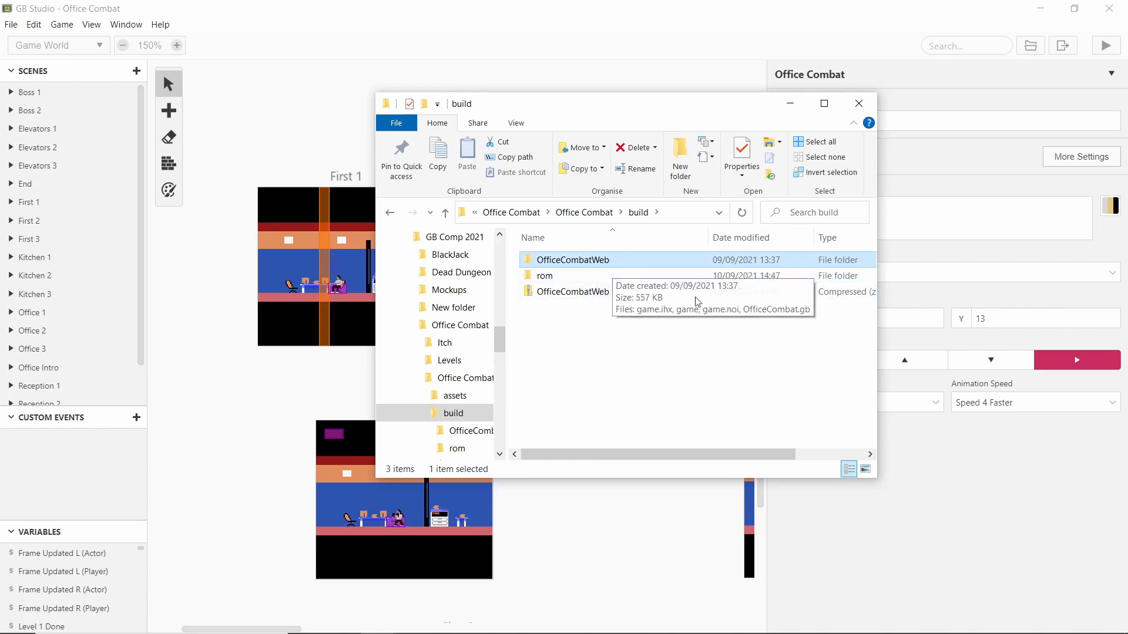
{"action": "left_click", "coordinate": [627, 293]}
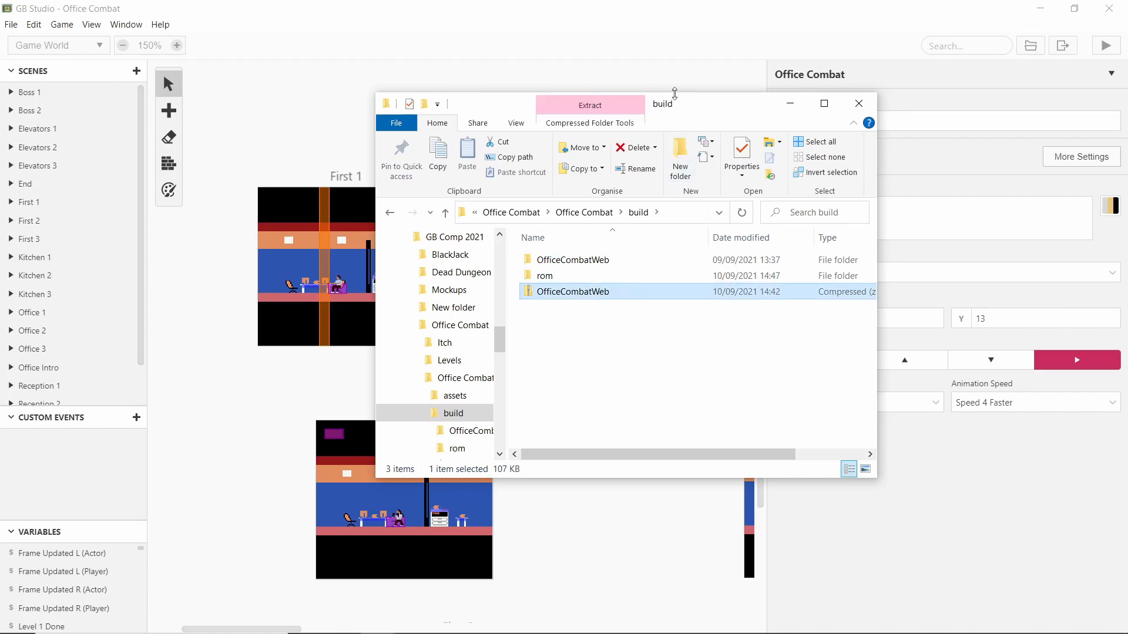
{"action": "left_click_drag", "start_coordinate": [675, 101], "coordinate": [549, 85]}
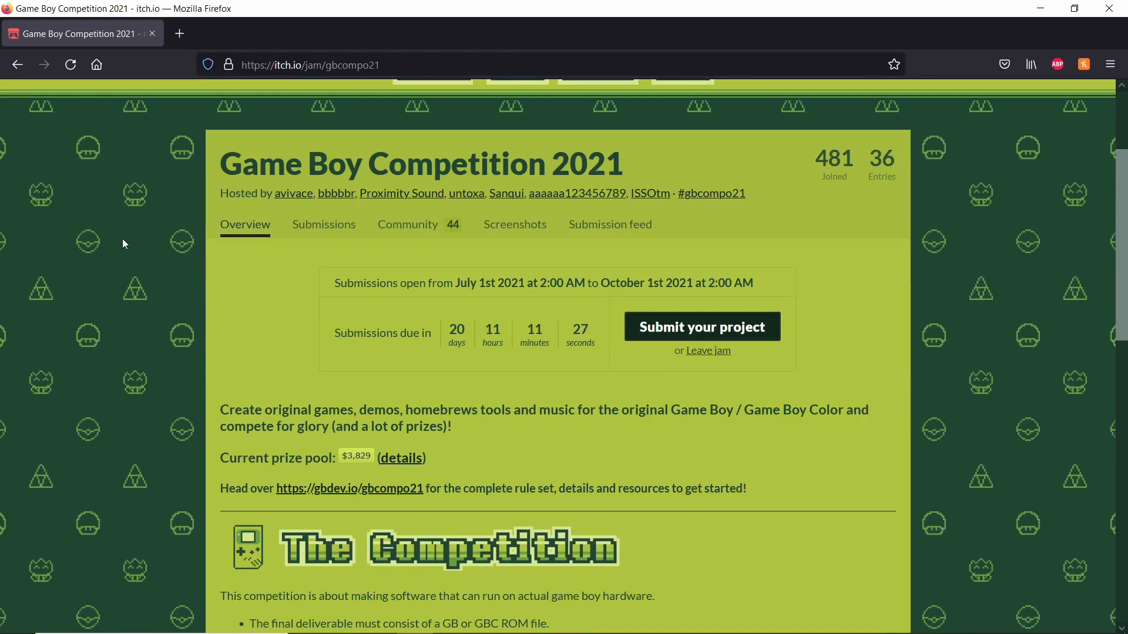
Review the existing-game choices for submitting a project on the Game Boy Competition 2021 jam page, without submitting one
{"action": "scroll", "coordinate": [122, 238], "scroll_direction": "up", "scroll_amount": 2}
{"action": "scroll", "coordinate": [113, 246], "scroll_direction": "down", "scroll_amount": 1}
{"action": "scroll", "coordinate": [152, 287], "scroll_direction": "down", "scroll_amount": 3}
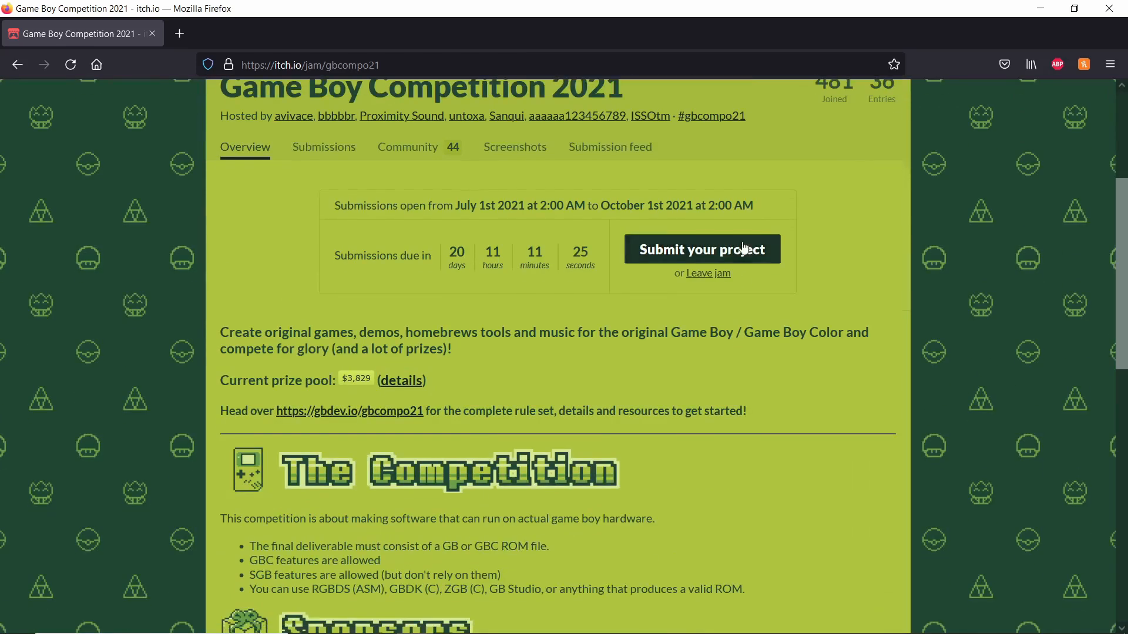
{"action": "left_click", "coordinate": [755, 251]}
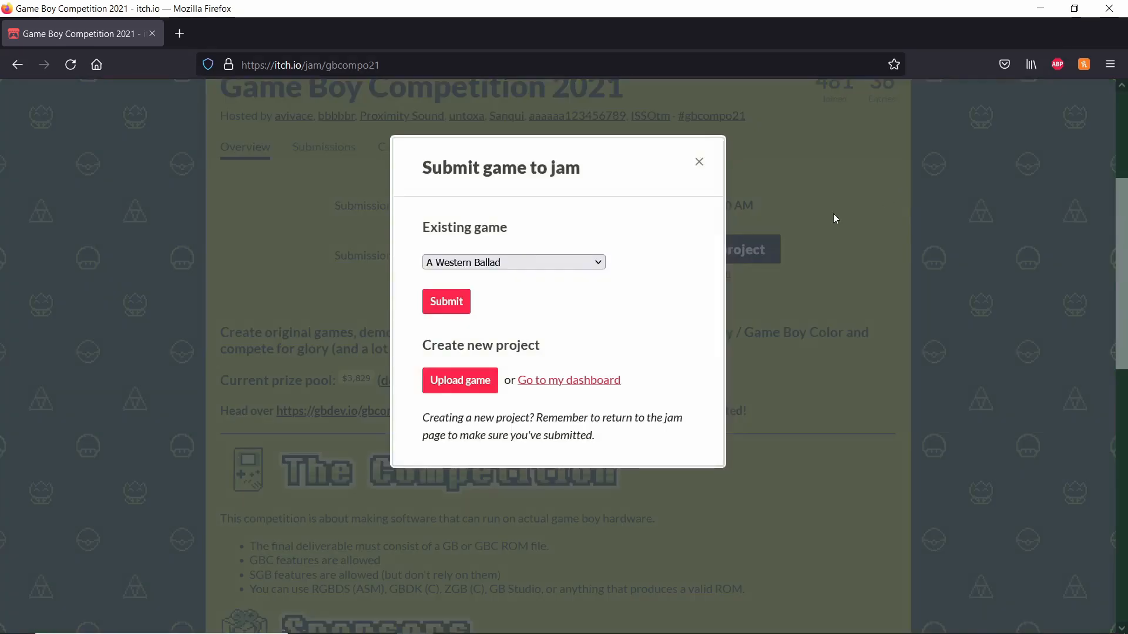
{"action": "left_click", "coordinate": [586, 267]}
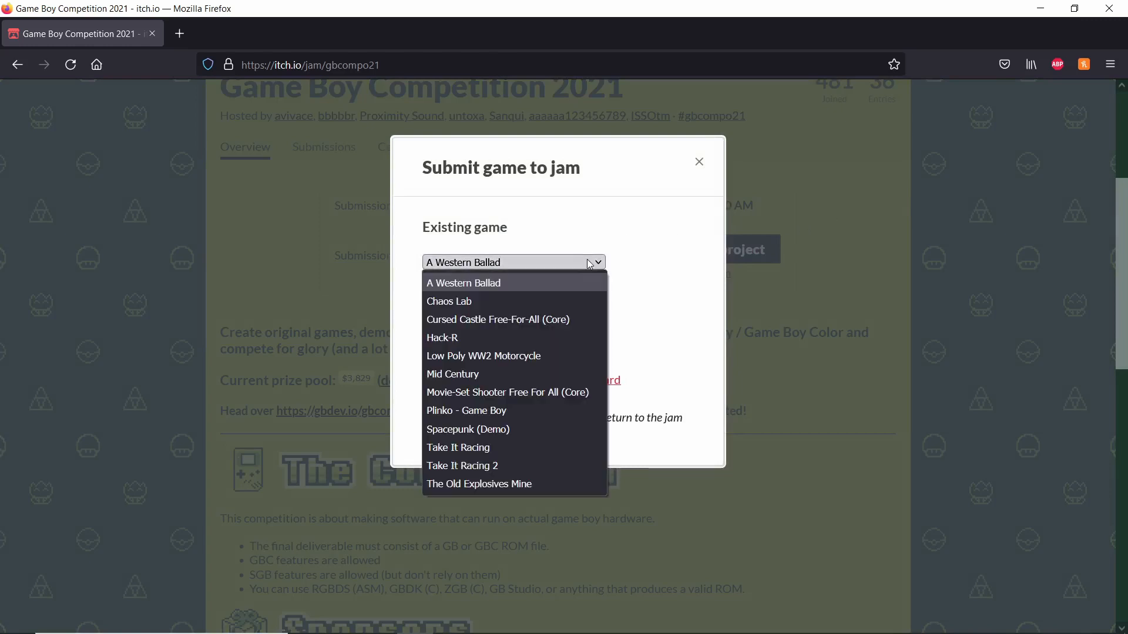
{"action": "left_click", "coordinate": [680, 242]}
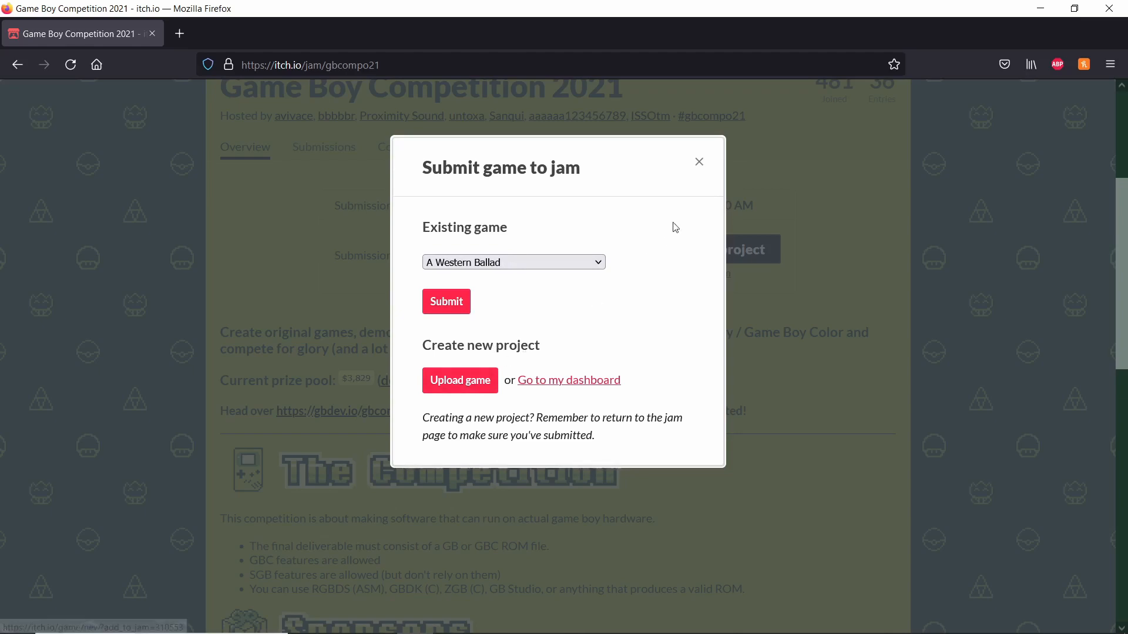
{"action": "left_click", "coordinate": [700, 164]}
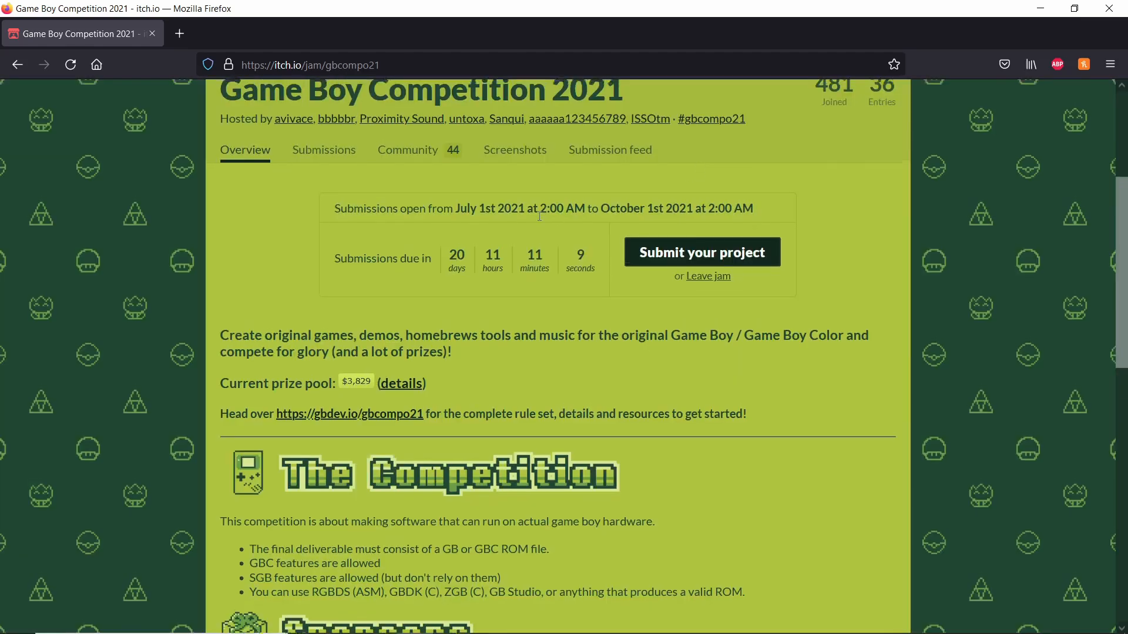
Go to the itch.io creator dashboard and start a new project
{"action": "scroll", "coordinate": [301, 230], "scroll_direction": "up", "scroll_amount": 3}
{"action": "scroll", "coordinate": [301, 229], "scroll_direction": "up", "scroll_amount": 2}
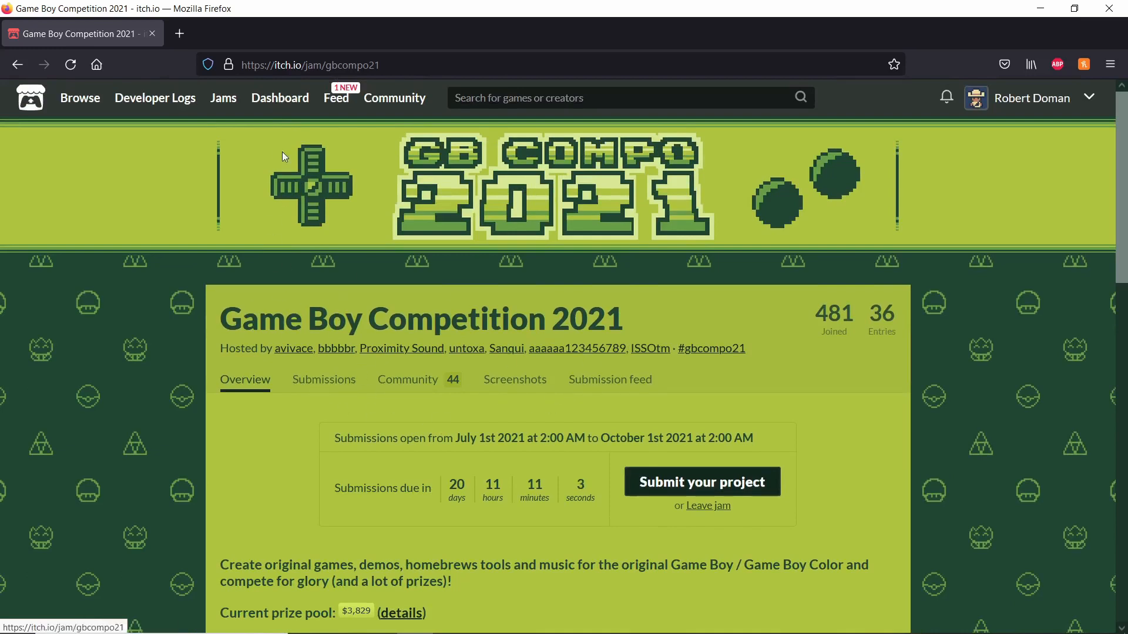
{"action": "left_click", "coordinate": [279, 98]}
{"action": "scroll", "coordinate": [165, 159], "scroll_direction": "down", "scroll_amount": 10}
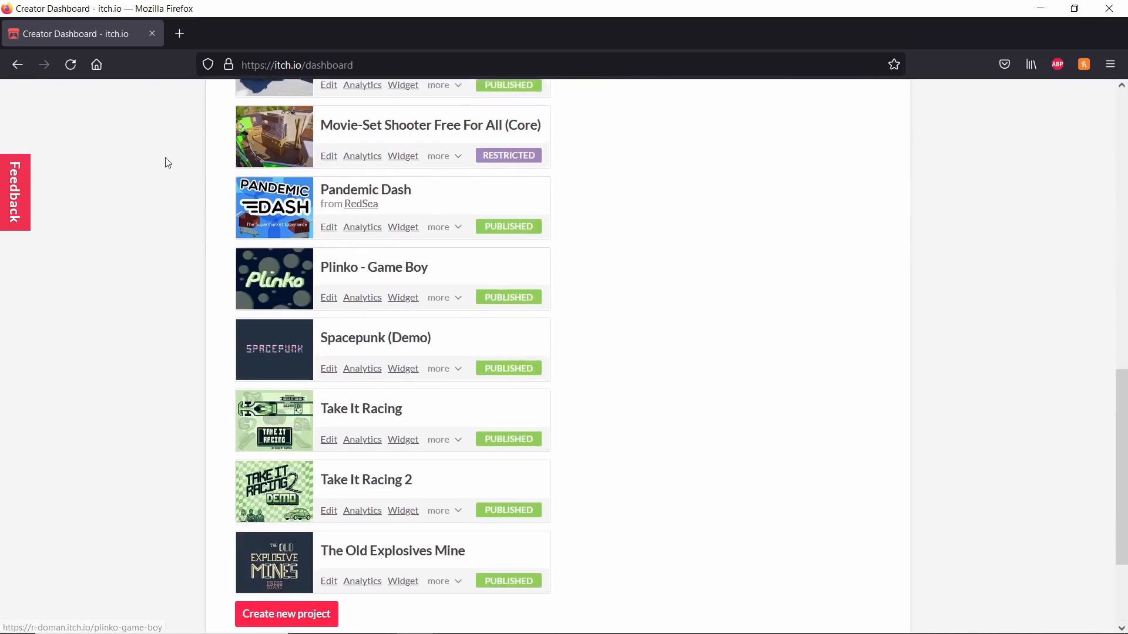
{"action": "scroll", "coordinate": [315, 157], "scroll_direction": "down", "scroll_amount": 3}
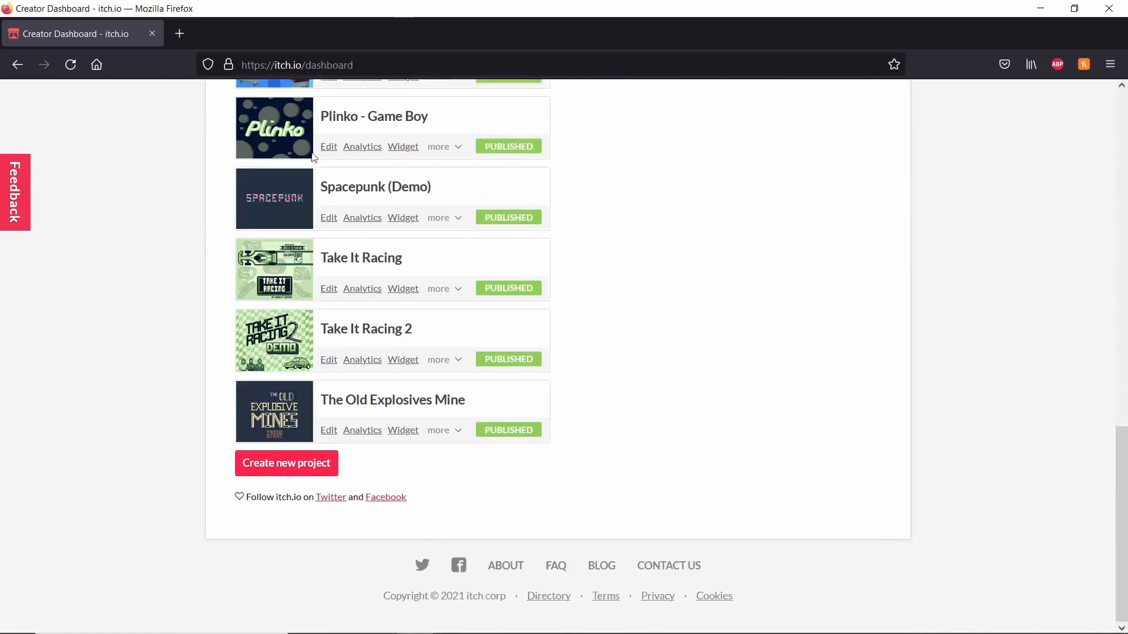
{"action": "left_click", "coordinate": [285, 470]}
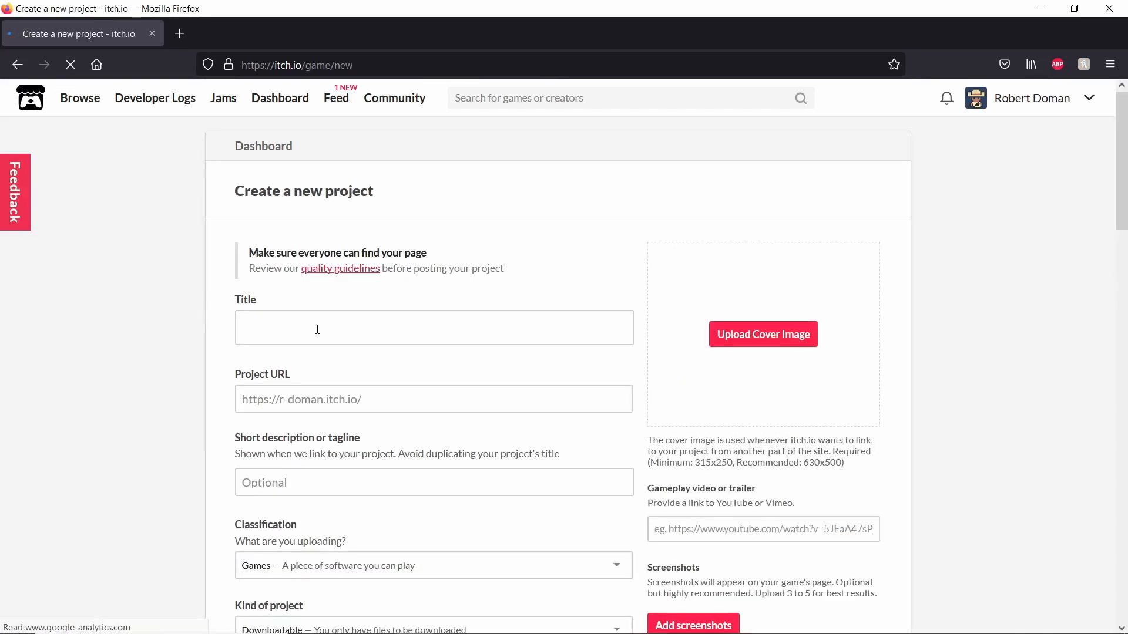
Set the new project's title to "Office Combat"
{"action": "left_click", "coordinate": [320, 329]}
{"action": "left_click", "coordinate": [147, 336]}
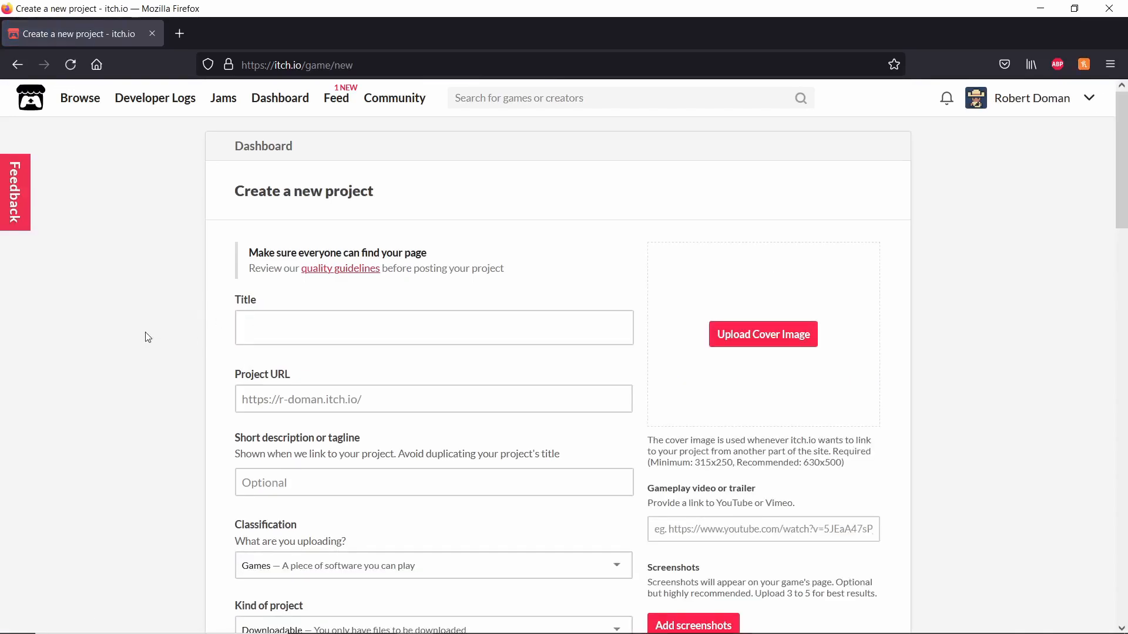
{"action": "scroll", "coordinate": [464, 249], "scroll_direction": "down", "scroll_amount": 2}
{"action": "scroll", "coordinate": [570, 307], "scroll_direction": "down", "scroll_amount": 10}
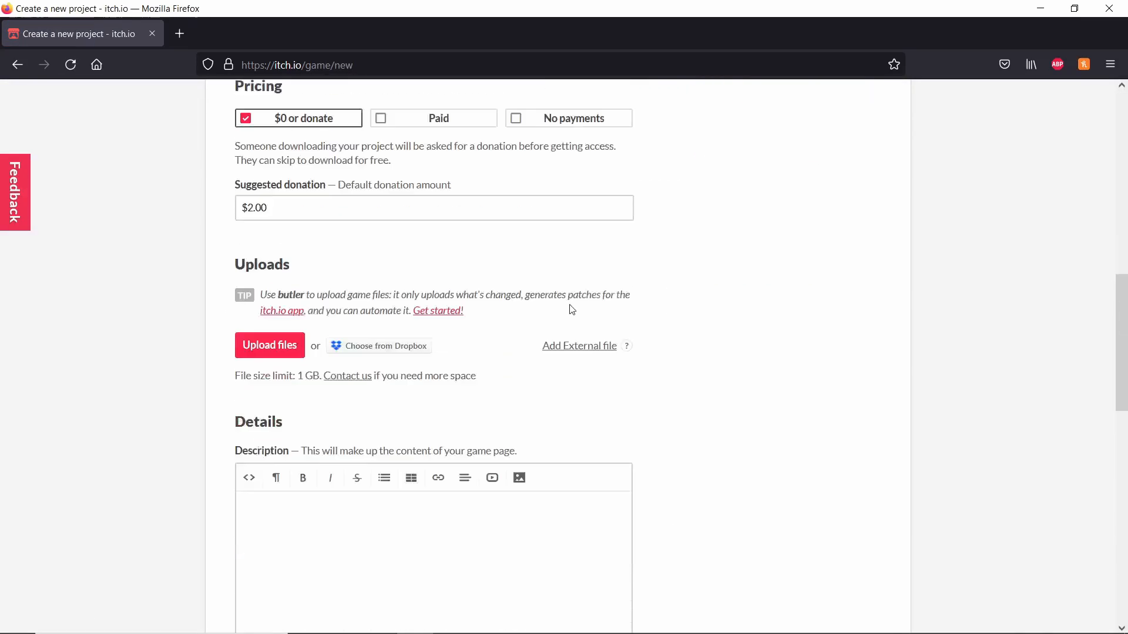
{"action": "scroll", "coordinate": [758, 415], "scroll_direction": "up", "scroll_amount": 12}
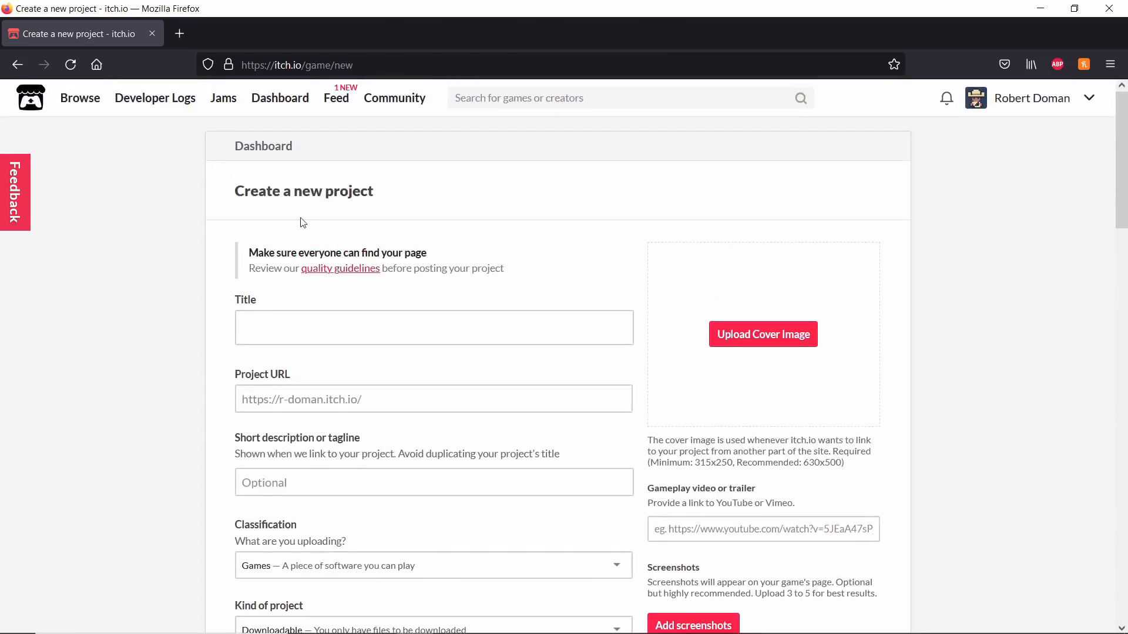
{"action": "left_click", "coordinate": [308, 332]}
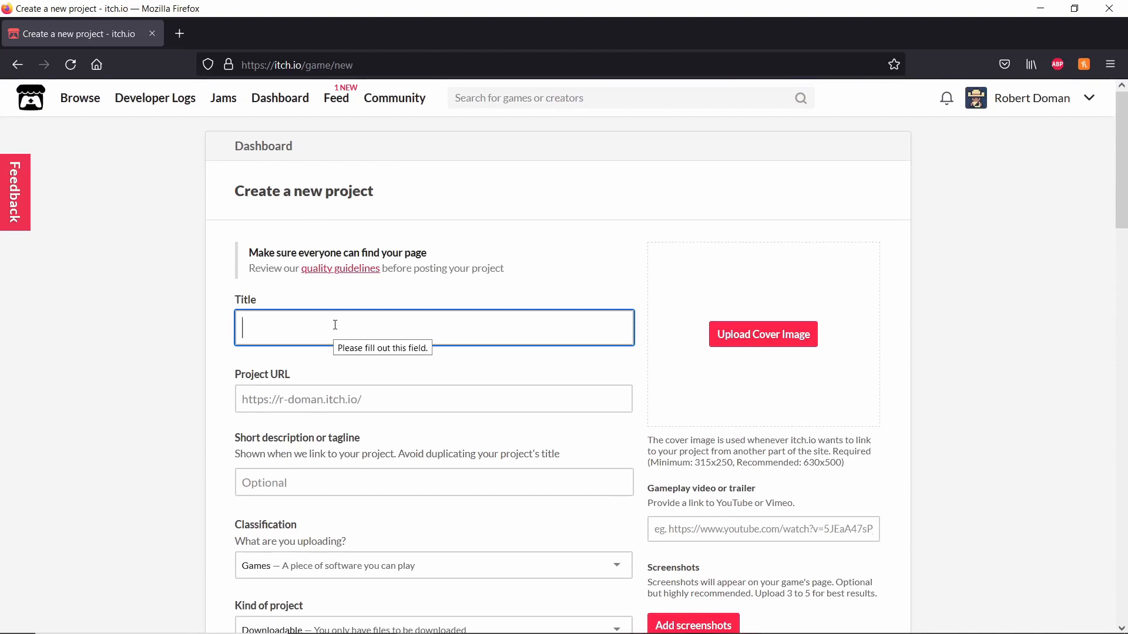
{"action": "type", "text": "Office Combat"}
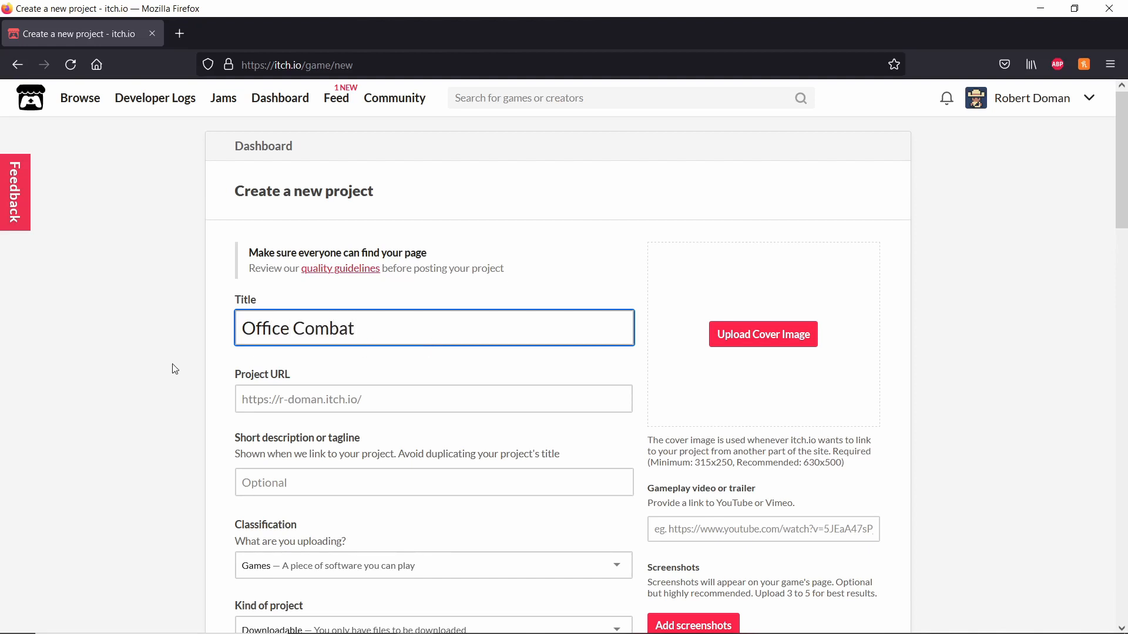
{"action": "left_click", "coordinate": [202, 353]}
Leave the short description empty and choose Games as the project's classification
{"action": "scroll", "coordinate": [333, 347], "scroll_direction": "down", "scroll_amount": 1}
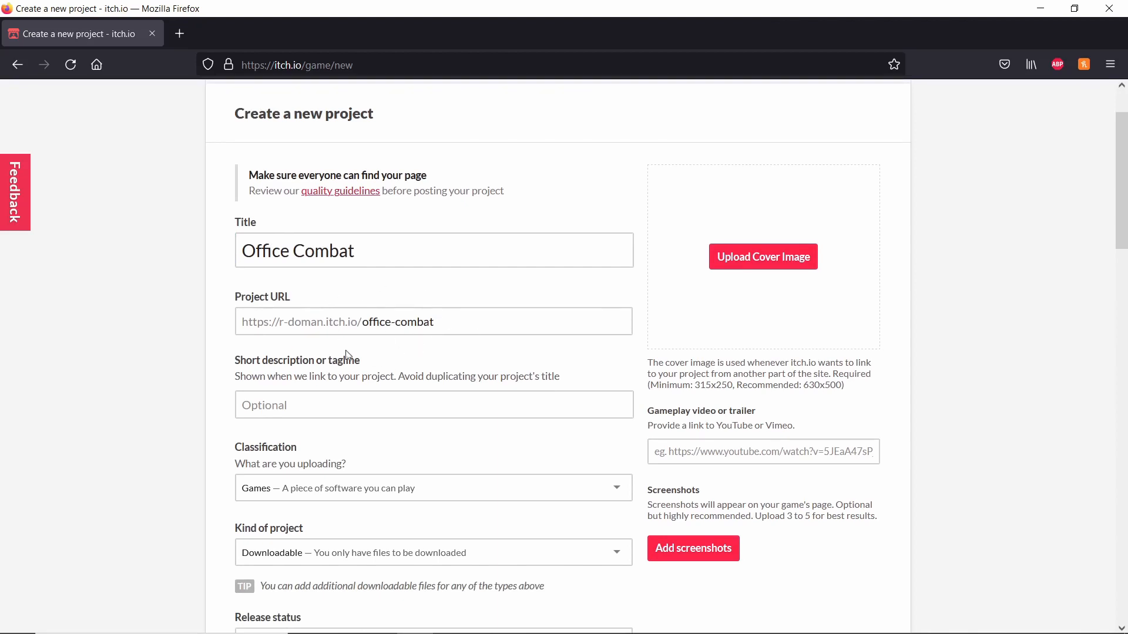
{"action": "left_click", "coordinate": [376, 406]}
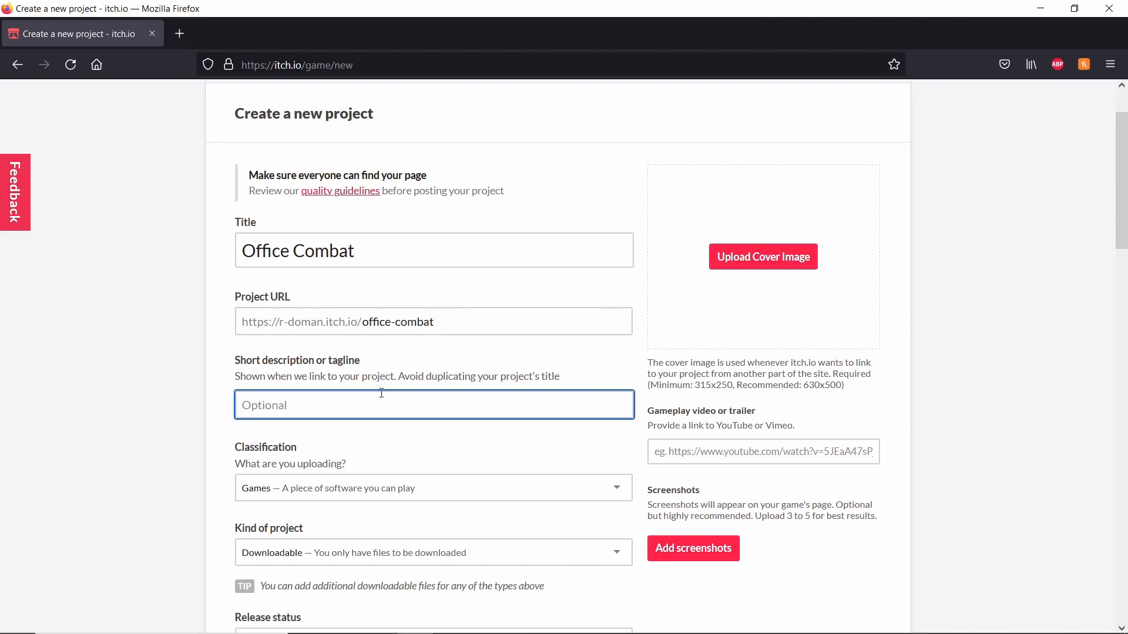
{"action": "scroll", "coordinate": [381, 391], "scroll_direction": "down", "scroll_amount": 2}
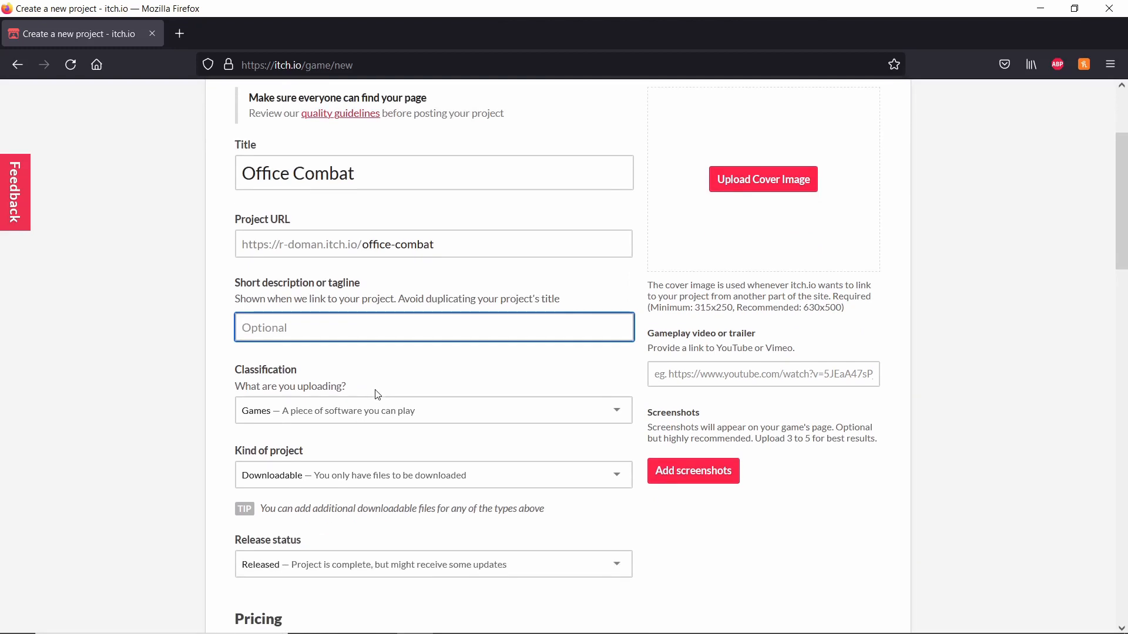
{"action": "left_click", "coordinate": [374, 404]}
{"action": "scroll", "coordinate": [330, 420], "scroll_direction": "down", "scroll_amount": 2}
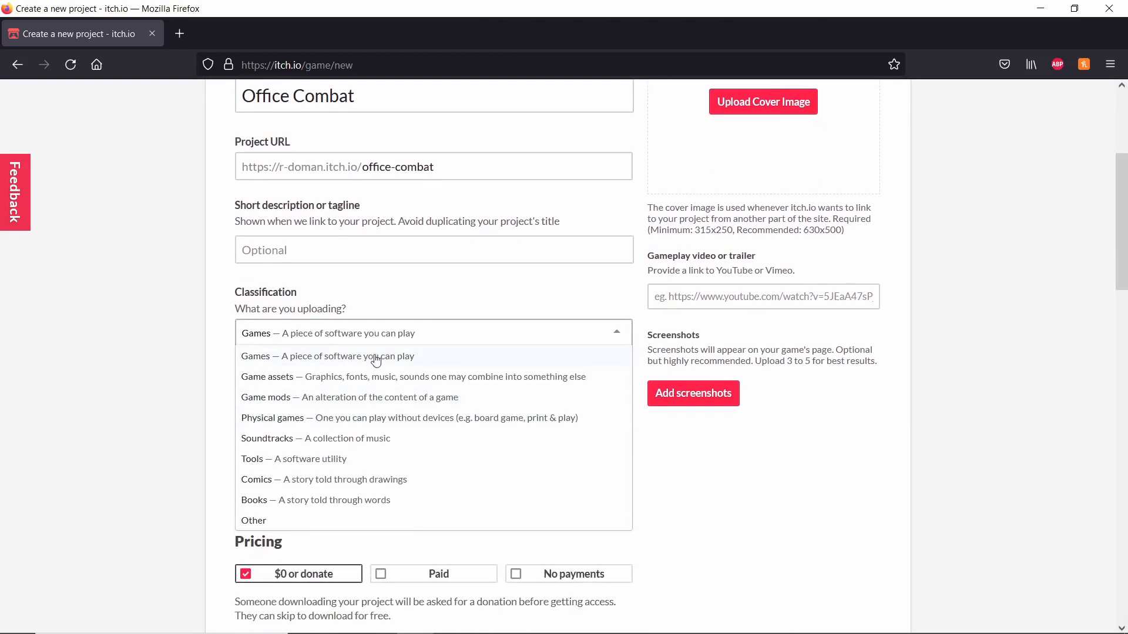
{"action": "left_click", "coordinate": [320, 360]}
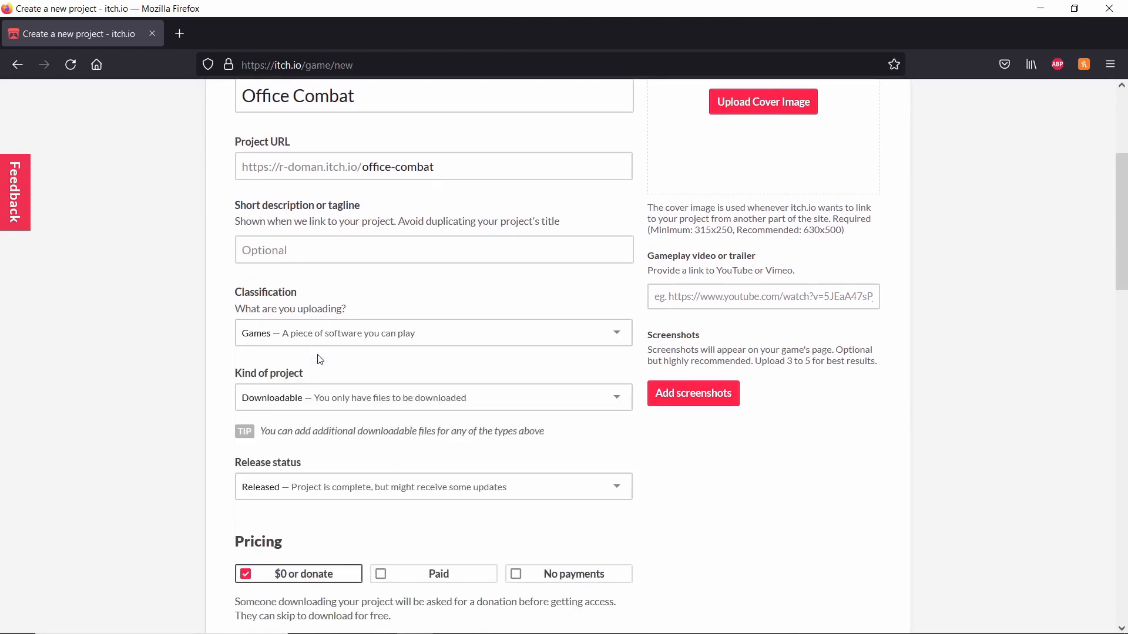
Set the kind of project to HTML so the game can be played in the browser
{"action": "scroll", "coordinate": [201, 331], "scroll_direction": "down", "scroll_amount": 2}
{"action": "left_click", "coordinate": [352, 323]}
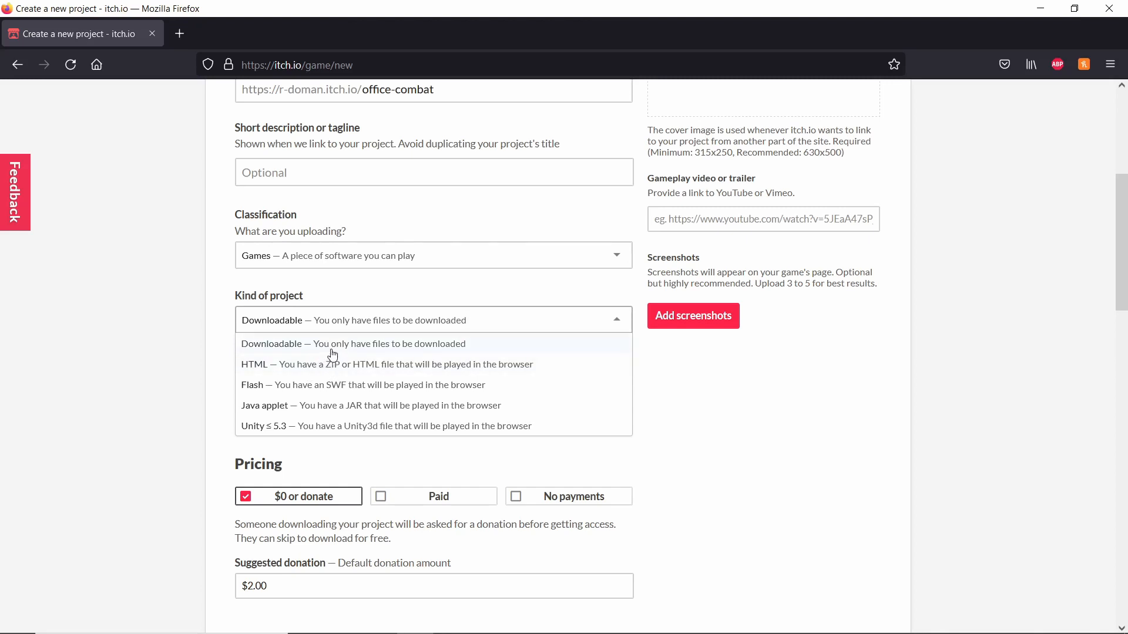
{"action": "left_click", "coordinate": [310, 366]}
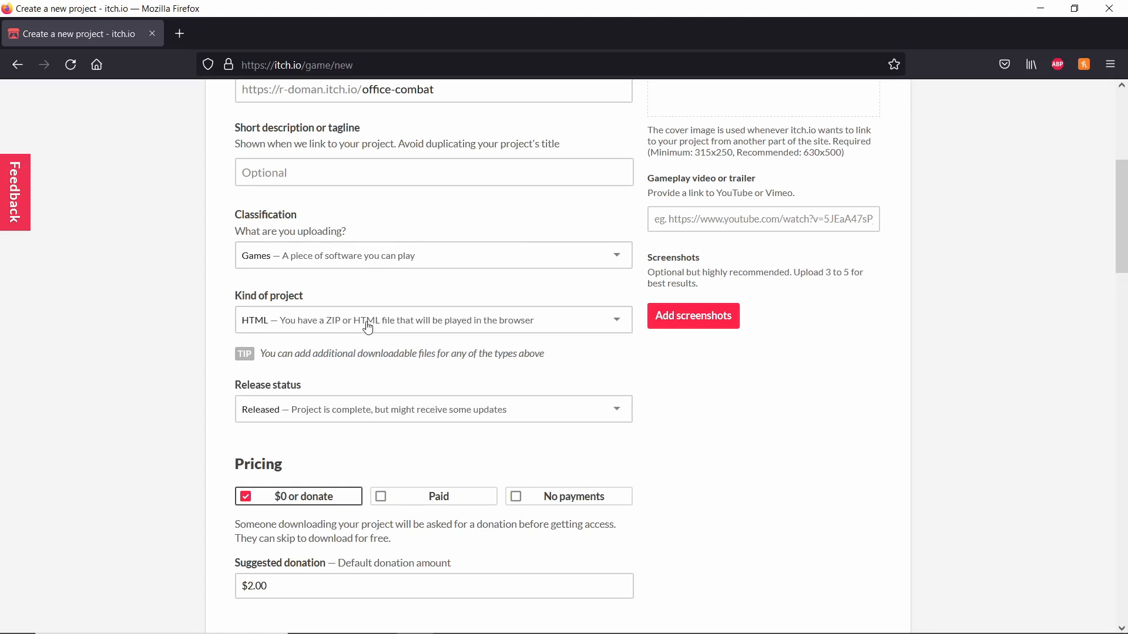
{"action": "left_click", "coordinate": [368, 328]}
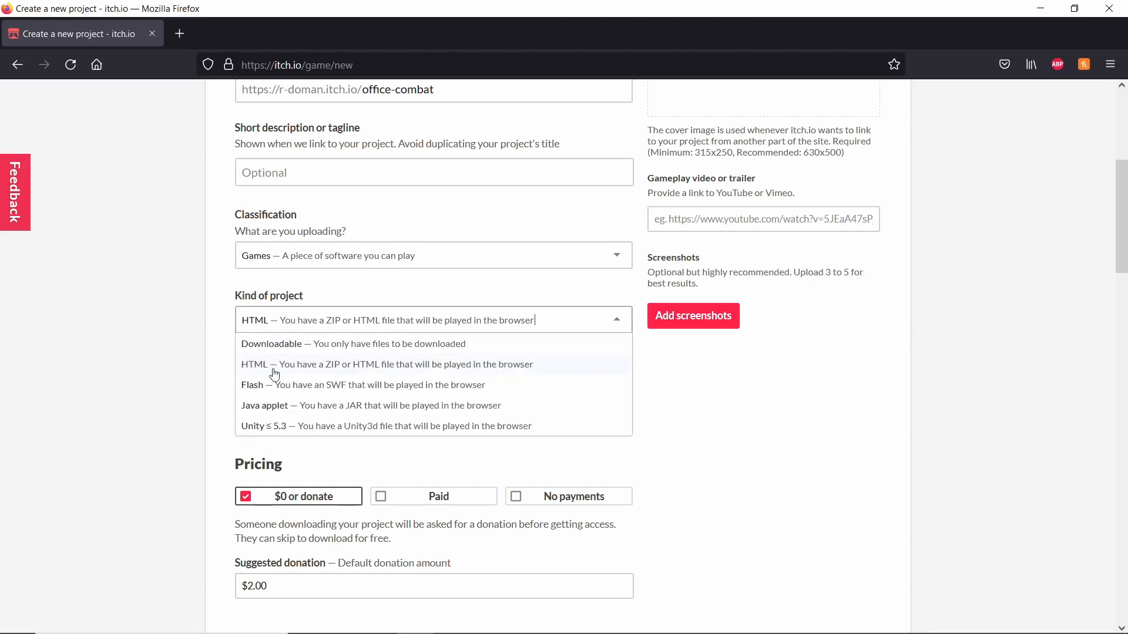
{"action": "left_click", "coordinate": [306, 372]}
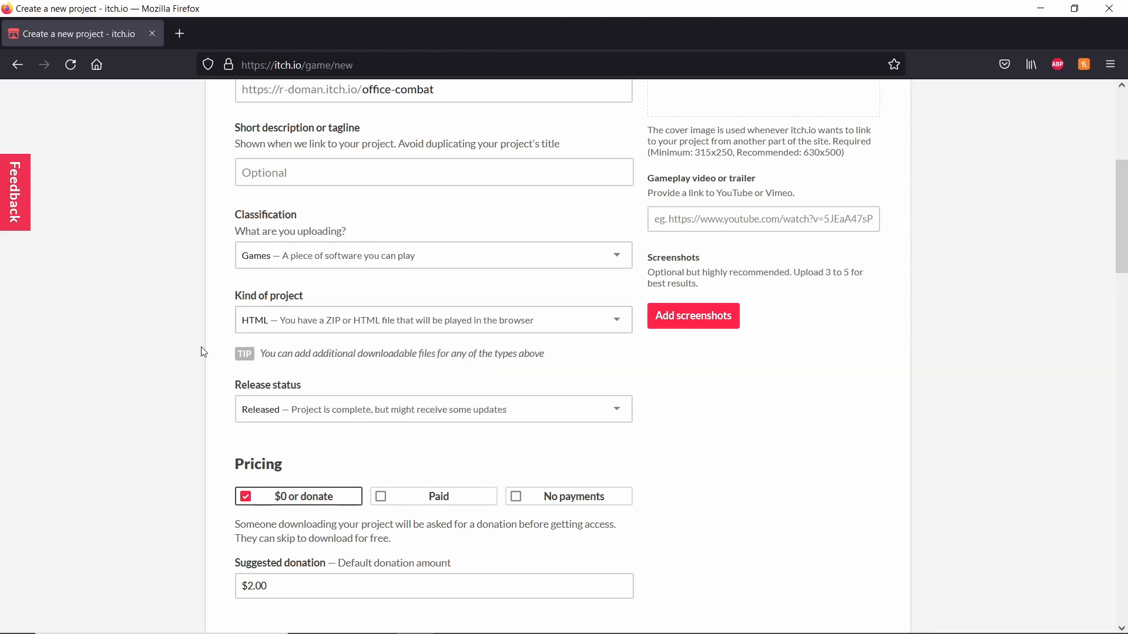
Choose Released as the project's release status
{"action": "scroll", "coordinate": [337, 358], "scroll_direction": "down", "scroll_amount": 2}
{"action": "scroll", "coordinate": [220, 340], "scroll_direction": "down", "scroll_amount": 2}
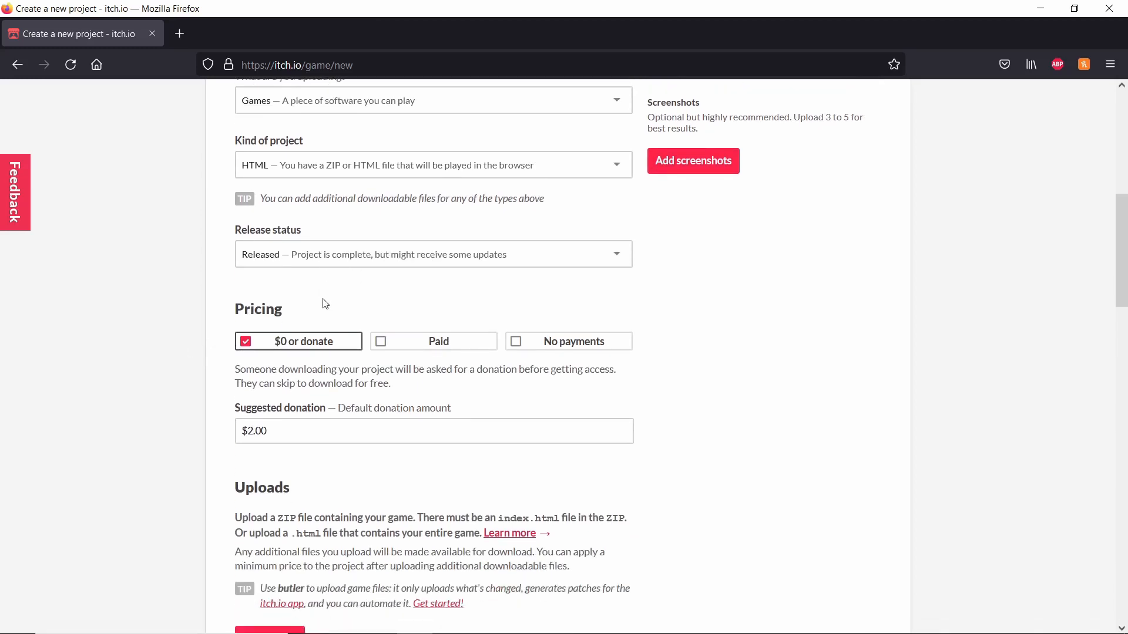
{"action": "left_click", "coordinate": [343, 257]}
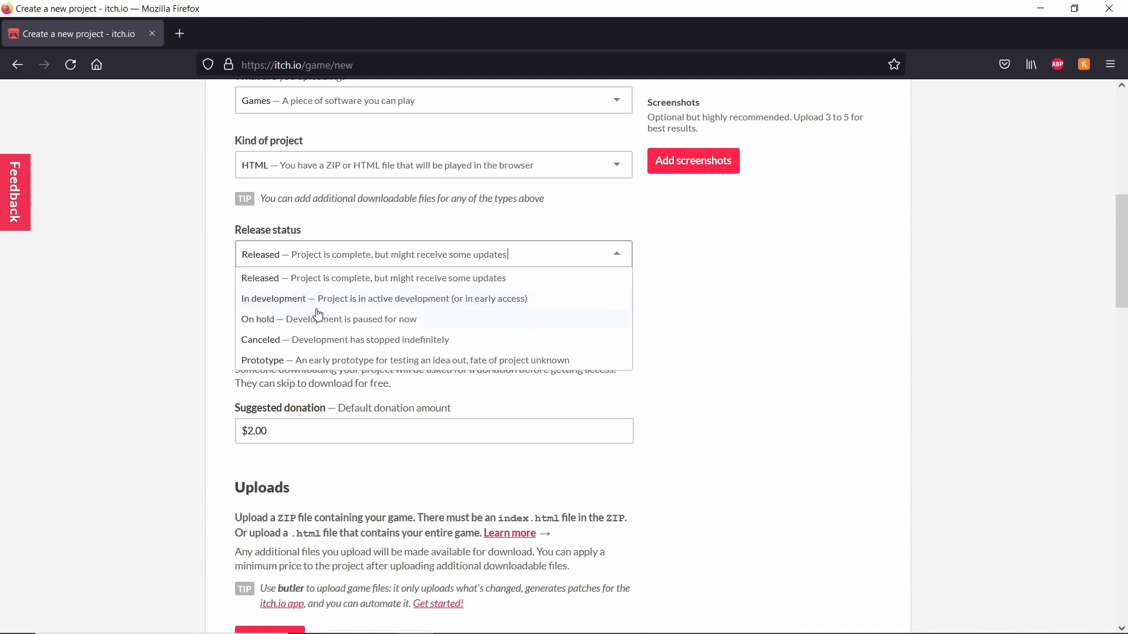
{"action": "left_click", "coordinate": [297, 285]}
Set the pricing to "$0 or donate" with a suggested donation of $1.00
{"action": "scroll", "coordinate": [132, 324], "scroll_direction": "down", "scroll_amount": 2}
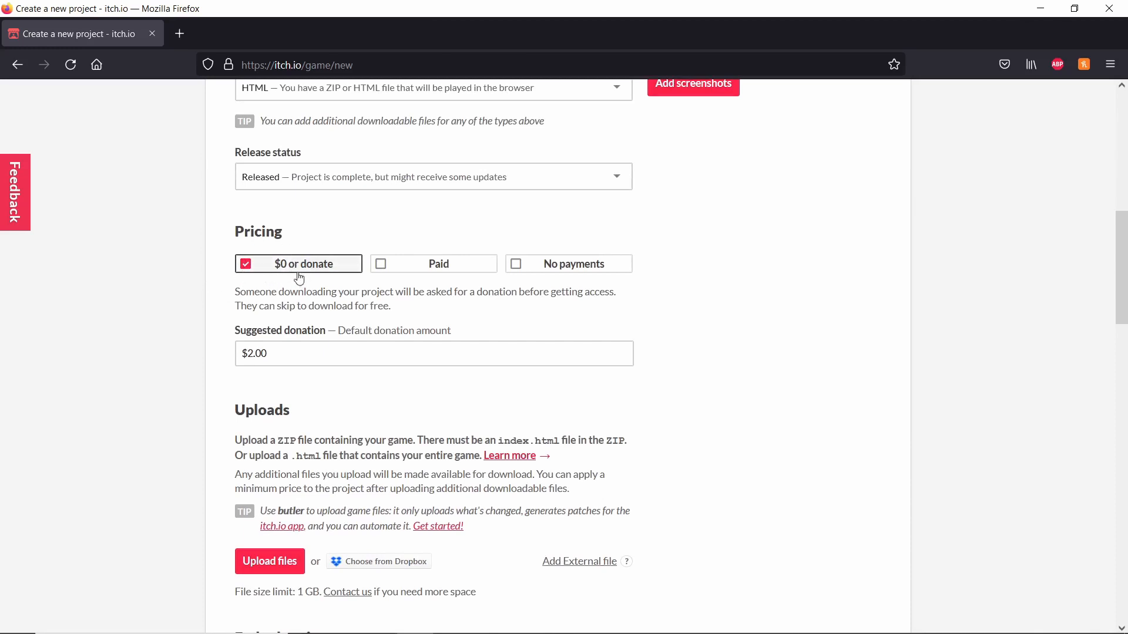
{"action": "left_click", "coordinate": [569, 266]}
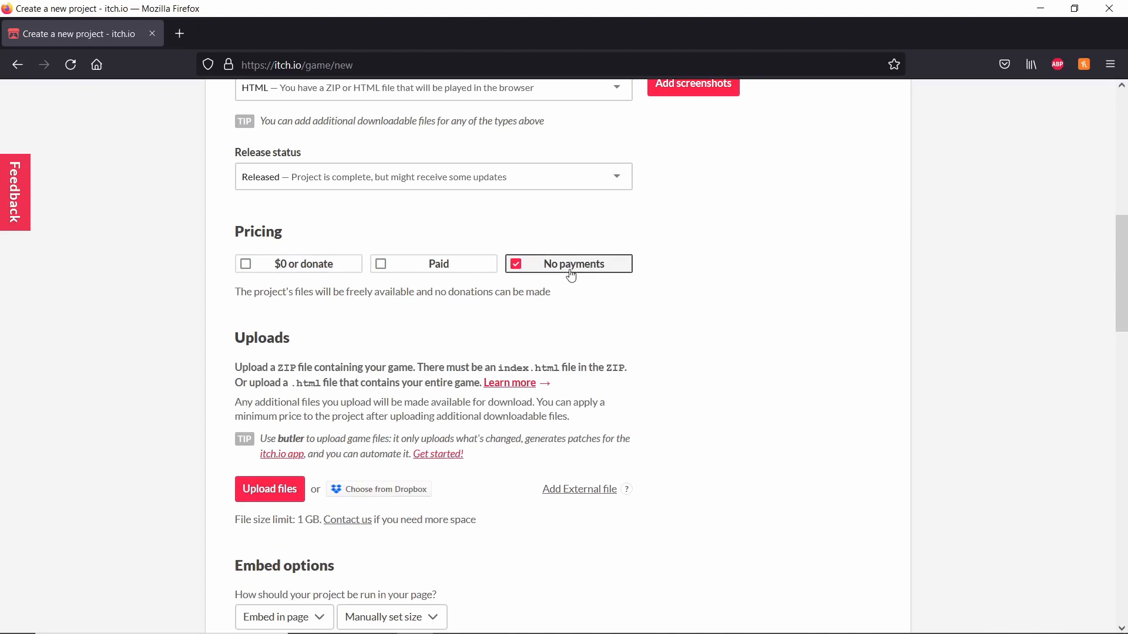
{"action": "left_click", "coordinate": [292, 266]}
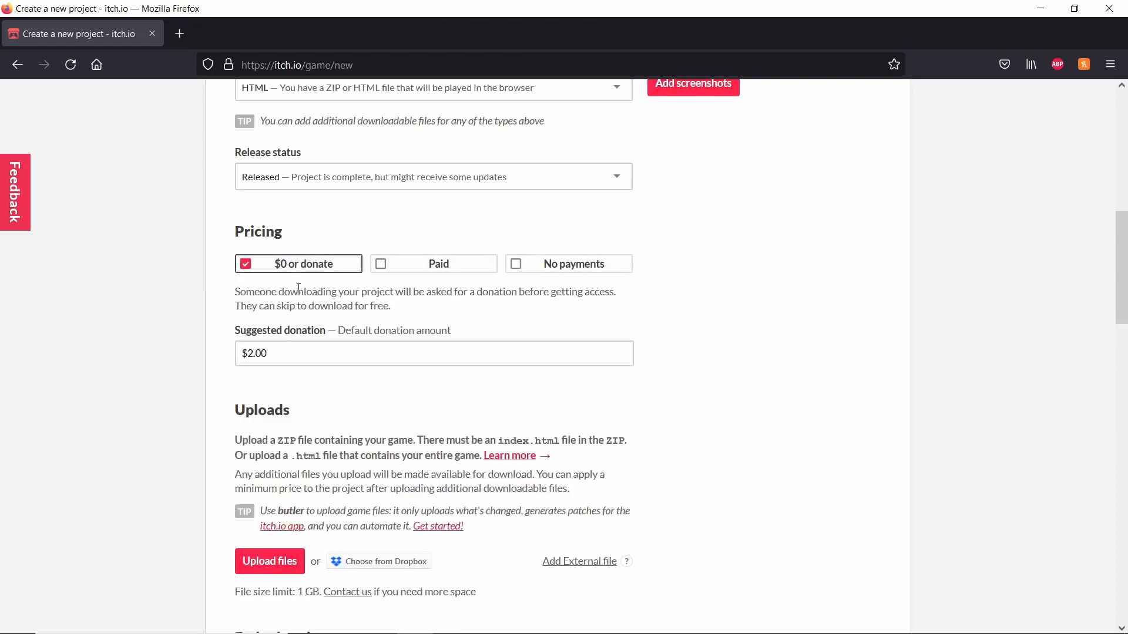
{"action": "left_click", "coordinate": [269, 345]}
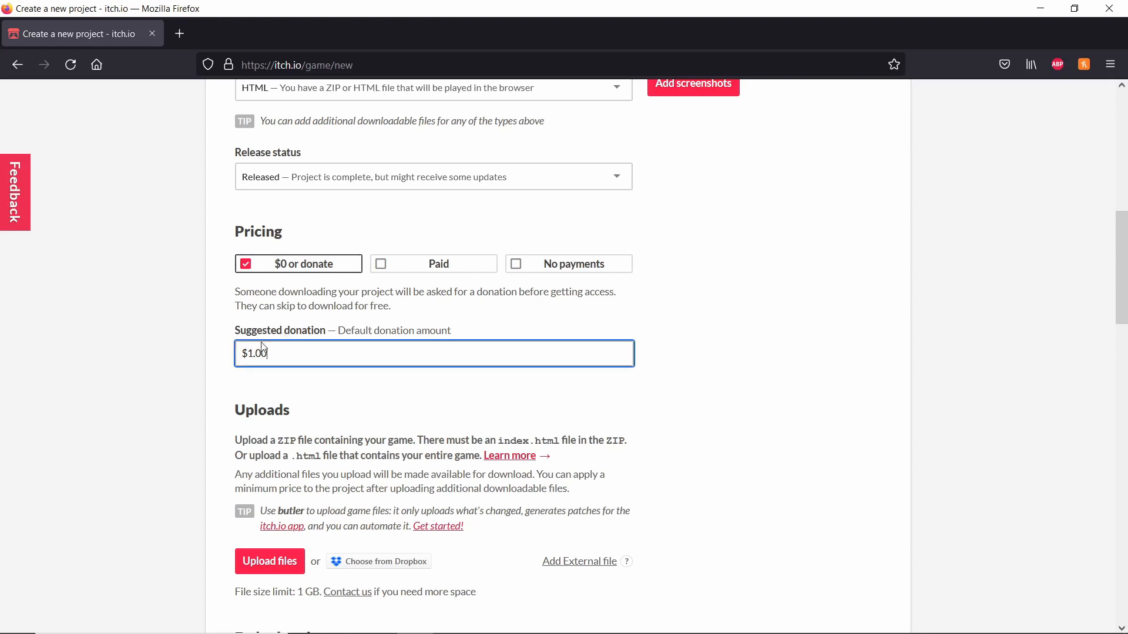
{"action": "left_click", "coordinate": [281, 317]}
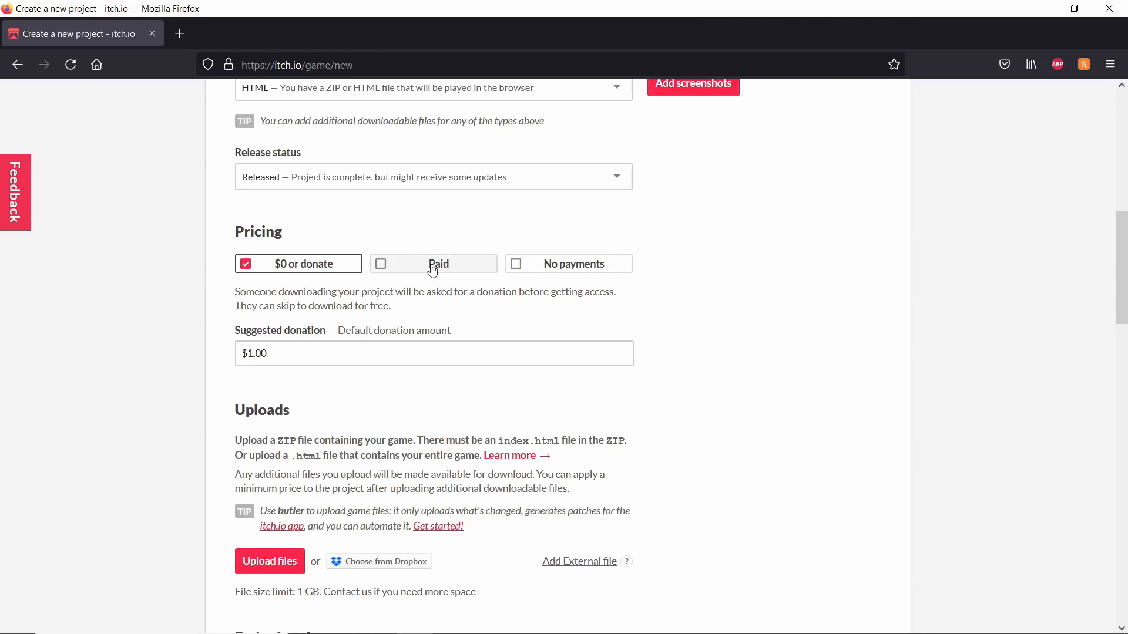
Upload OfficeCombat.gb from the rom folder inside the Office Combat project's build folder
{"action": "scroll", "coordinate": [217, 340], "scroll_direction": "down", "scroll_amount": 5}
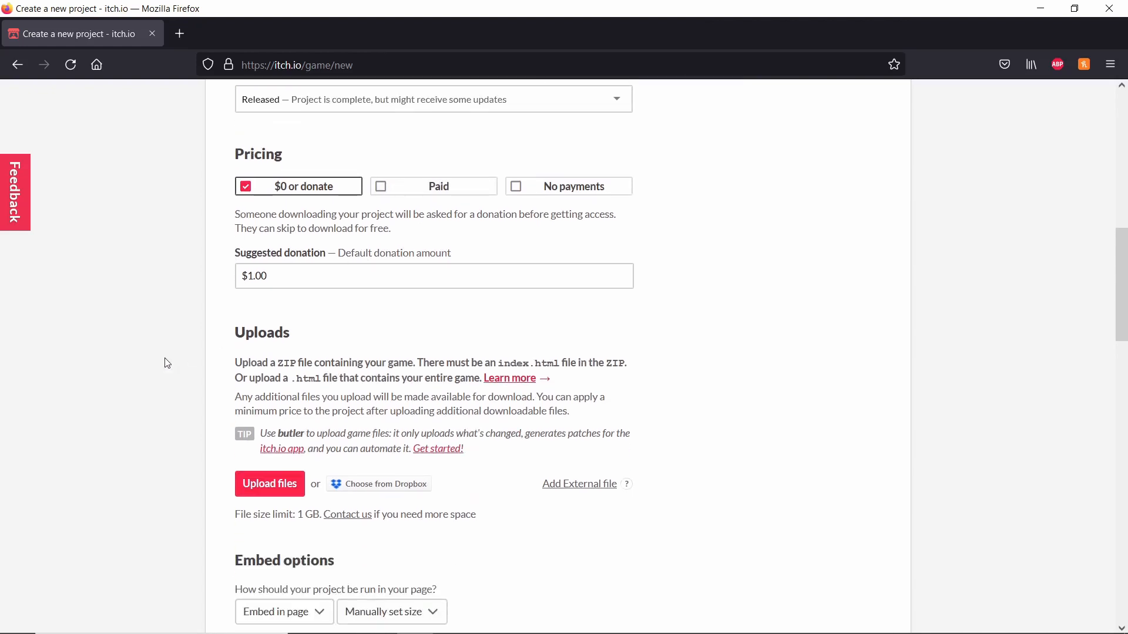
{"action": "scroll", "coordinate": [240, 361], "scroll_direction": "up", "scroll_amount": 1}
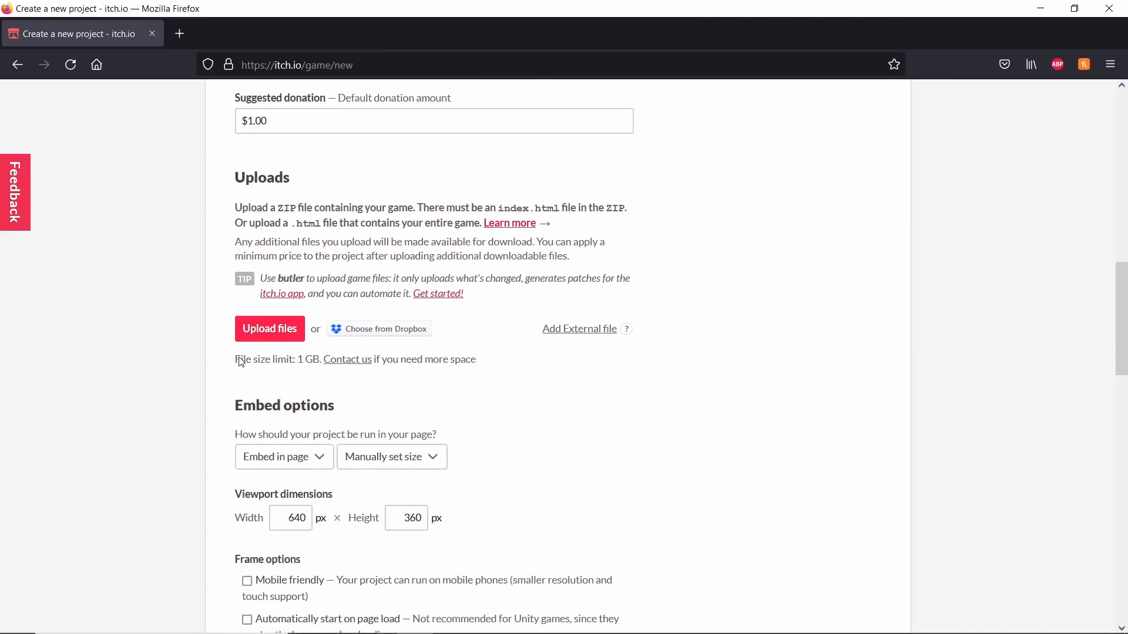
{"action": "left_click", "coordinate": [272, 332]}
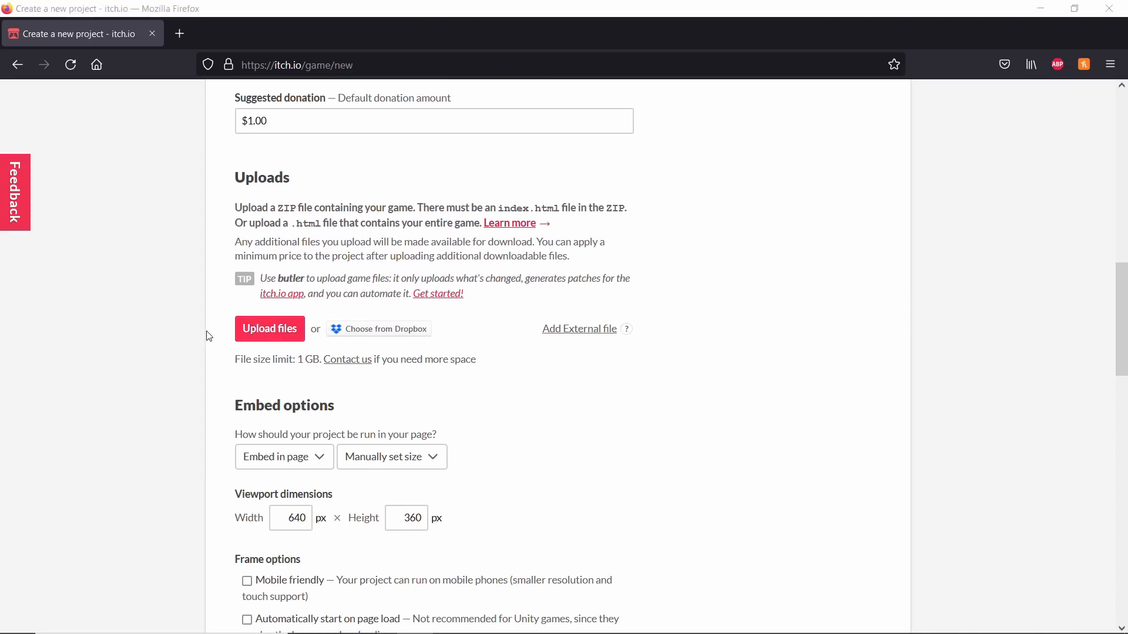
{"action": "left_click_drag", "start_coordinate": [837, 262], "coordinate": [738, 227]}
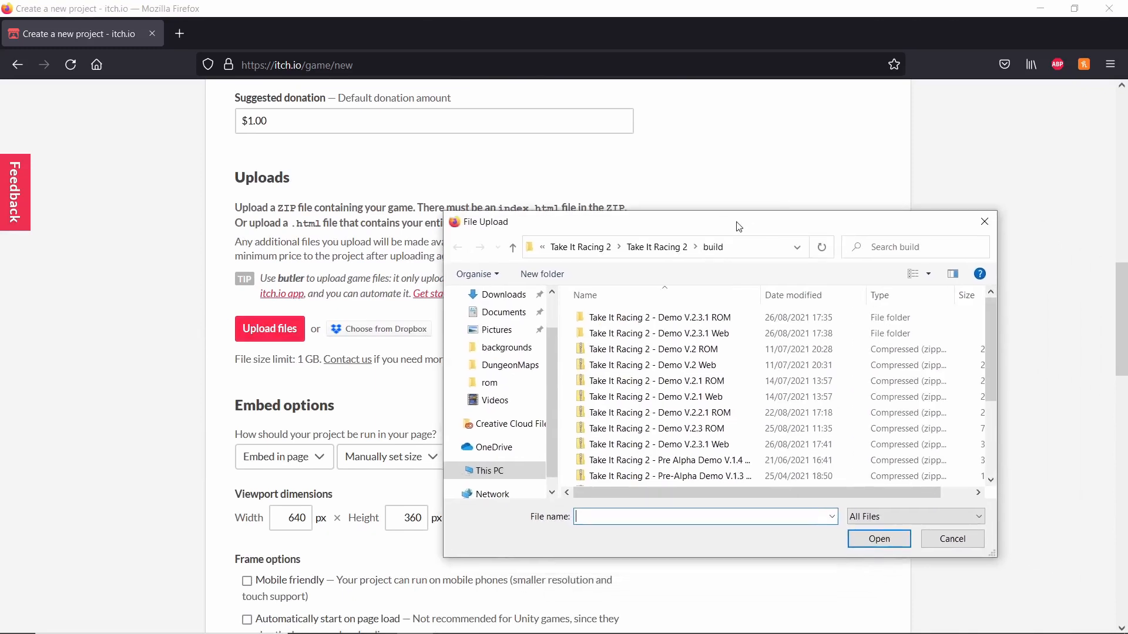
{"action": "left_click", "coordinate": [568, 250]}
{"action": "double_click", "coordinate": [658, 381]}
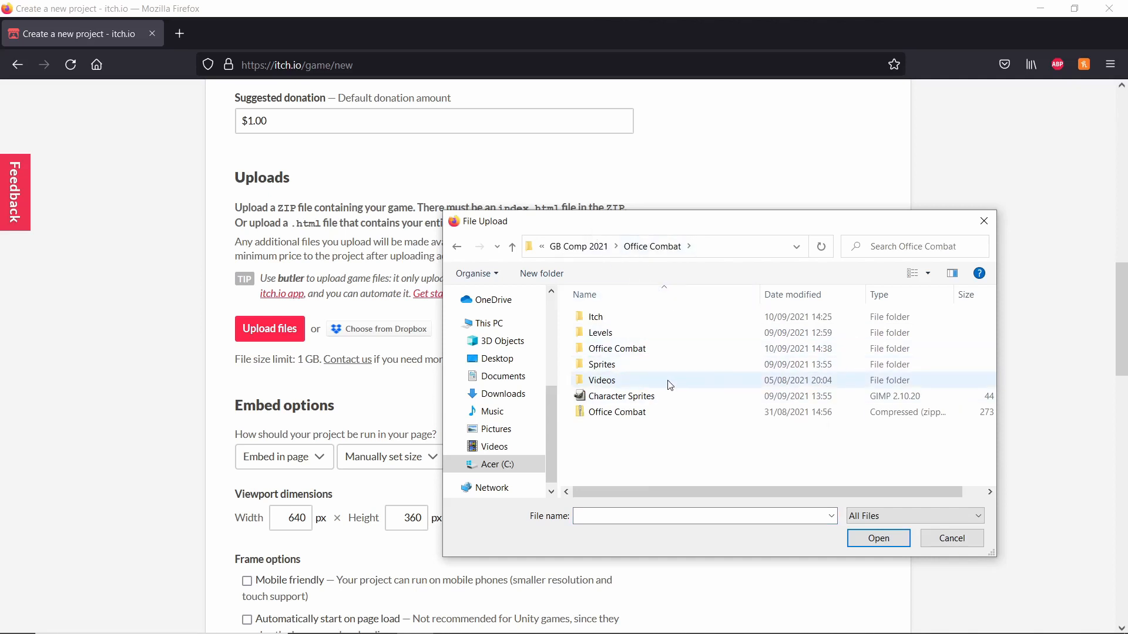
{"action": "double_click", "coordinate": [663, 351]}
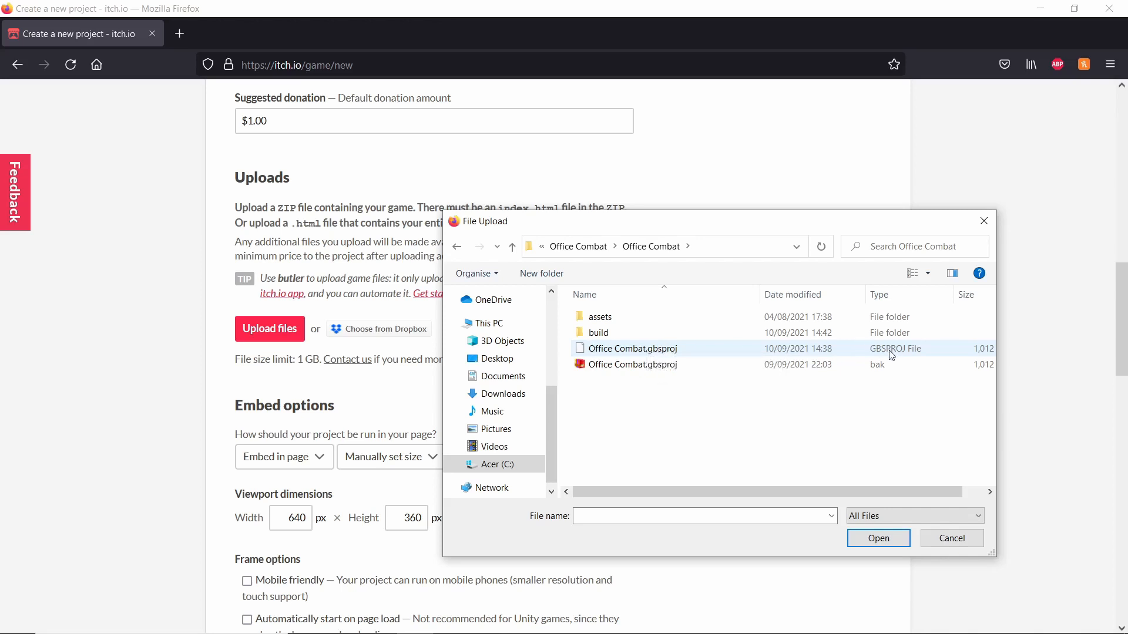
{"action": "double_click", "coordinate": [627, 336]}
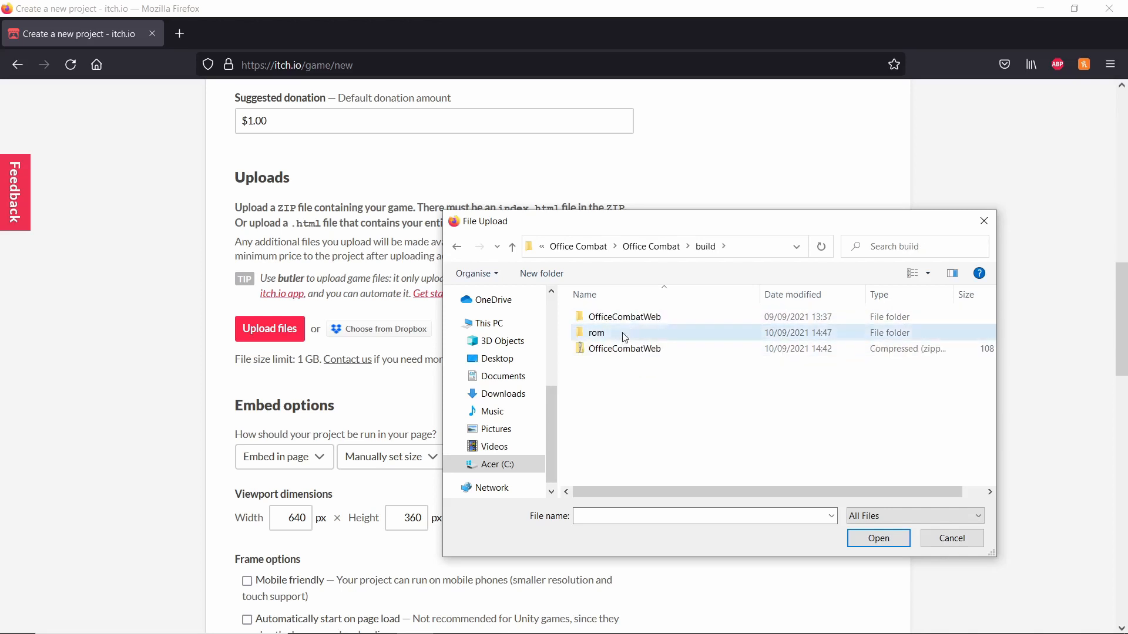
{"action": "double_click", "coordinate": [625, 335]}
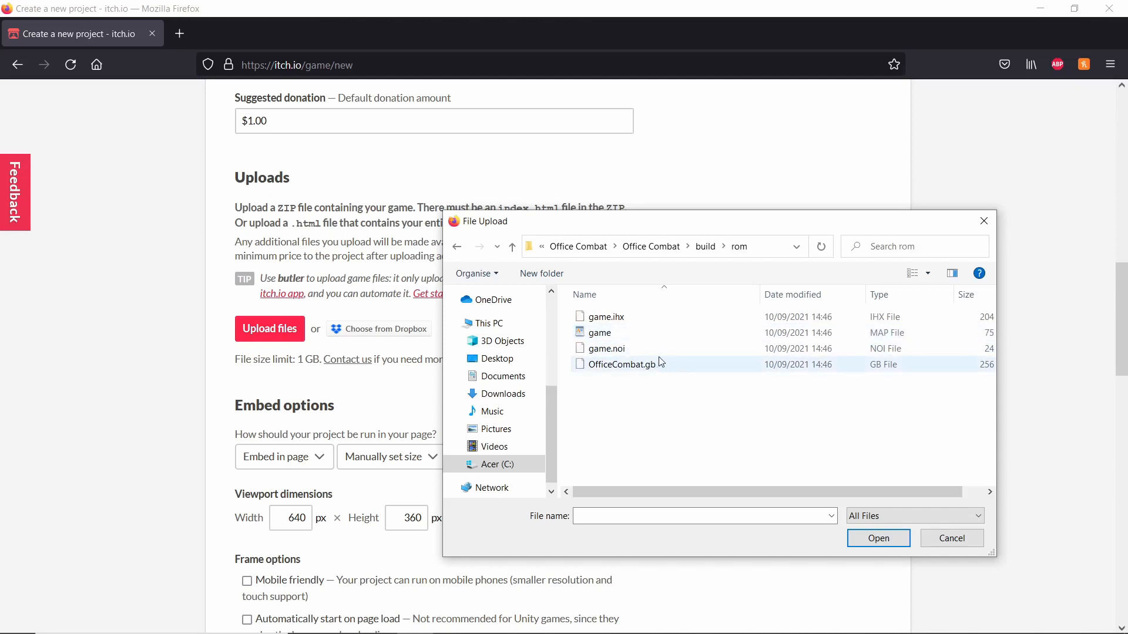
{"action": "left_click", "coordinate": [656, 372]}
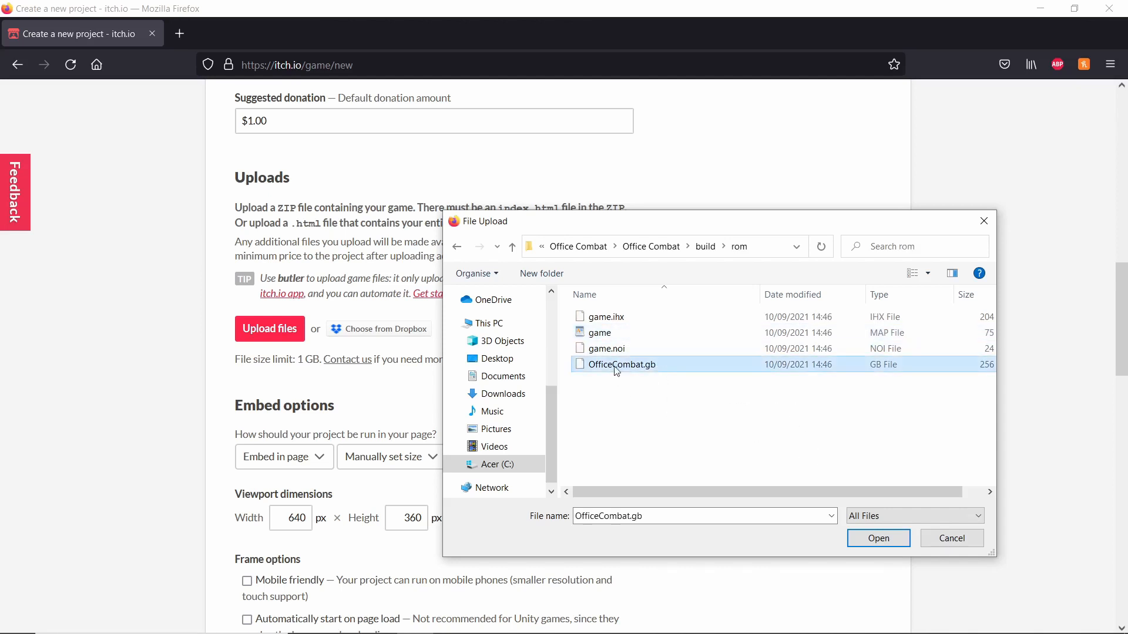
{"action": "left_click", "coordinate": [905, 538]}
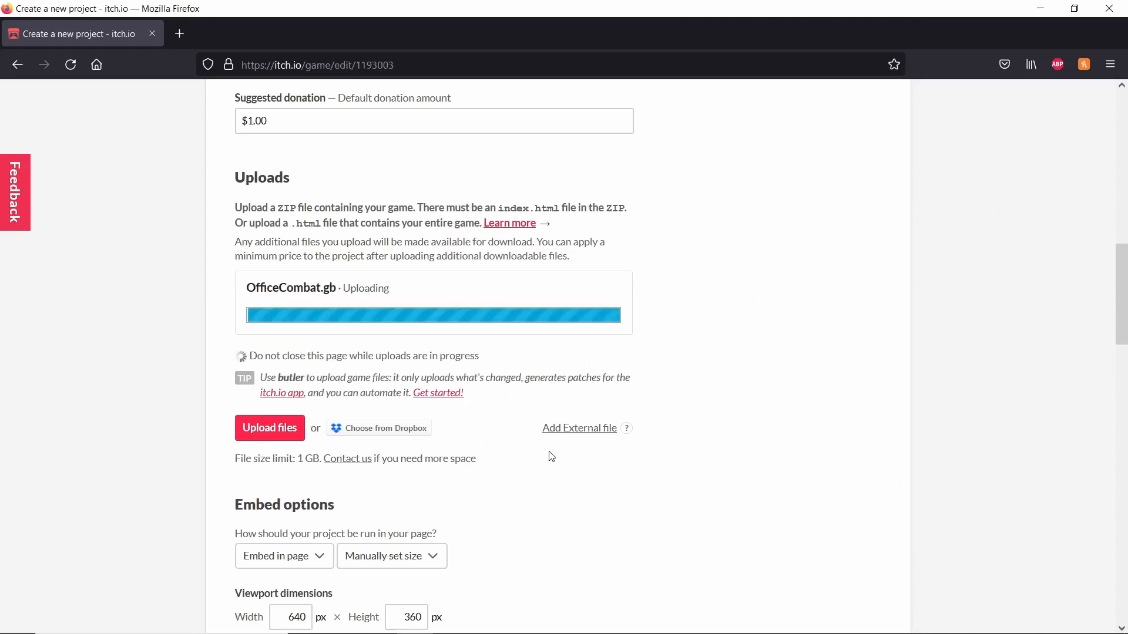
Upload the compressed OfficeCombatWeb file from the build folder as a second project file
{"action": "left_click", "coordinate": [270, 487]}
{"action": "left_click", "coordinate": [656, 350]}
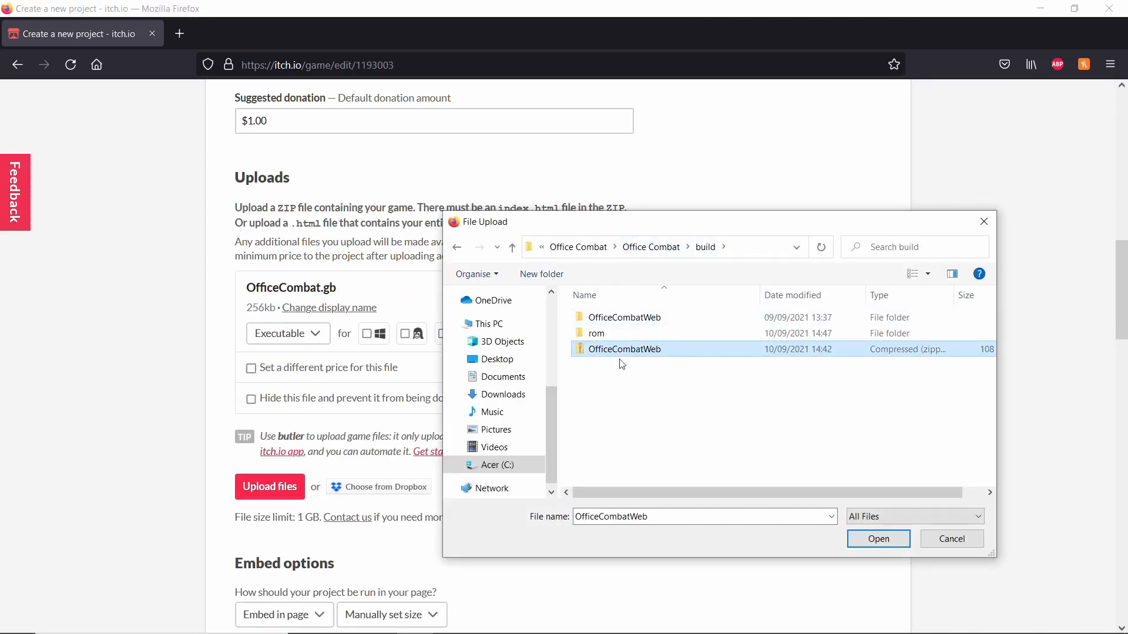
{"action": "left_click", "coordinate": [870, 539]}
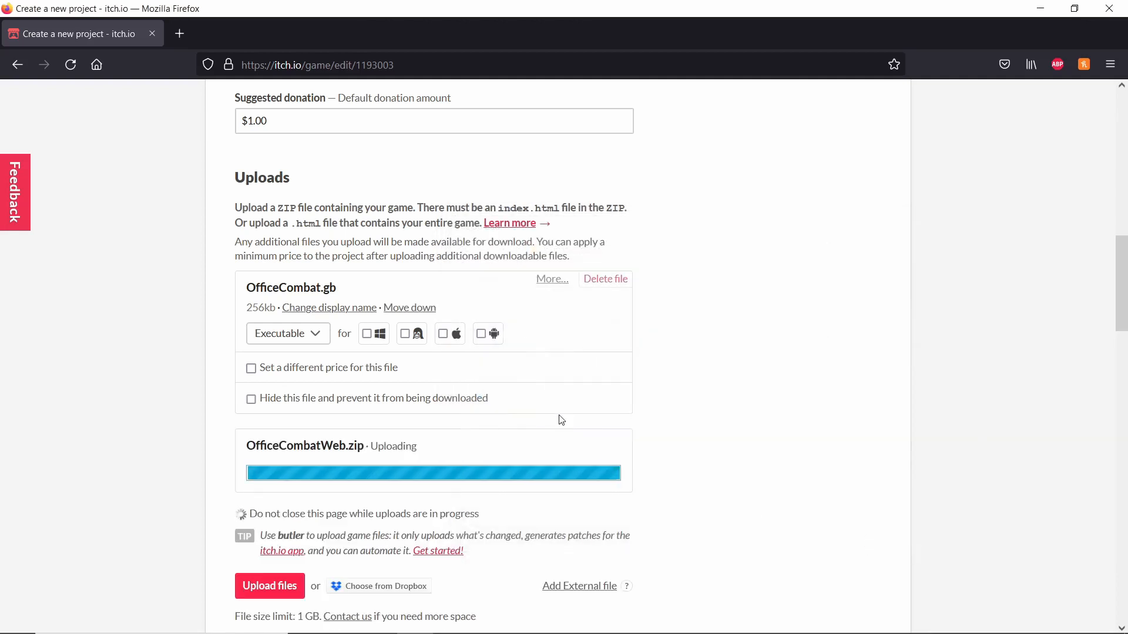
Set the file type of OfficeCombat.gb to Other and hide the file to prevent it from being downloaded
{"action": "scroll", "coordinate": [176, 352], "scroll_direction": "down", "scroll_amount": 1}
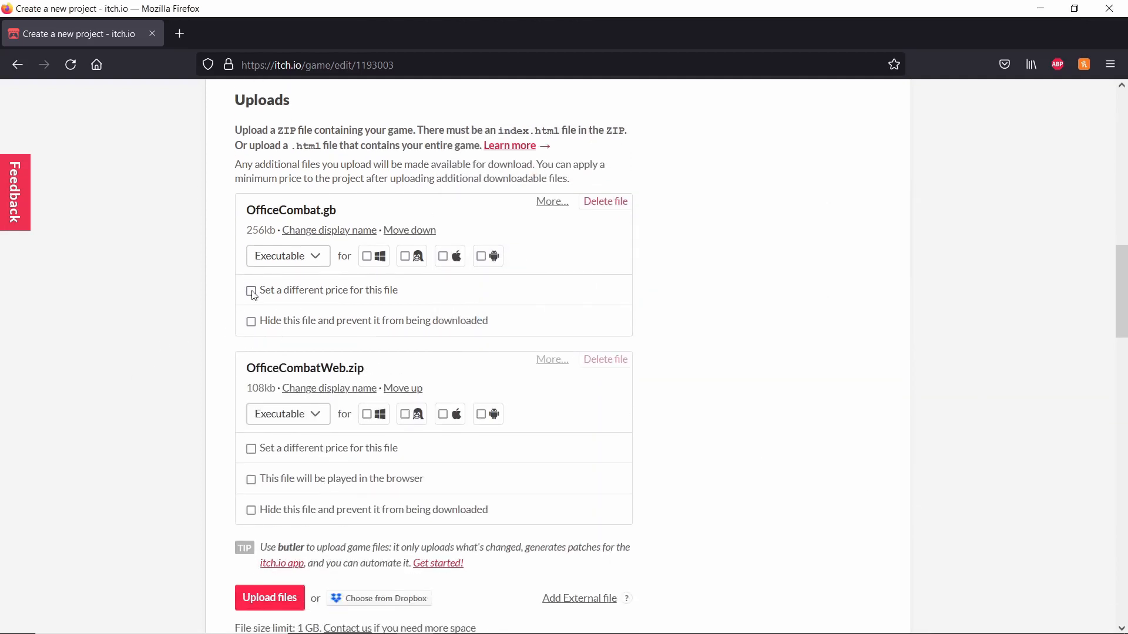
{"action": "left_click", "coordinate": [309, 259]}
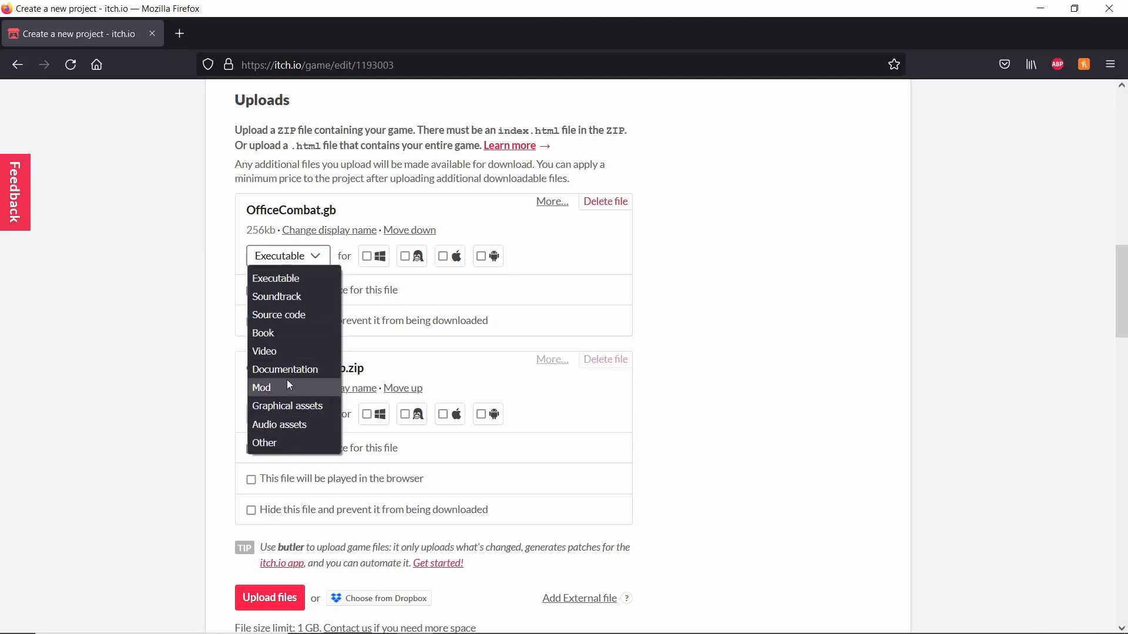
{"action": "left_click", "coordinate": [281, 443]}
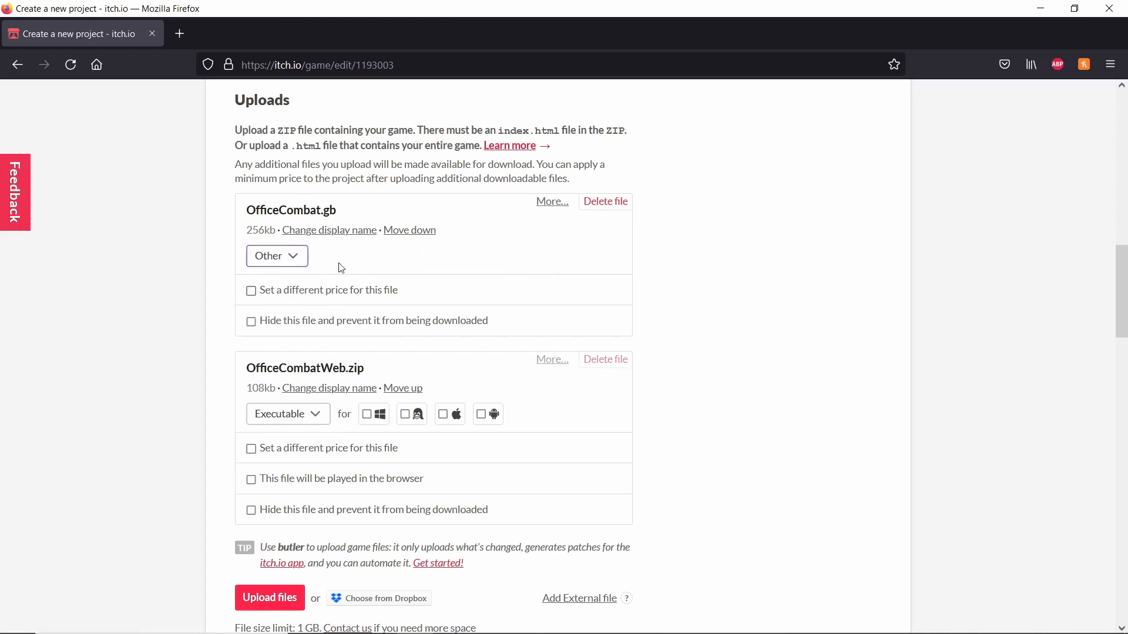
{"action": "left_click", "coordinate": [294, 256]}
{"action": "left_click", "coordinate": [276, 272]}
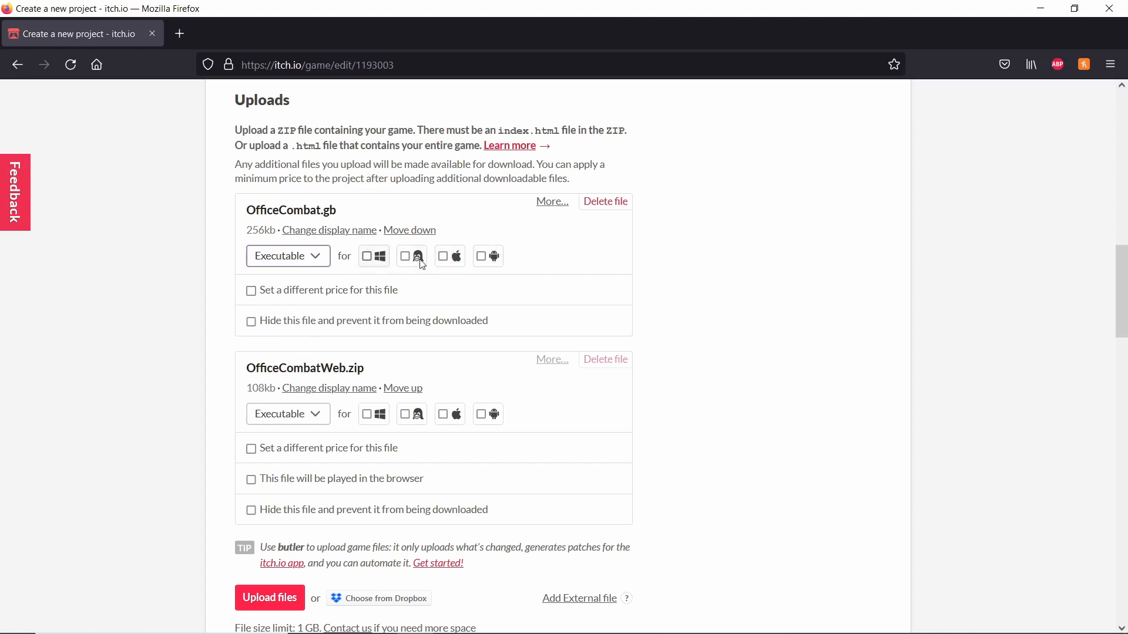
{"action": "left_click", "coordinate": [306, 260]}
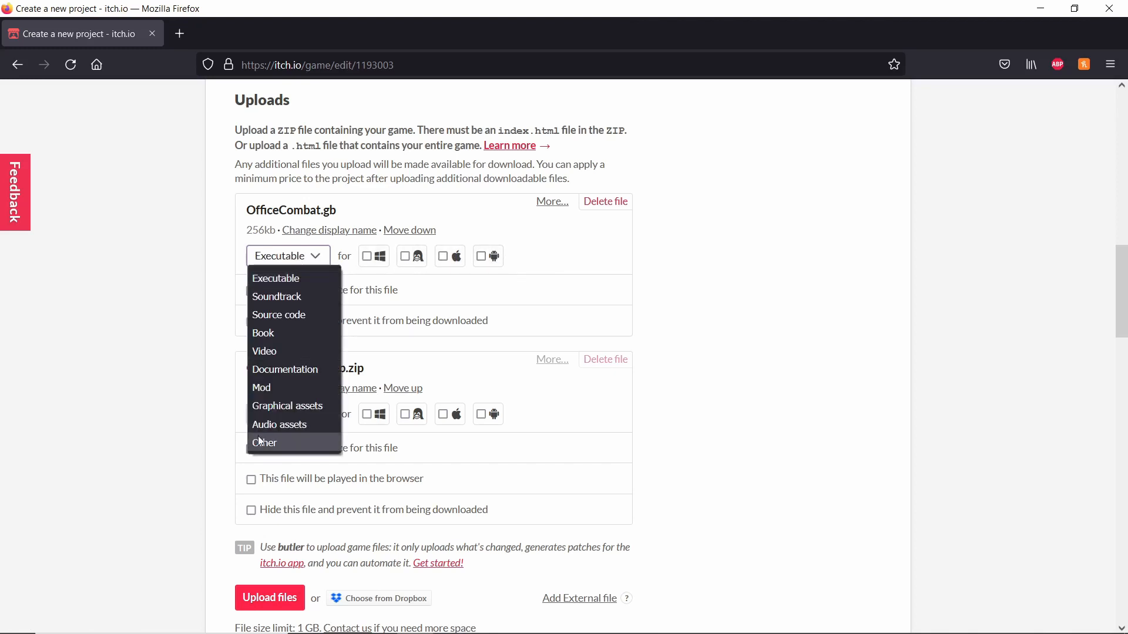
{"action": "left_click", "coordinate": [276, 443]}
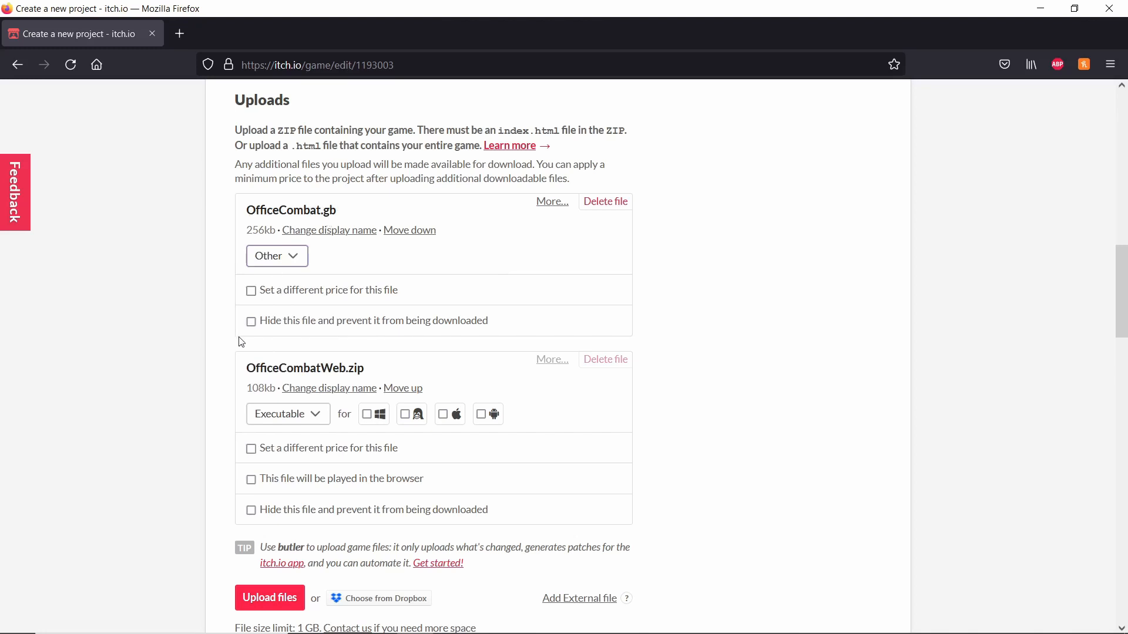
{"action": "left_click", "coordinate": [251, 323]}
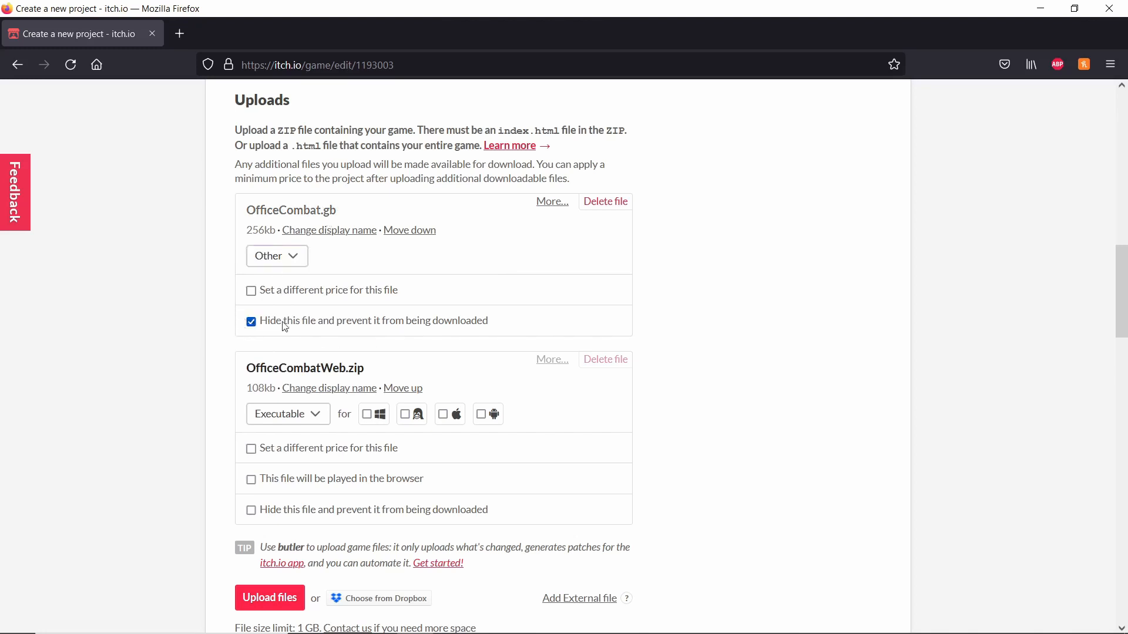
Turn off the option that hides OfficeCombat.gb and prevents it from being downloaded
{"action": "left_click", "coordinate": [256, 322]}
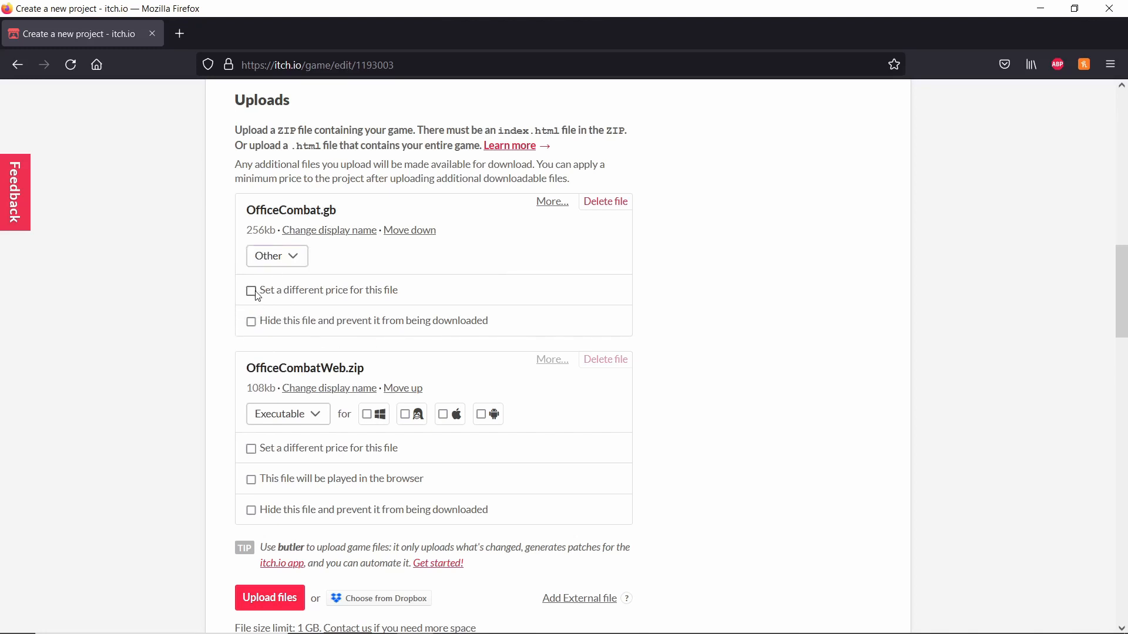
{"action": "left_click", "coordinate": [252, 292]}
{"action": "left_click", "coordinate": [274, 385]}
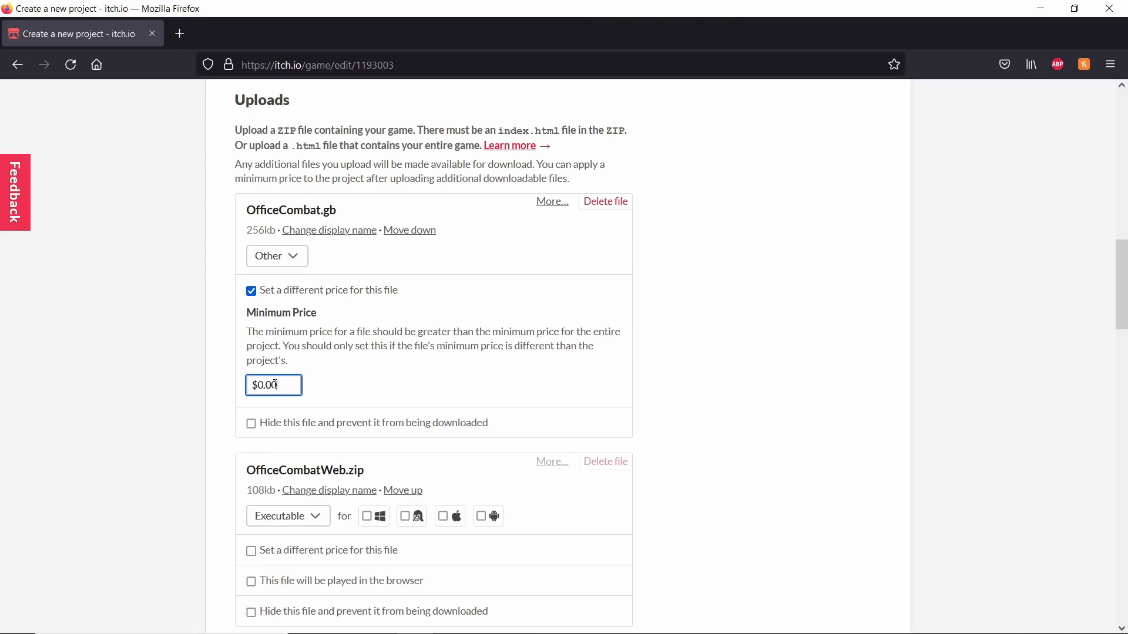
{"action": "left_click", "coordinate": [227, 398]}
{"action": "left_click", "coordinate": [282, 386]}
{"action": "left_click", "coordinate": [258, 293]}
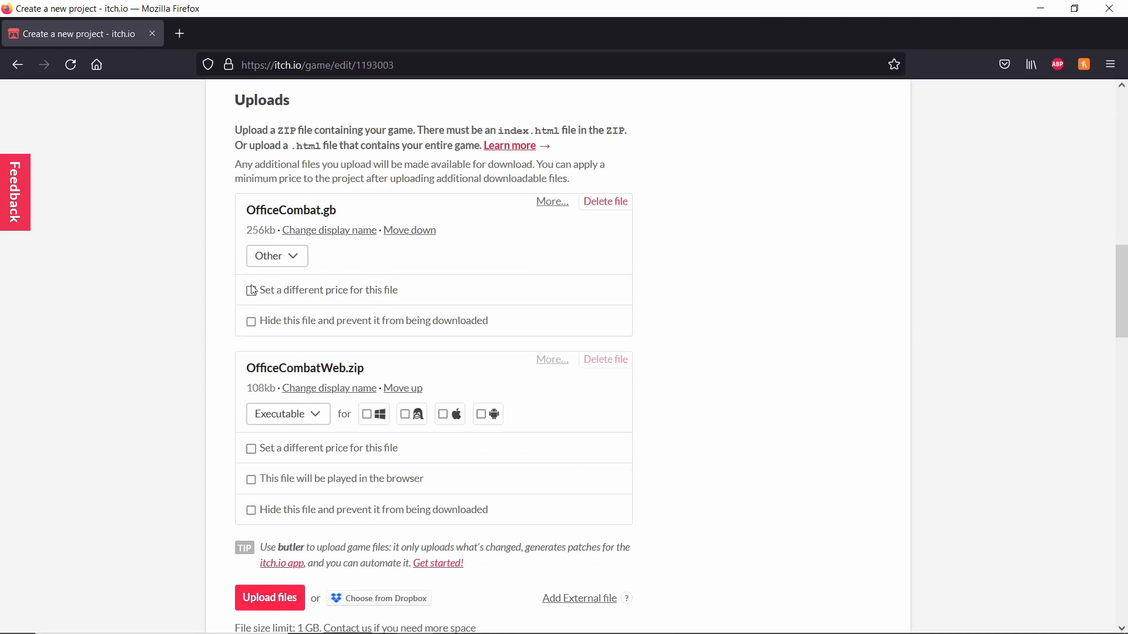
Mark OfficeCombatWeb.zip as the file that will be played in the browser
{"action": "scroll", "coordinate": [125, 332], "scroll_direction": "down", "scroll_amount": 2}
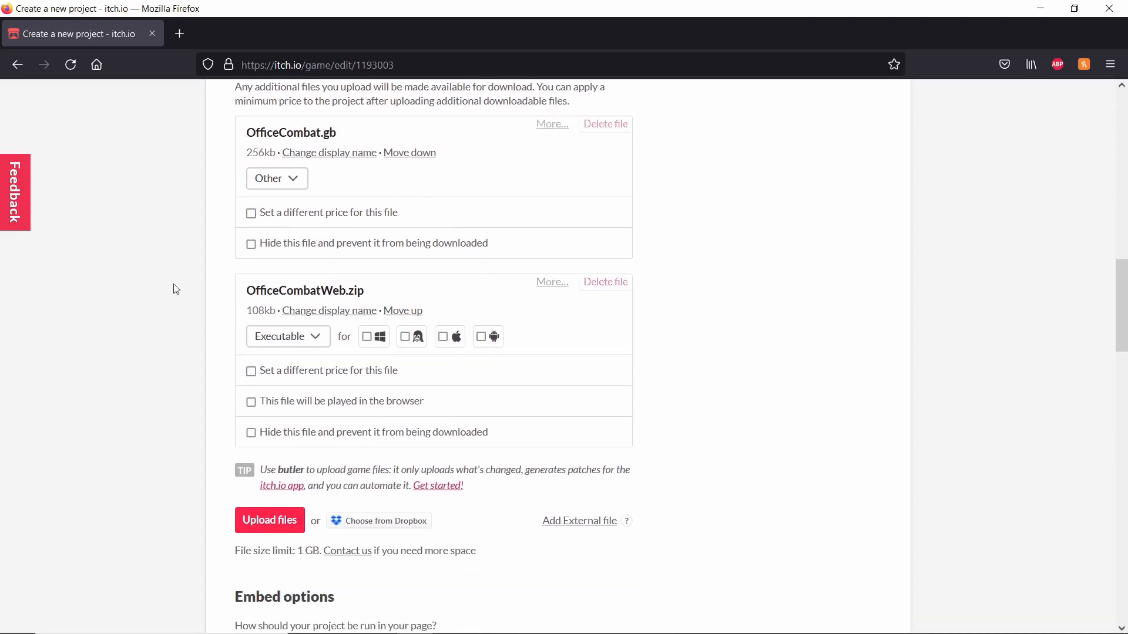
{"action": "scroll", "coordinate": [88, 335], "scroll_direction": "down", "scroll_amount": 2}
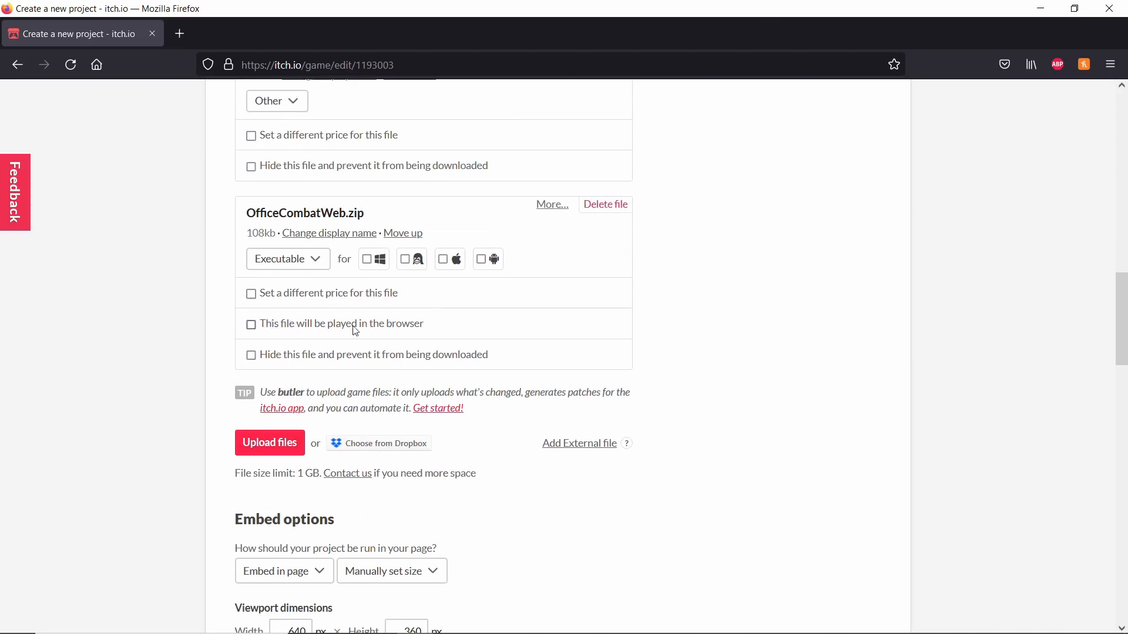
{"action": "left_click", "coordinate": [251, 325]}
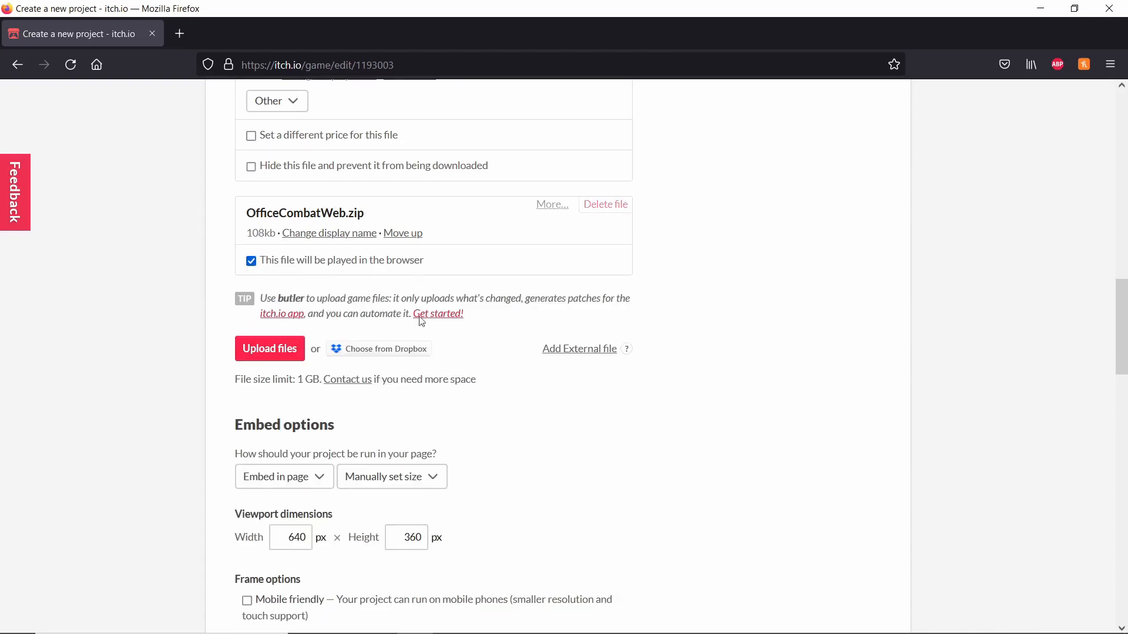
{"action": "scroll", "coordinate": [420, 293], "scroll_direction": "up", "scroll_amount": 1}
{"action": "scroll", "coordinate": [444, 379], "scroll_direction": "up", "scroll_amount": 1}
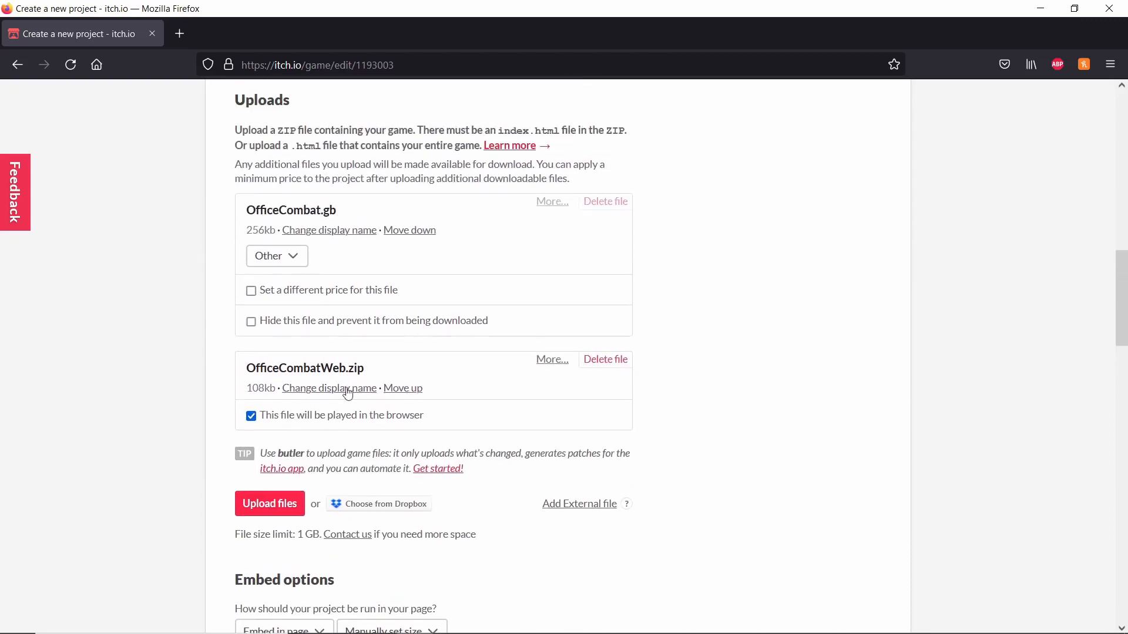
View the embed sizing choices, and run the Game Boy ROM embedded on the Take It Racing 2 page
{"action": "scroll", "coordinate": [243, 401], "scroll_direction": "down", "scroll_amount": 4}
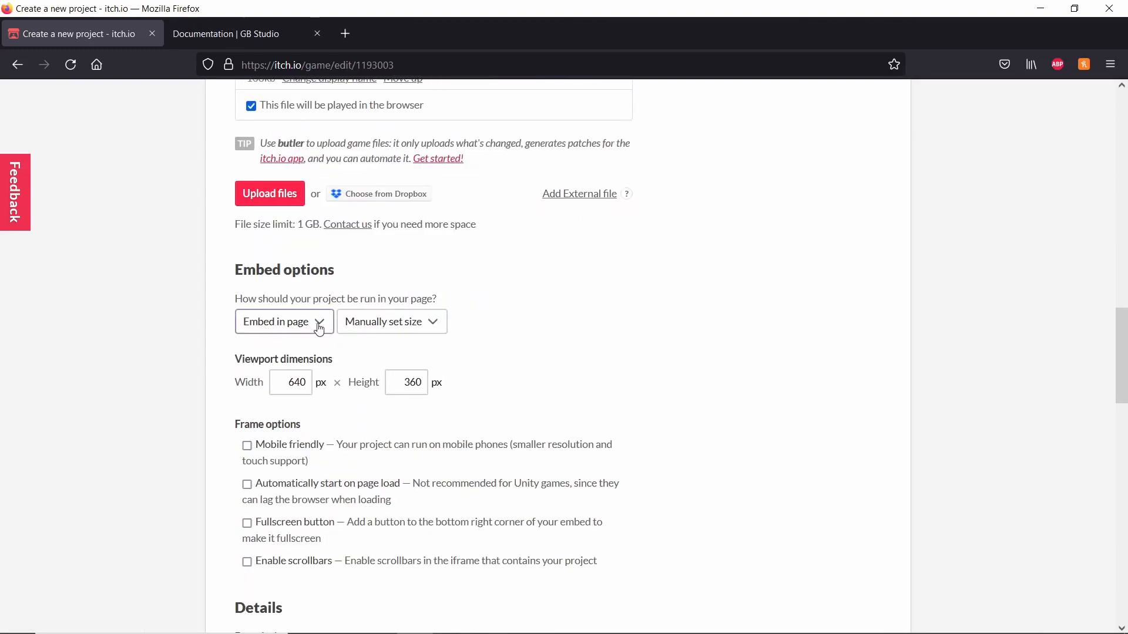
{"action": "left_click", "coordinate": [406, 322]}
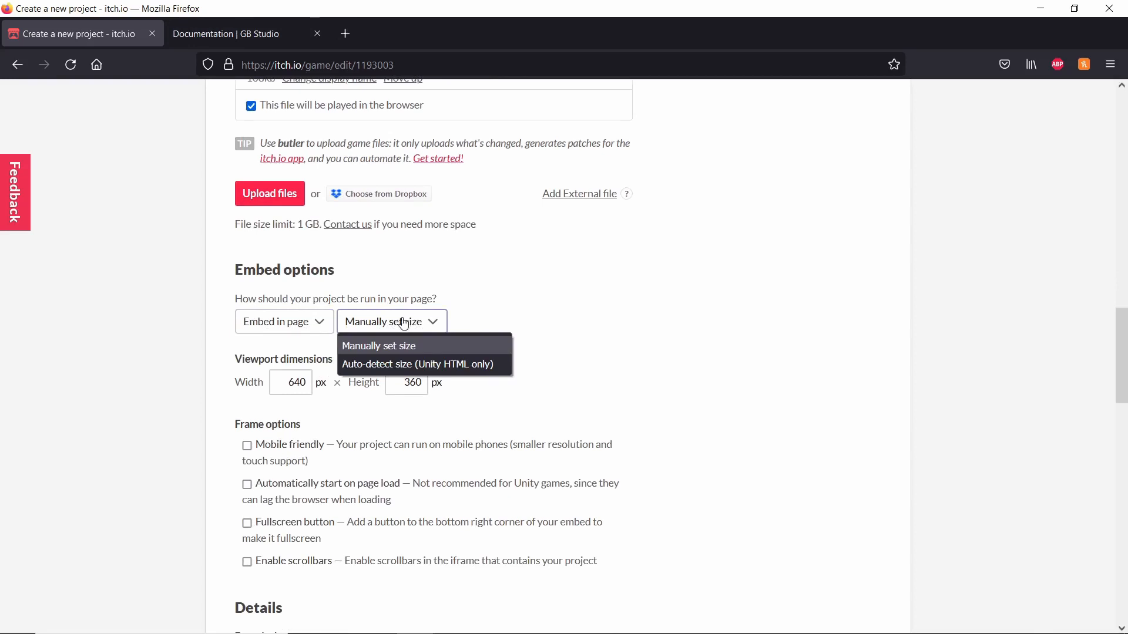
{"action": "left_click", "coordinate": [405, 323]}
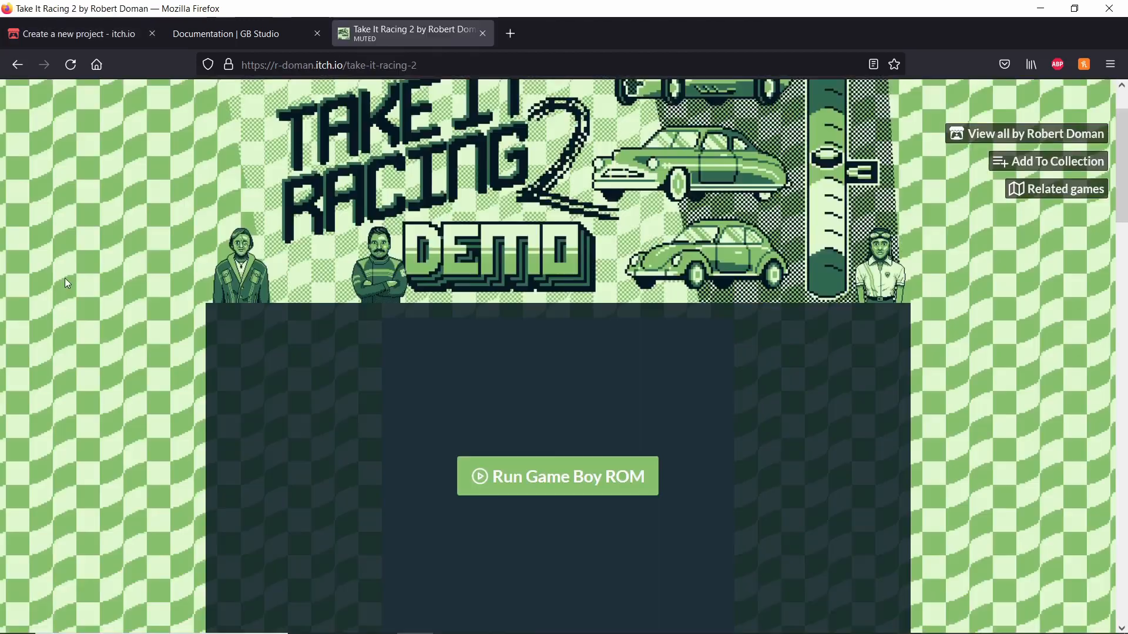
{"action": "scroll", "coordinate": [64, 281], "scroll_direction": "down", "scroll_amount": 2}
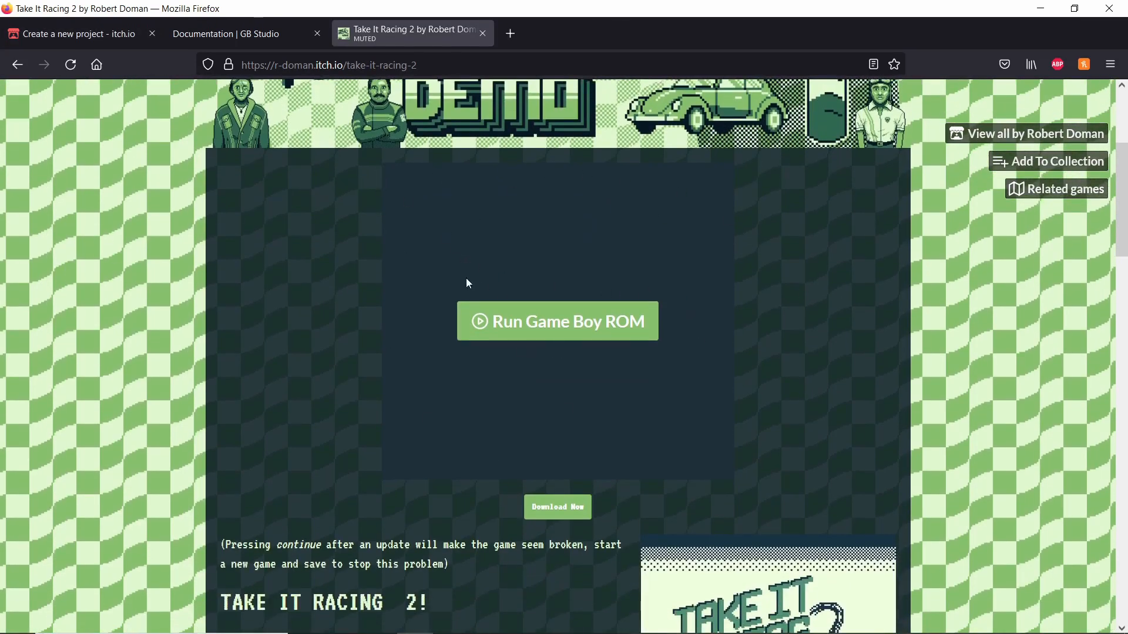
{"action": "left_click", "coordinate": [487, 318]}
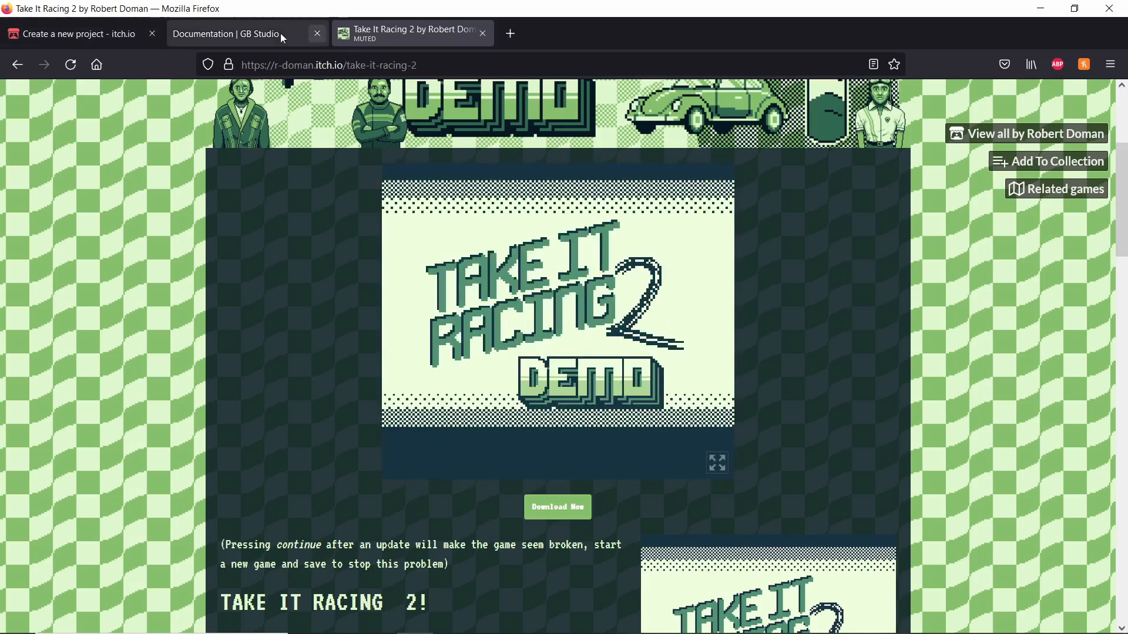
Look up the recommended itch.io viewport size in the GB Studio documentation on deploying for web
{"action": "left_click", "coordinate": [283, 37]}
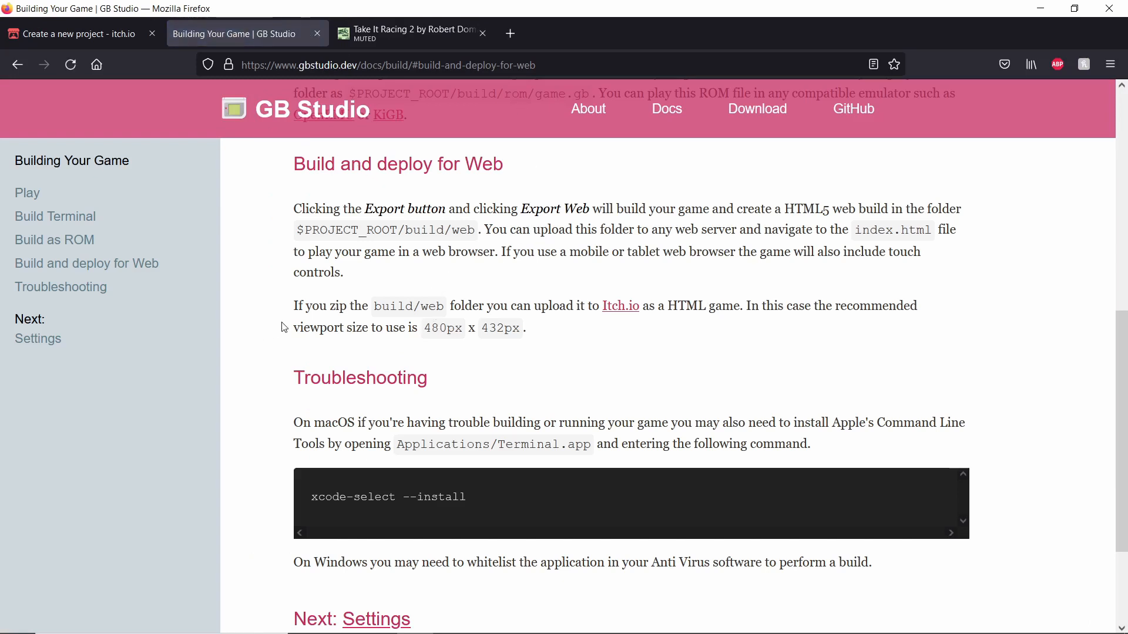
{"action": "left_click_drag", "start_coordinate": [425, 327], "coordinate": [526, 327]}
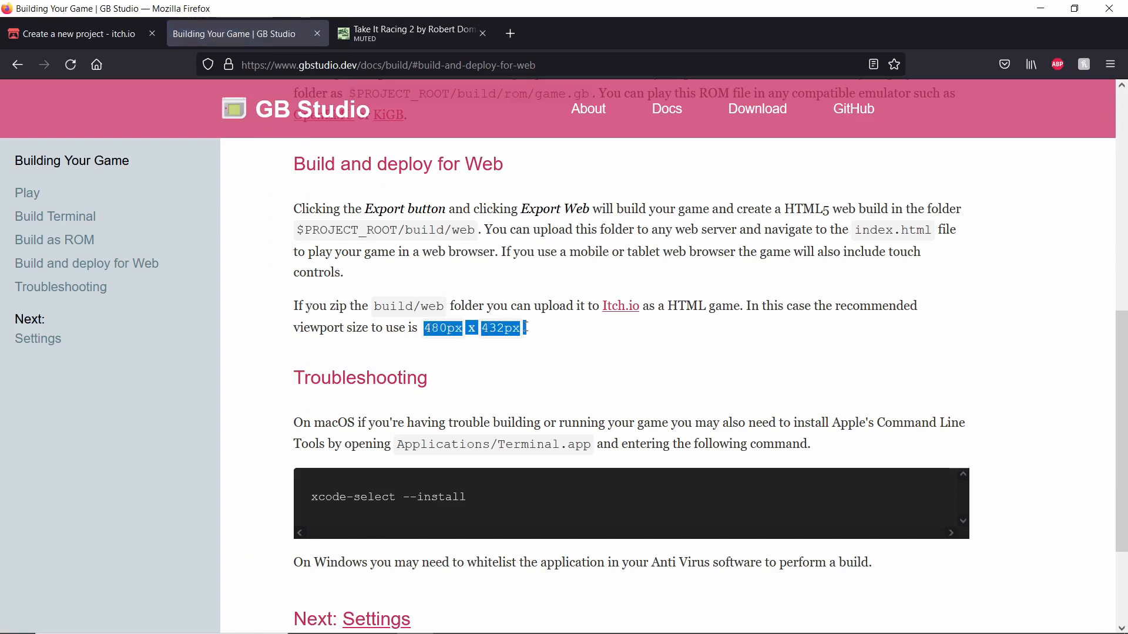
{"action": "left_click", "coordinate": [501, 331]}
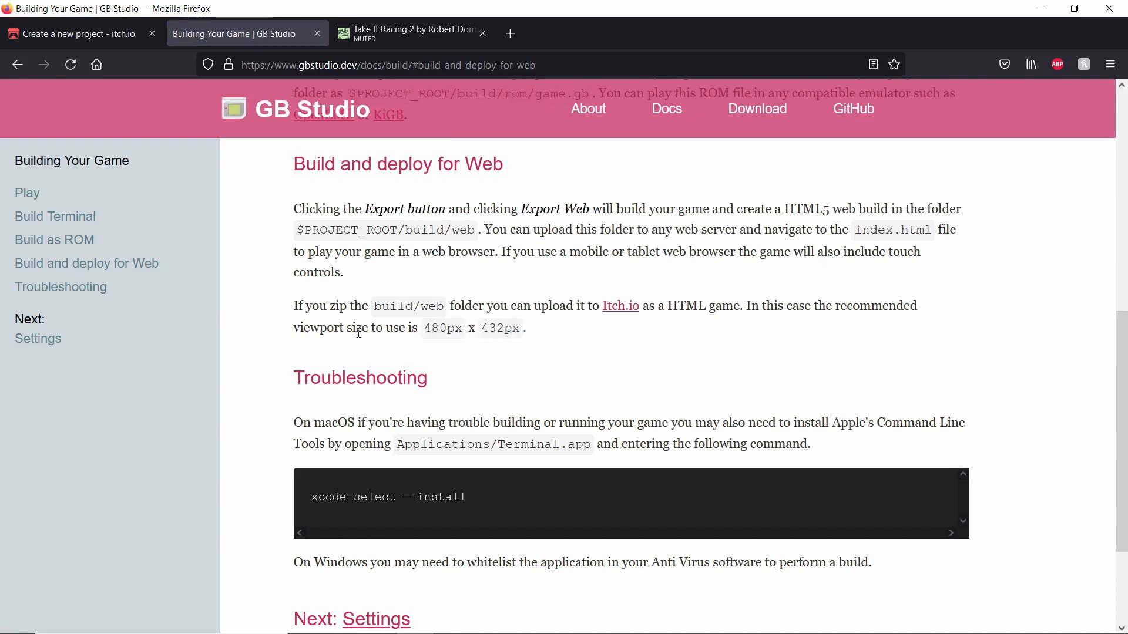
Set the project's embed viewport dimensions to 480 px wide and 432 px high
{"action": "left_click", "coordinate": [108, 26]}
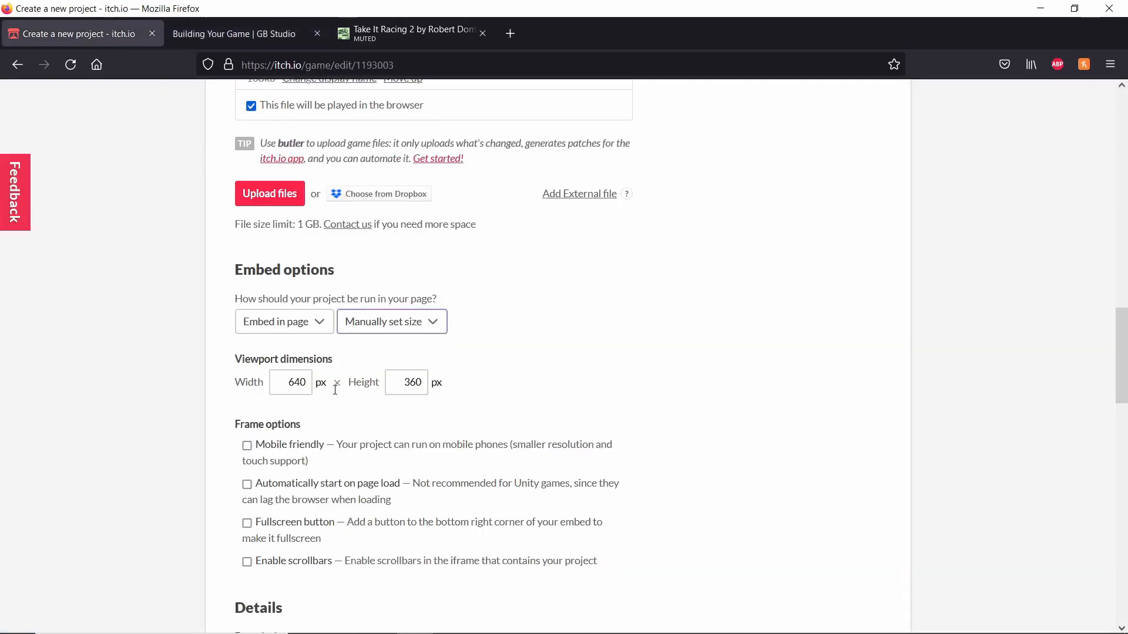
{"action": "left_click_drag", "start_coordinate": [288, 389], "coordinate": [327, 383]}
{"action": "type", "text": "480"}
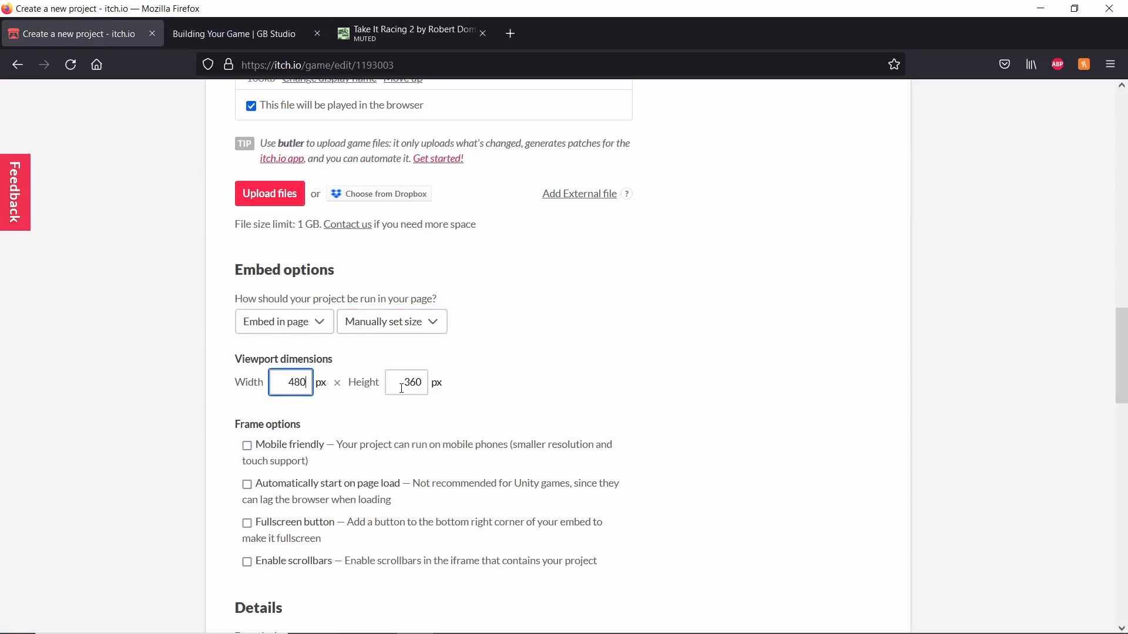
{"action": "left_click_drag", "start_coordinate": [402, 385], "coordinate": [479, 390]}
{"action": "type", "text": "432"}
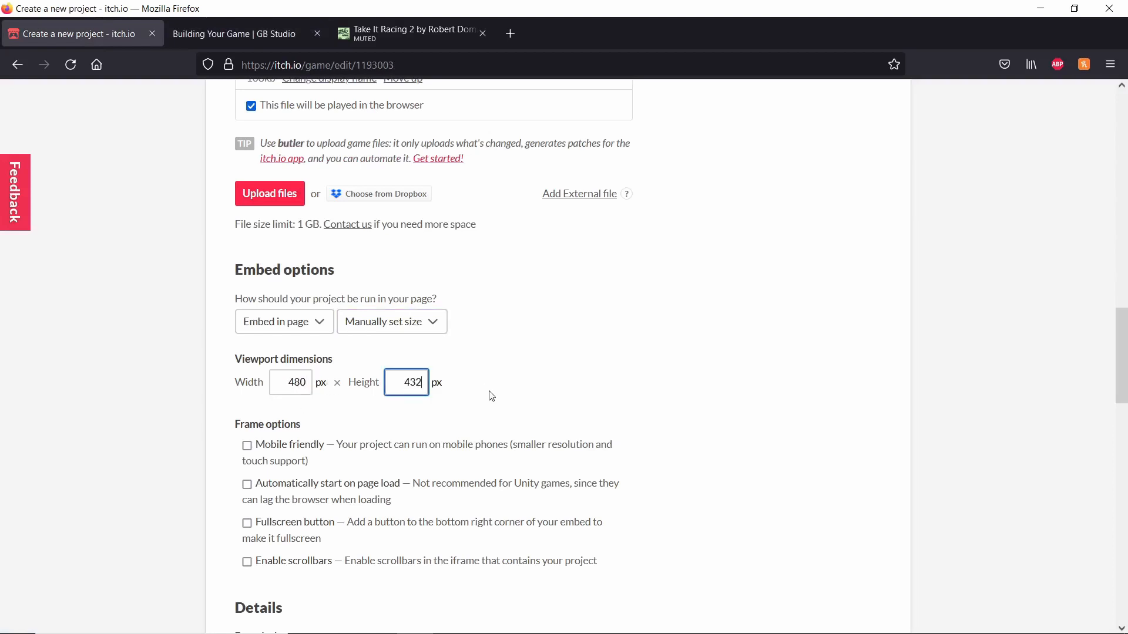
{"action": "left_click", "coordinate": [490, 396]}
{"action": "left_click", "coordinate": [389, 45]}
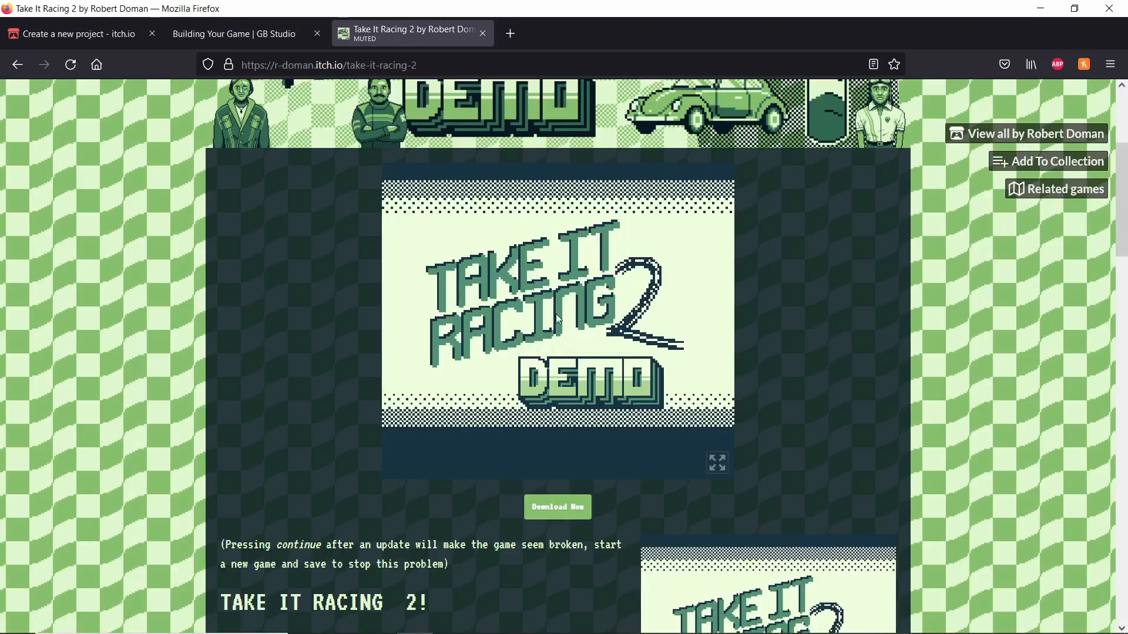
{"action": "left_click", "coordinate": [45, 24]}
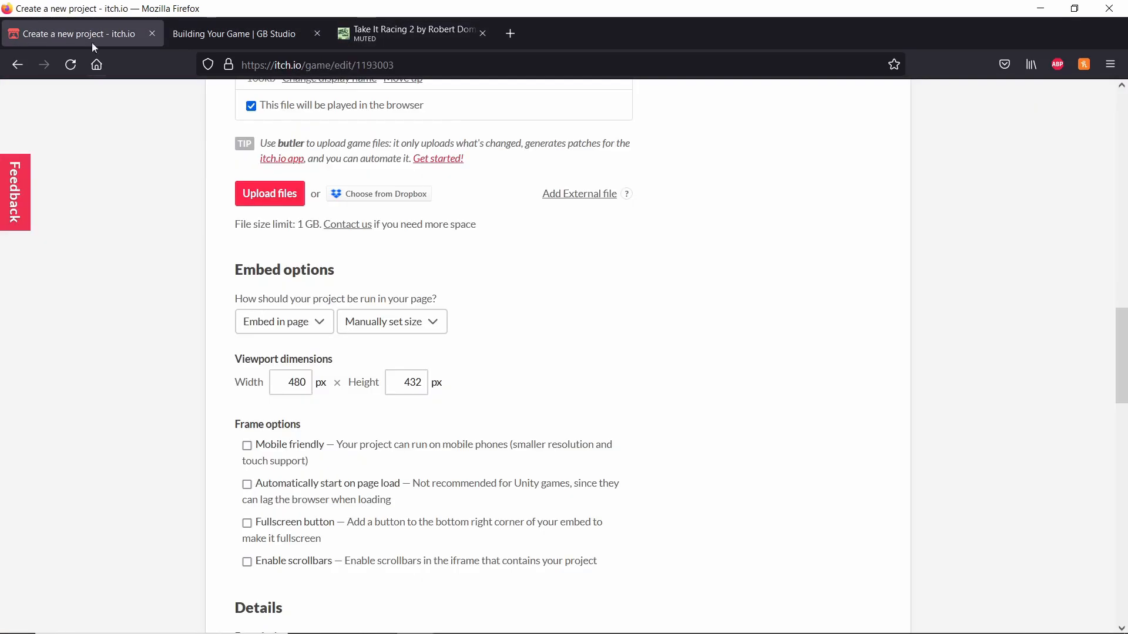
Enable the Mobile friendly frame option and keep its orientation at Default
{"action": "scroll", "coordinate": [393, 282], "scroll_direction": "down", "scroll_amount": 3}
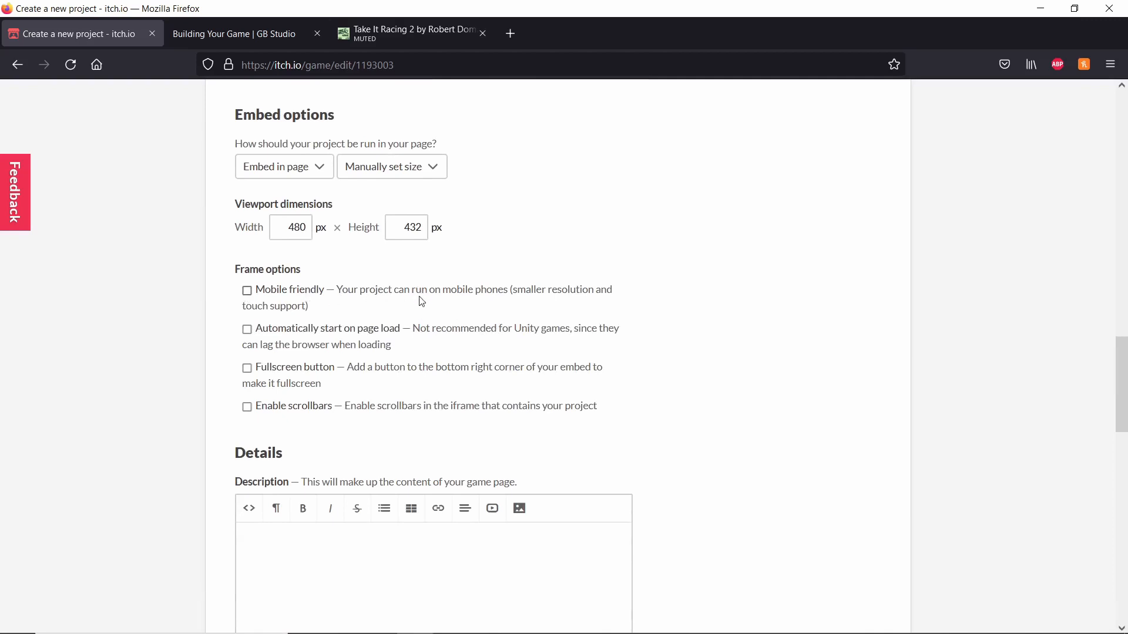
{"action": "left_click", "coordinate": [248, 292]}
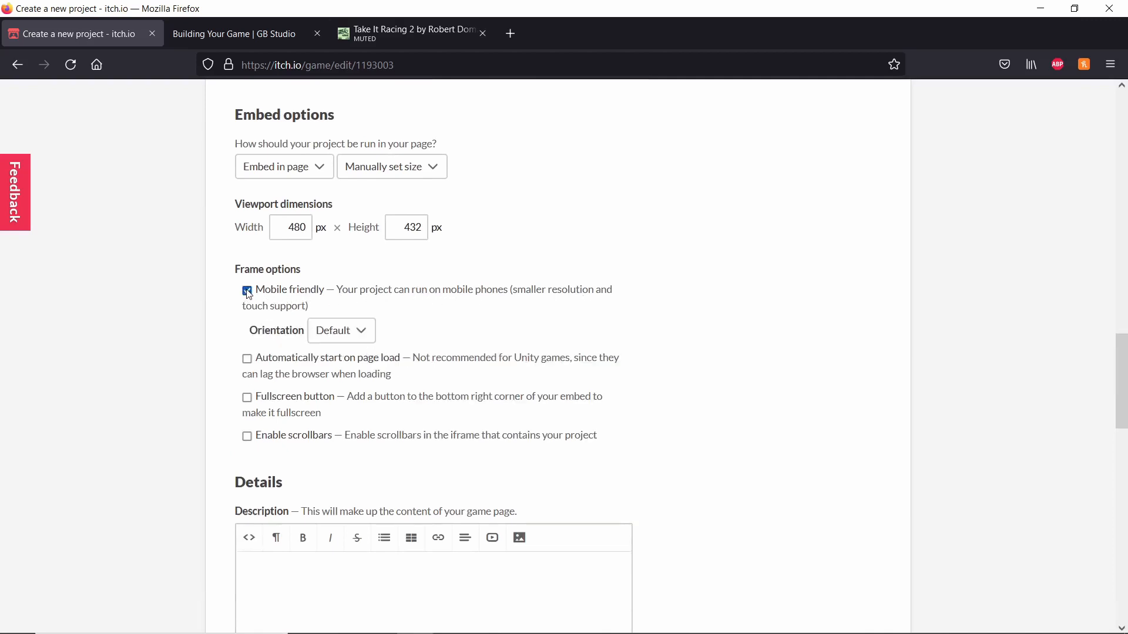
{"action": "left_click", "coordinate": [356, 340]}
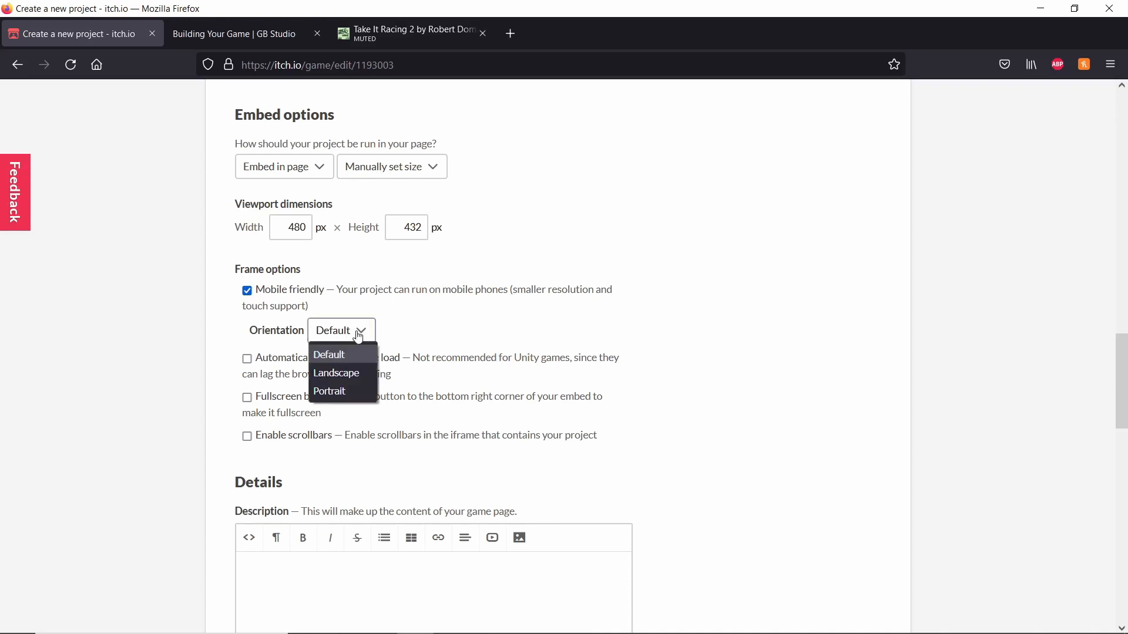
{"action": "left_click", "coordinate": [358, 334]}
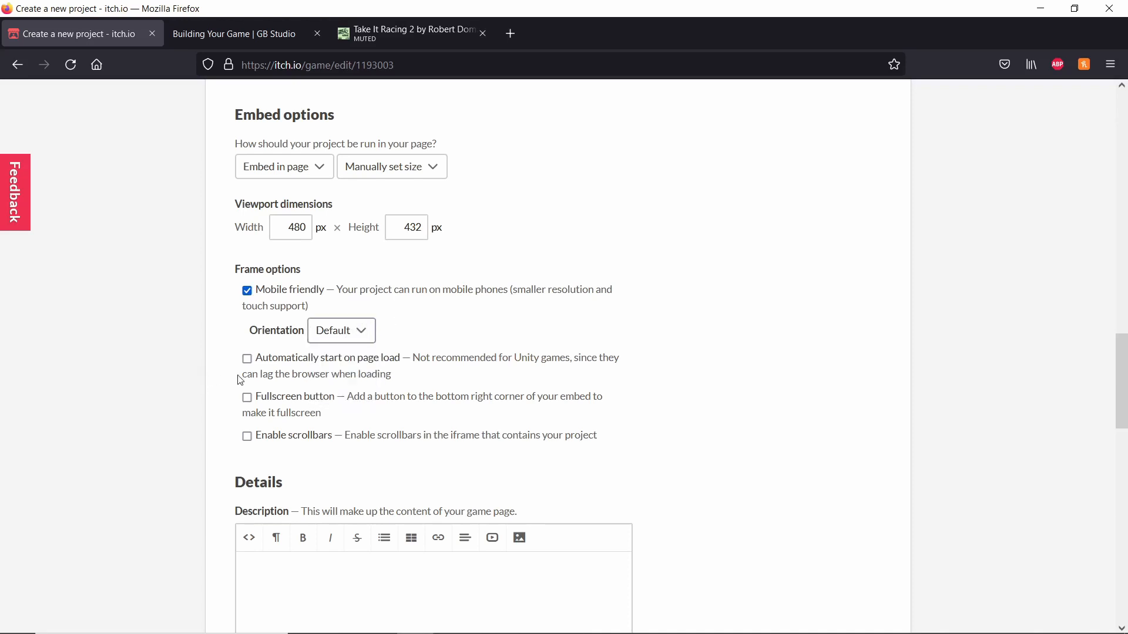
Enable the Fullscreen button frame option for the embedded game, leaving automatic start on page load off
{"action": "left_click", "coordinate": [436, 21]}
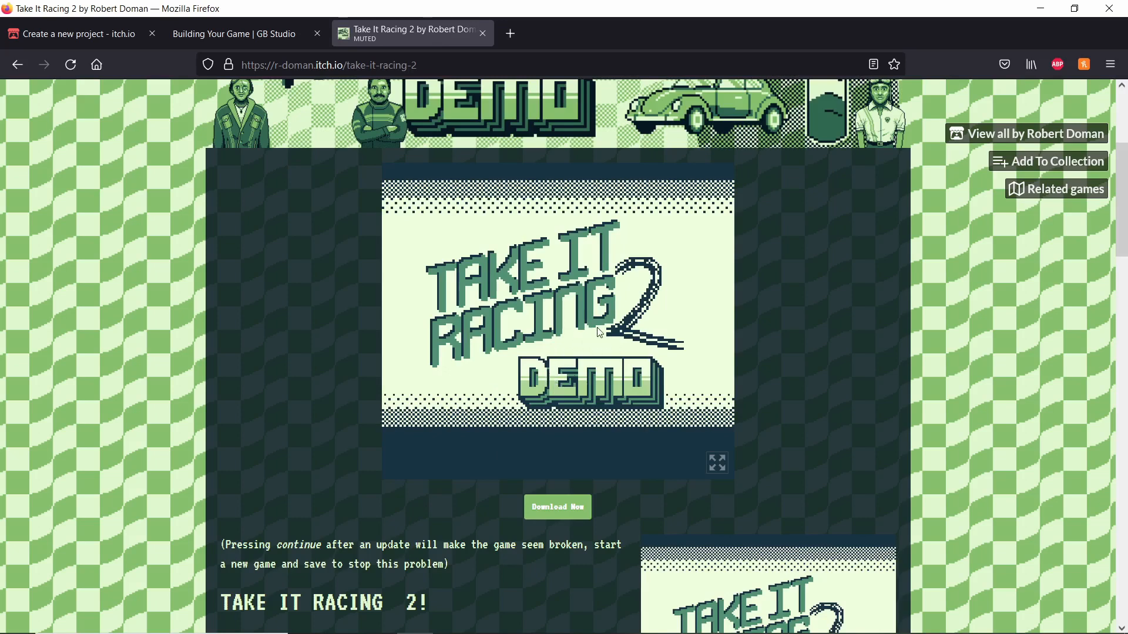
{"action": "left_click", "coordinate": [97, 36]}
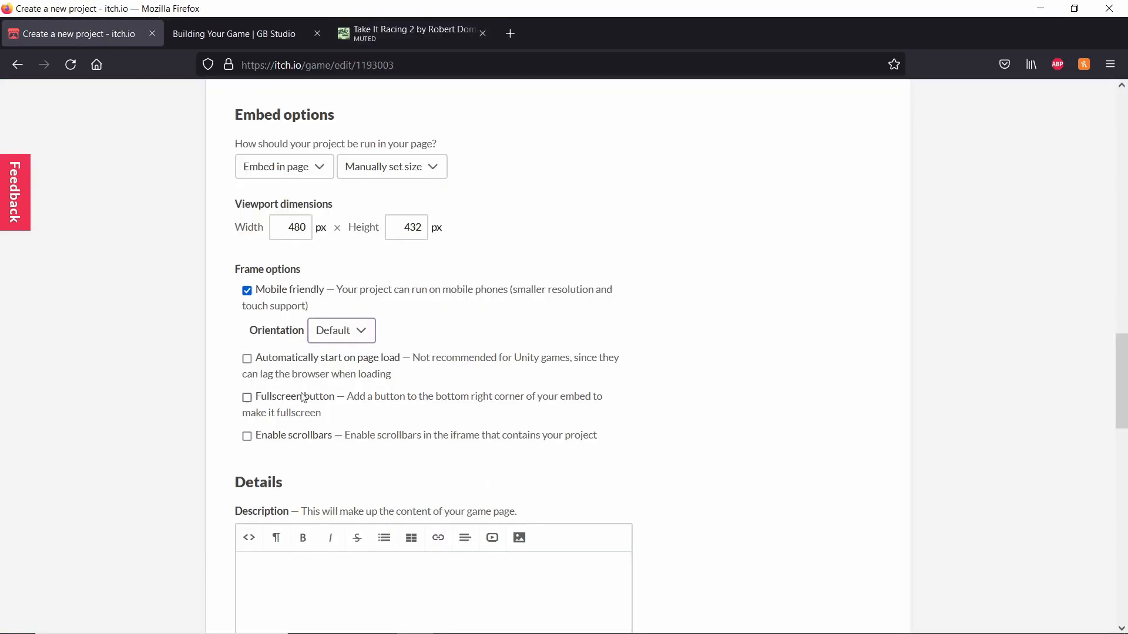
{"action": "left_click", "coordinate": [247, 359]}
{"action": "left_click", "coordinate": [247, 399]}
View the embedded Take It Racing 2 demo in full screen, exit it, and return to the project form
{"action": "left_click", "coordinate": [438, 33]}
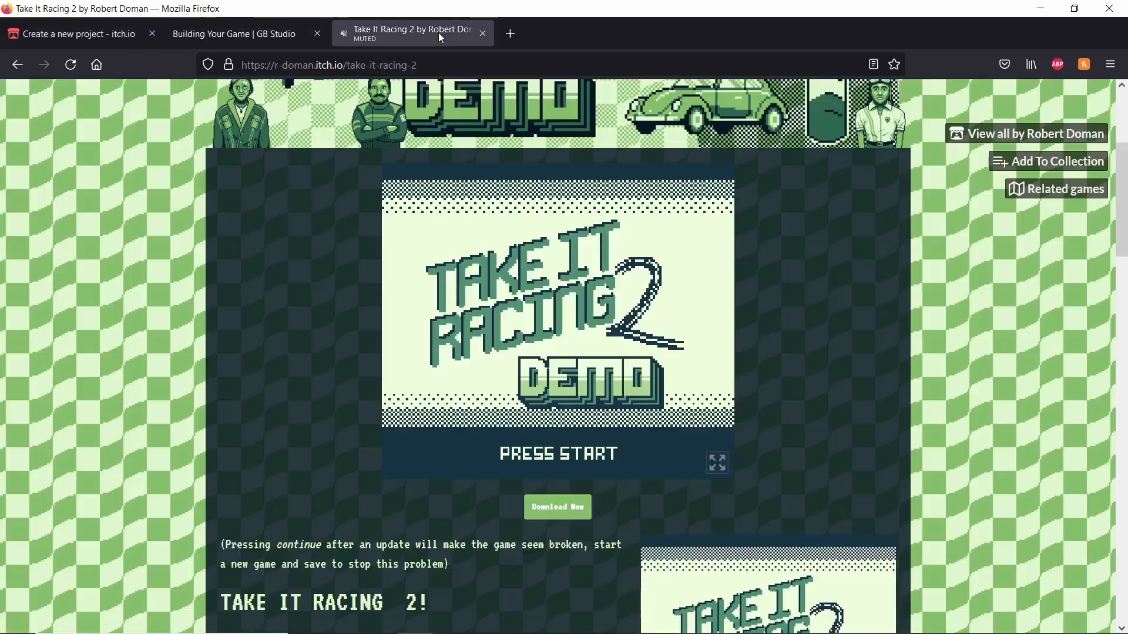
{"action": "left_click", "coordinate": [716, 464]}
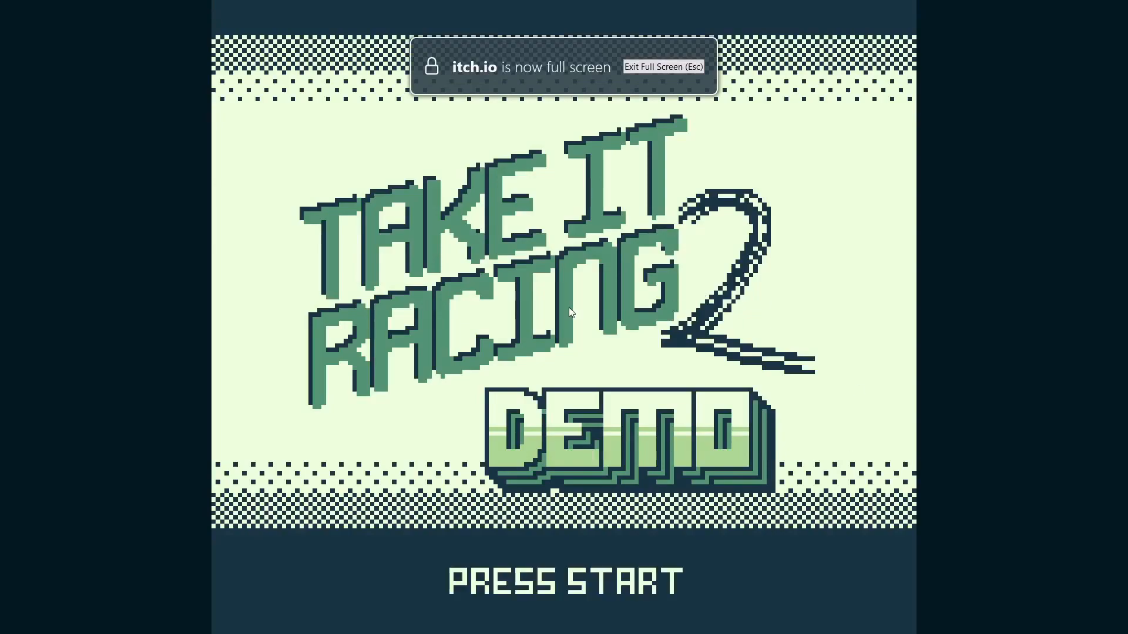
{"action": "key", "text": "Escape"}
{"action": "left_click", "coordinate": [61, 30]}
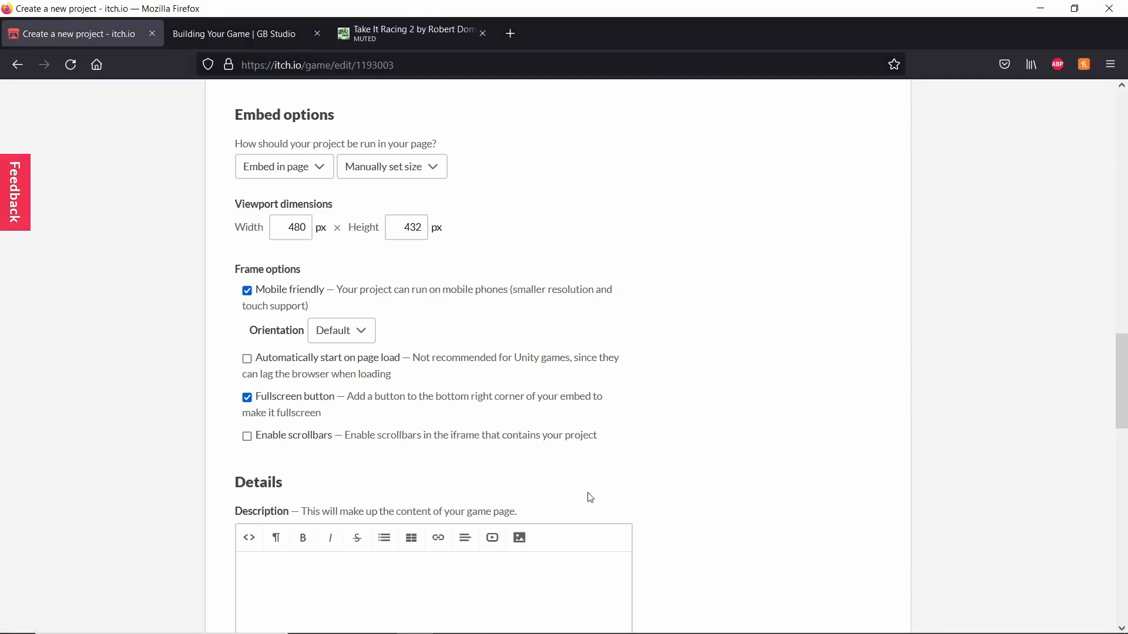
{"action": "scroll", "coordinate": [497, 366], "scroll_direction": "down", "scroll_amount": 2}
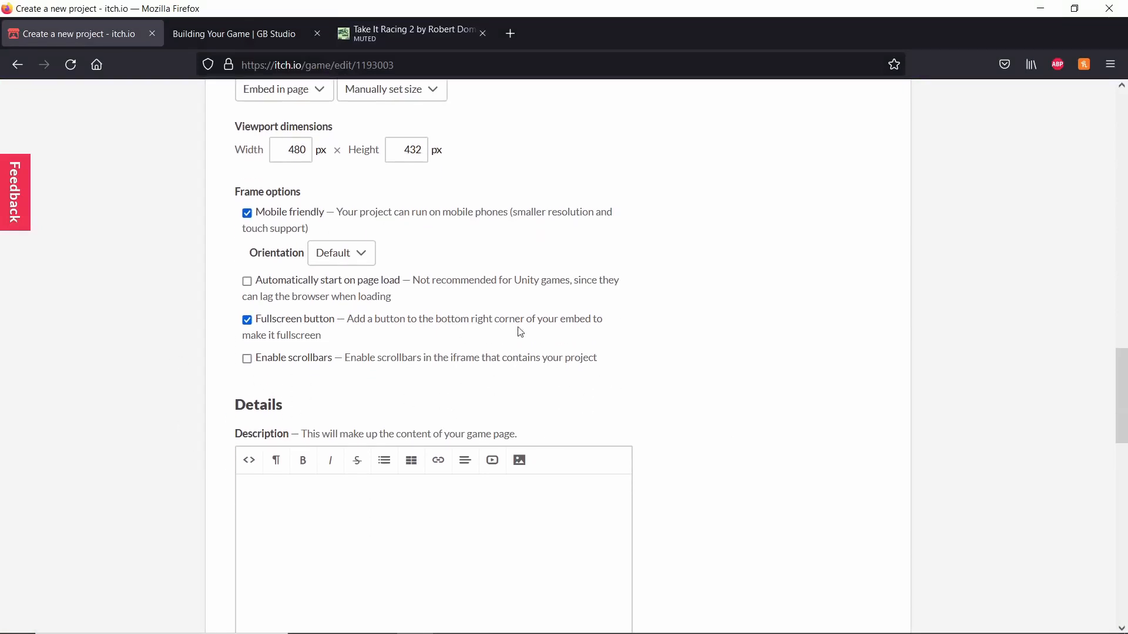
{"action": "left_click", "coordinate": [368, 23]}
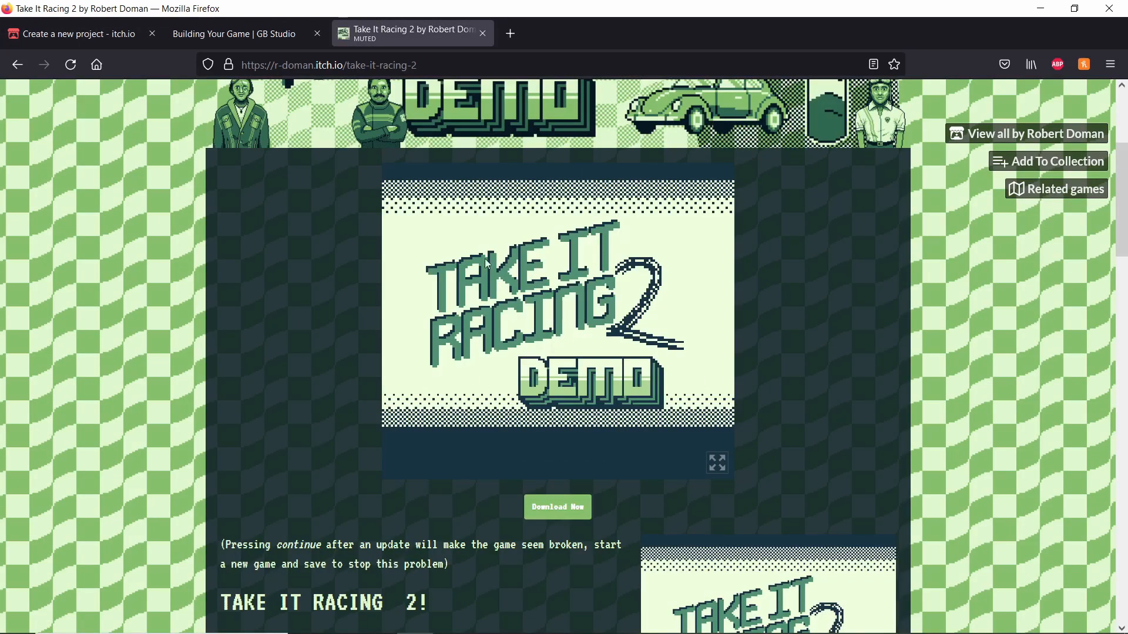
{"action": "left_click", "coordinate": [118, 33]}
Examine the paragraph and heading styles available for formatting the project's description
{"action": "scroll", "coordinate": [110, 318], "scroll_direction": "down", "scroll_amount": 4}
{"action": "scroll", "coordinate": [491, 275], "scroll_direction": "down", "scroll_amount": 2}
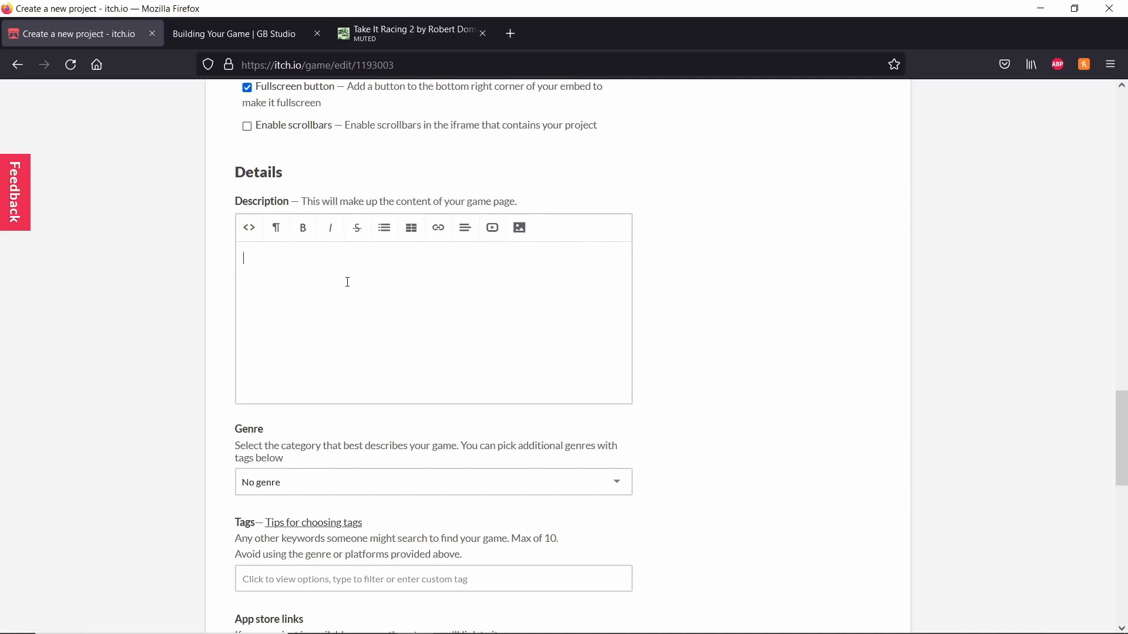
{"action": "scroll", "coordinate": [348, 282], "scroll_direction": "up", "scroll_amount": 6}
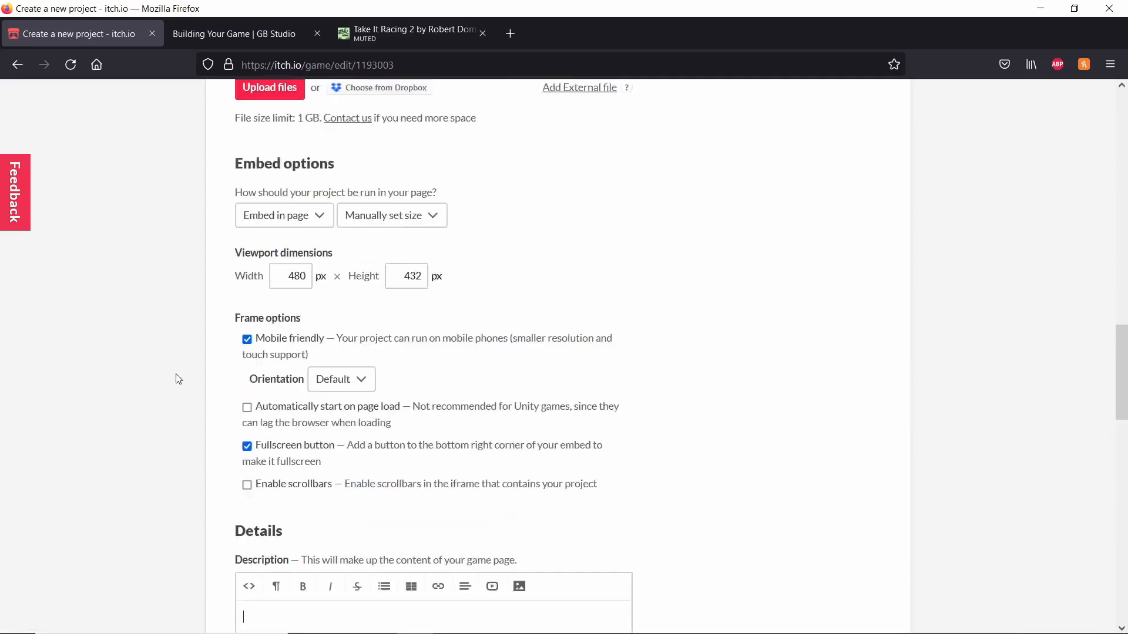
{"action": "scroll", "coordinate": [174, 378], "scroll_direction": "down", "scroll_amount": 5}
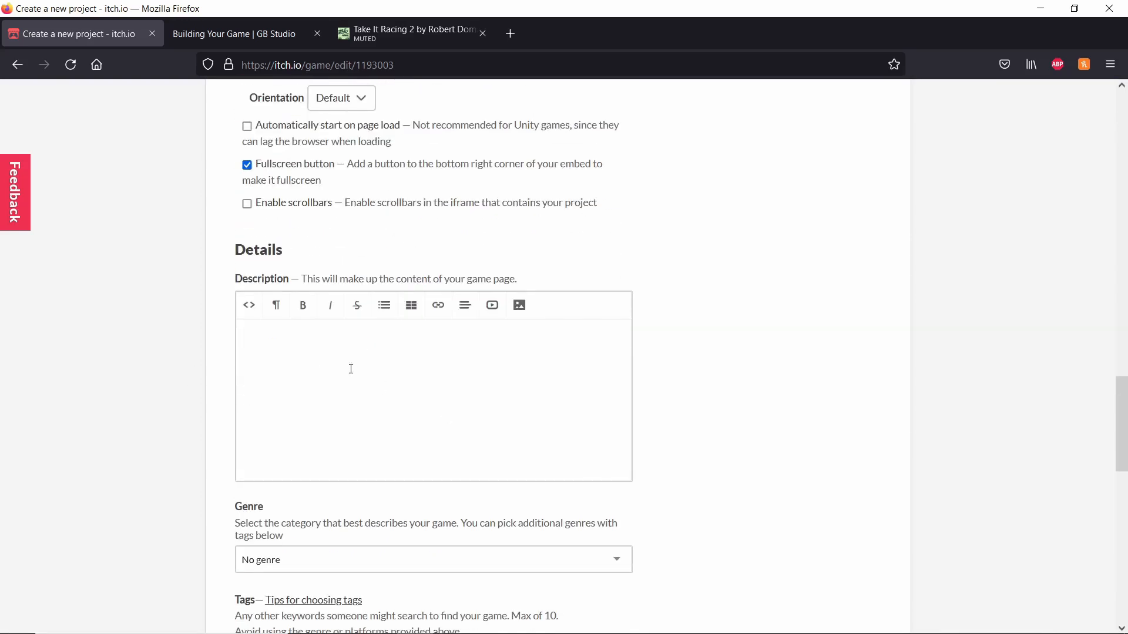
{"action": "left_click", "coordinate": [276, 305]}
{"action": "scroll", "coordinate": [326, 412], "scroll_direction": "down", "scroll_amount": 4}
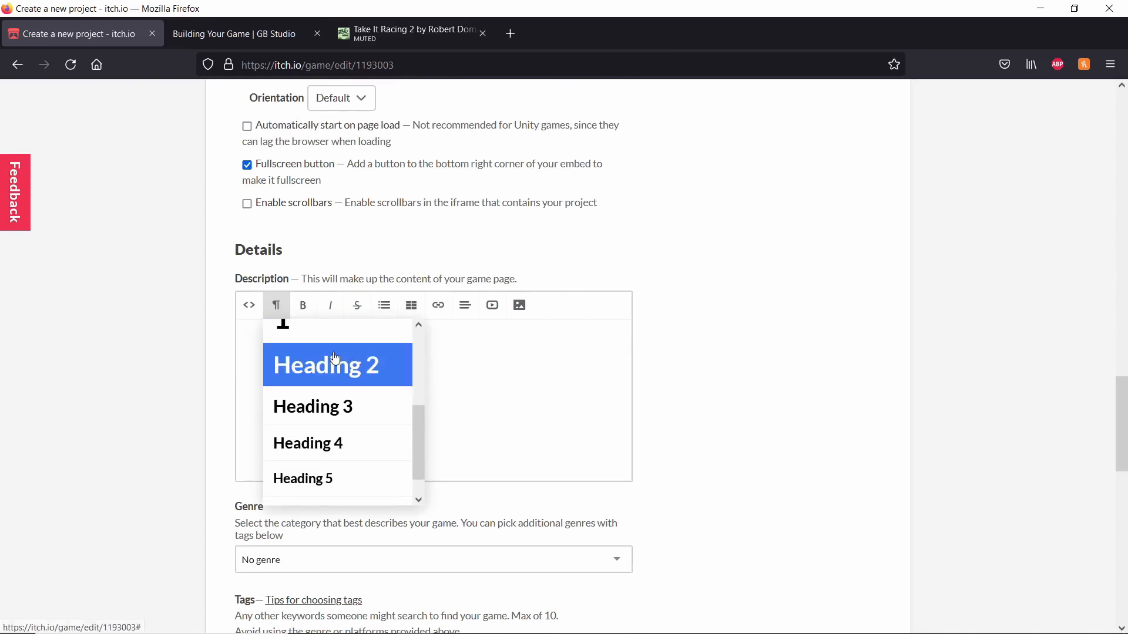
{"action": "scroll", "coordinate": [329, 435], "scroll_direction": "down", "scroll_amount": 5}
{"action": "scroll", "coordinate": [300, 285], "scroll_direction": "up", "scroll_amount": 5}
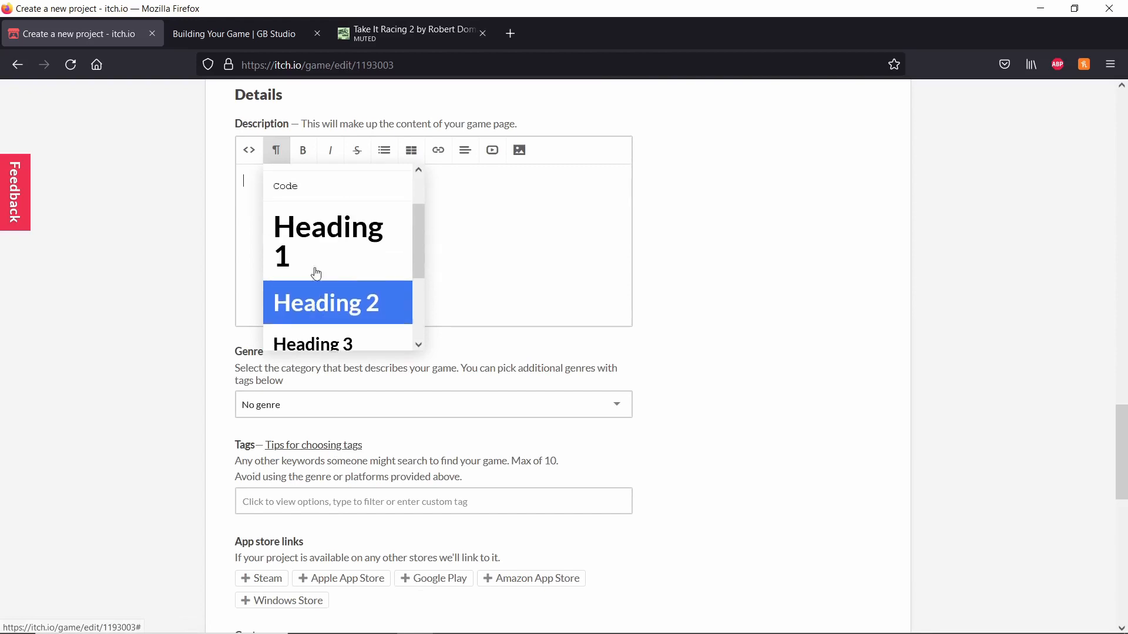
{"action": "left_click", "coordinate": [472, 219]}
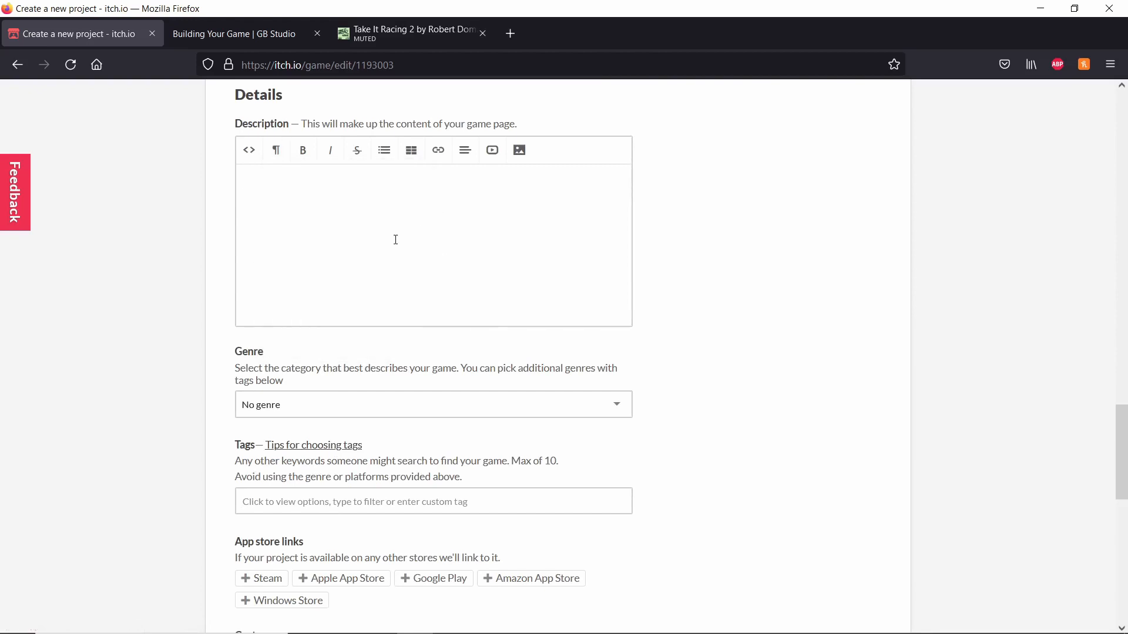
{"action": "scroll", "coordinate": [165, 264], "scroll_direction": "up", "scroll_amount": 3}
{"action": "scroll", "coordinate": [363, 335], "scroll_direction": "down", "scroll_amount": 2}
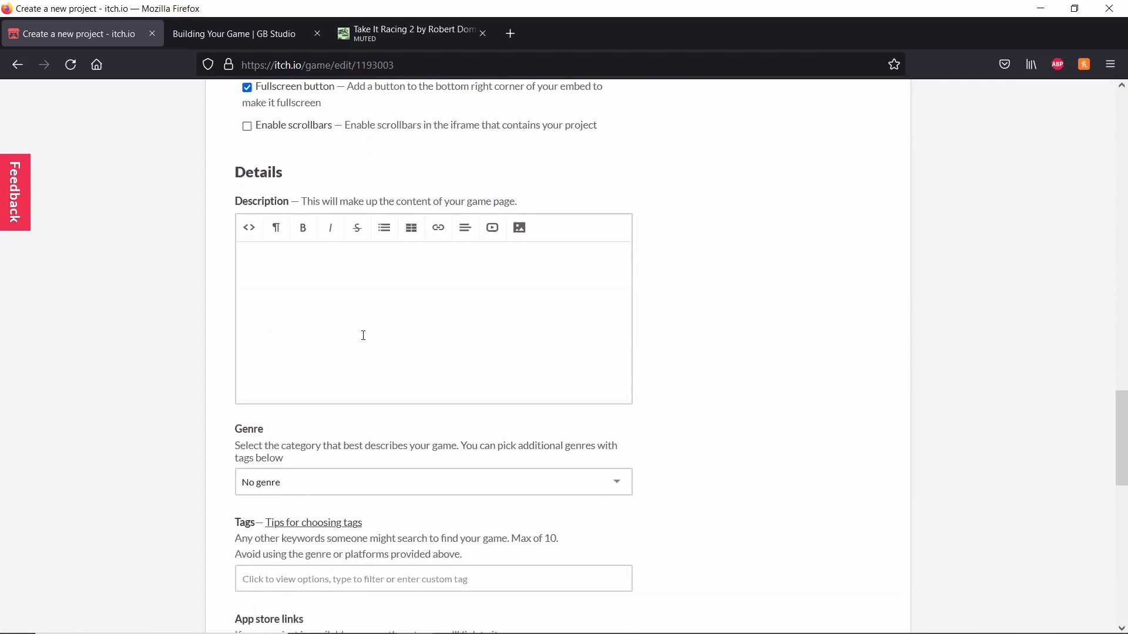
{"action": "left_click", "coordinate": [276, 228]}
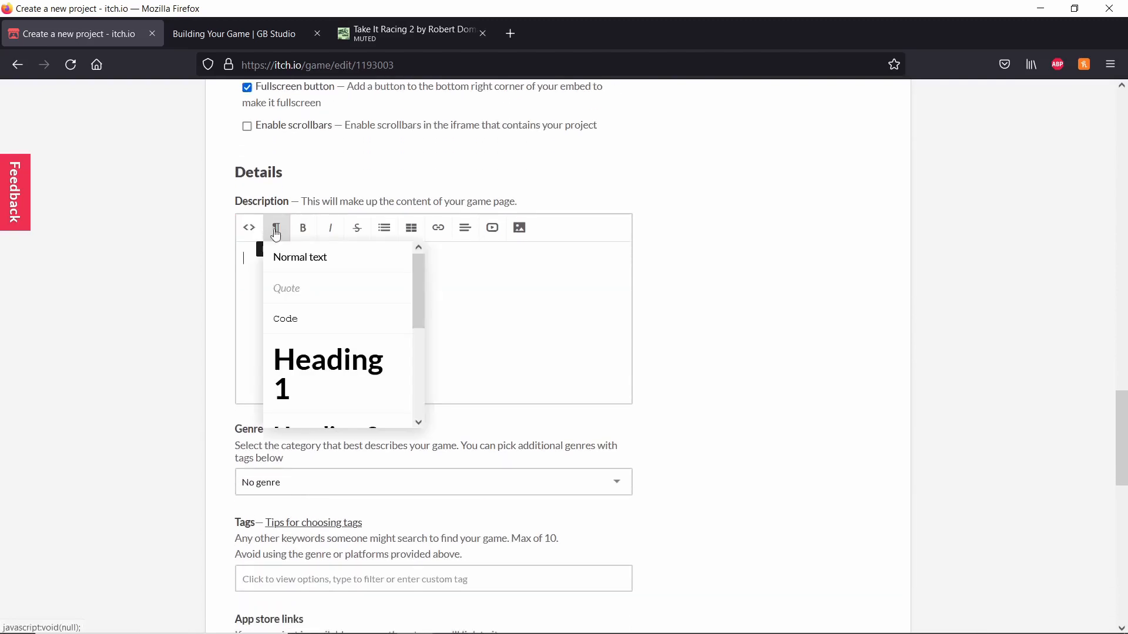
{"action": "scroll", "coordinate": [365, 317], "scroll_direction": "down", "scroll_amount": 3}
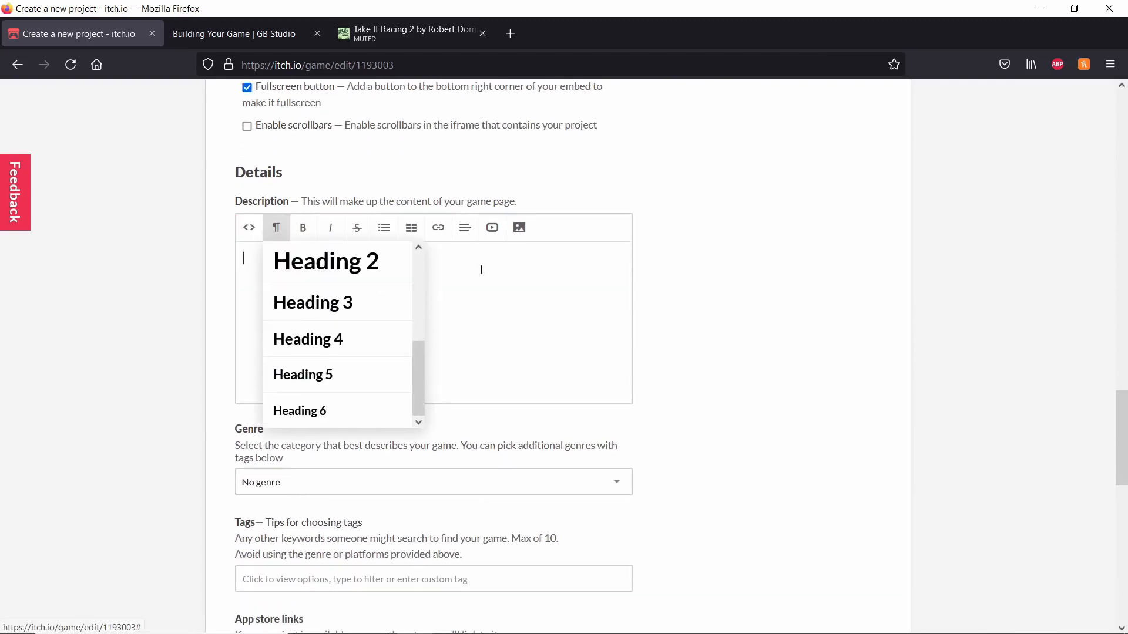
{"action": "left_click", "coordinate": [434, 257]}
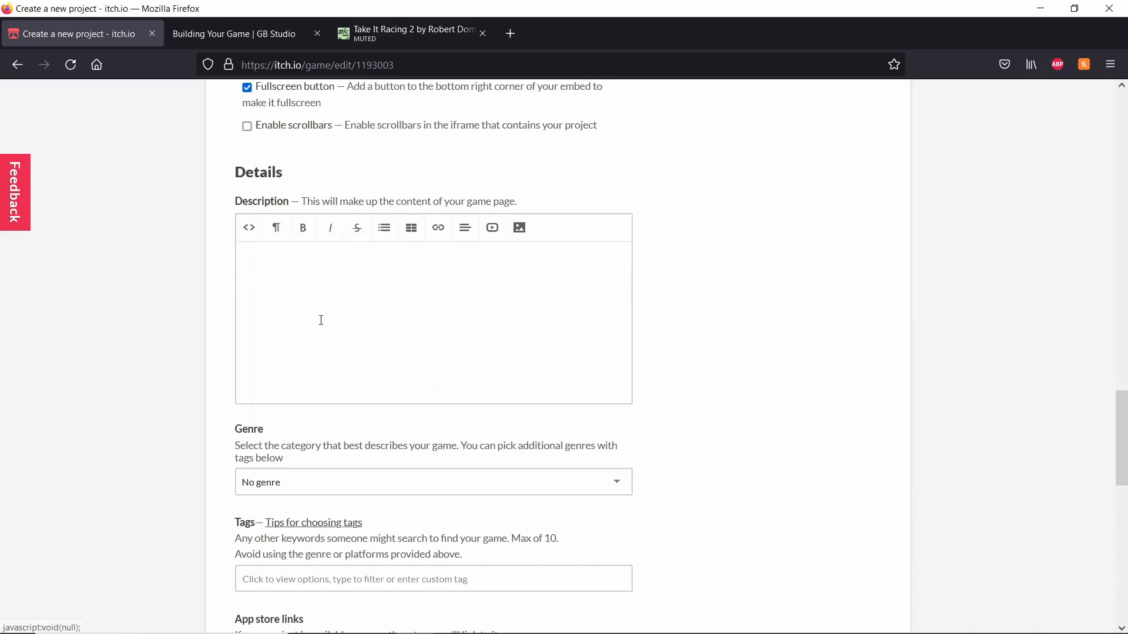
Set the project's genre to Fighting
{"action": "scroll", "coordinate": [171, 365], "scroll_direction": "down", "scroll_amount": 3}
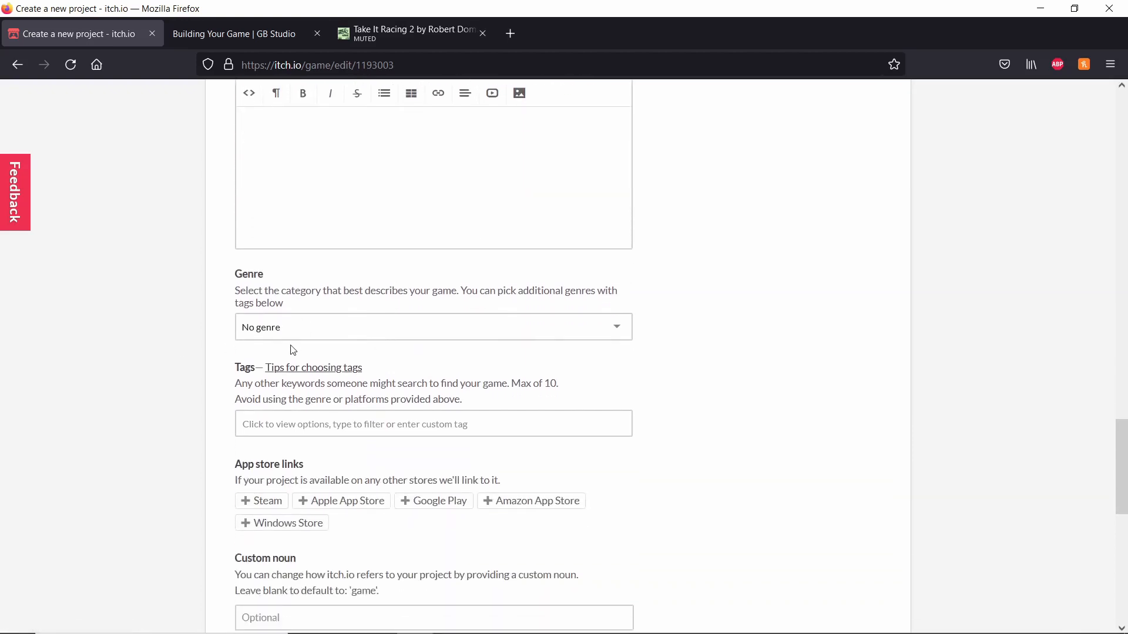
{"action": "scroll", "coordinate": [292, 350], "scroll_direction": "down", "scroll_amount": 1}
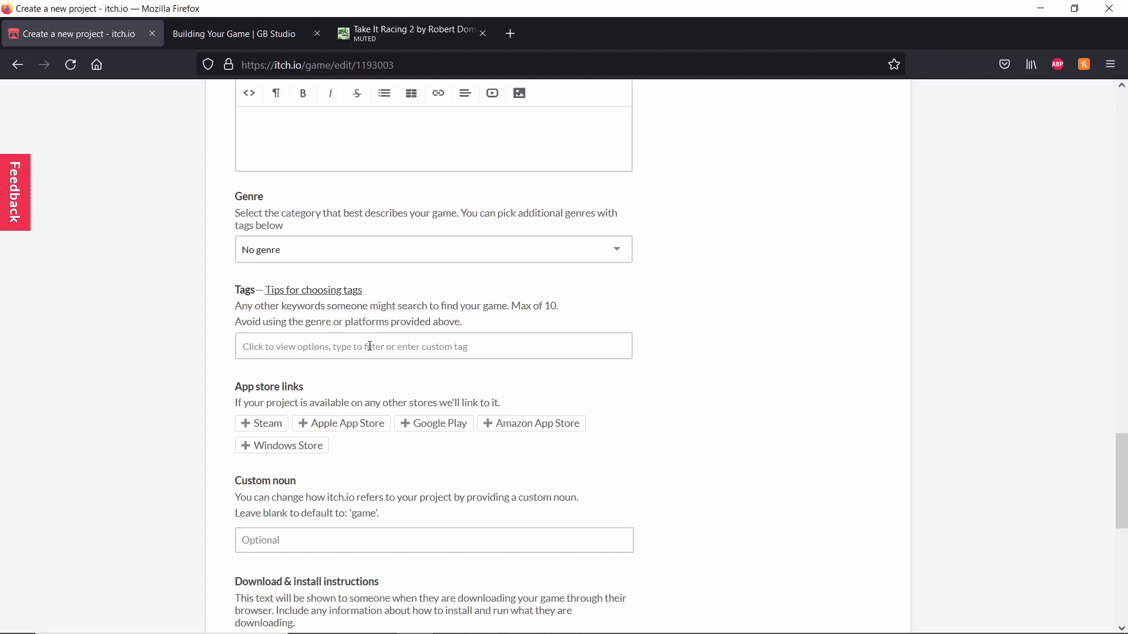
{"action": "scroll", "coordinate": [295, 264], "scroll_direction": "up", "scroll_amount": 1}
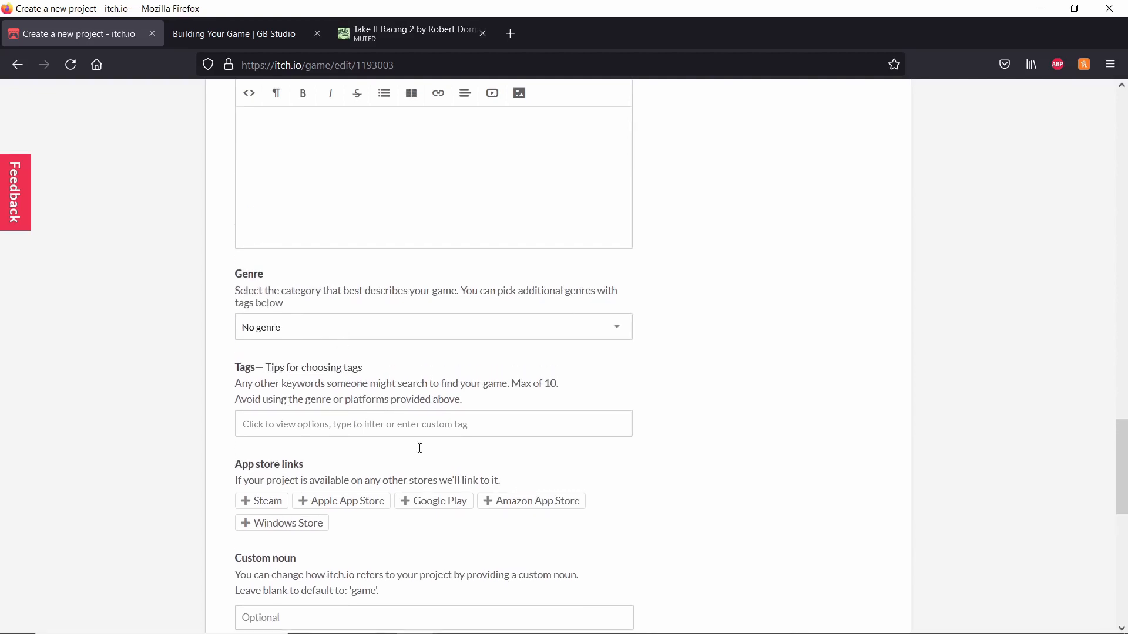
{"action": "left_click", "coordinate": [397, 328]}
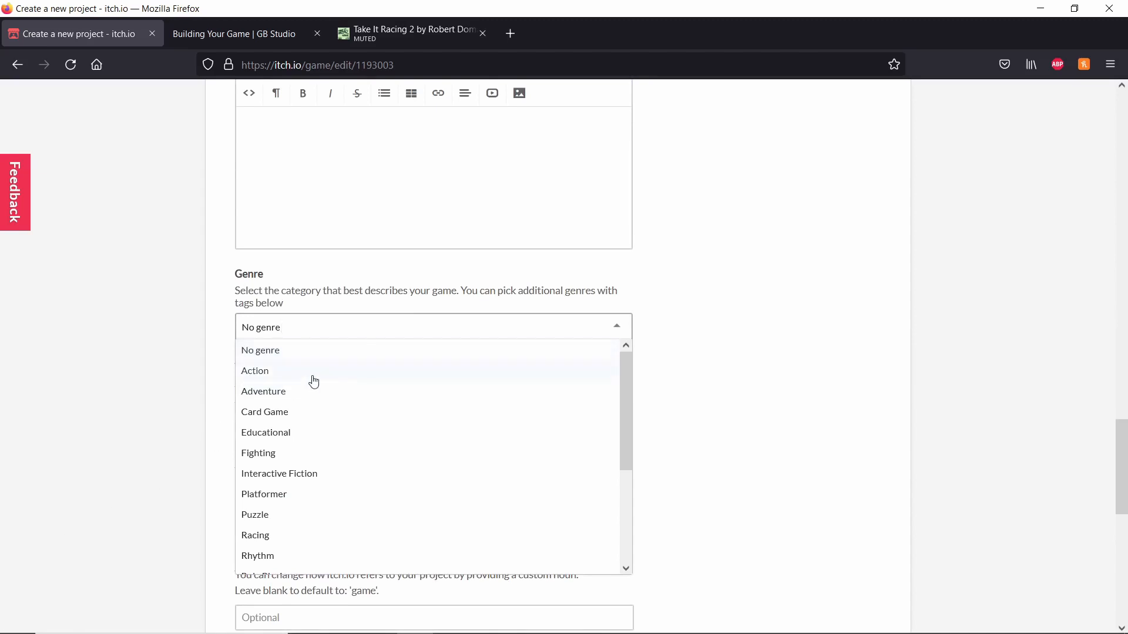
{"action": "scroll", "coordinate": [310, 376], "scroll_direction": "down", "scroll_amount": 2}
{"action": "scroll", "coordinate": [282, 429], "scroll_direction": "up", "scroll_amount": 1}
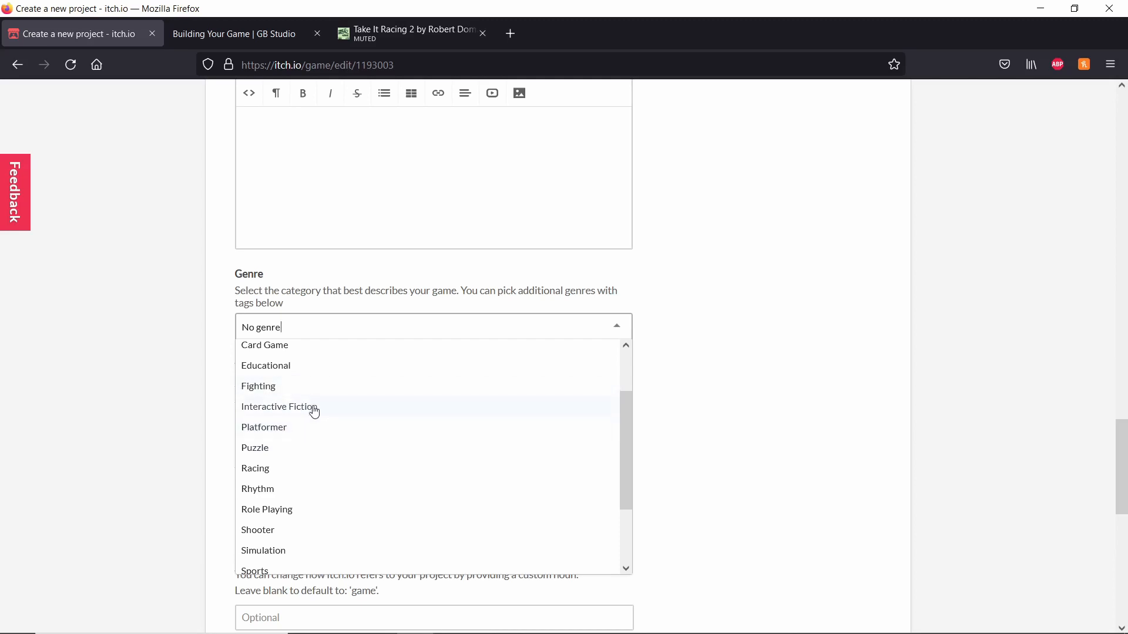
{"action": "scroll", "coordinate": [340, 403], "scroll_direction": "down", "scroll_amount": 2}
{"action": "scroll", "coordinate": [340, 403], "scroll_direction": "down", "scroll_amount": 1}
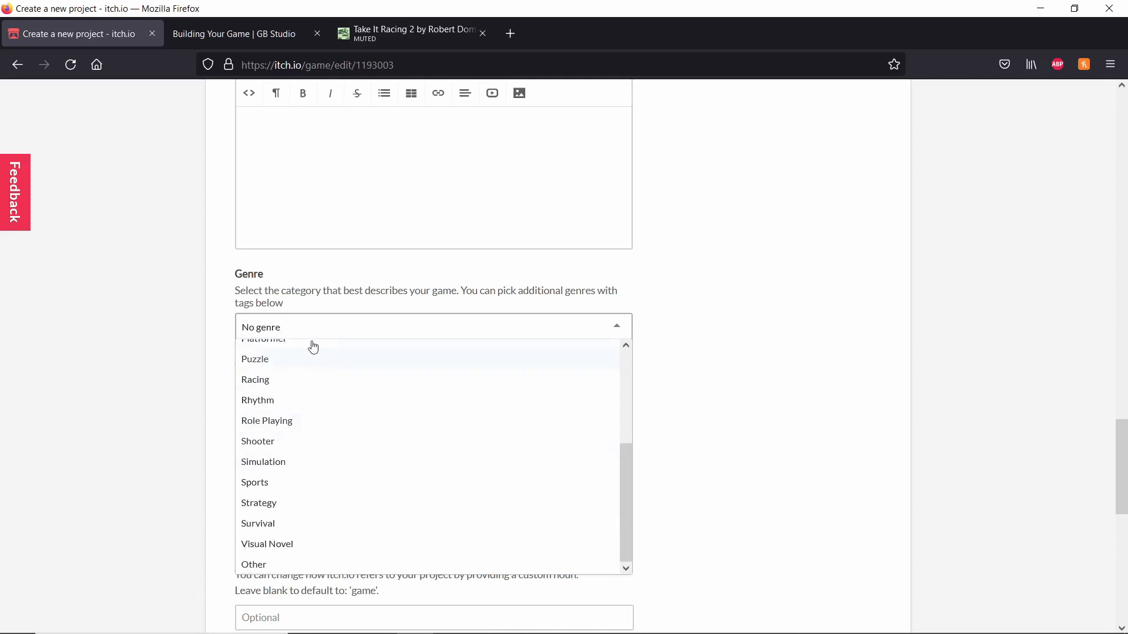
{"action": "scroll", "coordinate": [292, 528], "scroll_direction": "down", "scroll_amount": 1}
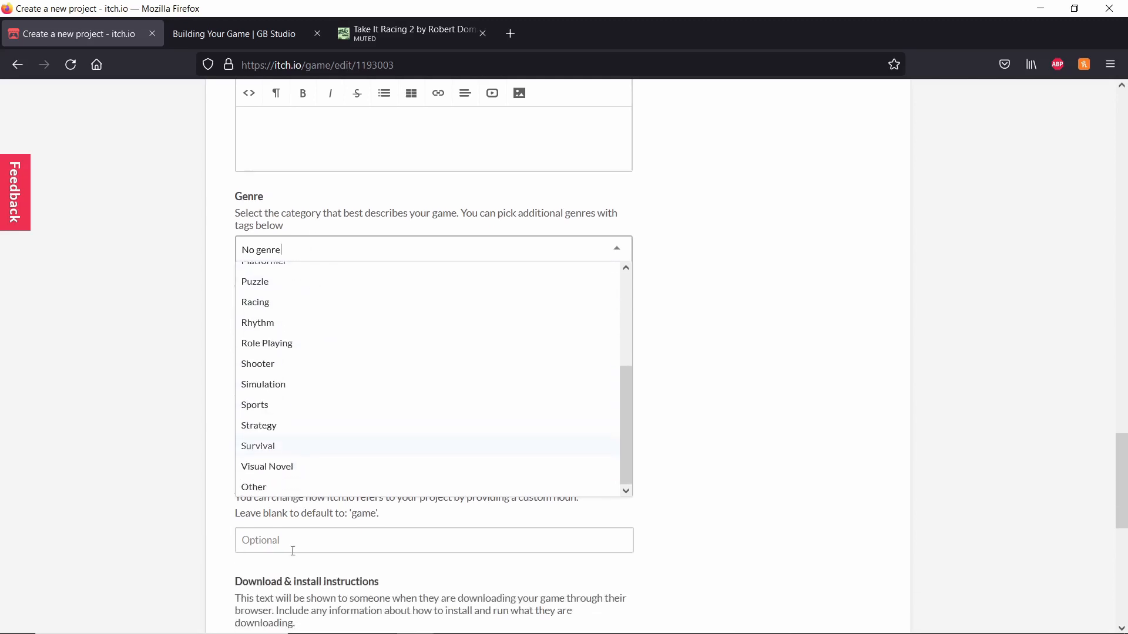
{"action": "scroll", "coordinate": [312, 412], "scroll_direction": "up", "scroll_amount": 3}
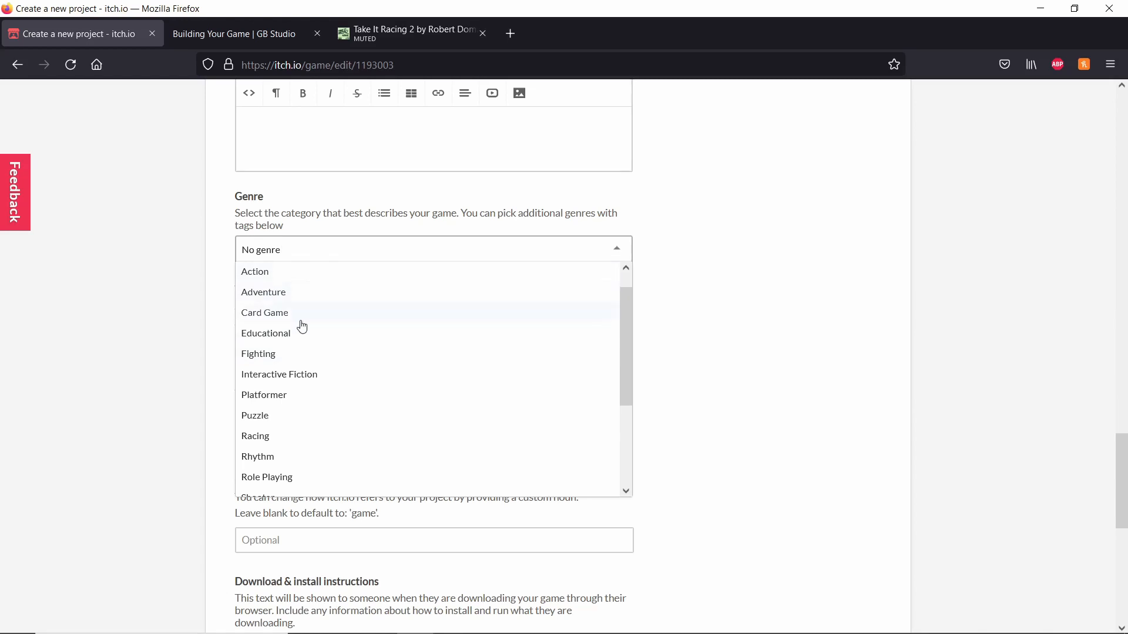
{"action": "scroll", "coordinate": [303, 317], "scroll_direction": "up", "scroll_amount": 1}
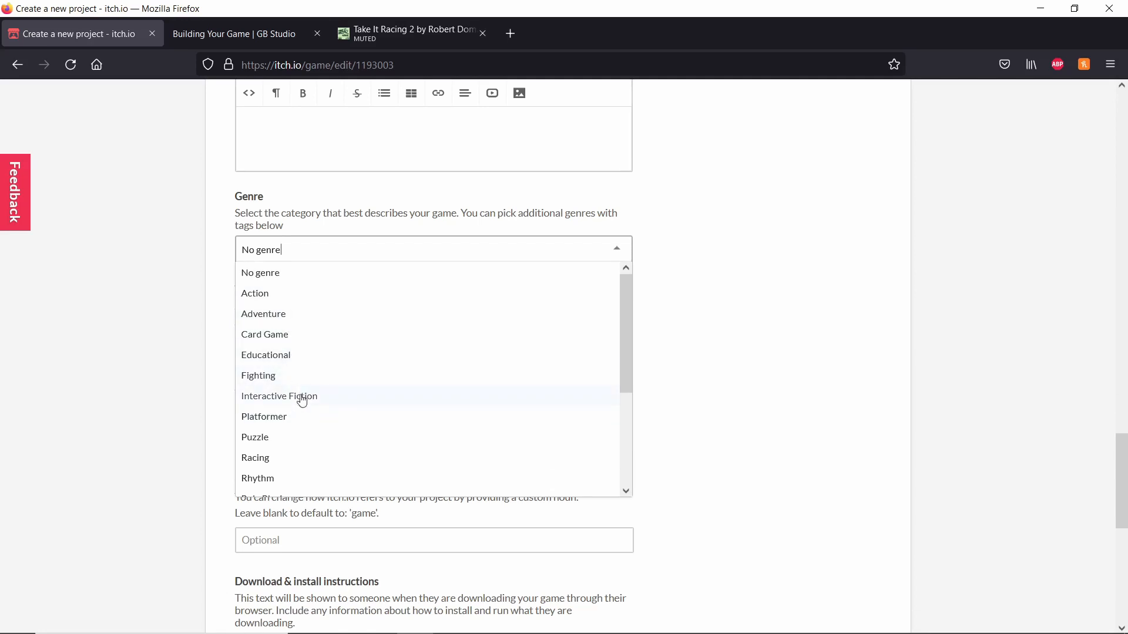
{"action": "left_click", "coordinate": [309, 376]}
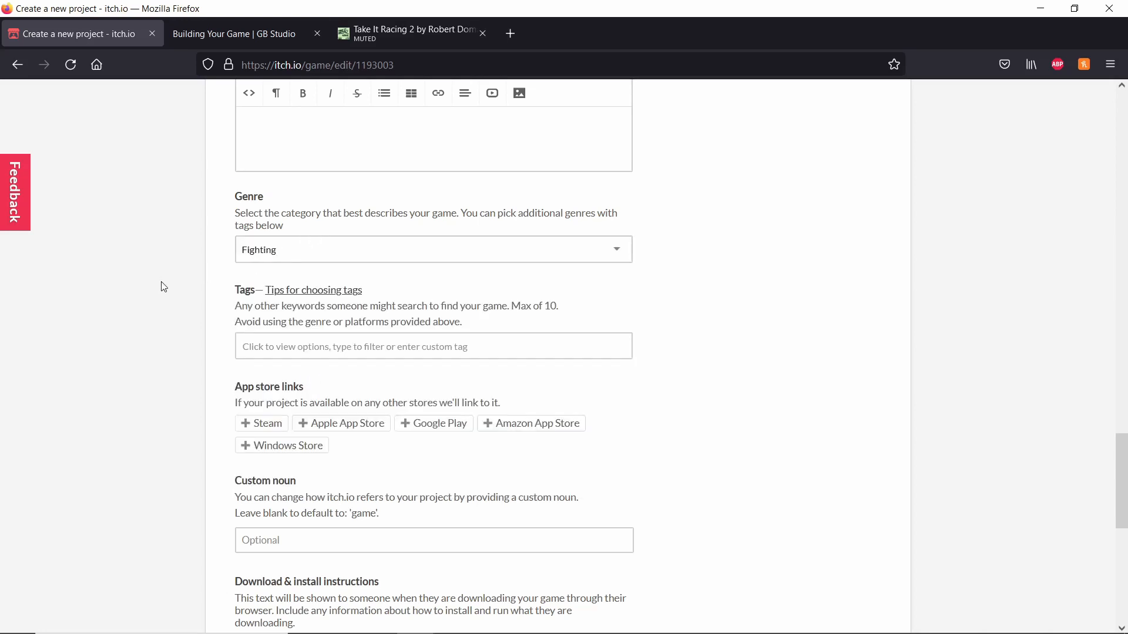
Add the tags 2d and pixel-art to the project
{"action": "left_click", "coordinate": [325, 348]}
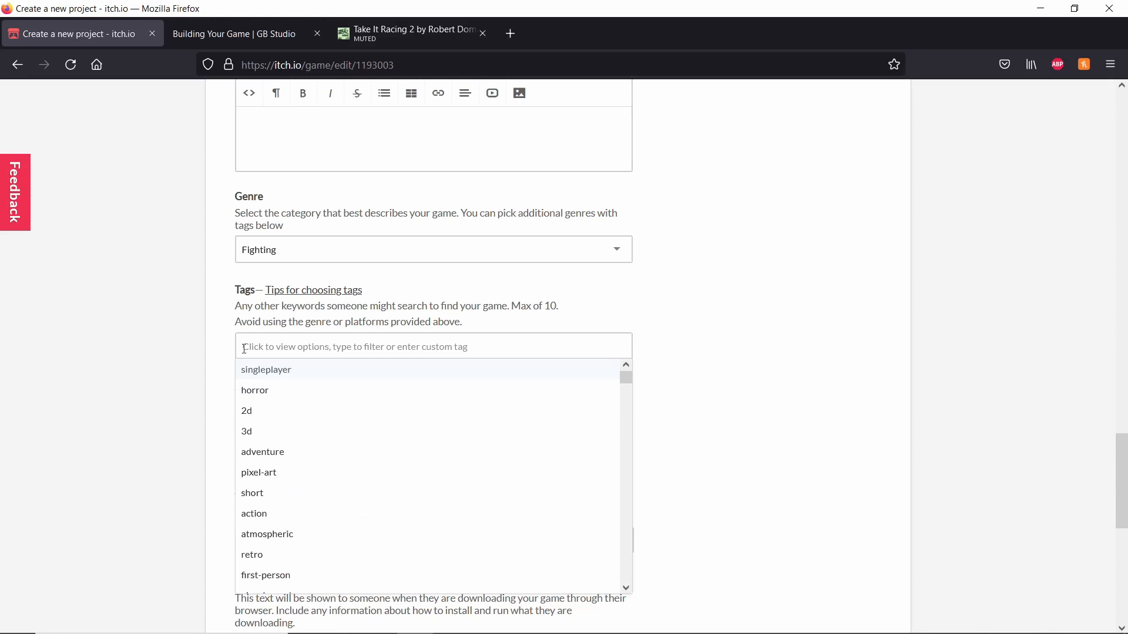
{"action": "scroll", "coordinate": [360, 377], "scroll_direction": "down", "scroll_amount": 2}
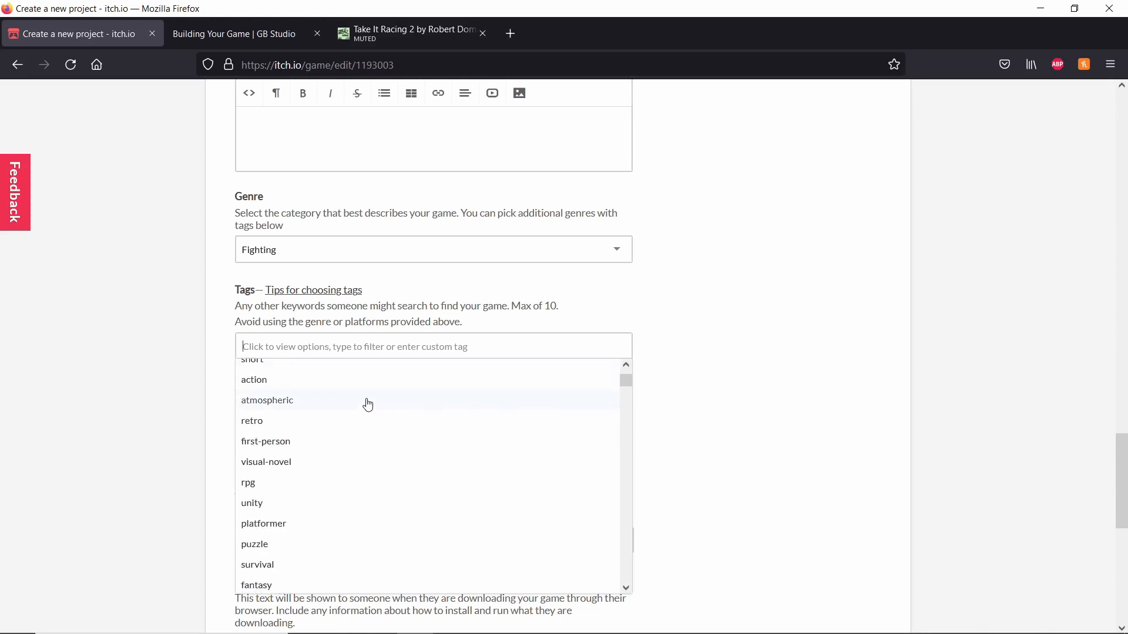
{"action": "scroll", "coordinate": [368, 405], "scroll_direction": "up", "scroll_amount": 2}
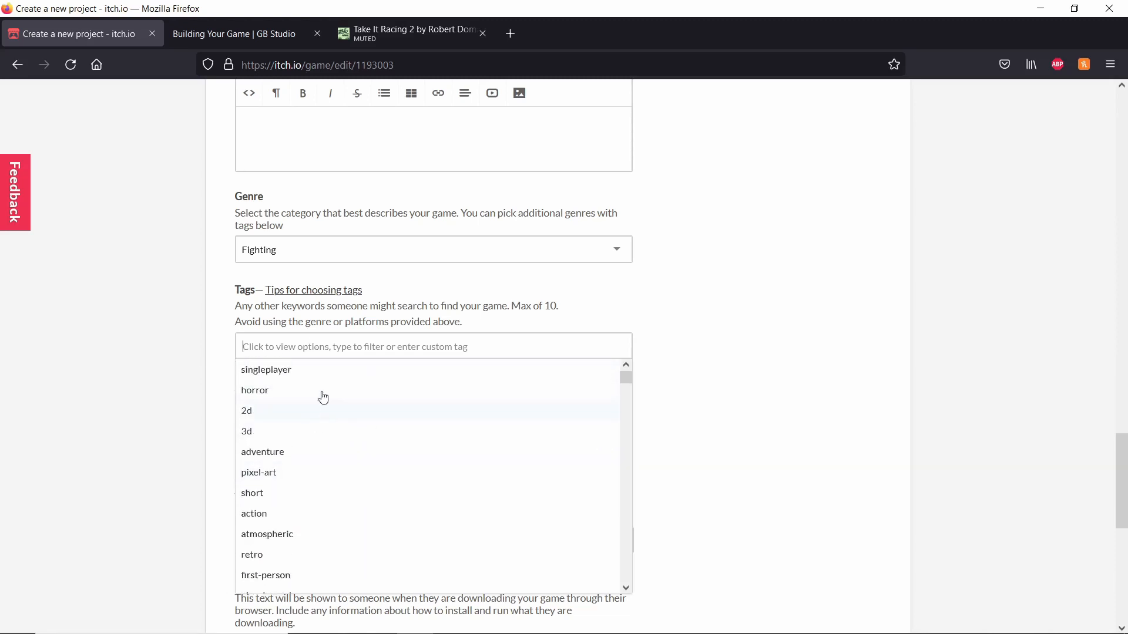
{"action": "left_click", "coordinate": [320, 412]}
{"action": "left_click", "coordinate": [311, 456]}
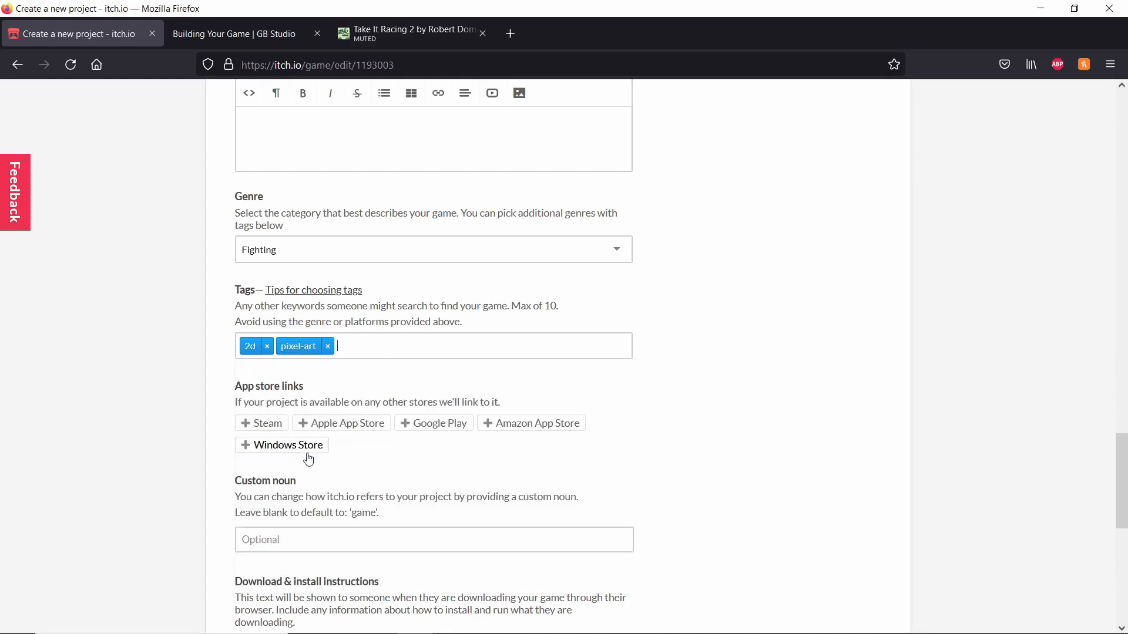
Add the retro and arcade tags to the project and look through the remaining suggested tags
{"action": "left_click", "coordinate": [392, 341]}
{"action": "scroll", "coordinate": [358, 433], "scroll_direction": "down", "scroll_amount": 3}
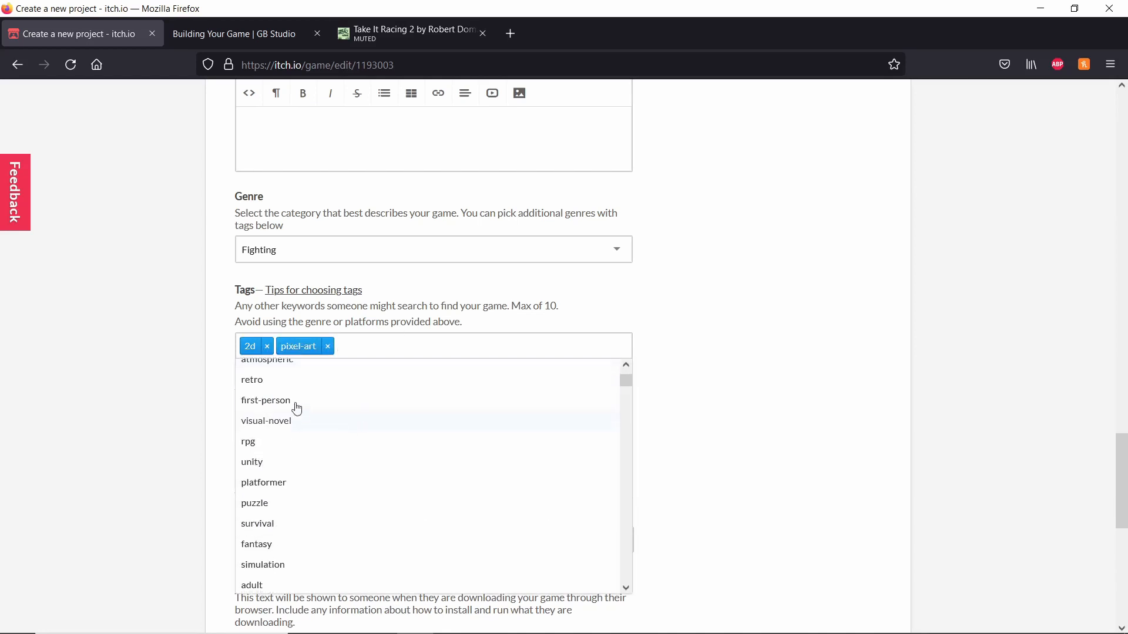
{"action": "left_click", "coordinate": [317, 381]}
{"action": "scroll", "coordinate": [352, 435], "scroll_direction": "down", "scroll_amount": 2}
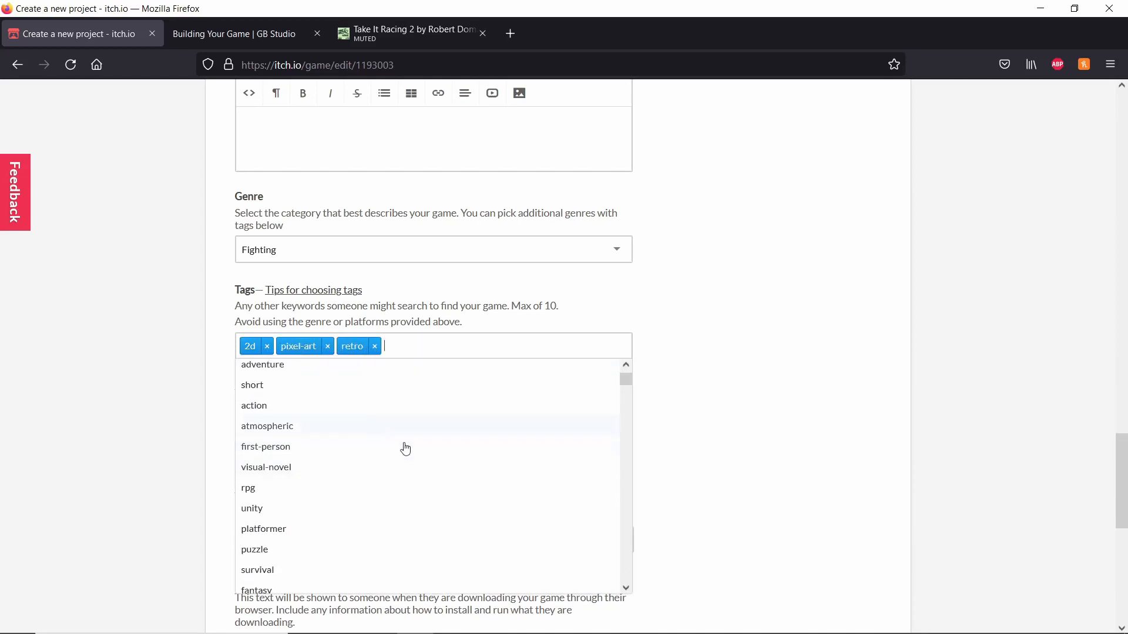
{"action": "scroll", "coordinate": [335, 479], "scroll_direction": "down", "scroll_amount": 1}
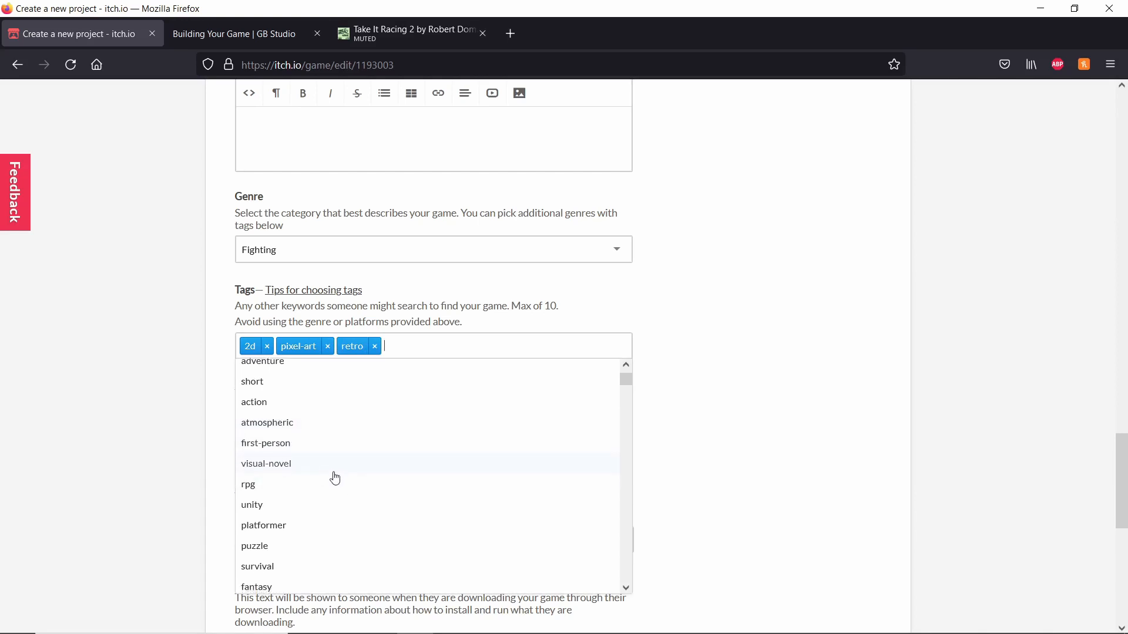
{"action": "scroll", "coordinate": [335, 479], "scroll_direction": "down", "scroll_amount": 5}
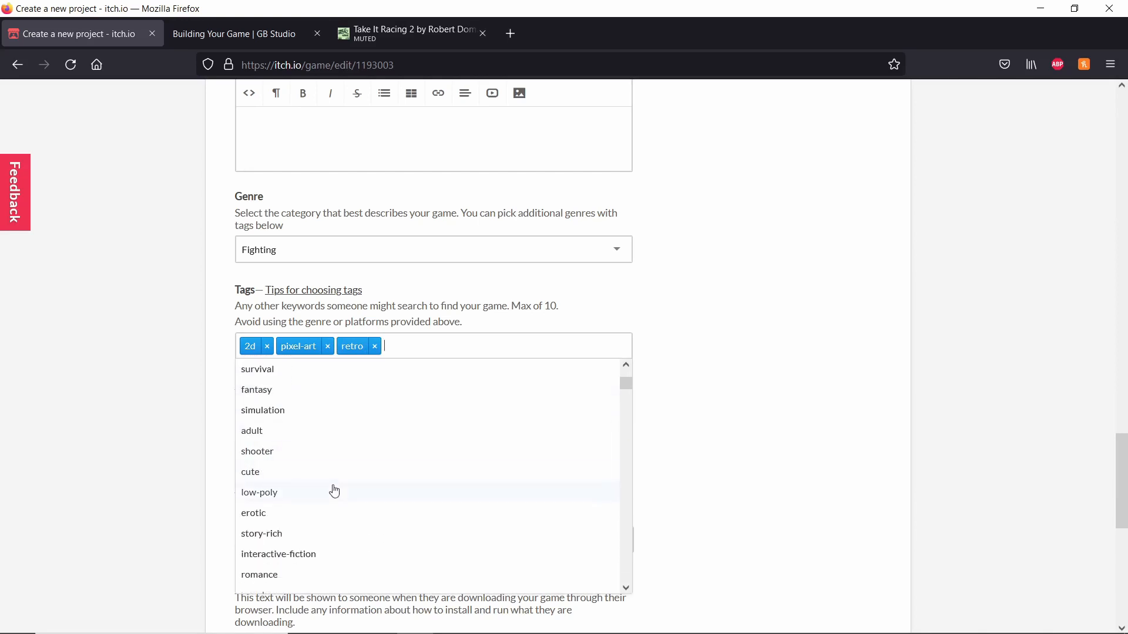
{"action": "scroll", "coordinate": [317, 476], "scroll_direction": "down", "scroll_amount": 4}
{"action": "left_click", "coordinate": [299, 466]}
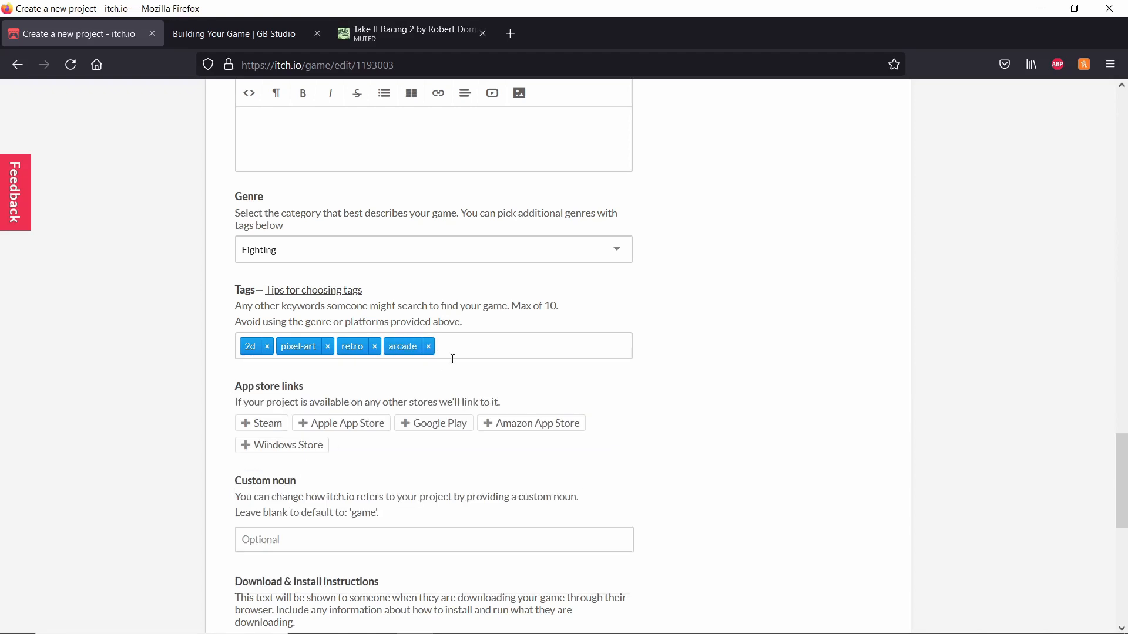
{"action": "left_click", "coordinate": [452, 359]}
{"action": "scroll", "coordinate": [359, 465], "scroll_direction": "down", "scroll_amount": 7}
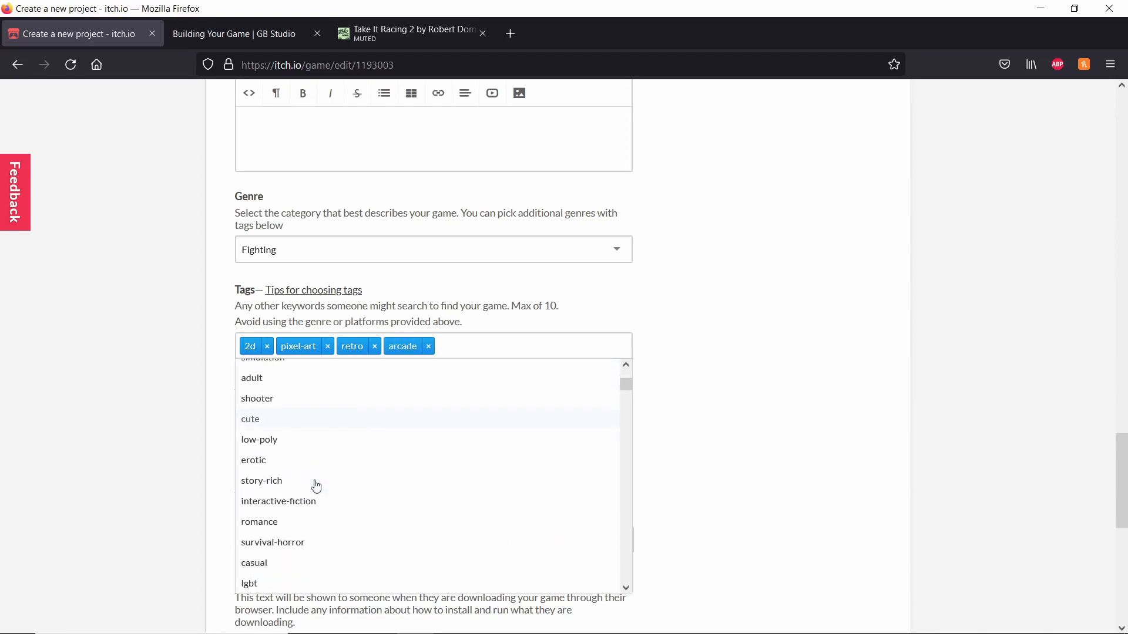
{"action": "left_click", "coordinate": [158, 431]}
Enter "Game Bom ROM" as the project's custom noun
{"action": "scroll", "coordinate": [429, 503], "scroll_direction": "down", "scroll_amount": 2}
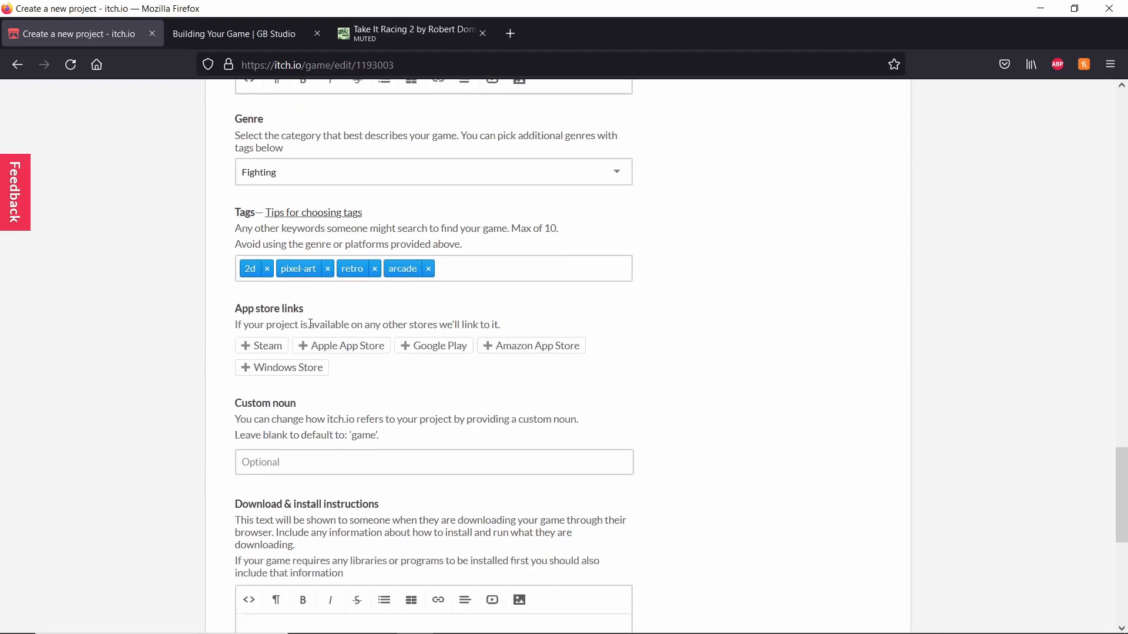
{"action": "scroll", "coordinate": [310, 324], "scroll_direction": "down", "scroll_amount": 2}
{"action": "scroll", "coordinate": [199, 371], "scroll_direction": "down", "scroll_amount": 2}
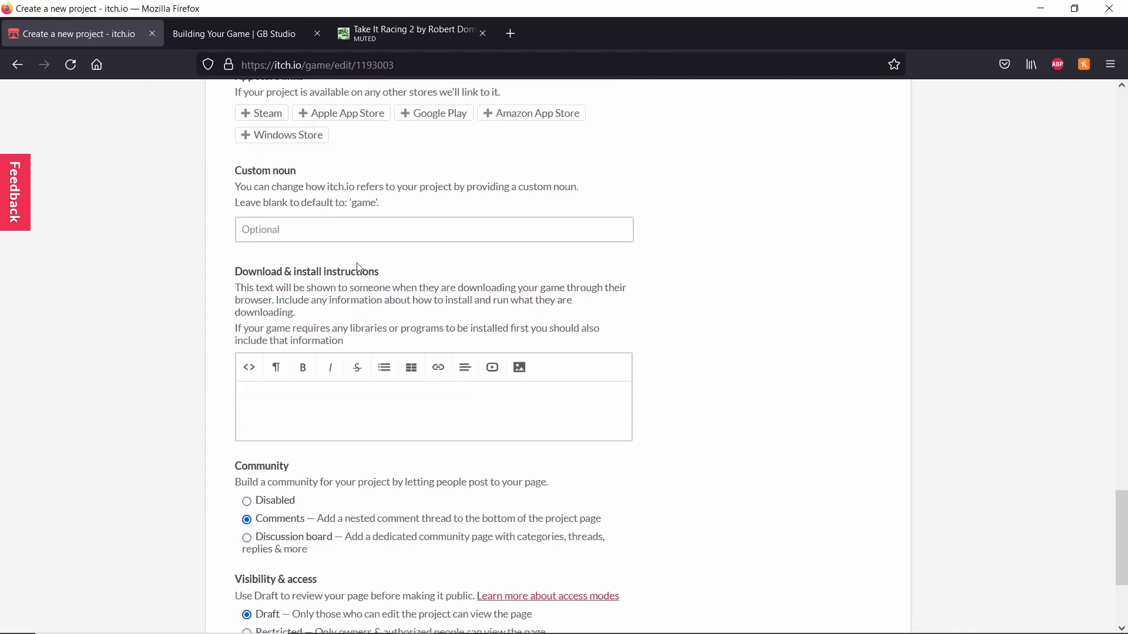
{"action": "left_click", "coordinate": [372, 232]}
{"action": "type", "text": "Gm"}
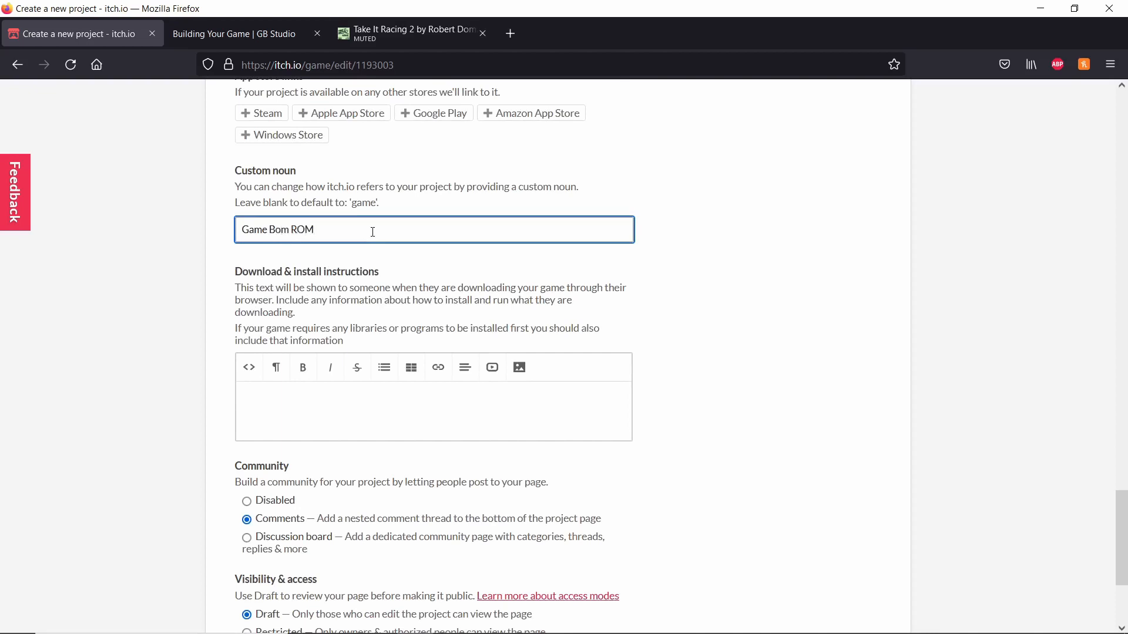
{"action": "left_click", "coordinate": [147, 383]}
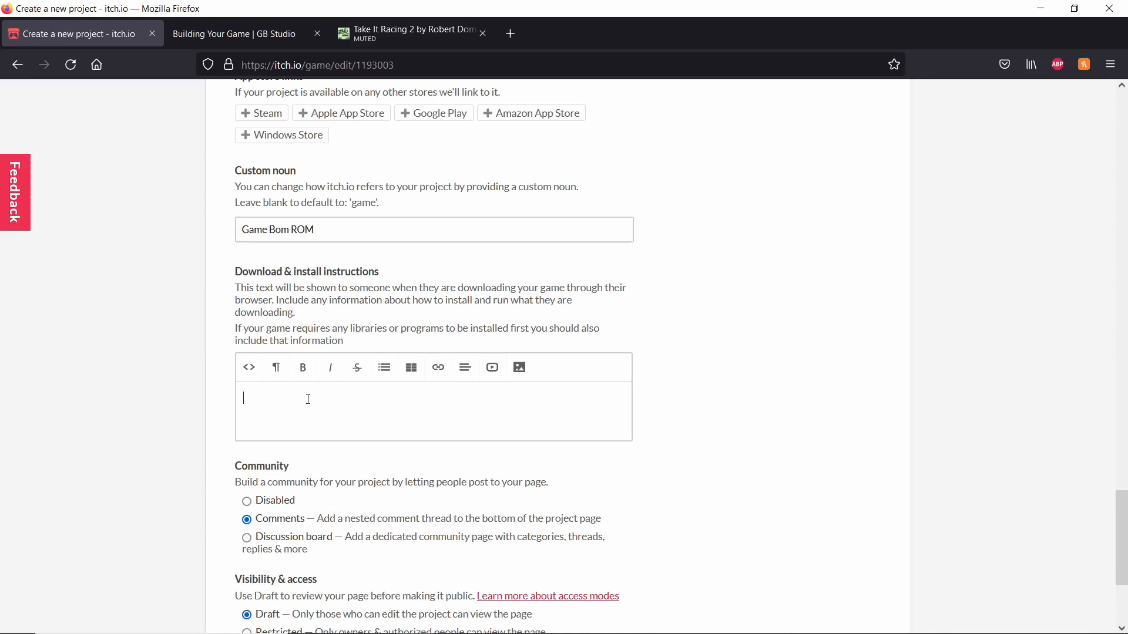
Keep Comments as the project's community option, then save the project as a draft and view its page
{"action": "scroll", "coordinate": [309, 399], "scroll_direction": "down", "scroll_amount": 2}
{"action": "scroll", "coordinate": [159, 321], "scroll_direction": "down", "scroll_amount": 2}
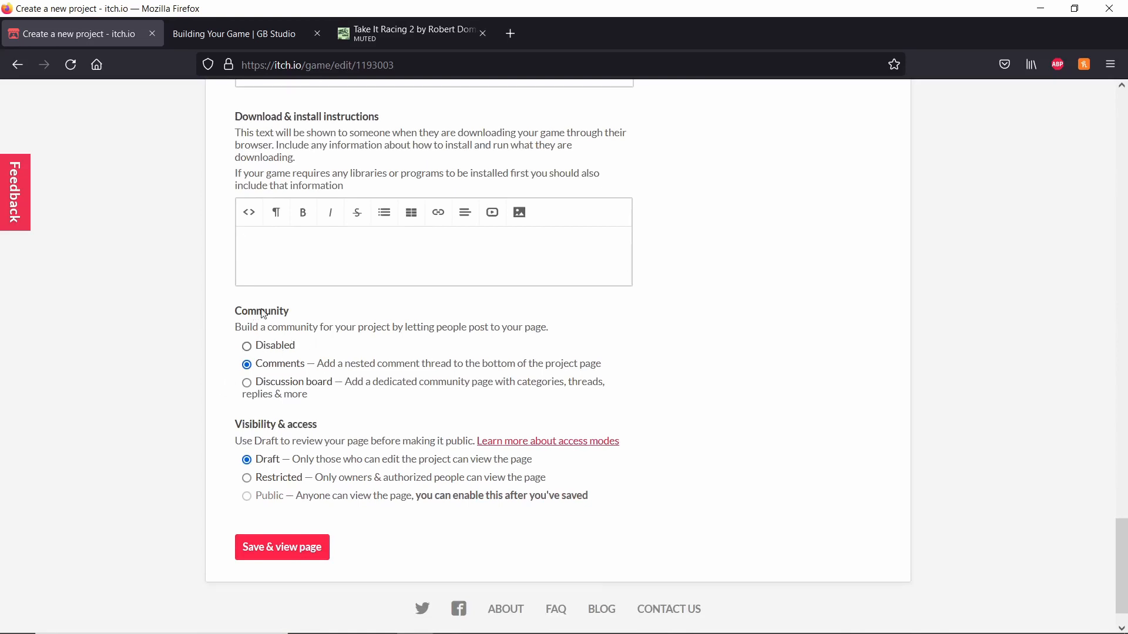
{"action": "left_click", "coordinate": [257, 390]}
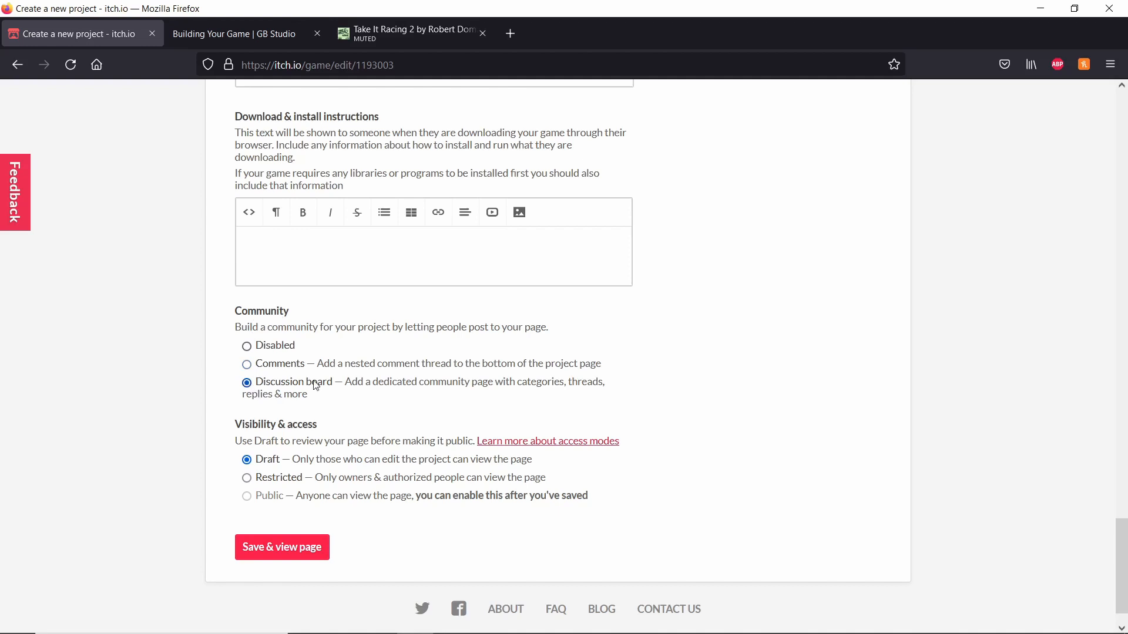
{"action": "left_click", "coordinate": [246, 365]}
{"action": "left_click", "coordinate": [276, 547]}
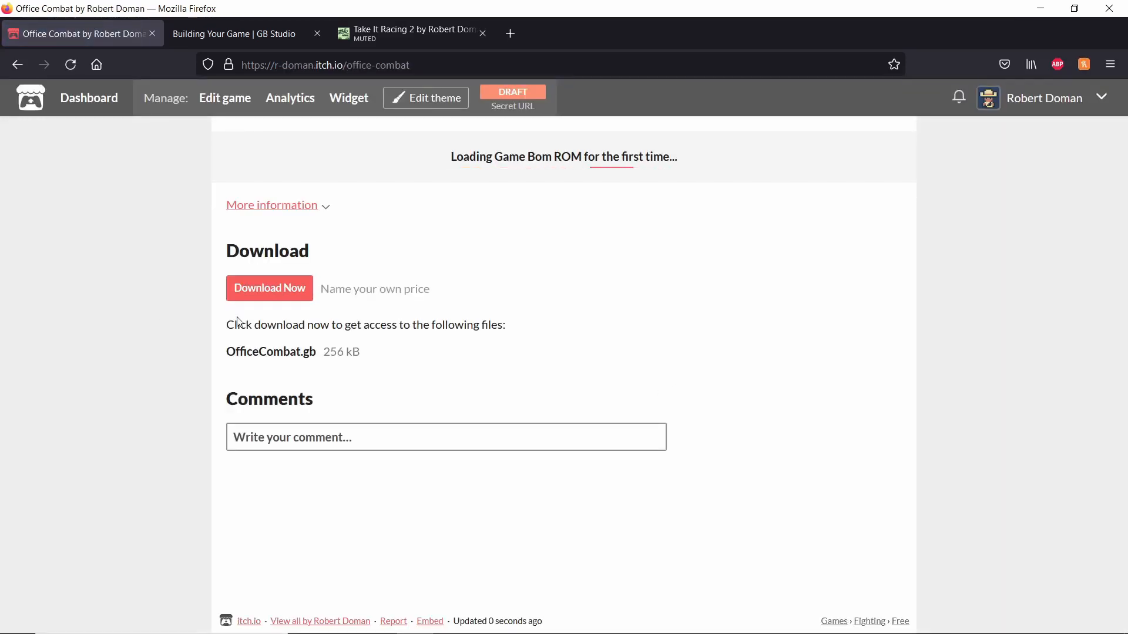
Run the embedded game on the project page and mute the browser tab's sound
{"action": "scroll", "coordinate": [252, 299], "scroll_direction": "down", "scroll_amount": 2}
{"action": "scroll", "coordinate": [412, 300], "scroll_direction": "up", "scroll_amount": 2}
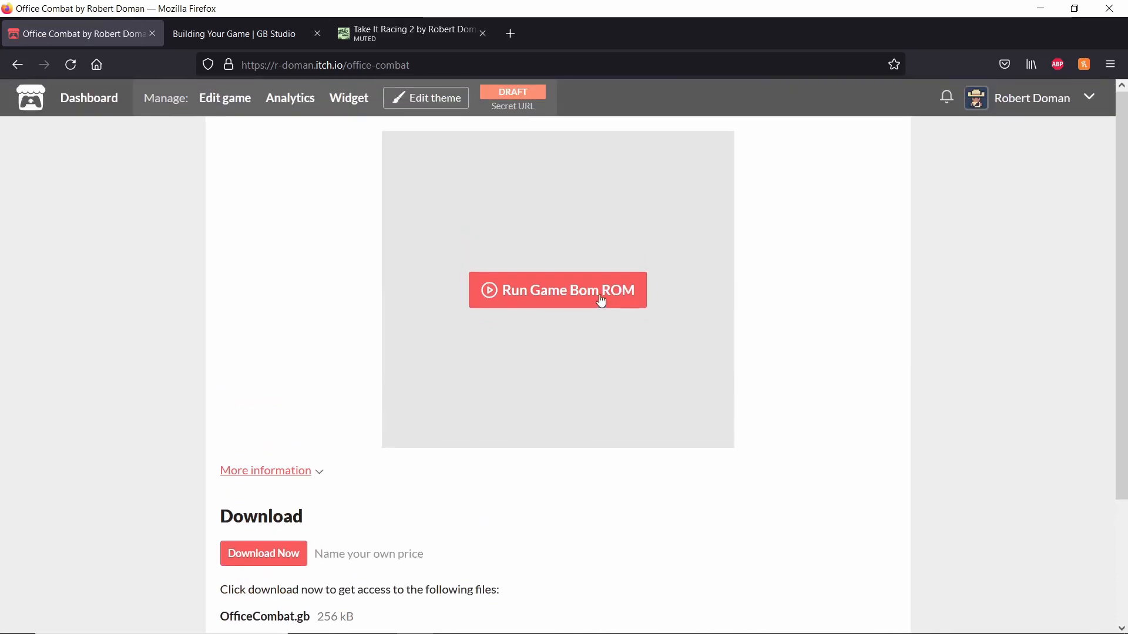
{"action": "left_click", "coordinate": [601, 300]}
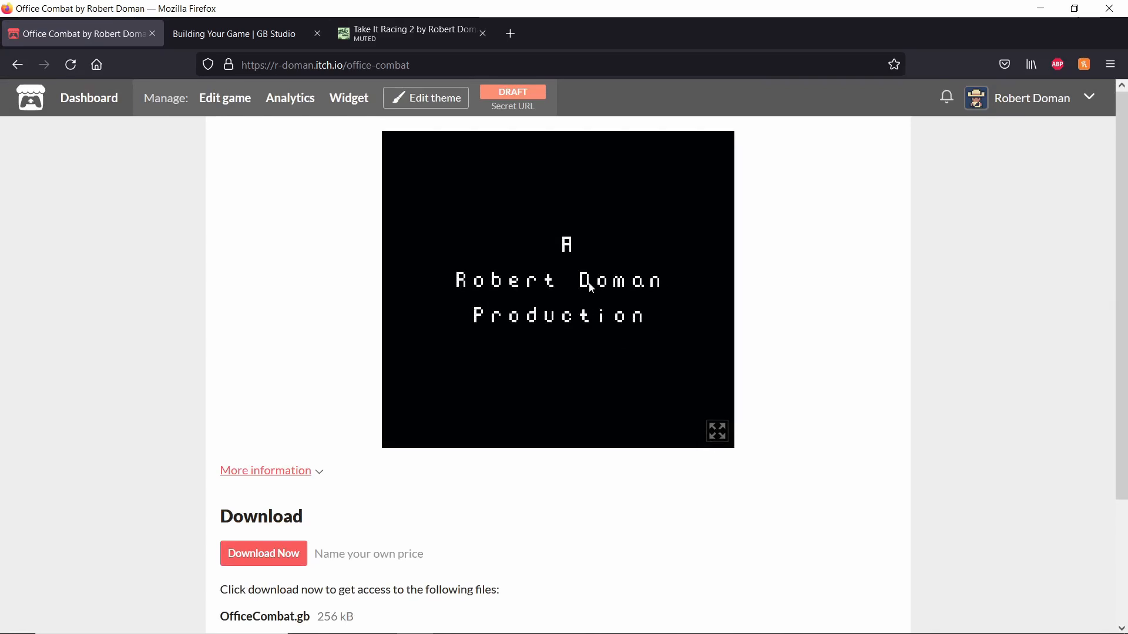
{"action": "right_click", "coordinate": [97, 37]}
{"action": "left_click", "coordinate": [138, 94]}
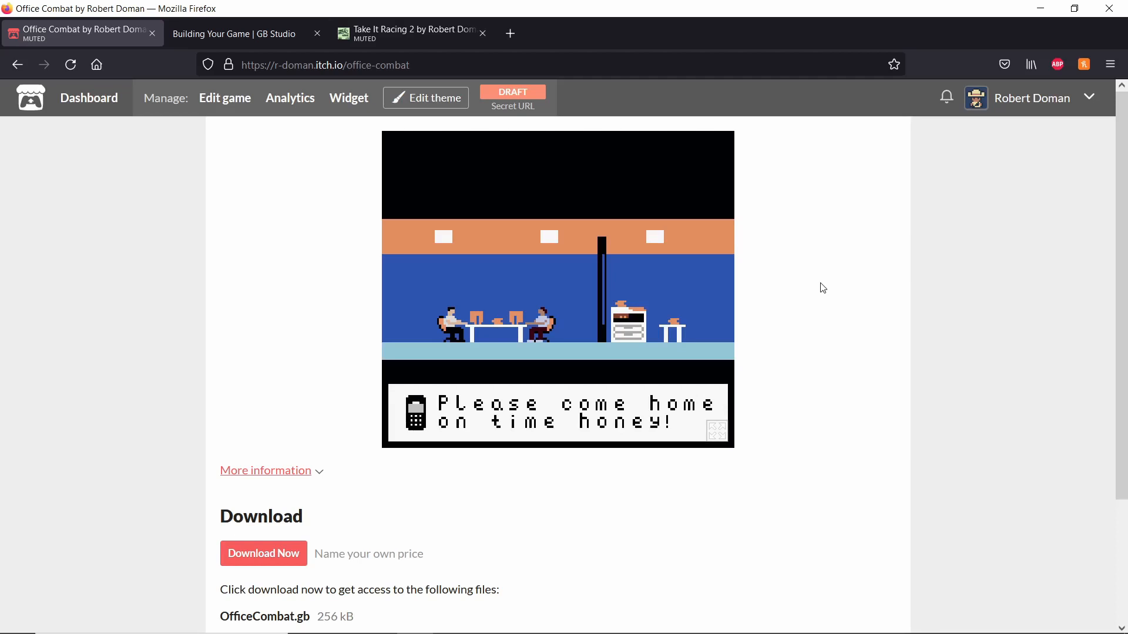
Test the embedded game in full screen, return to the page view and advance through the phone dialogue
{"action": "left_click", "coordinate": [715, 436]}
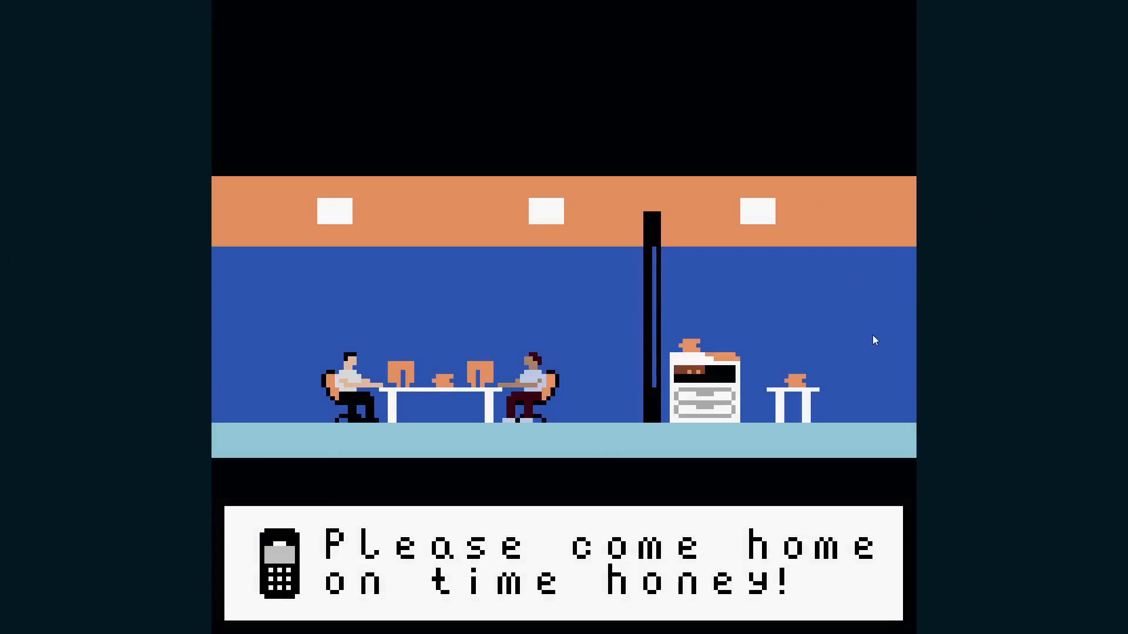
{"action": "key", "text": "Escape"}
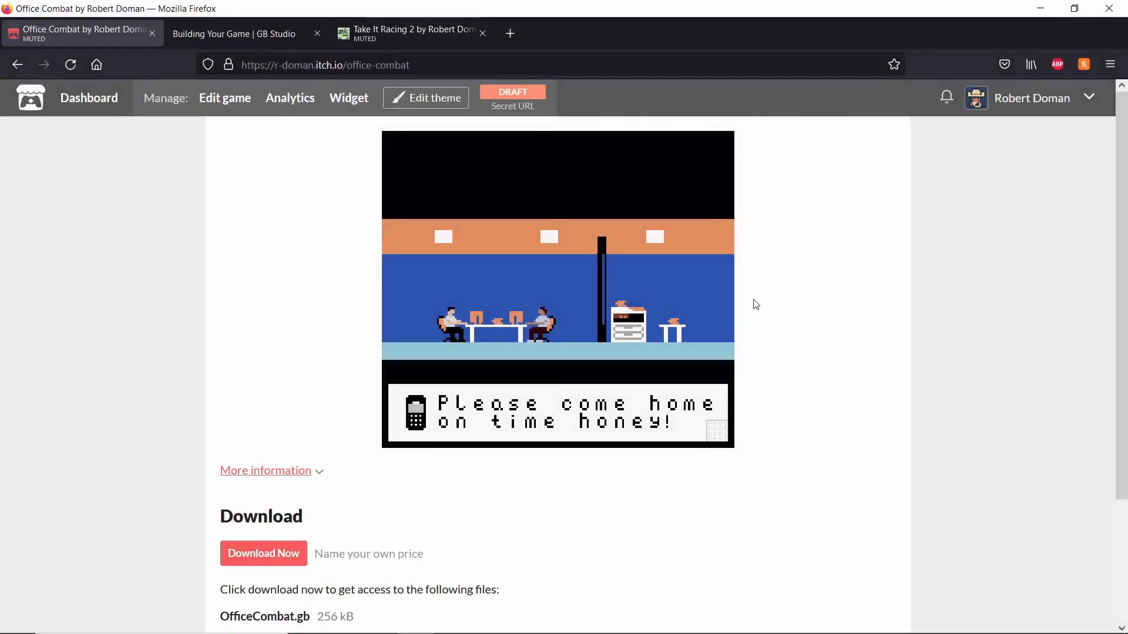
{"action": "key", "text": "z"}
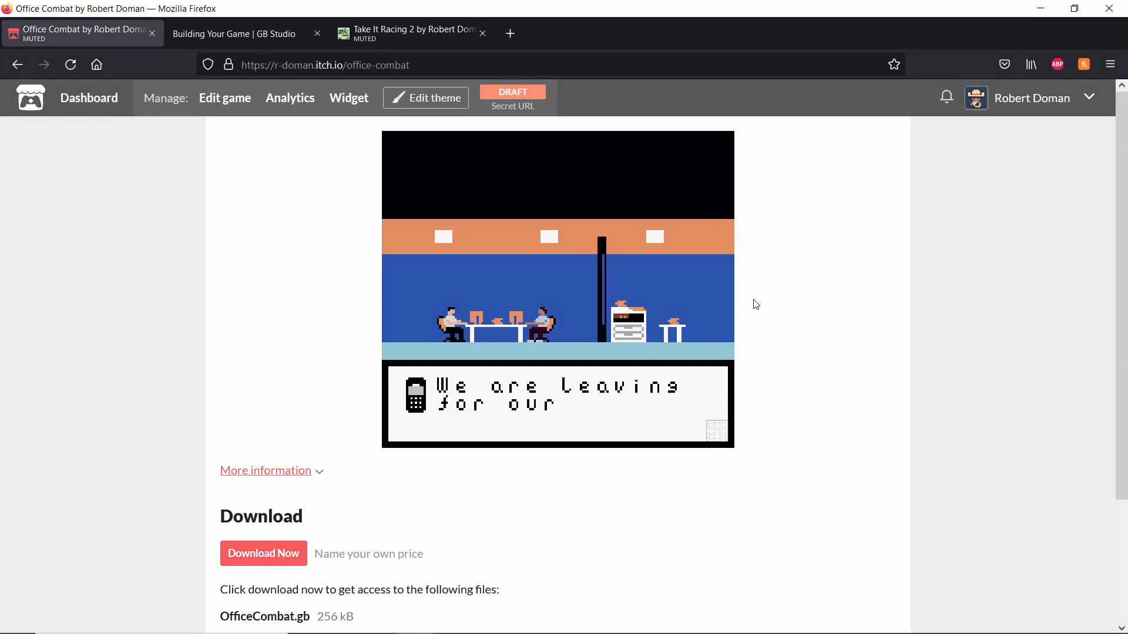
{"action": "key", "text": "z"}
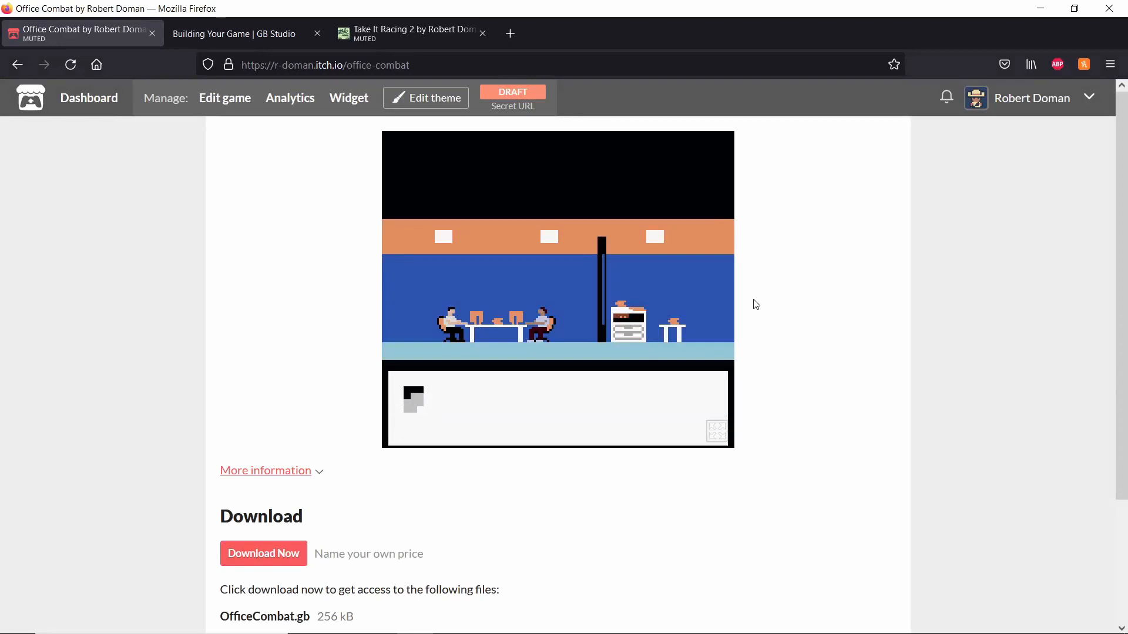
{"action": "key", "text": "z"}
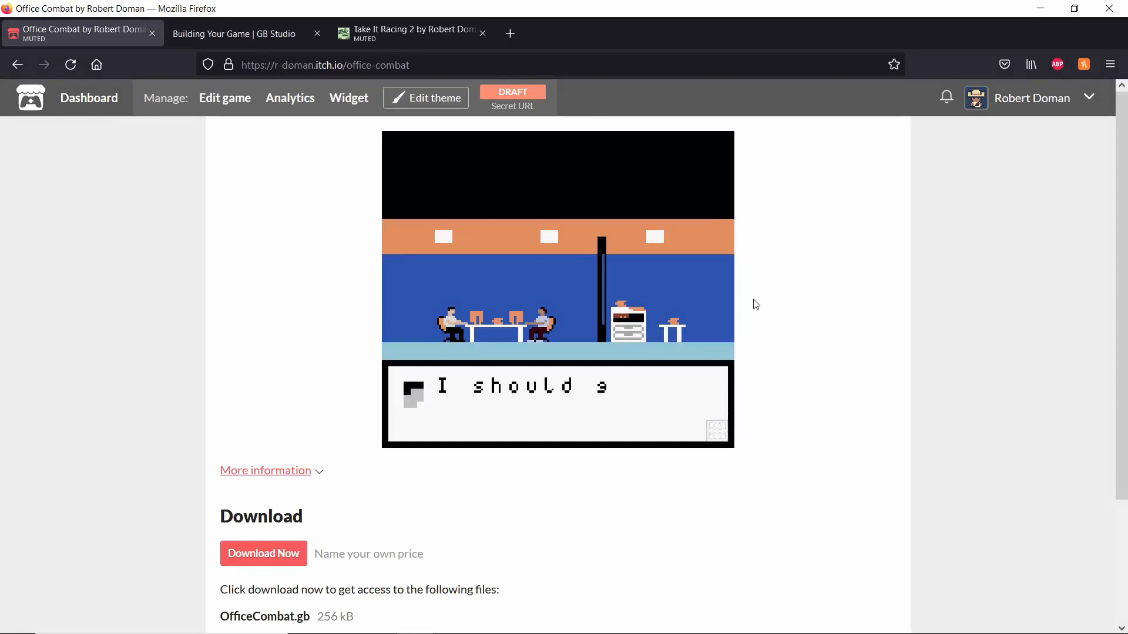
{"action": "key", "text": "z"}
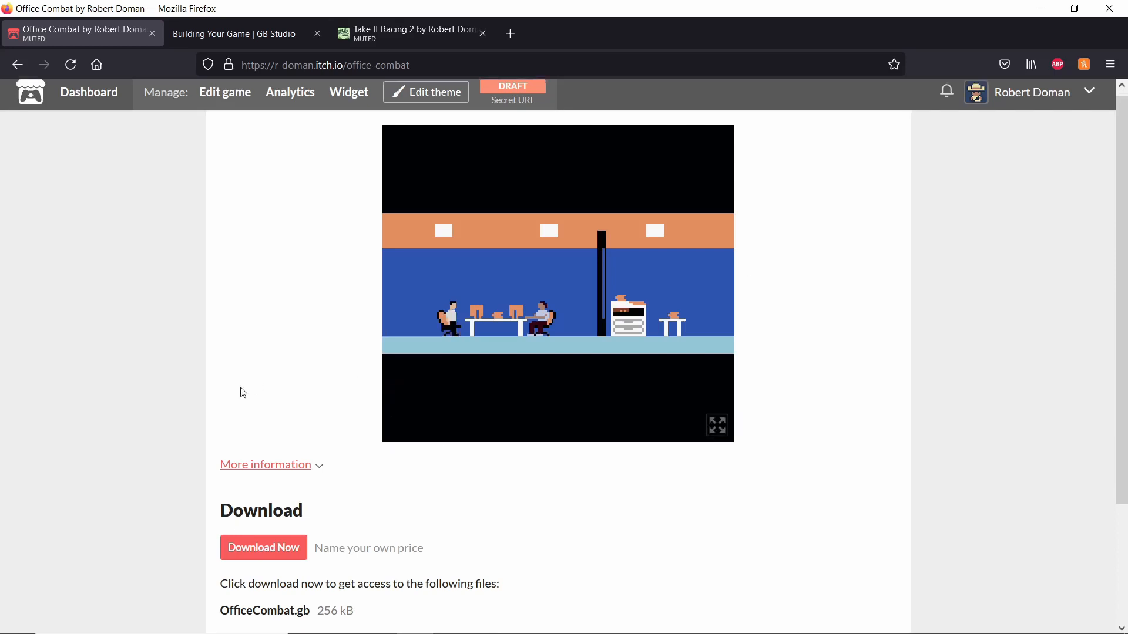
Check the project page's layout below the game, including the Download section with OfficeCombat.gb and the Comments section
{"action": "scroll", "coordinate": [241, 390], "scroll_direction": "down", "scroll_amount": 2}
{"action": "scroll", "coordinate": [596, 303], "scroll_direction": "up", "scroll_amount": 2}
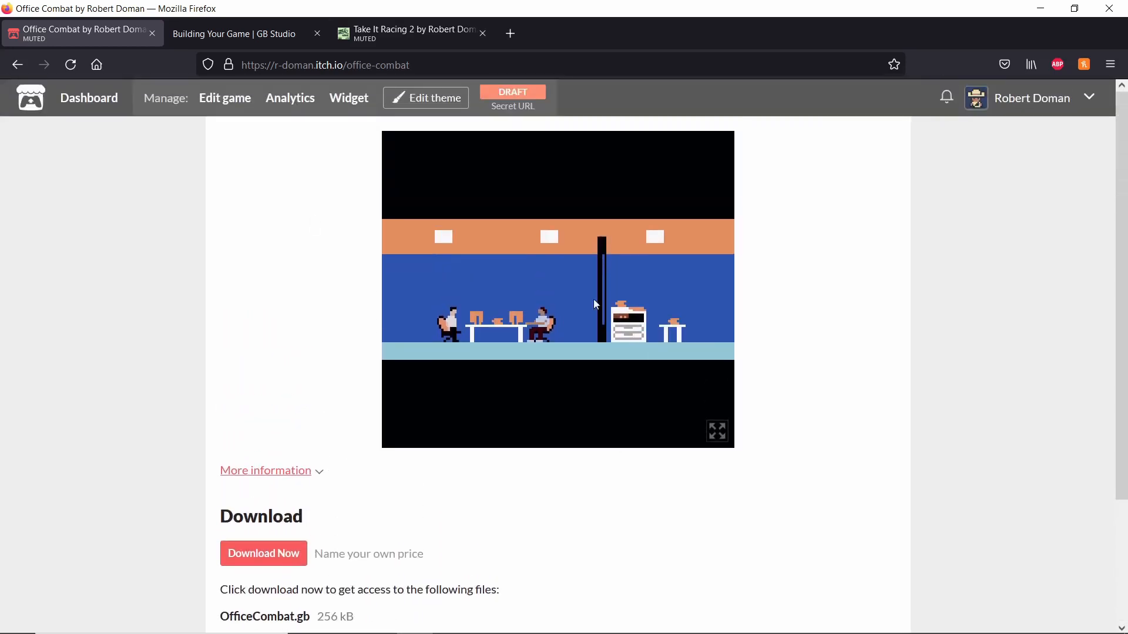
{"action": "scroll", "coordinate": [470, 382], "scroll_direction": "down", "scroll_amount": 4}
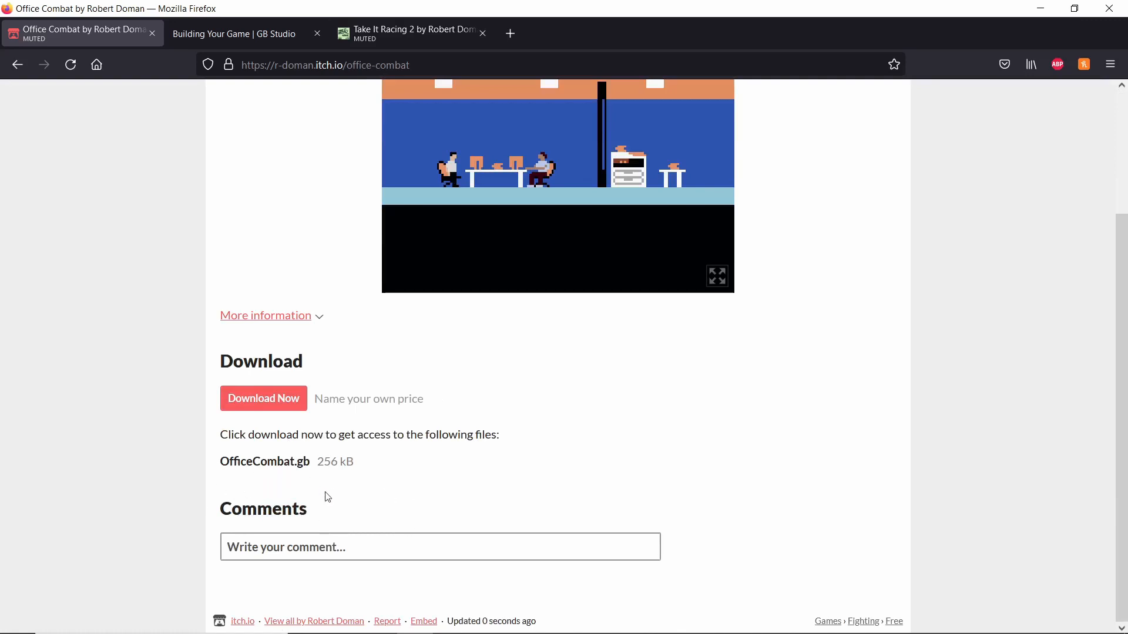
{"action": "left_click_drag", "start_coordinate": [311, 464], "coordinate": [207, 476]}
{"action": "left_click", "coordinate": [207, 475]}
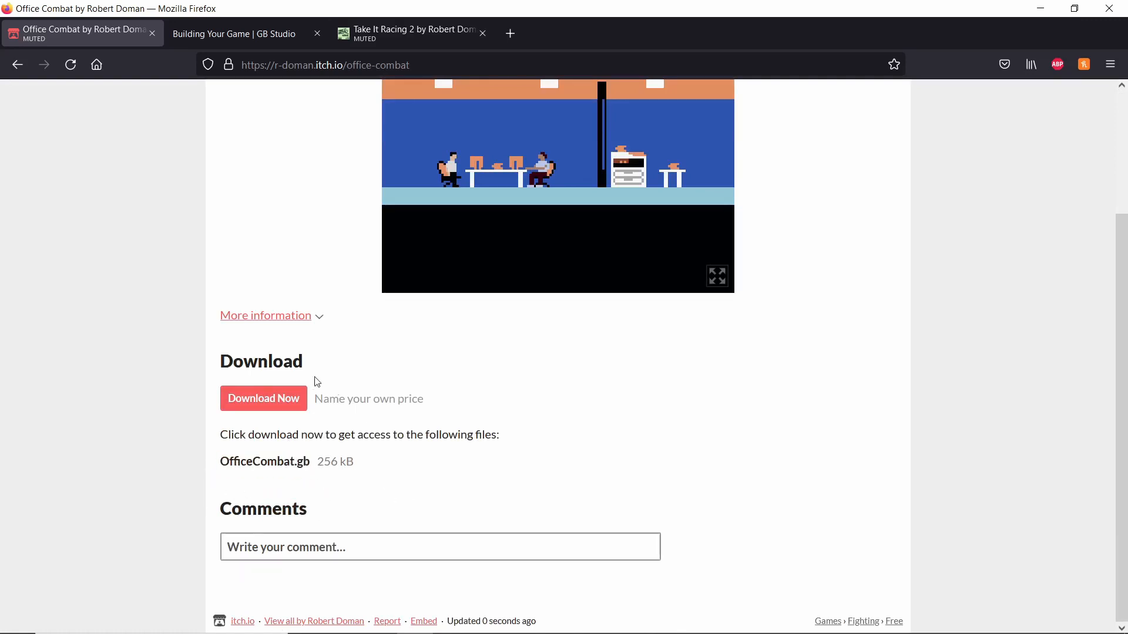
{"action": "scroll", "coordinate": [340, 214], "scroll_direction": "up", "scroll_amount": 5}
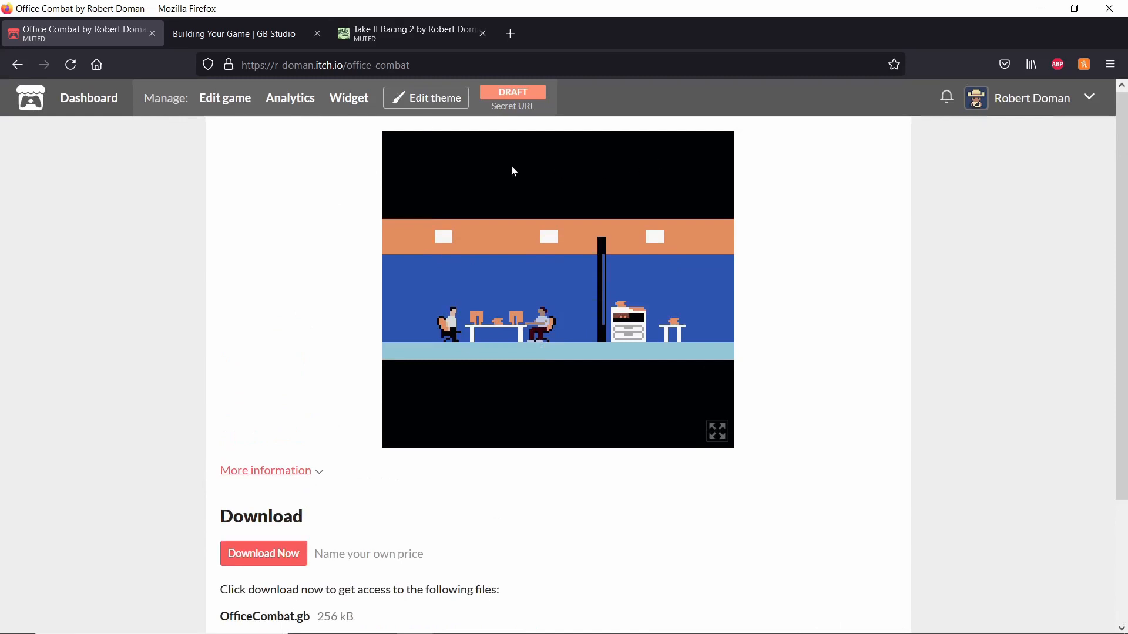
Edit the page theme, setting the BG colour to orange #fb922b and BG 2 to cyan #2ce8f4
{"action": "left_click", "coordinate": [434, 100]}
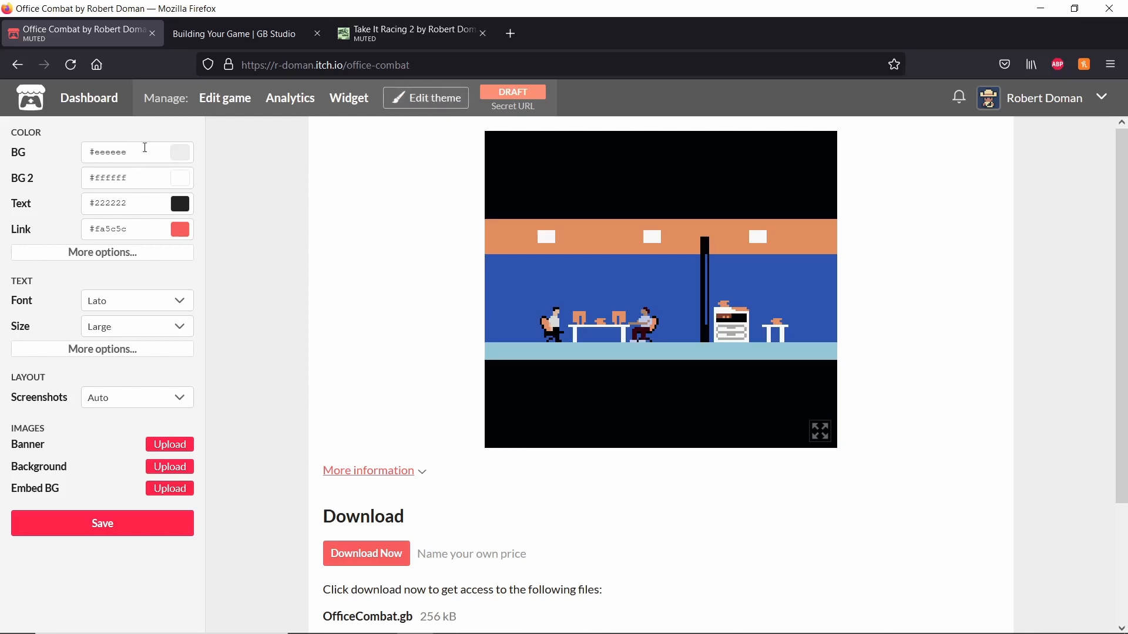
{"action": "left_click", "coordinate": [182, 154]}
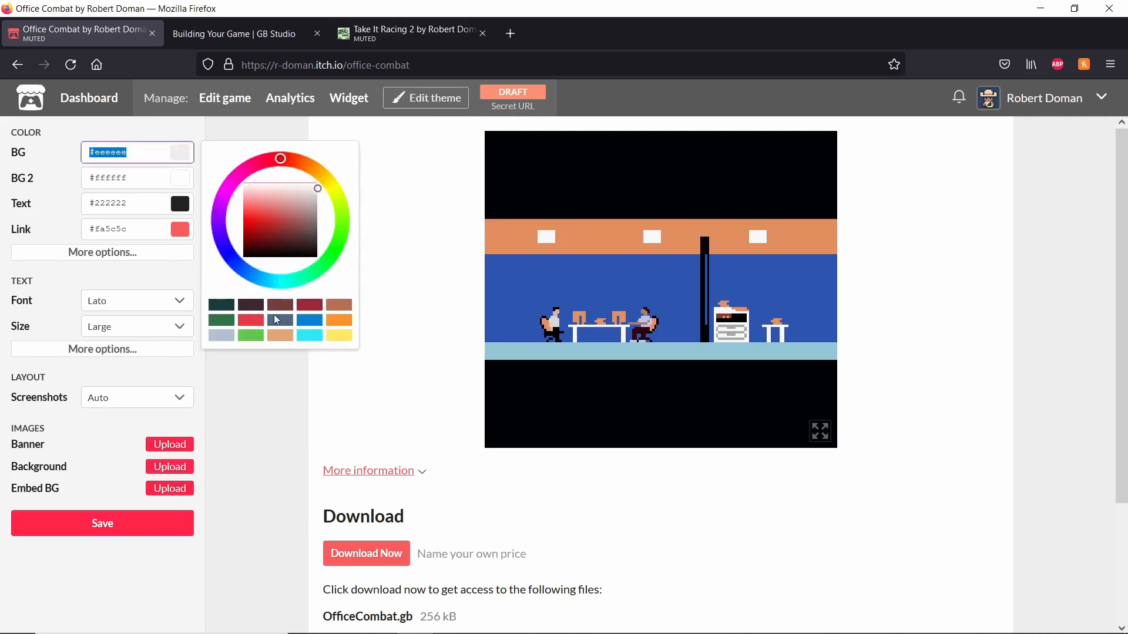
{"action": "left_click", "coordinate": [338, 323]}
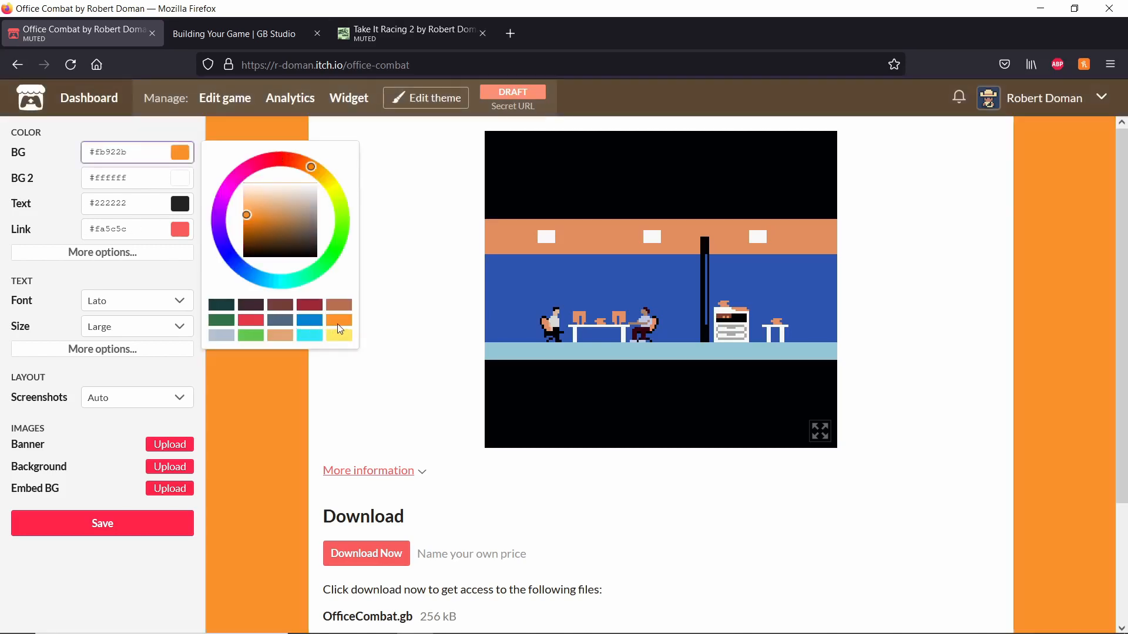
{"action": "left_click", "coordinate": [178, 186]}
{"action": "left_click", "coordinate": [309, 361]}
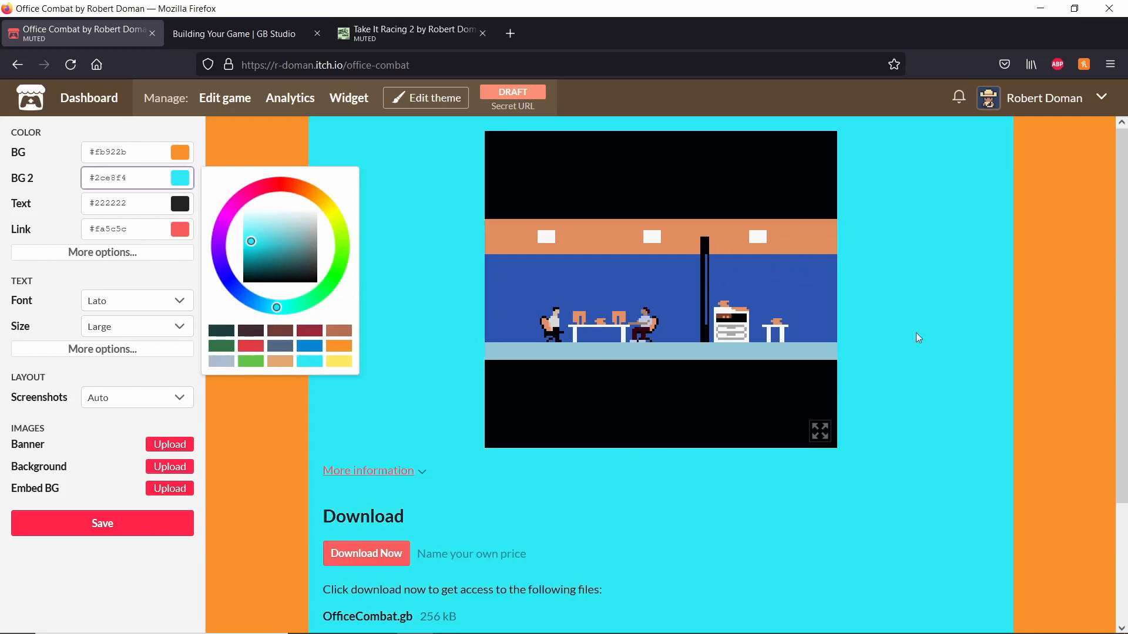
{"action": "scroll", "coordinate": [929, 287], "scroll_direction": "down", "scroll_amount": 3}
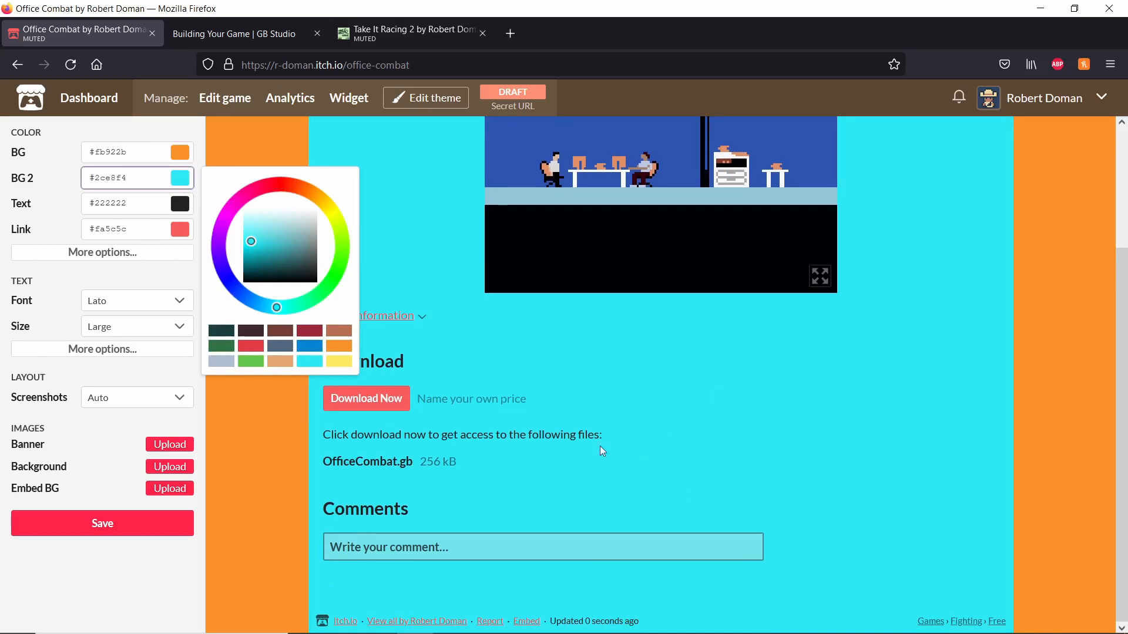
{"action": "left_click", "coordinate": [182, 205]}
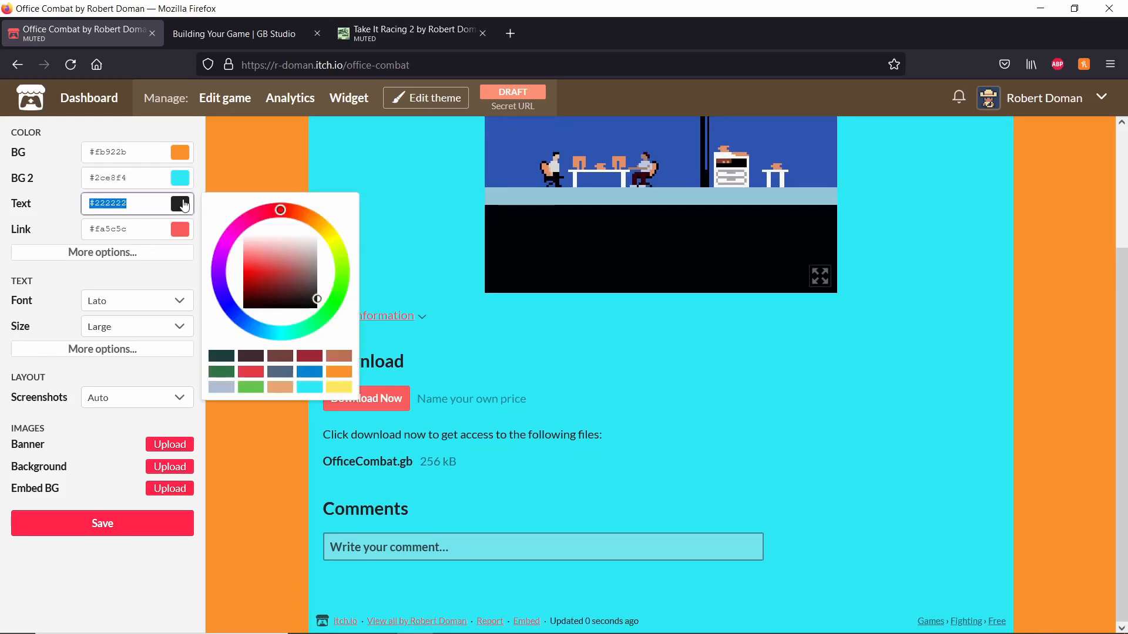
{"action": "left_click", "coordinate": [639, 439]}
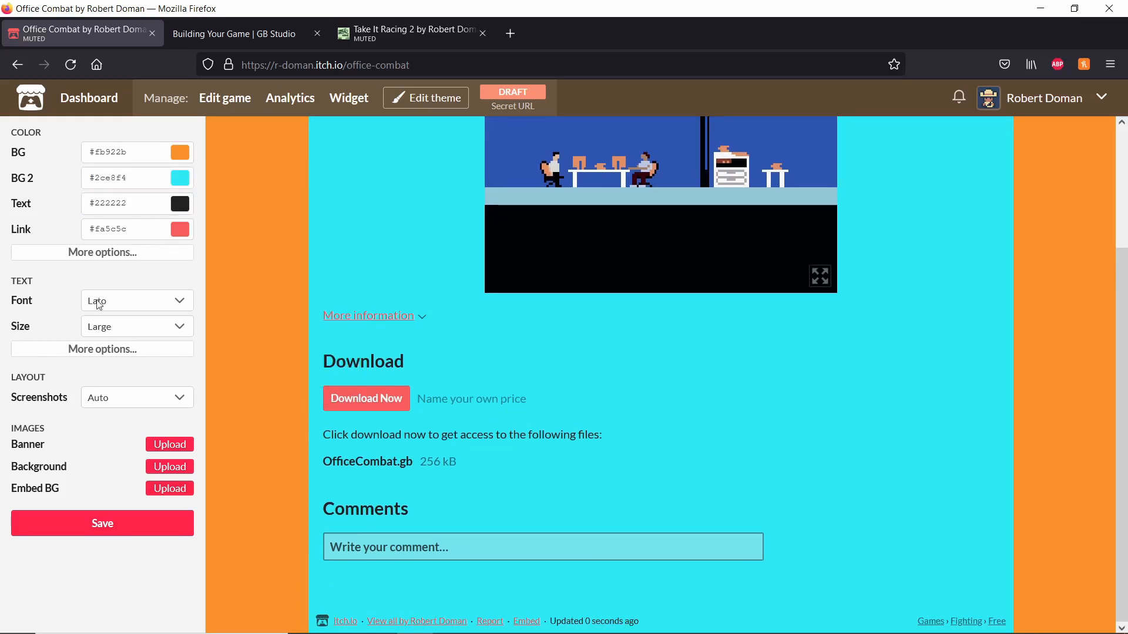
Try the built-in Pixel font for the page text
{"action": "left_click", "coordinate": [156, 305]}
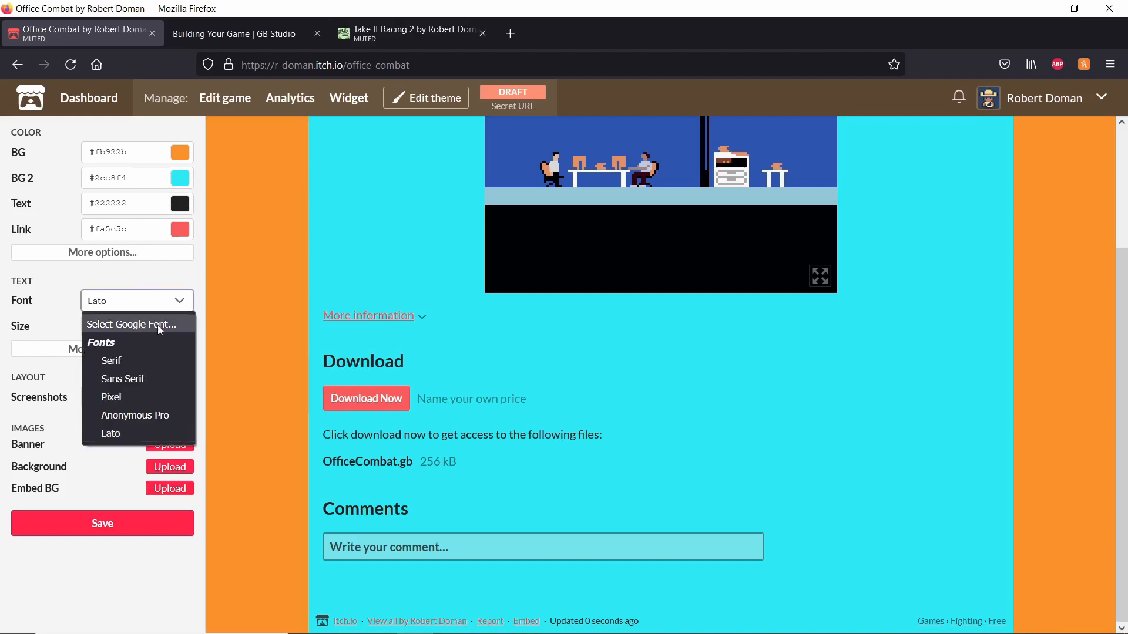
{"action": "left_click", "coordinate": [137, 400]}
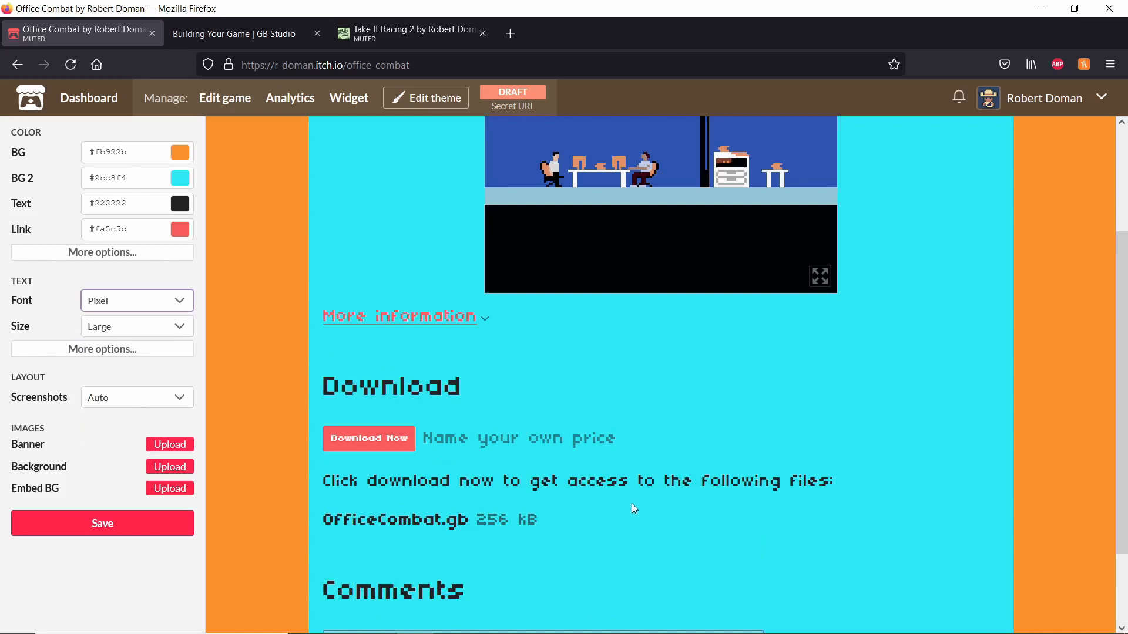
{"action": "scroll", "coordinate": [634, 507], "scroll_direction": "down", "scroll_amount": 1}
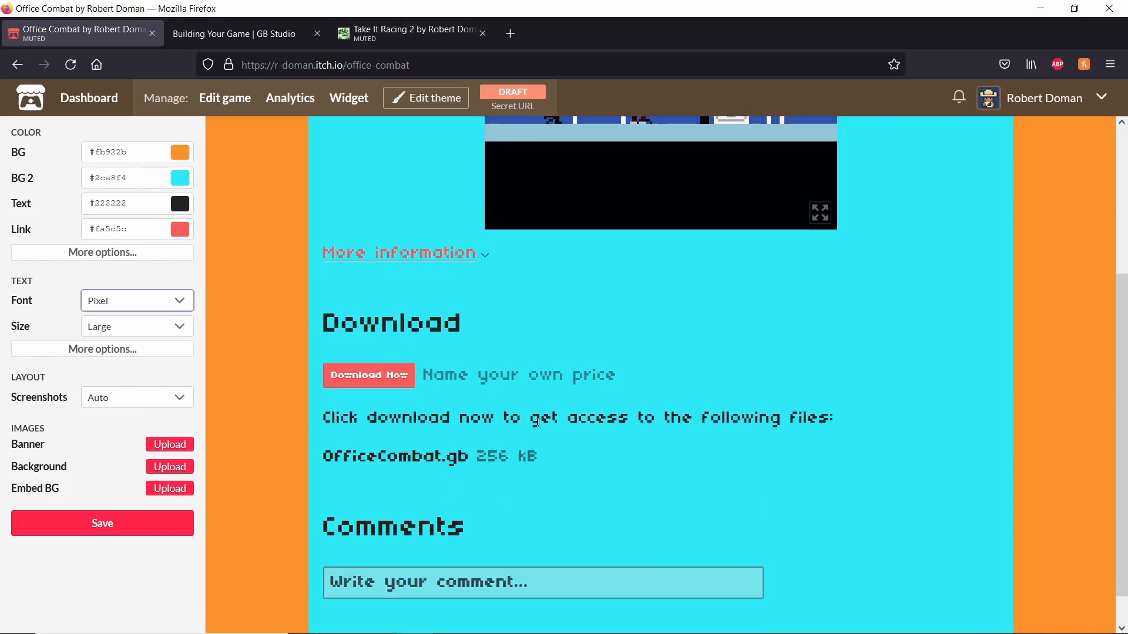
Browse the Google Fonts selection and try VT323 as the page font
{"action": "left_click", "coordinate": [159, 301]}
{"action": "left_click", "coordinate": [151, 325]}
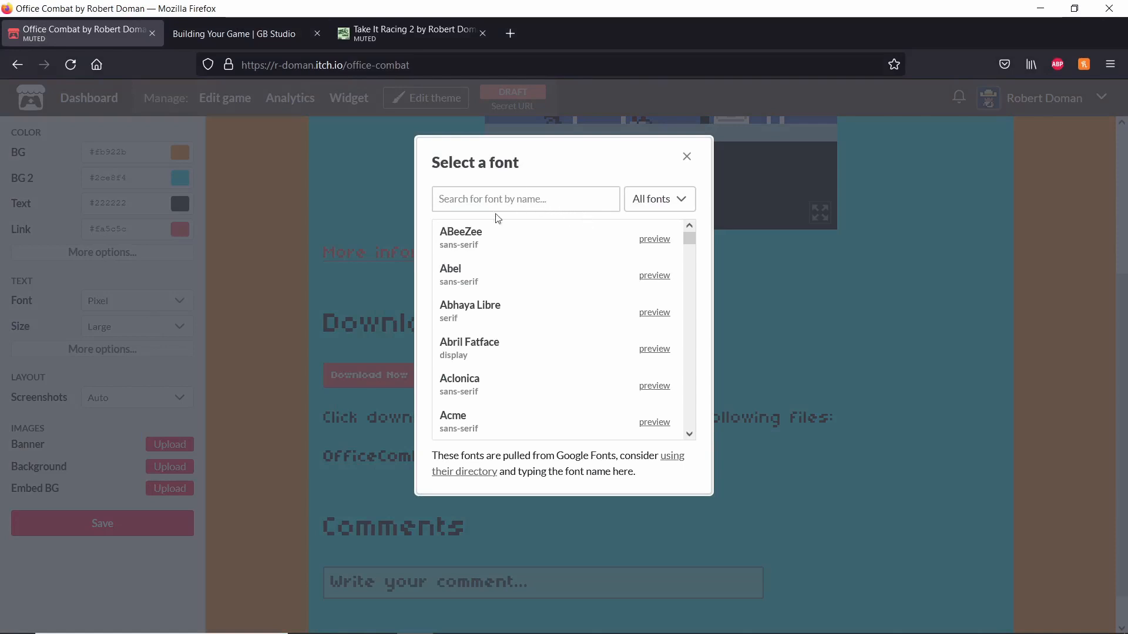
{"action": "left_click", "coordinate": [582, 196]}
{"action": "scroll", "coordinate": [557, 267], "scroll_direction": "down", "scroll_amount": 5}
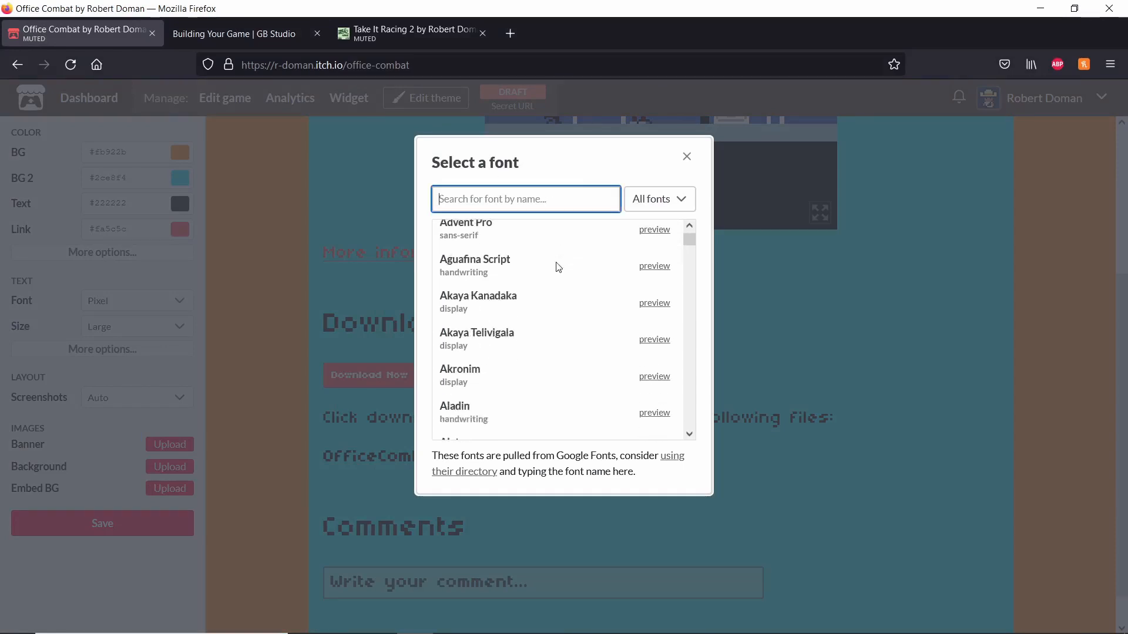
{"action": "scroll", "coordinate": [558, 268], "scroll_direction": "down", "scroll_amount": 5}
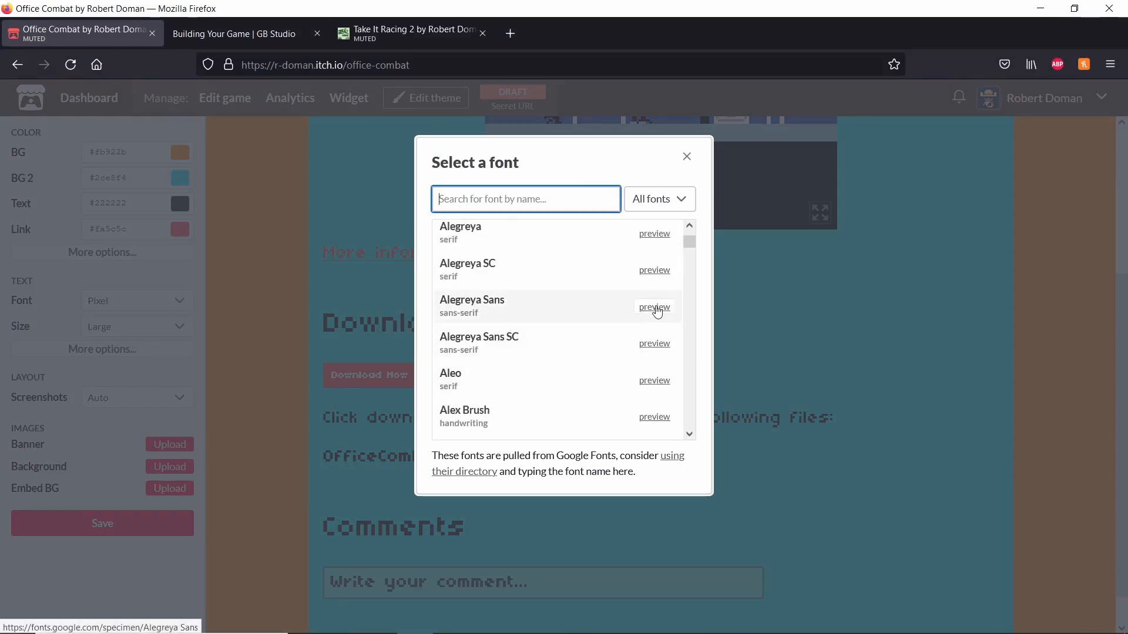
{"action": "scroll", "coordinate": [592, 335], "scroll_direction": "down", "scroll_amount": 5}
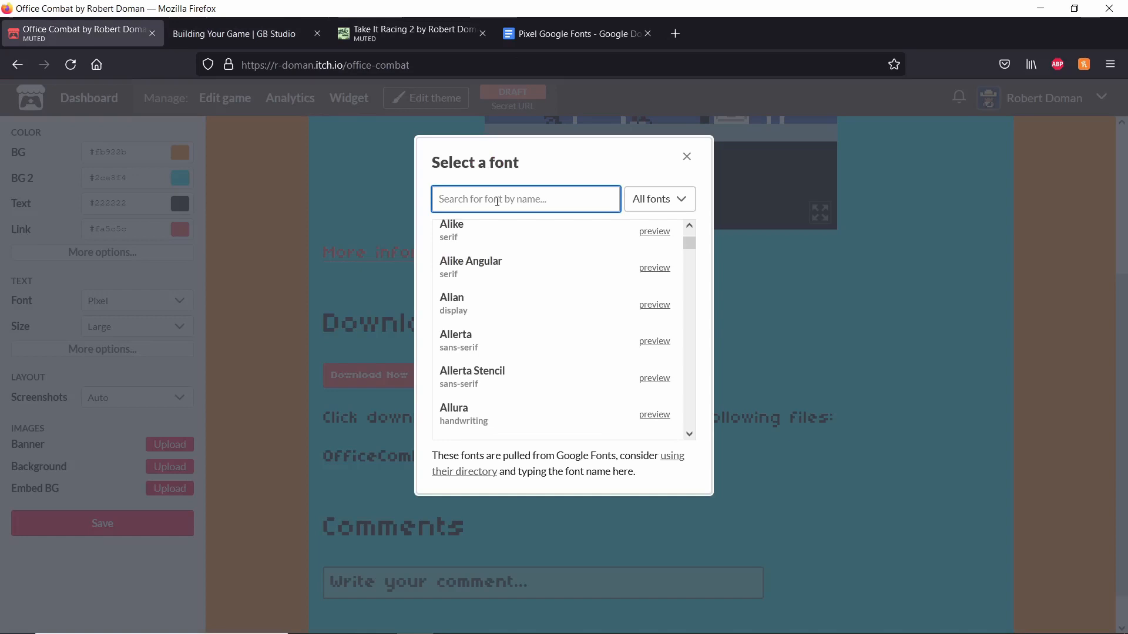
{"action": "type", "text": "VT323"}
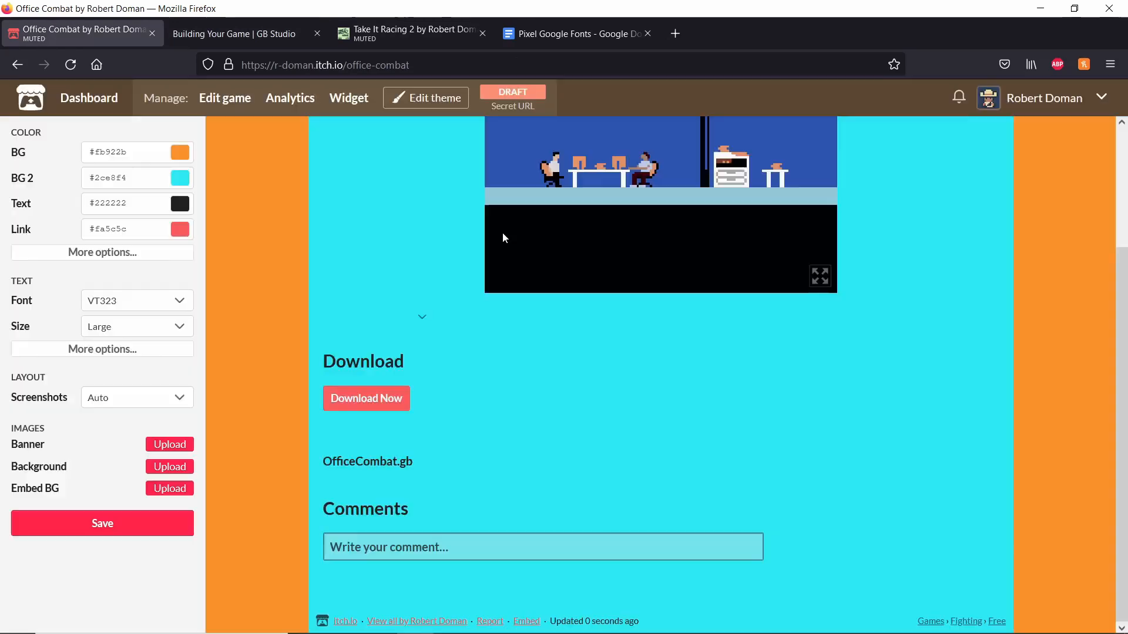
{"action": "left_click", "coordinate": [503, 236]}
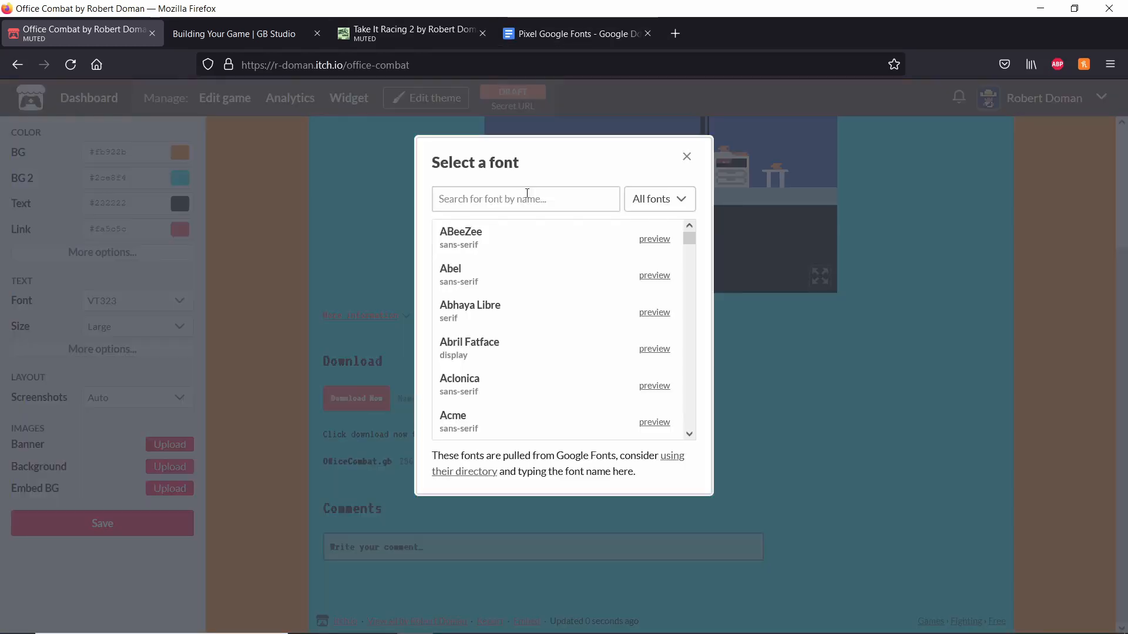
Set the page font to the Google font Press Start 2P
{"action": "left_click", "coordinate": [530, 195]}
{"action": "type", "text": "Press Start 2P"}
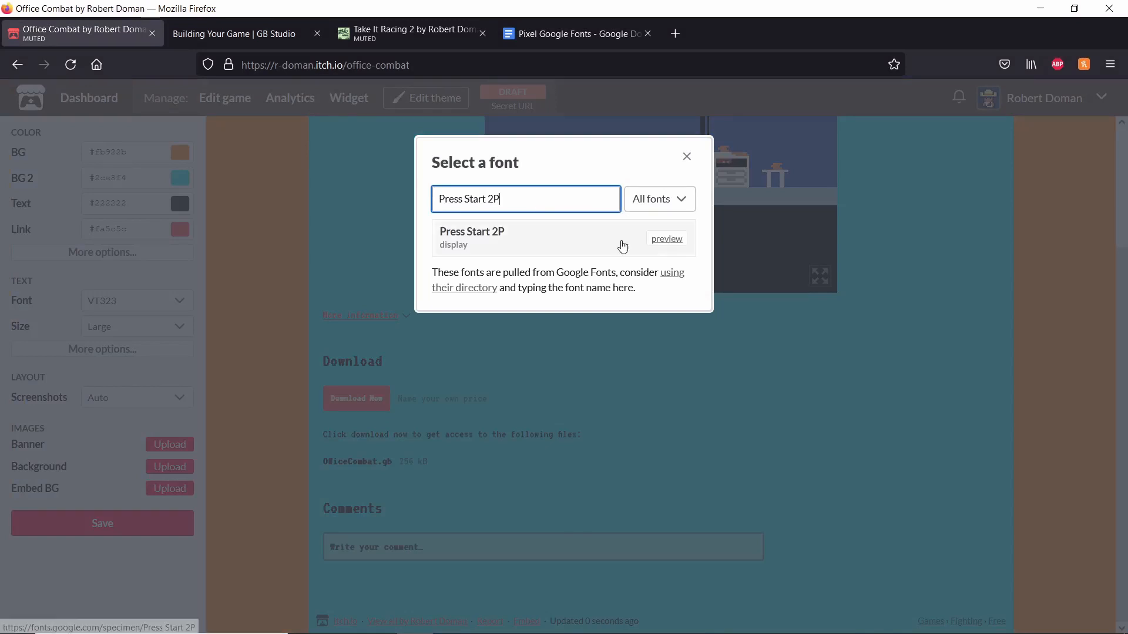
{"action": "left_click", "coordinate": [509, 239]}
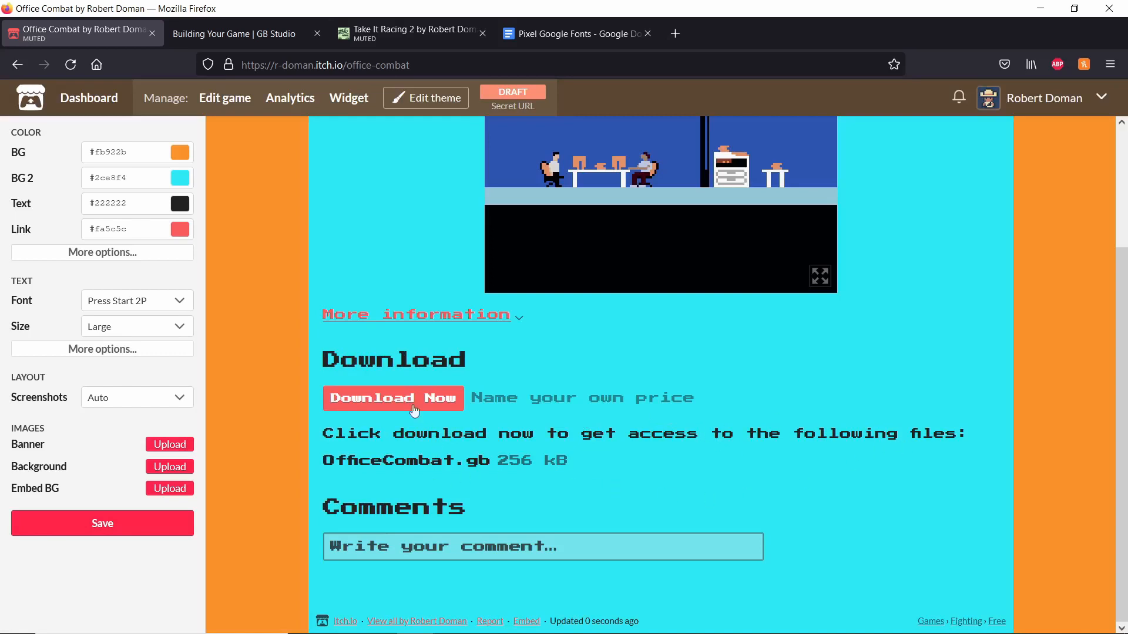
Recheck the built-in Pixel font, and set the page font to the Google font DotGothic16
{"action": "left_click", "coordinate": [116, 300]}
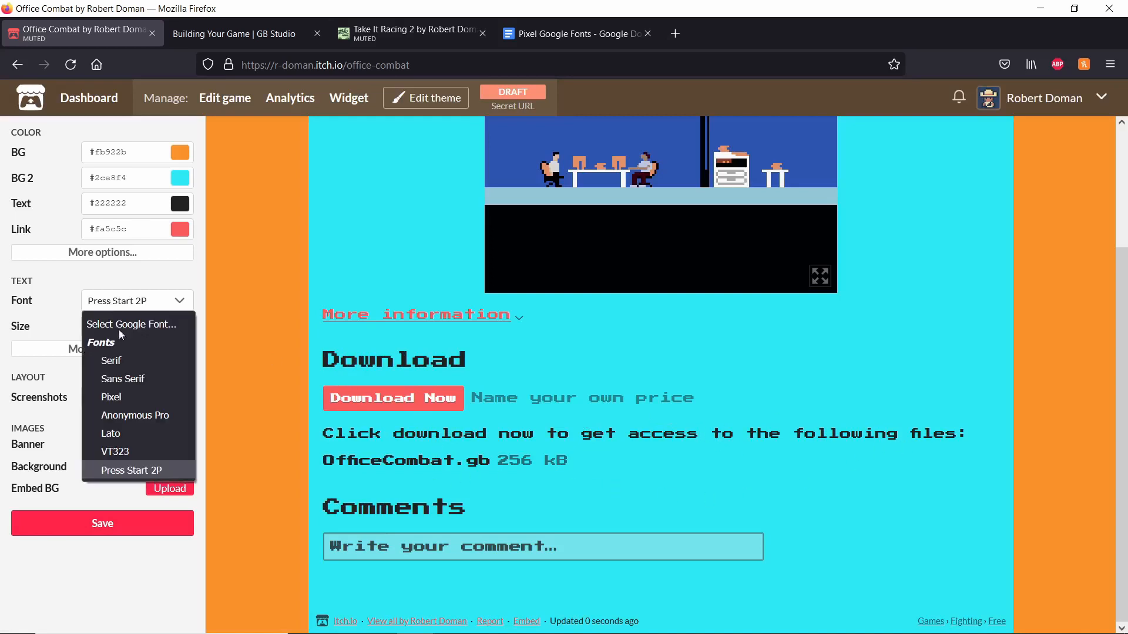
{"action": "left_click", "coordinate": [127, 399]}
{"action": "left_click", "coordinate": [131, 302]}
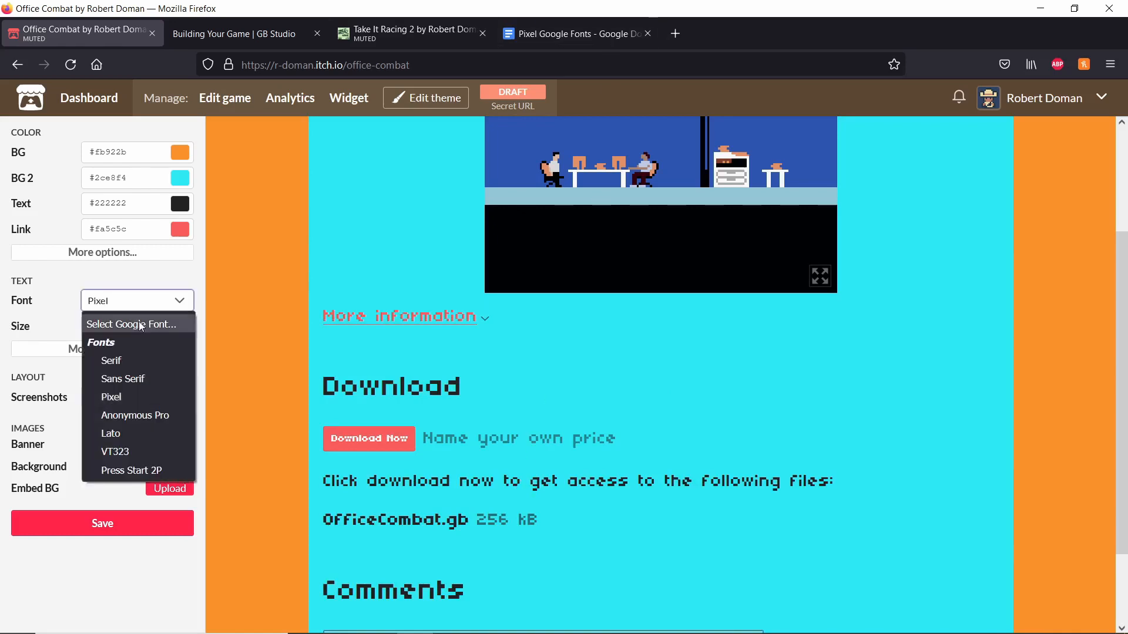
{"action": "left_click", "coordinate": [143, 322]}
{"action": "left_click", "coordinate": [551, 200]}
{"action": "type", "text": "DotGothic16"}
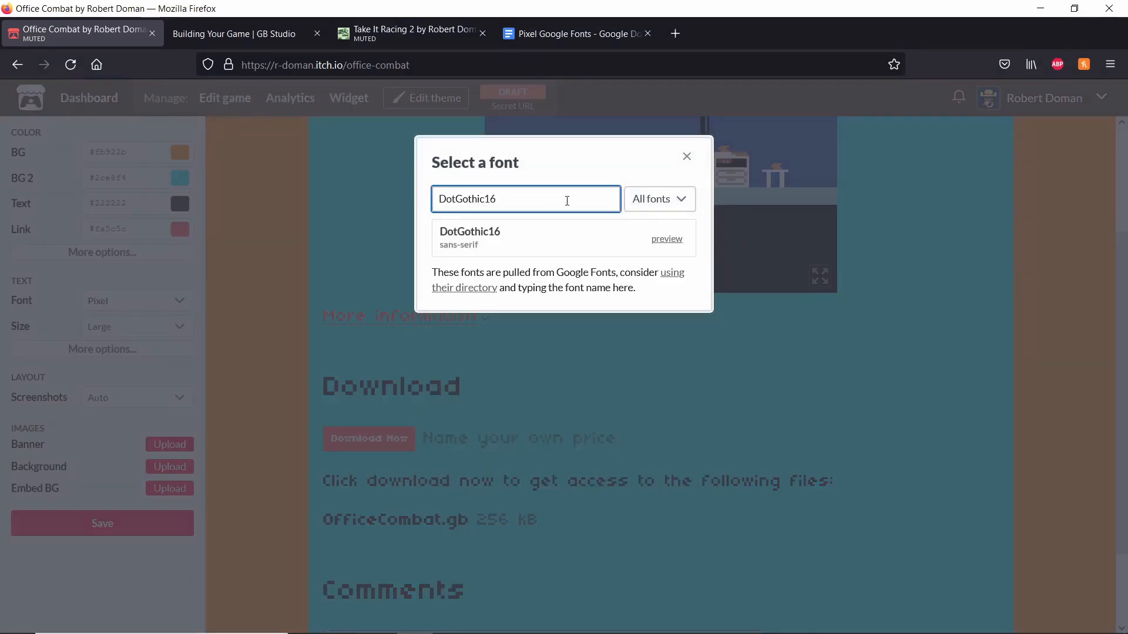
{"action": "left_click", "coordinate": [531, 243]}
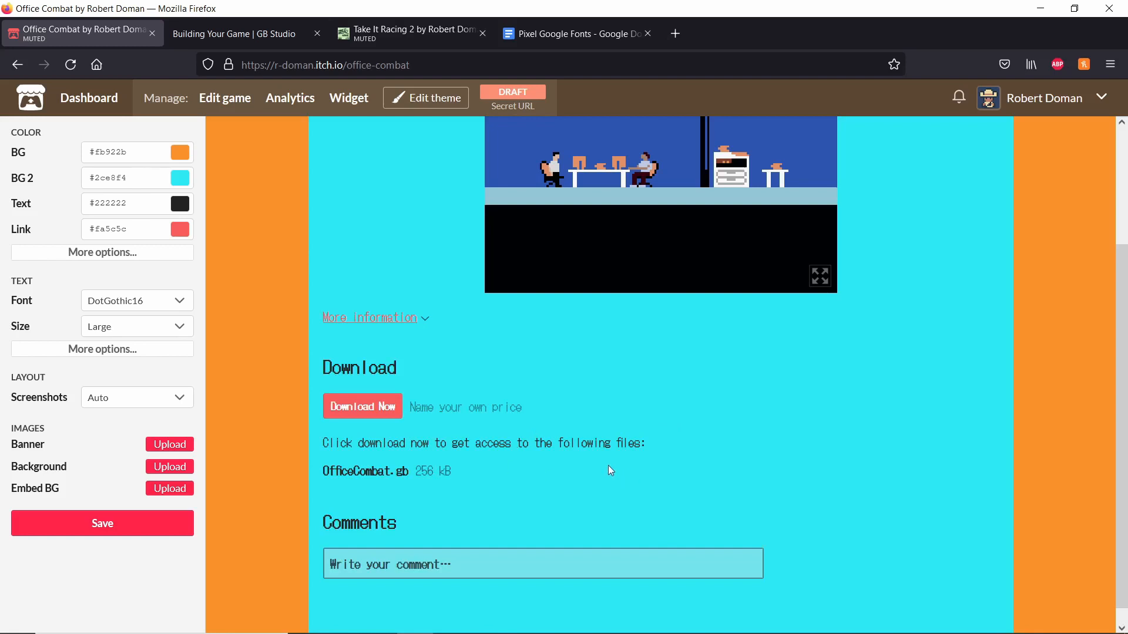
{"action": "scroll", "coordinate": [610, 470], "scroll_direction": "up", "scroll_amount": 3}
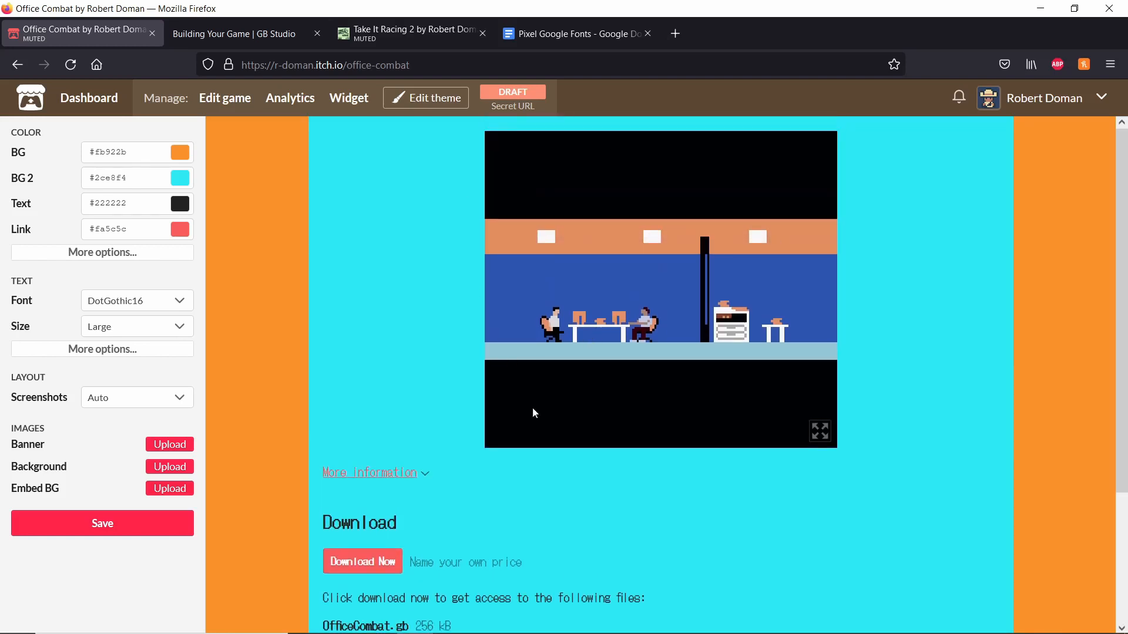
{"action": "scroll", "coordinate": [629, 411], "scroll_direction": "down", "scroll_amount": 3}
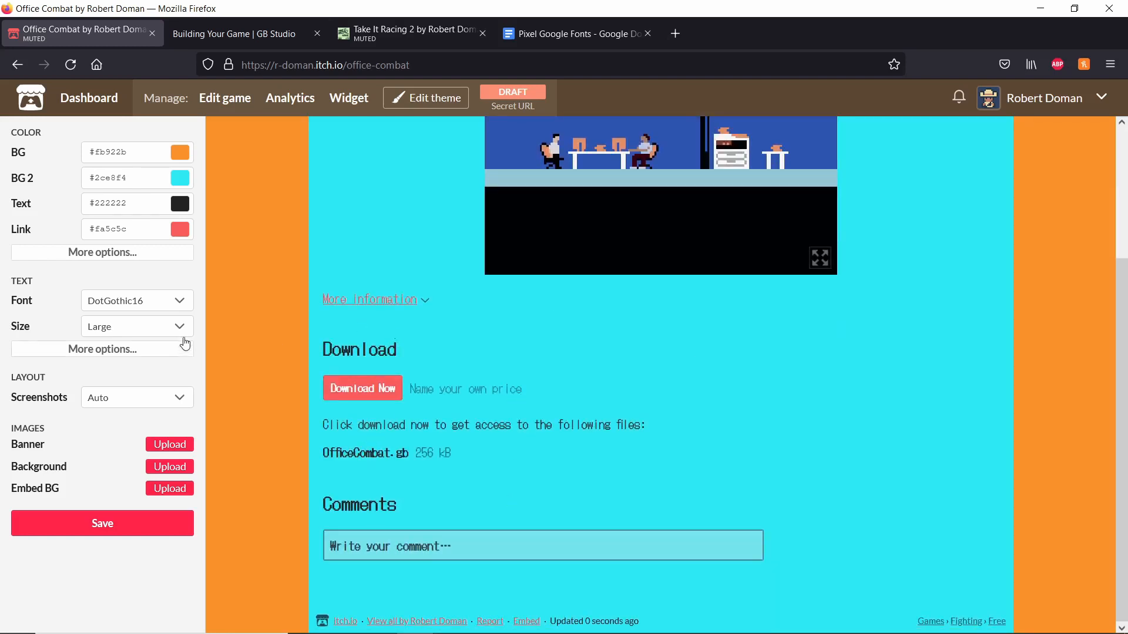
Open the Google Fonts site from a font preview in the font selector and browse its full catalogue
{"action": "left_click", "coordinate": [177, 301]}
{"action": "left_click", "coordinate": [150, 321]}
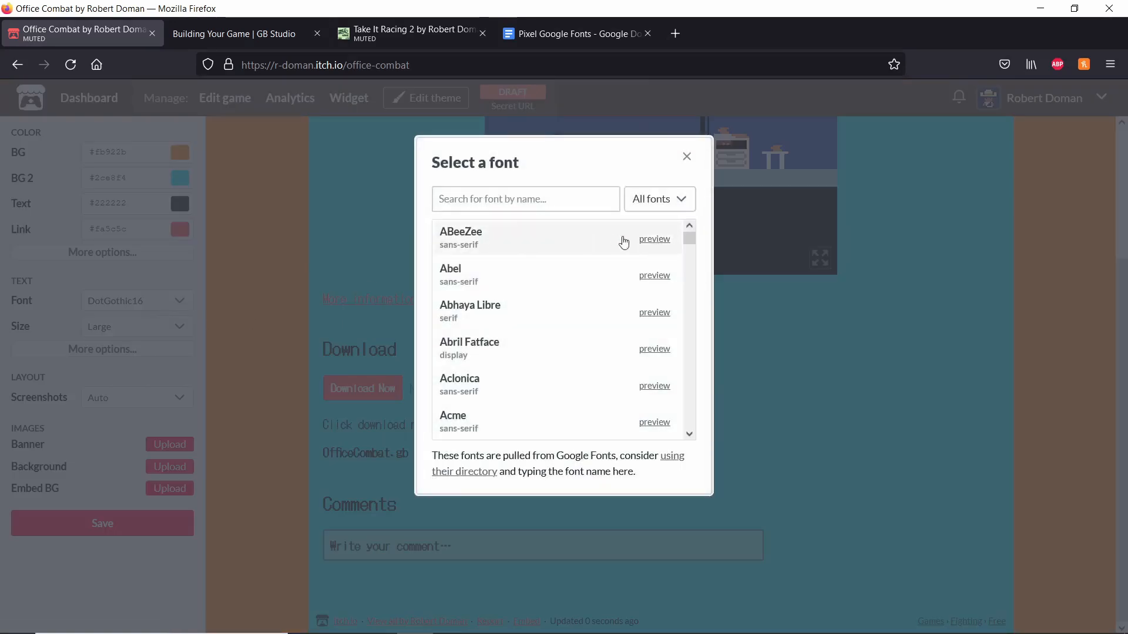
{"action": "left_click", "coordinate": [649, 240]}
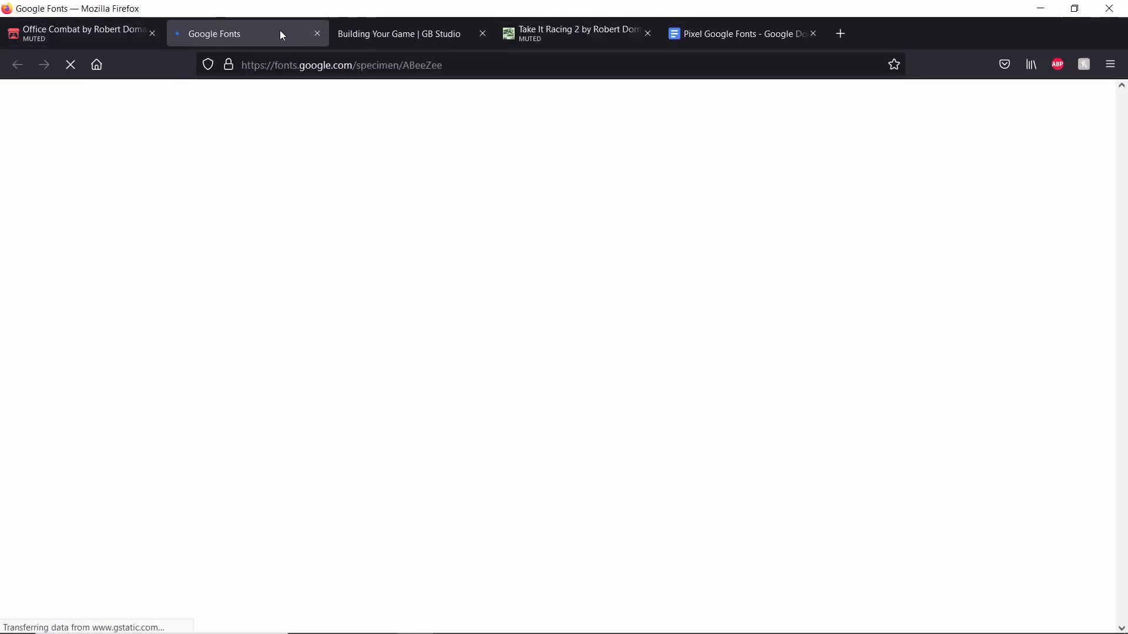
{"action": "left_click", "coordinate": [139, 158]}
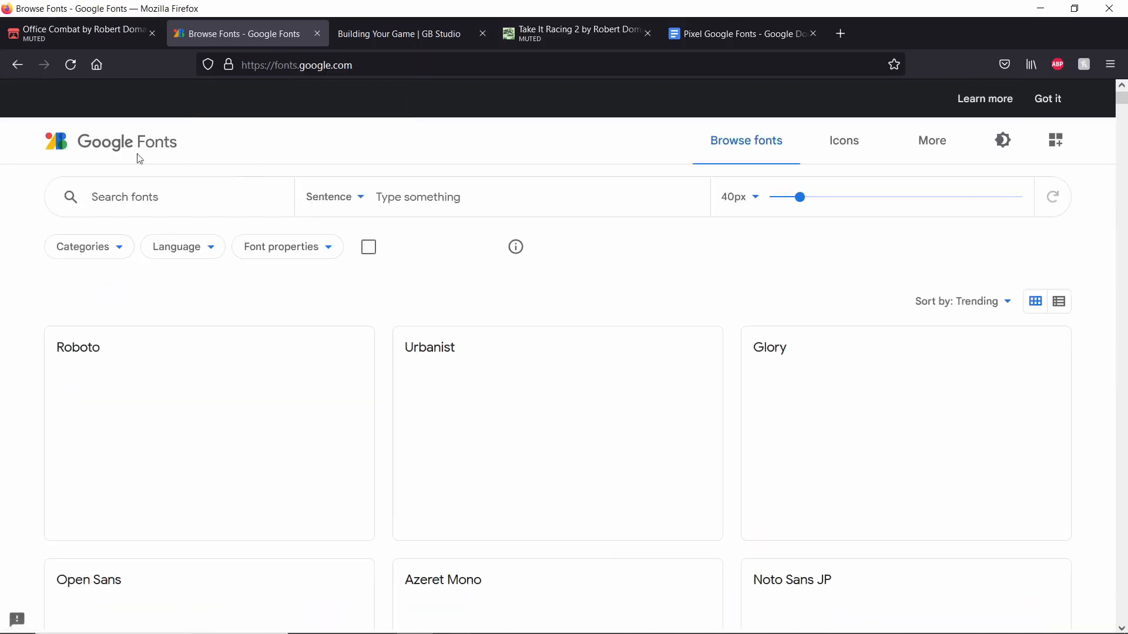
{"action": "scroll", "coordinate": [625, 334], "scroll_direction": "down", "scroll_amount": 2}
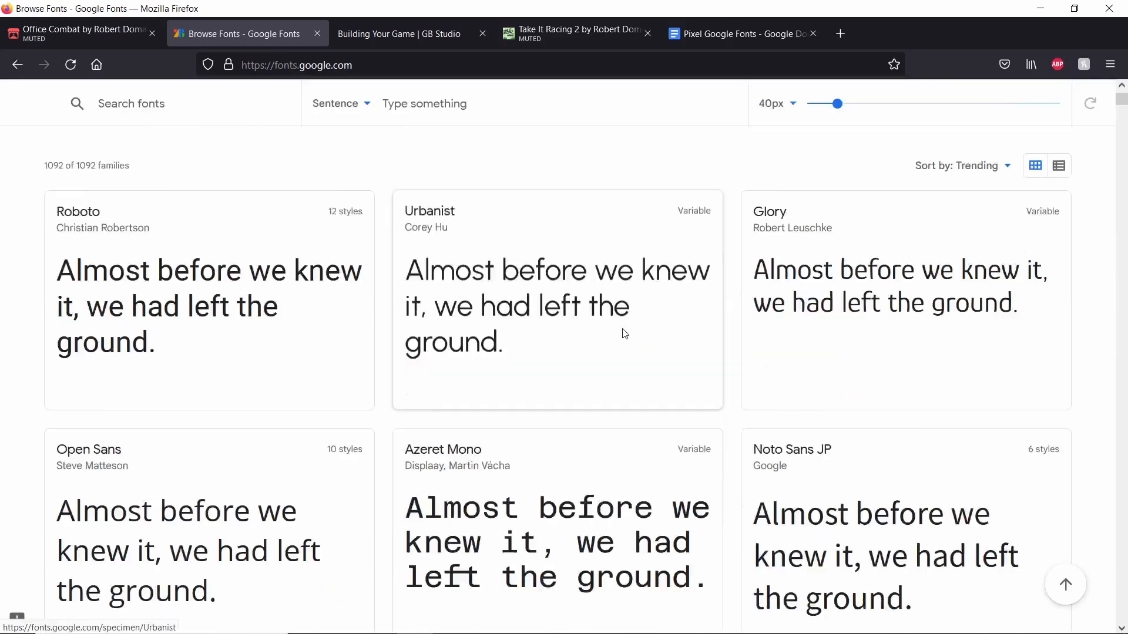
{"action": "scroll", "coordinate": [625, 334], "scroll_direction": "up", "scroll_amount": 2}
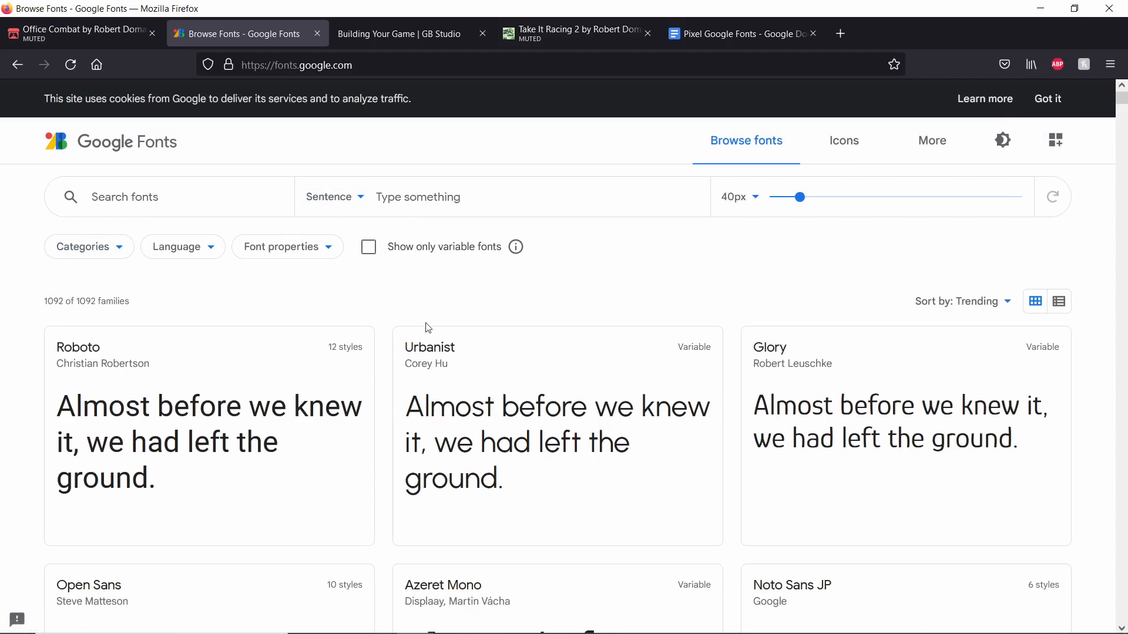
{"action": "scroll", "coordinate": [45, 370], "scroll_direction": "down", "scroll_amount": 15}
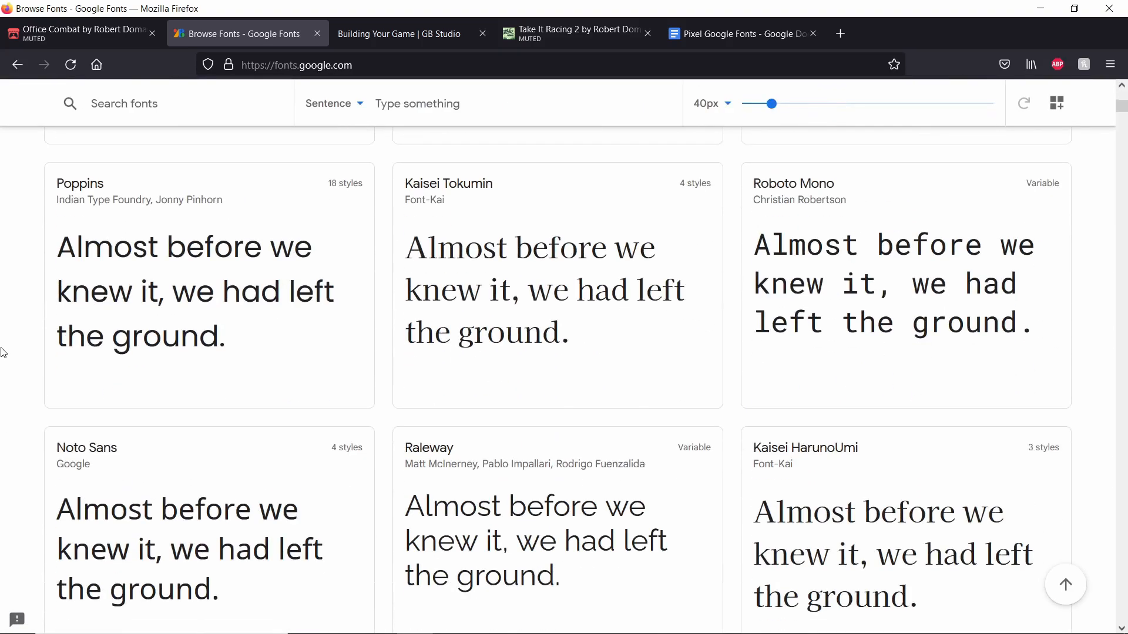
{"action": "scroll", "coordinate": [3, 353], "scroll_direction": "down", "scroll_amount": 8}
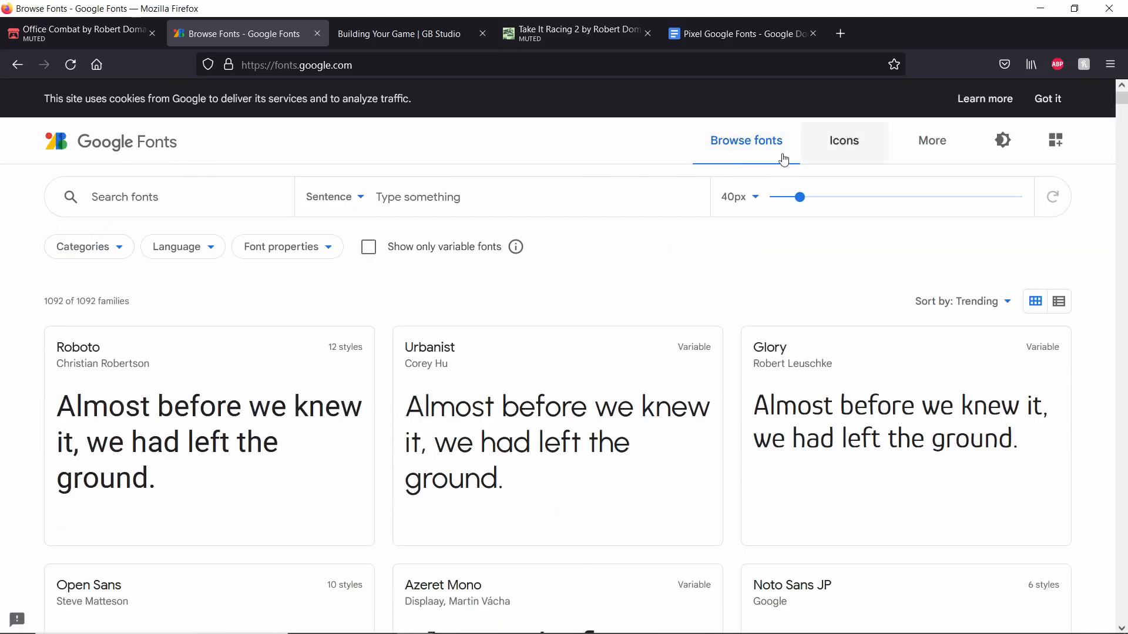
Examine the Google Fonts category and font property filters, and look through more font families
{"action": "left_click", "coordinate": [126, 247]}
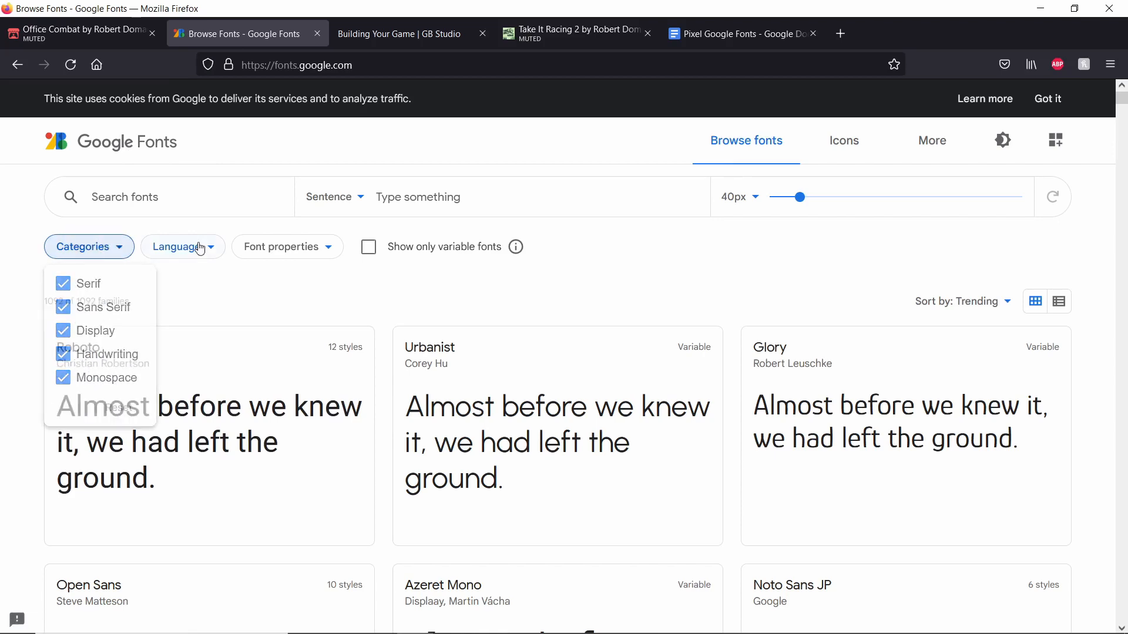
{"action": "left_click", "coordinate": [291, 247]}
{"action": "left_click", "coordinate": [514, 285]}
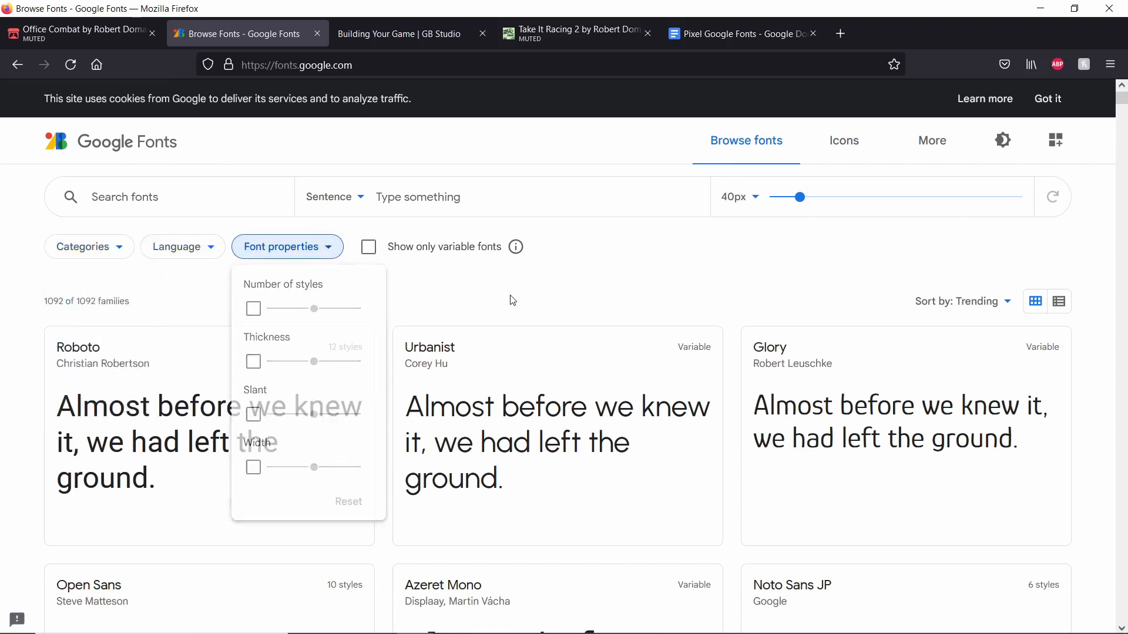
{"action": "scroll", "coordinate": [4, 309], "scroll_direction": "down", "scroll_amount": 10}
{"action": "scroll", "coordinate": [4, 308], "scroll_direction": "up", "scroll_amount": 5}
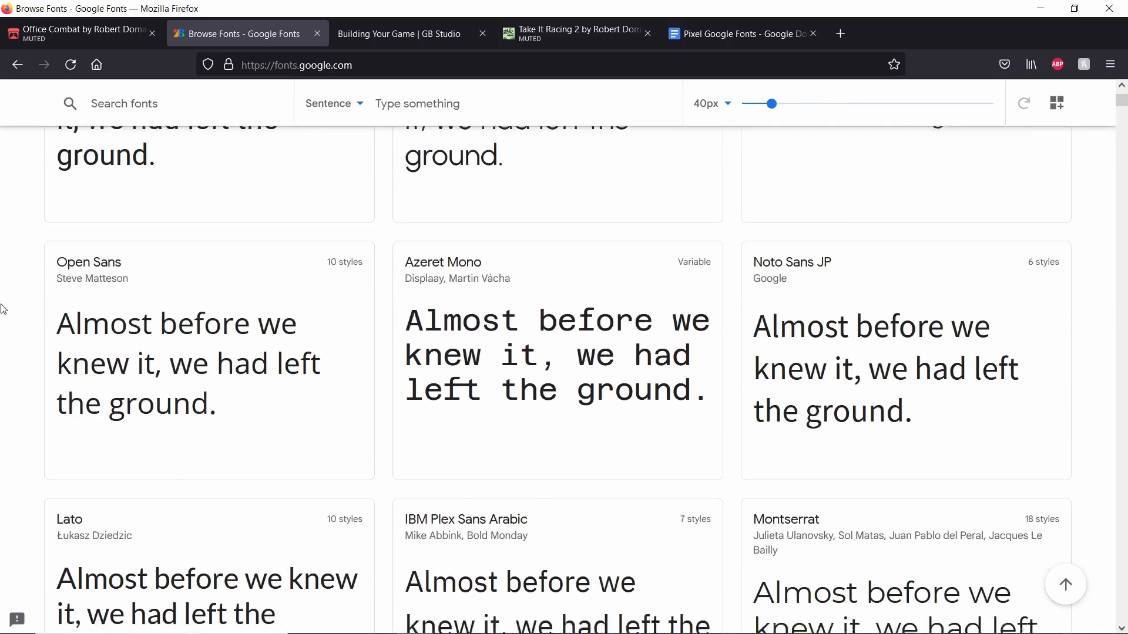
{"action": "scroll", "coordinate": [3, 309], "scroll_direction": "down", "scroll_amount": 12}
{"action": "scroll", "coordinate": [4, 309], "scroll_direction": "down", "scroll_amount": 12}
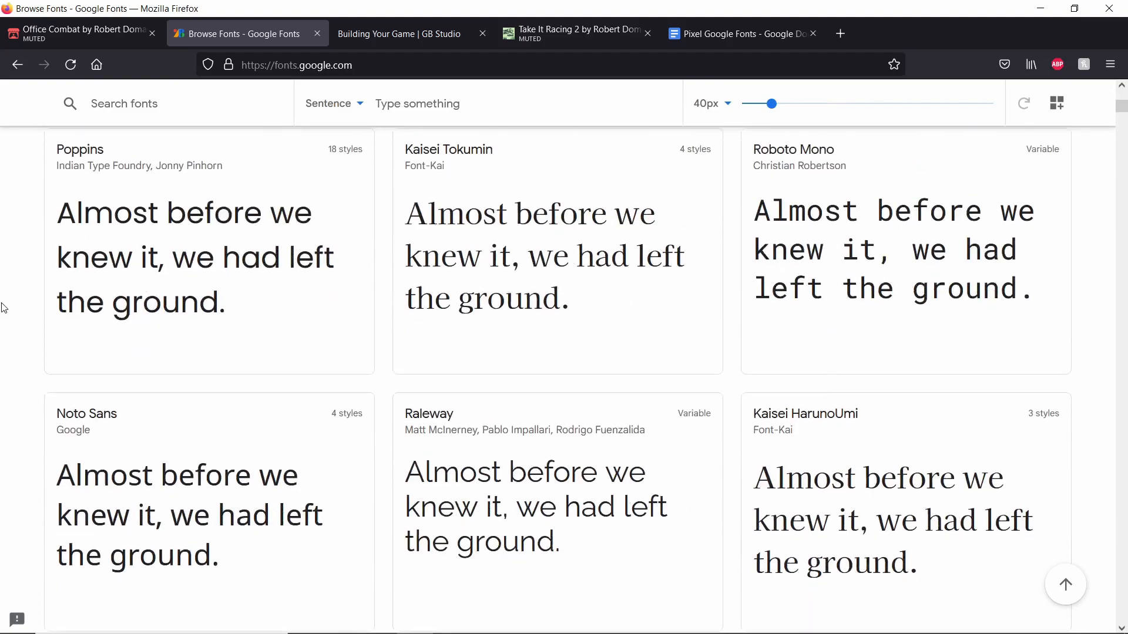
{"action": "scroll", "coordinate": [4, 308], "scroll_direction": "down", "scroll_amount": 8}
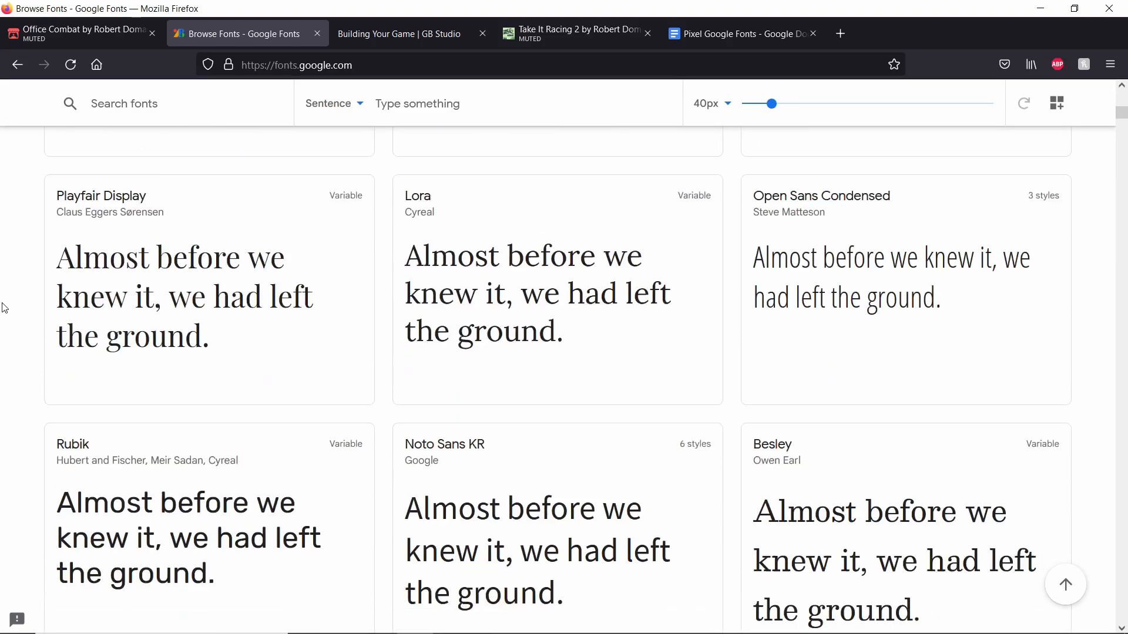
Return to the Office Combat page, dismiss the font selector and check the Screenshots layout options
{"action": "left_click", "coordinate": [100, 34]}
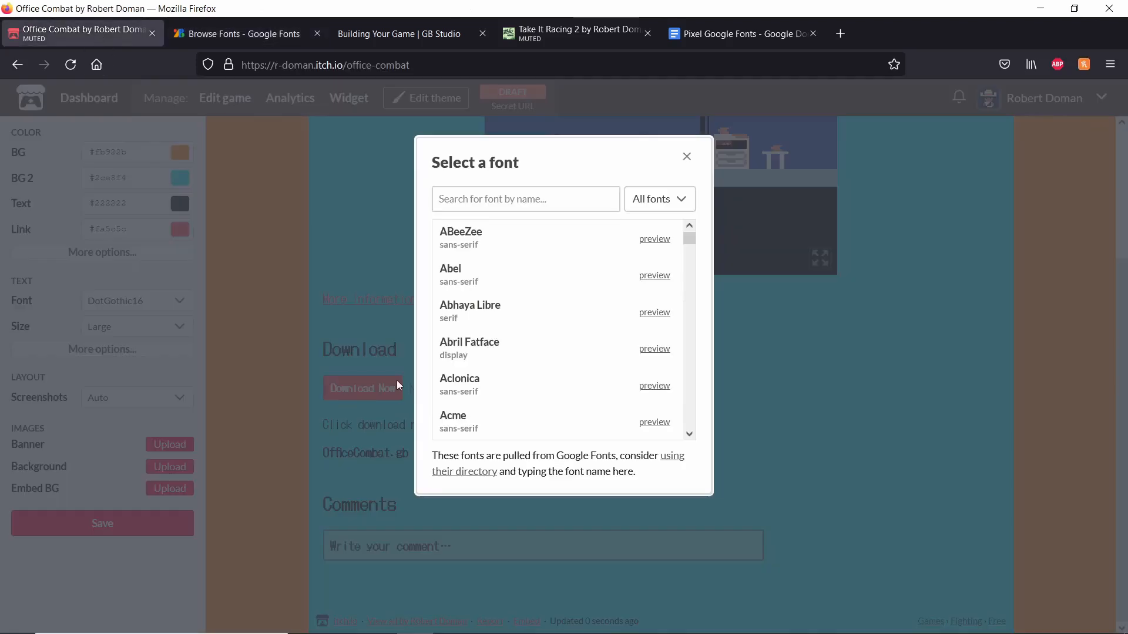
{"action": "left_click", "coordinate": [580, 200]}
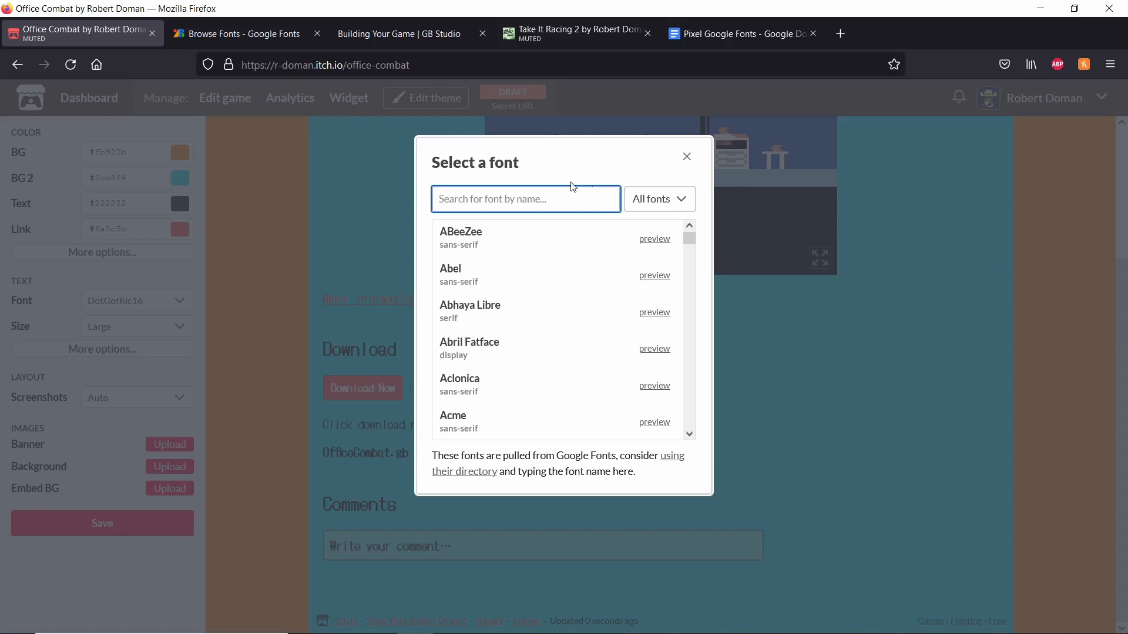
{"action": "scroll", "coordinate": [582, 274], "scroll_direction": "down", "scroll_amount": 3}
{"action": "scroll", "coordinate": [582, 275], "scroll_direction": "up", "scroll_amount": 3}
{"action": "left_click", "coordinate": [694, 160]}
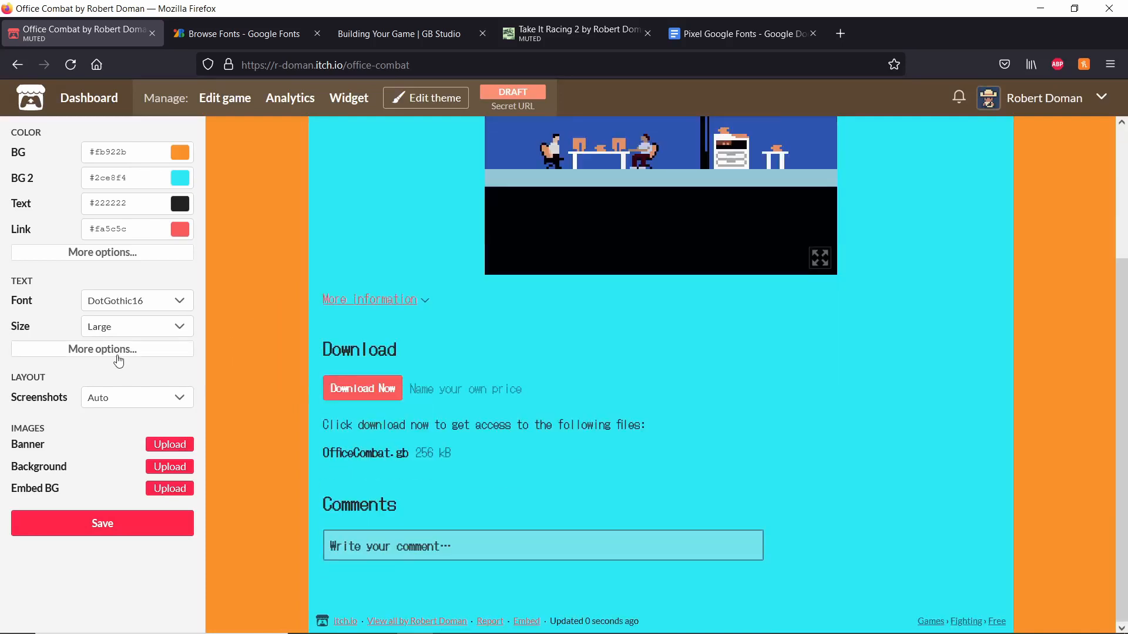
{"action": "left_click", "coordinate": [136, 398]}
{"action": "left_click", "coordinate": [144, 398]}
{"action": "scroll", "coordinate": [247, 277], "scroll_direction": "up", "scroll_amount": 2}
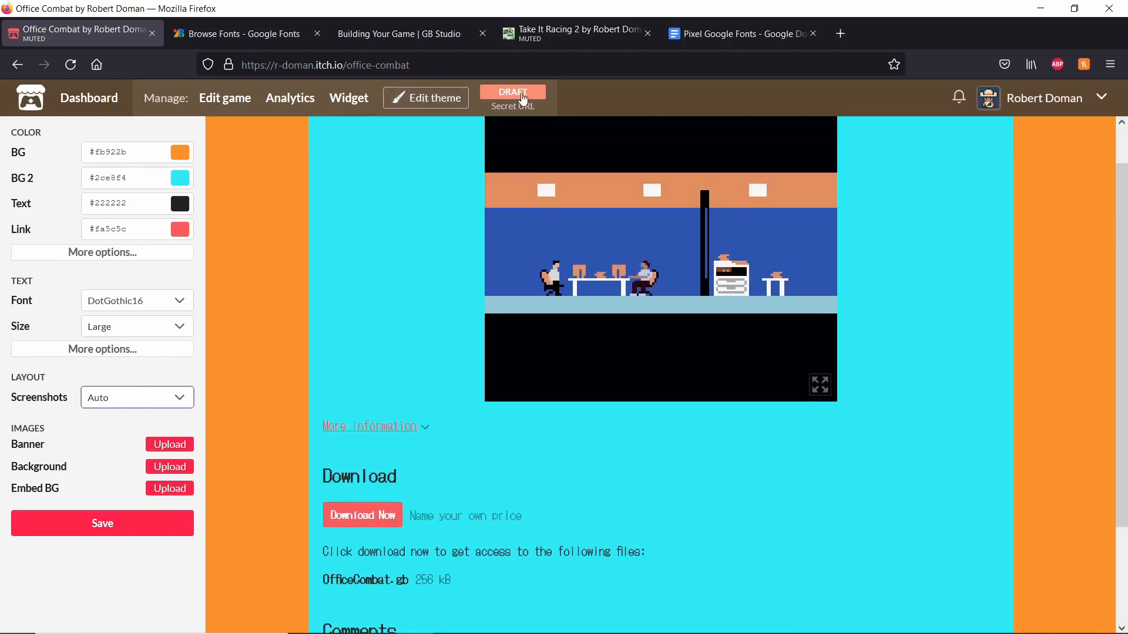
Check the canvas size of Banner.xcf in GIMP, and upload the page's banner image from the Itch folder
{"action": "left_click", "coordinate": [187, 445]}
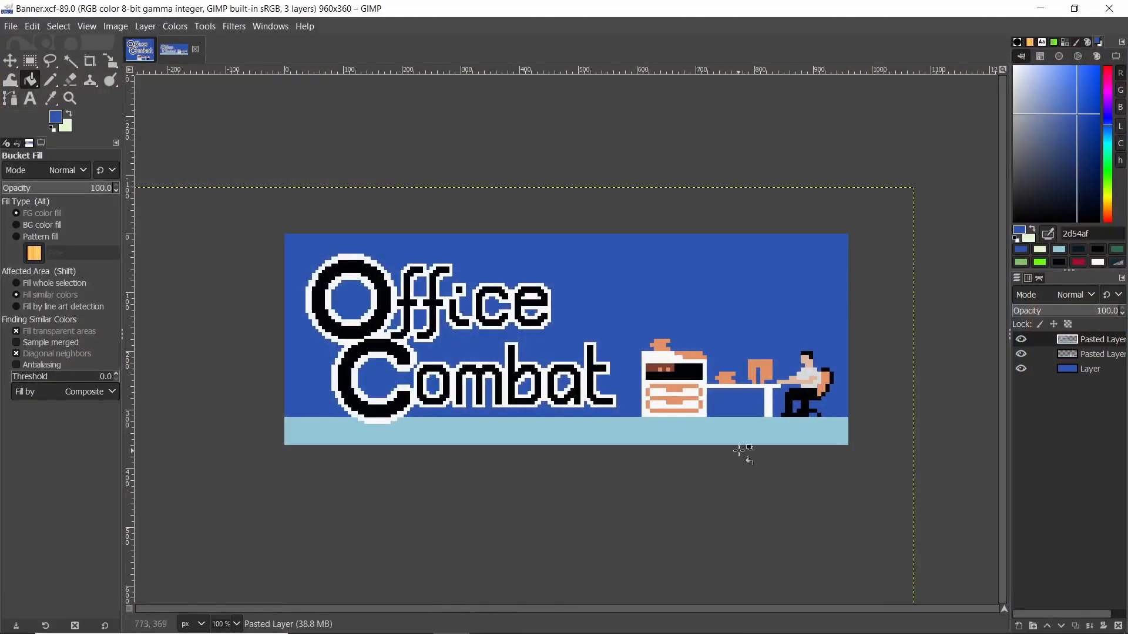
{"action": "left_click", "coordinate": [96, 22]}
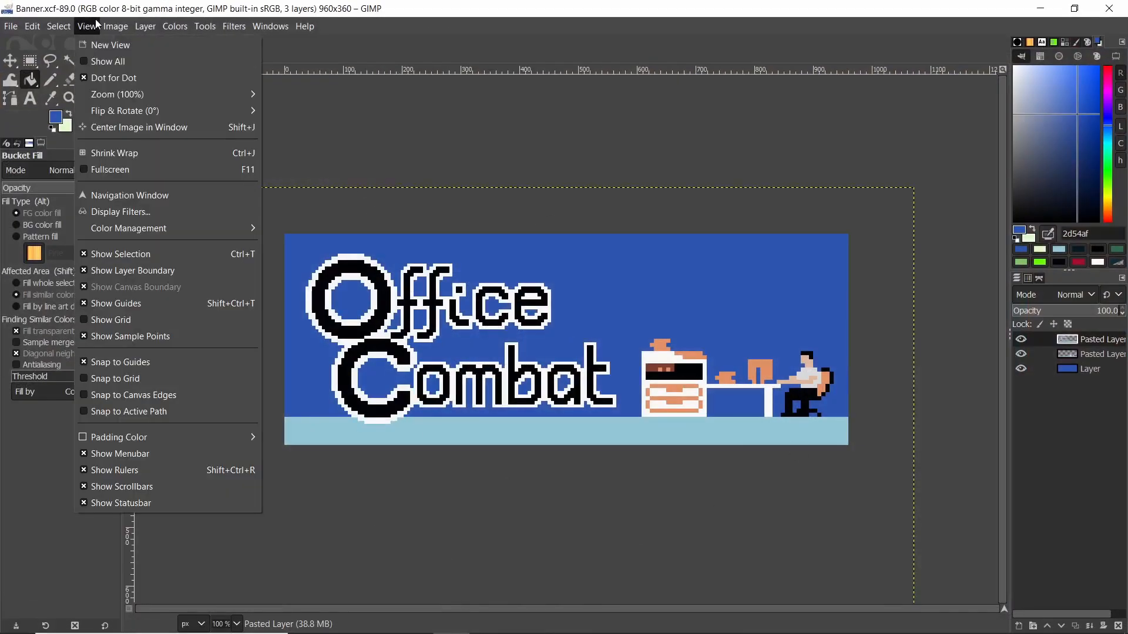
{"action": "mouse_move", "coordinate": [118, 27]}
{"action": "left_click", "coordinate": [143, 146]}
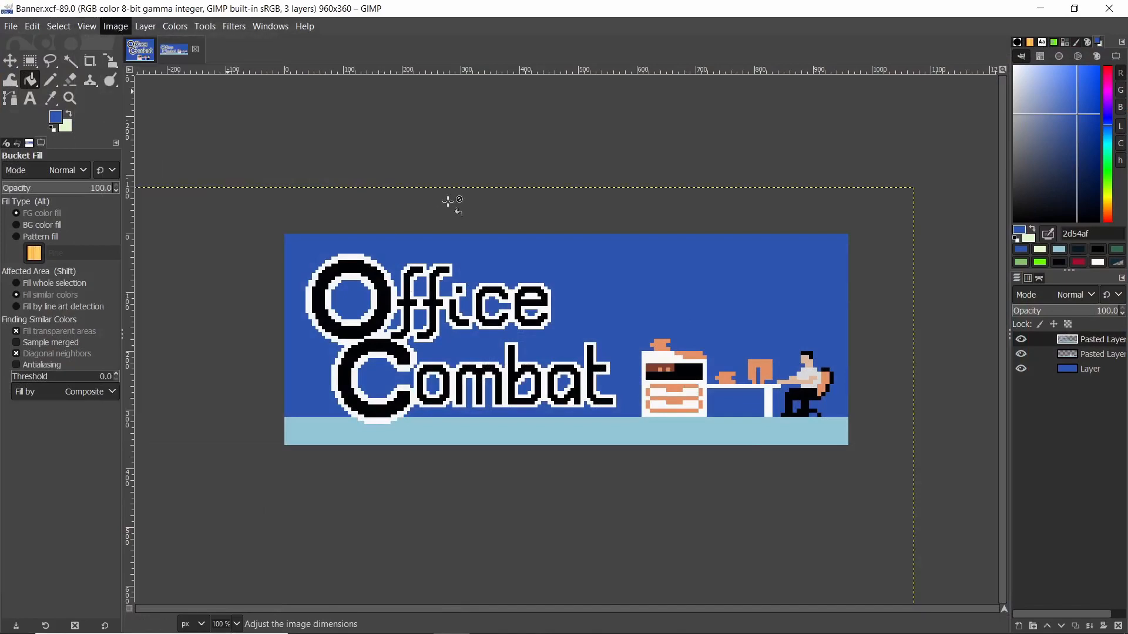
{"action": "left_click_drag", "start_coordinate": [552, 171], "coordinate": [676, 171]}
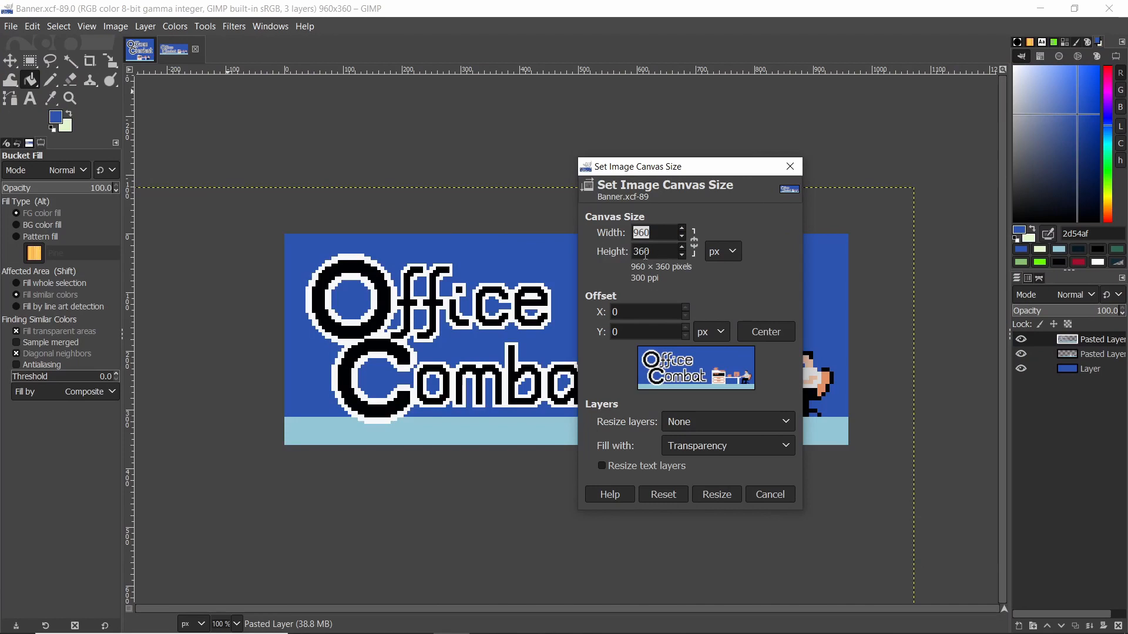
{"action": "left_click_drag", "start_coordinate": [662, 167], "coordinate": [826, 153]}
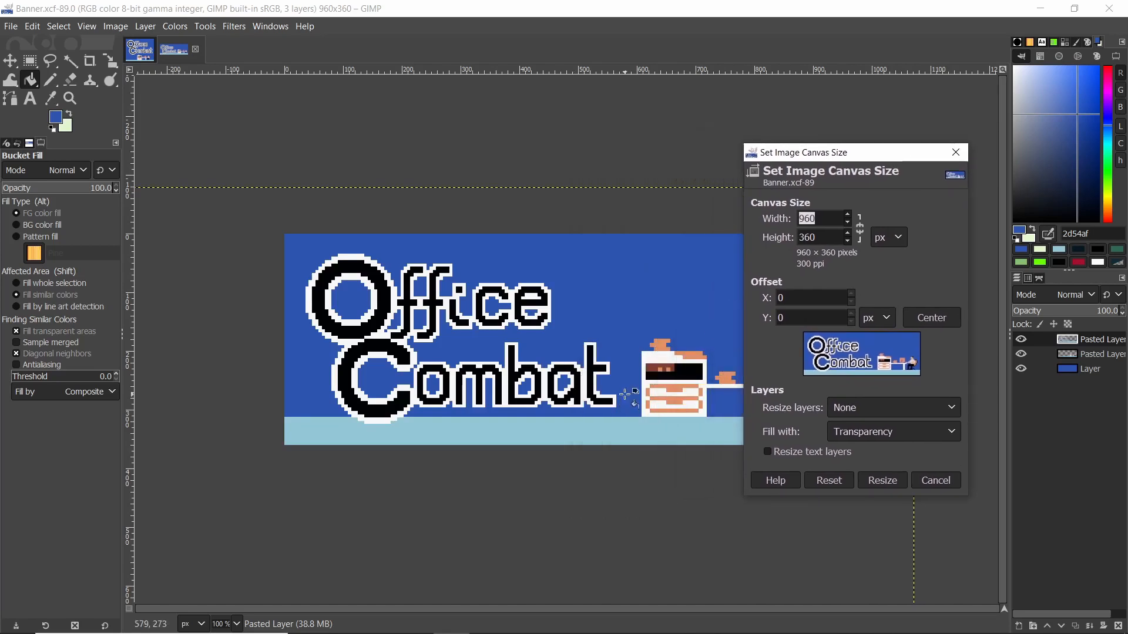
{"action": "left_click", "coordinate": [405, 624]}
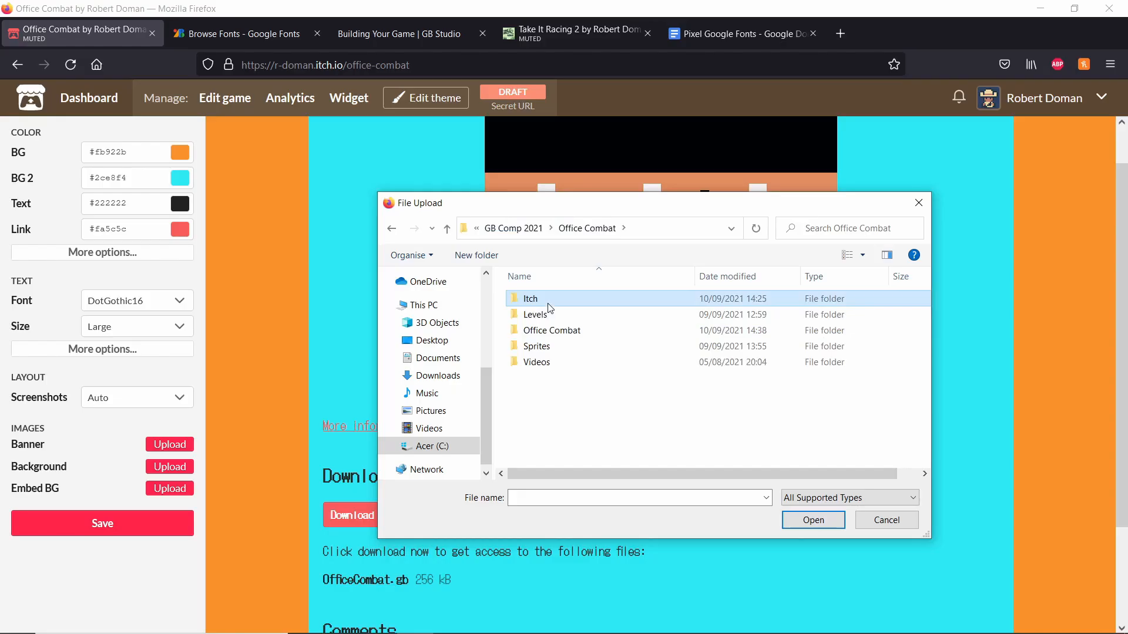
{"action": "double_click", "coordinate": [554, 302]}
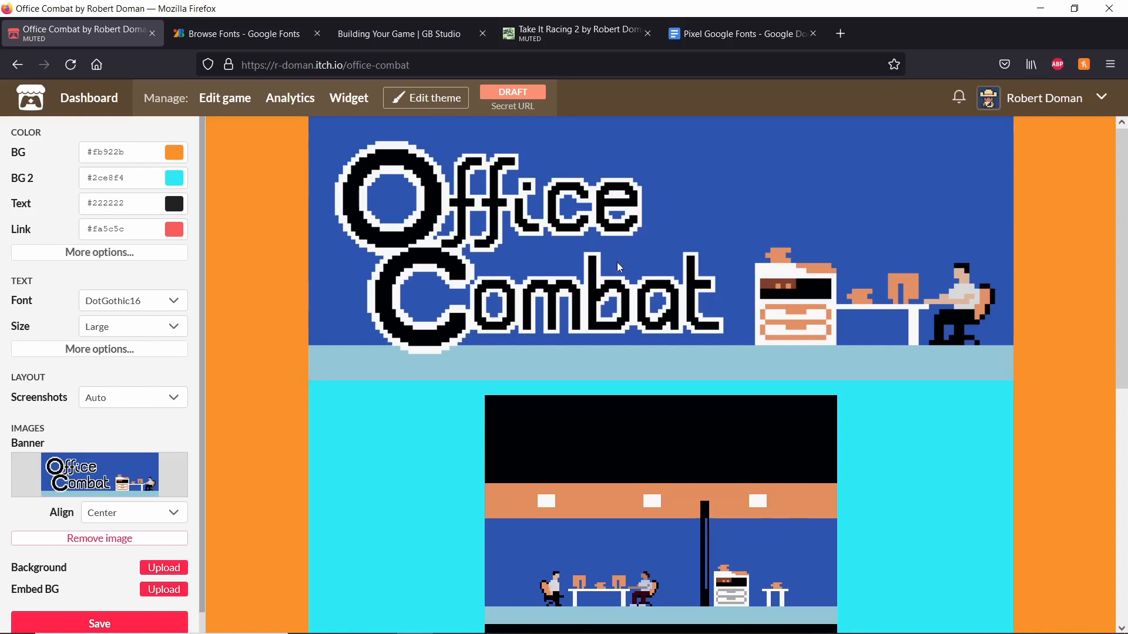
Review the page with its new banner, from the header down to the download and comments sections
{"action": "scroll", "coordinate": [652, 258], "scroll_direction": "down", "scroll_amount": 3}
{"action": "scroll", "coordinate": [411, 352], "scroll_direction": "up", "scroll_amount": 3}
{"action": "scroll", "coordinate": [168, 552], "scroll_direction": "down", "scroll_amount": 1}
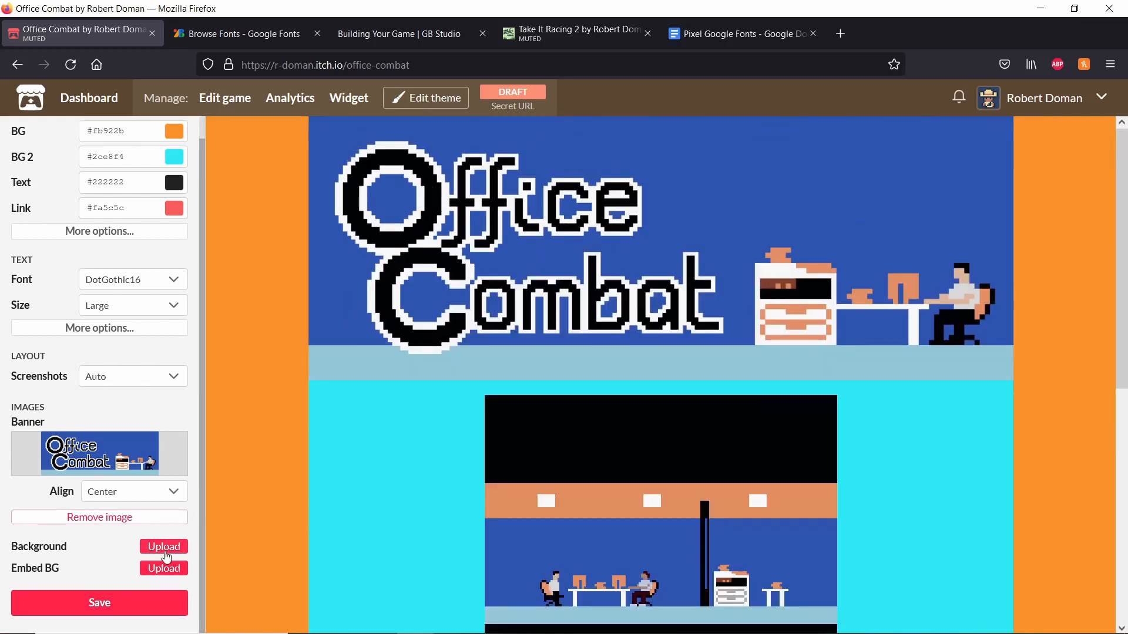
{"action": "scroll", "coordinate": [308, 474], "scroll_direction": "down", "scroll_amount": 2}
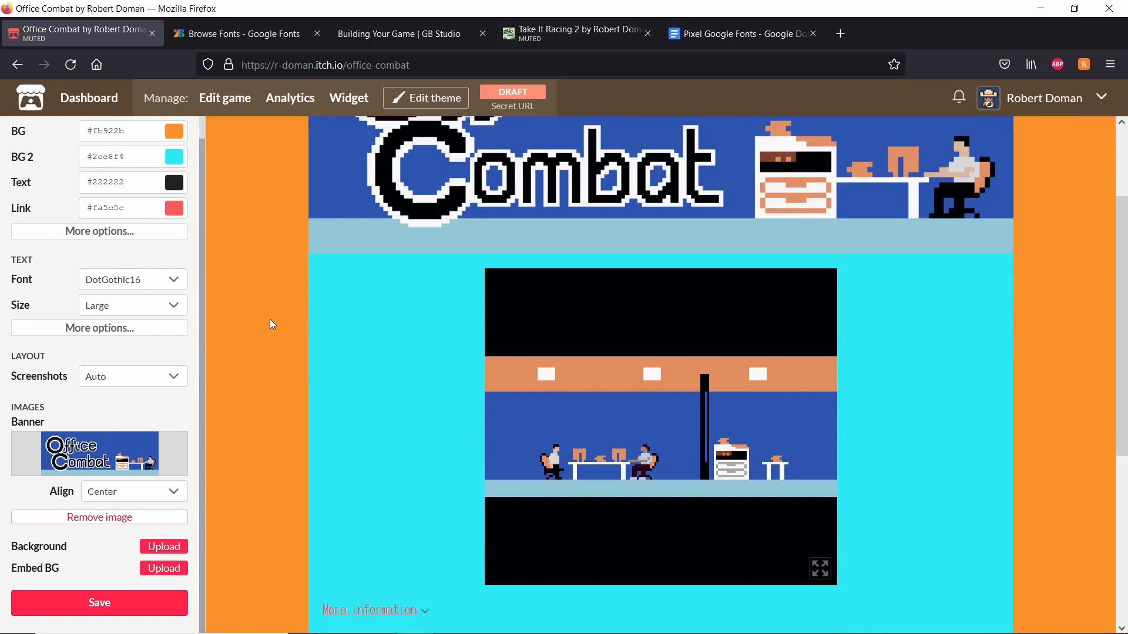
{"action": "scroll", "coordinate": [269, 315], "scroll_direction": "up", "scroll_amount": 2}
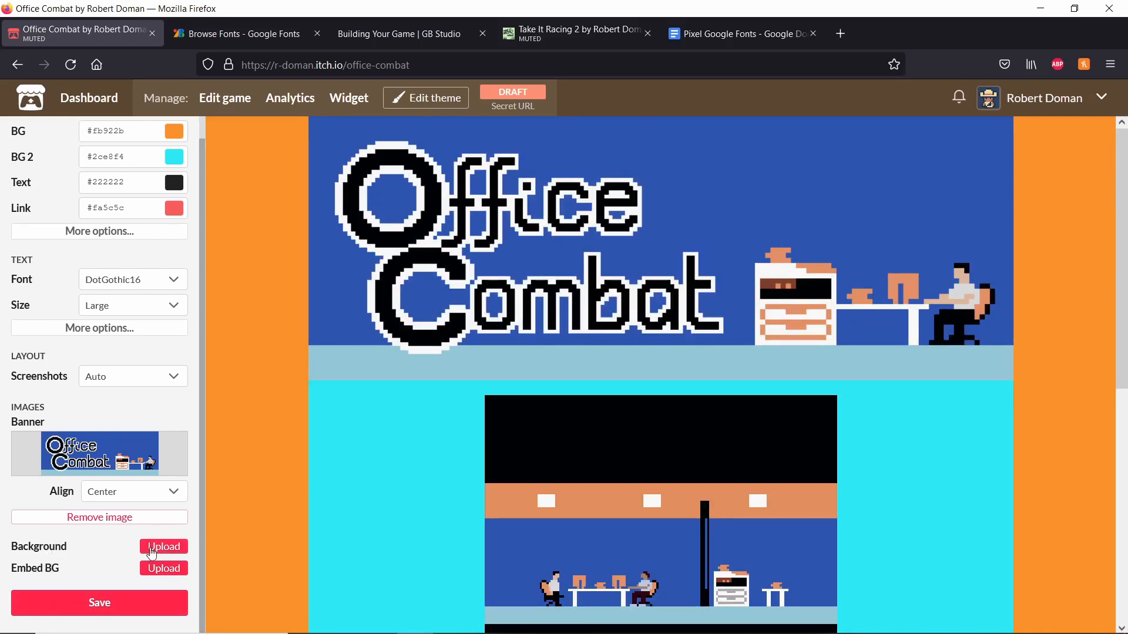
{"action": "scroll", "coordinate": [466, 391], "scroll_direction": "down", "scroll_amount": 7}
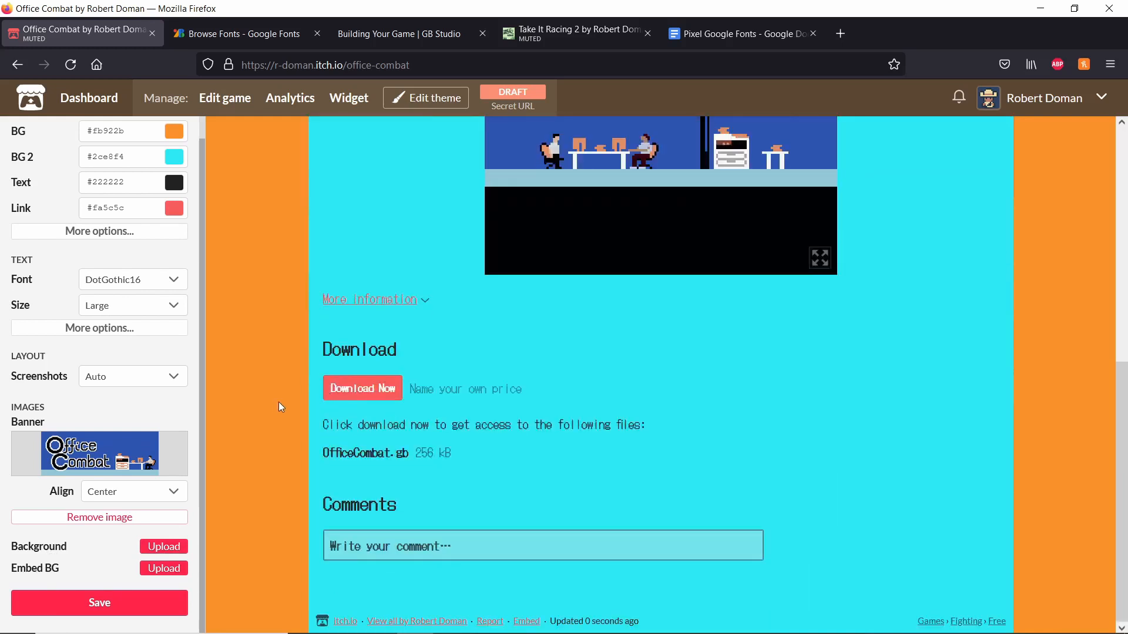
{"action": "scroll", "coordinate": [216, 460], "scroll_direction": "up", "scroll_amount": 4}
{"action": "scroll", "coordinate": [217, 460], "scroll_direction": "up", "scroll_amount": 3}
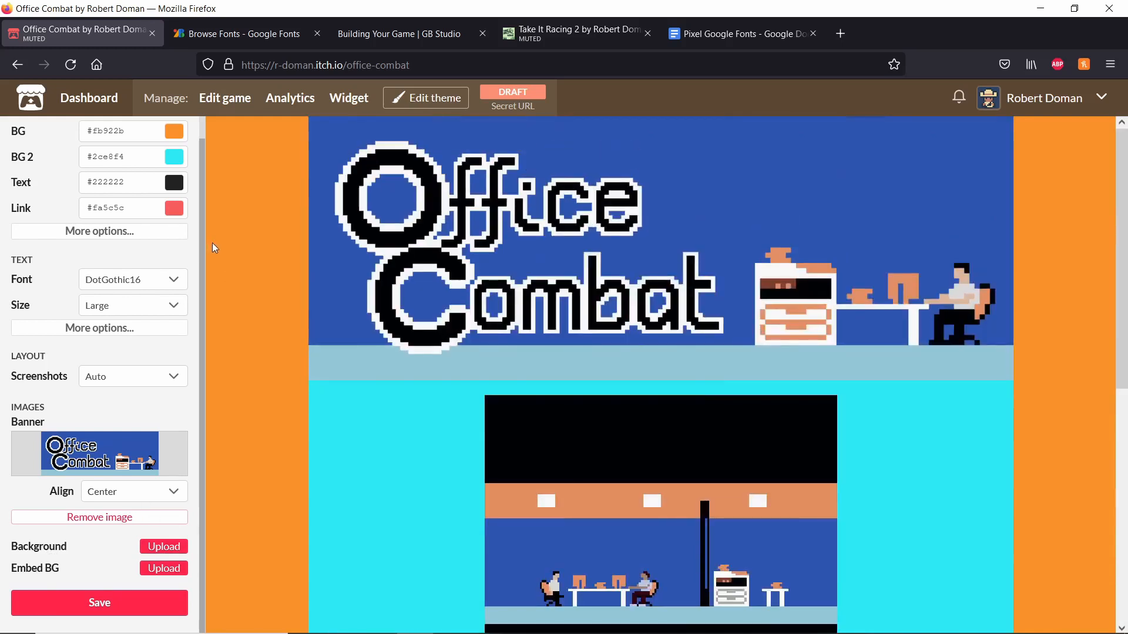
{"action": "scroll", "coordinate": [147, 358], "scroll_direction": "up", "scroll_amount": 1}
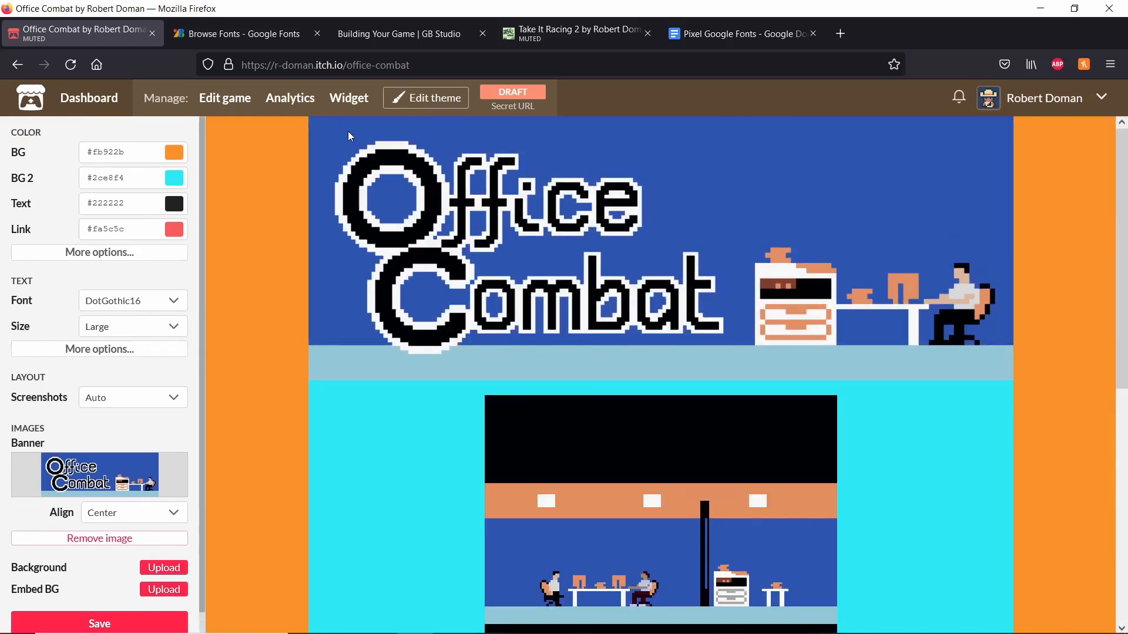
Save the page theme and open the Office Combat project's edit form at the cover image area
{"action": "scroll", "coordinate": [100, 411], "scroll_direction": "down", "scroll_amount": 1}
{"action": "left_click", "coordinate": [100, 608]}
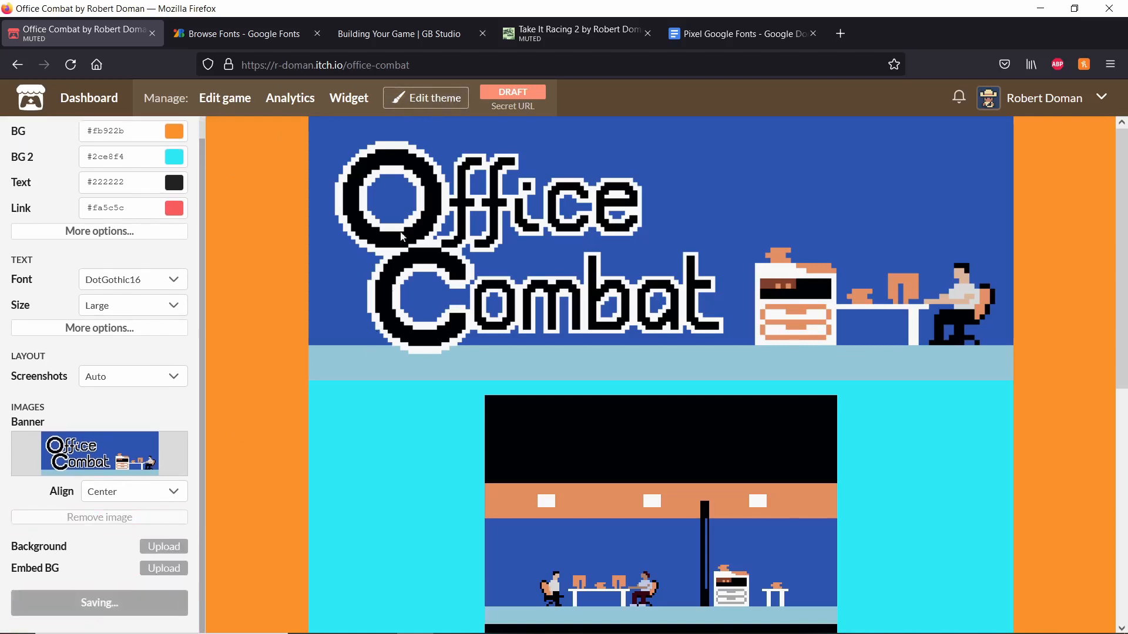
{"action": "scroll", "coordinate": [204, 290], "scroll_direction": "up", "scroll_amount": 20}
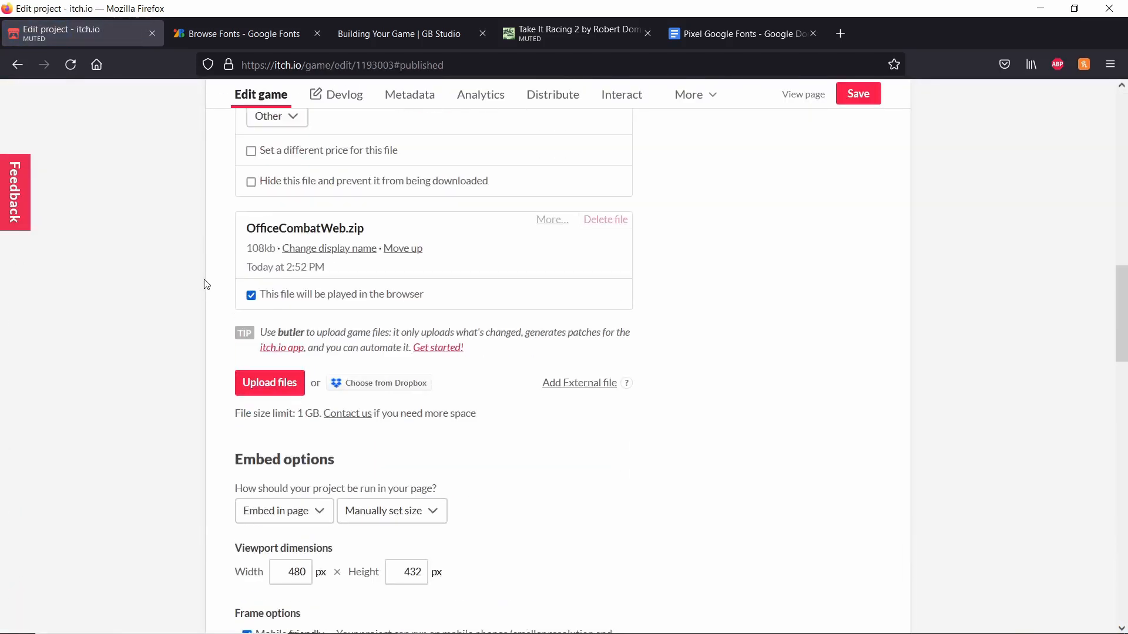
{"action": "scroll", "coordinate": [204, 286], "scroll_direction": "up", "scroll_amount": 15}
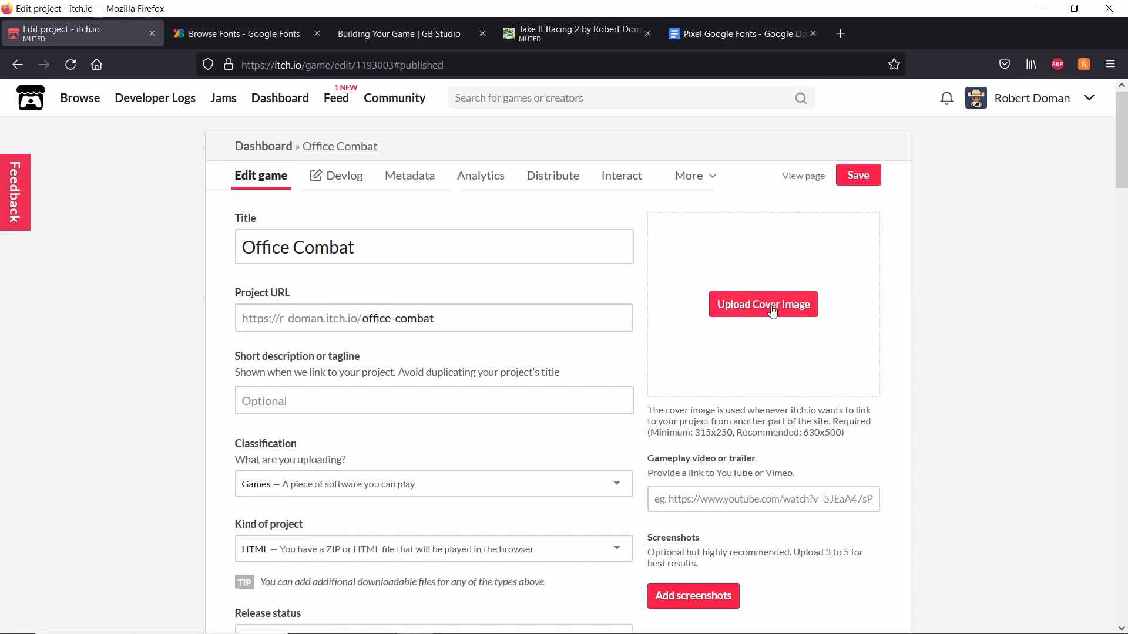
Check the recommended cover image dimensions, and switch to GIMP to check the canvas size of Cover.xcf
{"action": "left_click_drag", "start_coordinate": [802, 433], "coordinate": [837, 435]}
{"action": "left_click", "coordinate": [862, 435]}
{"action": "key", "text": "alt+Tab"}
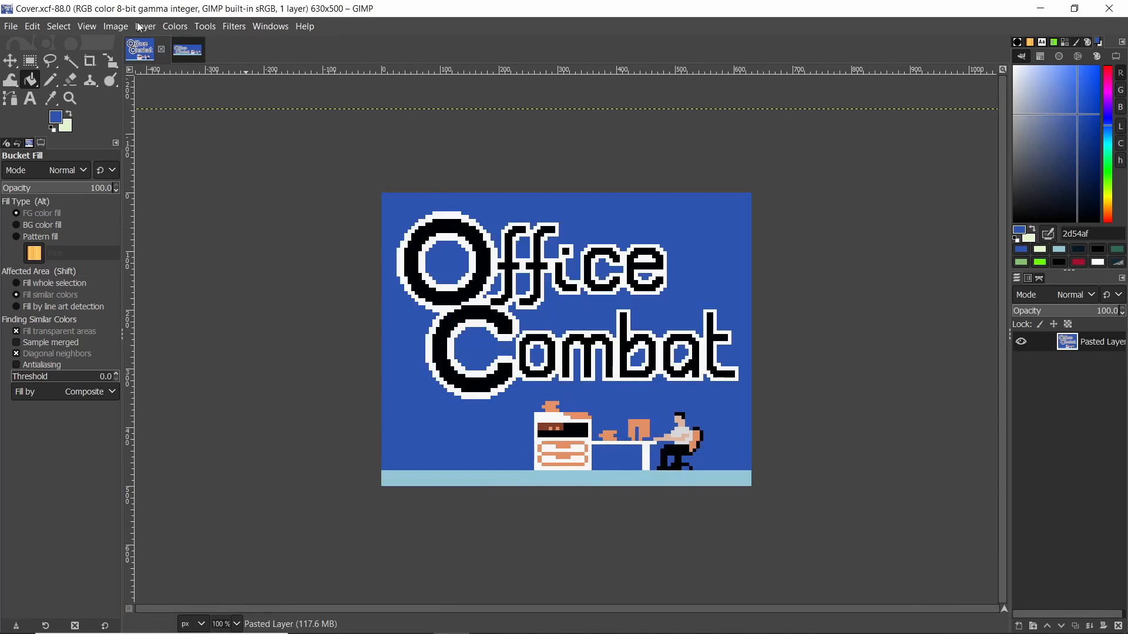
{"action": "left_click", "coordinate": [125, 25]}
{"action": "left_click", "coordinate": [132, 145]}
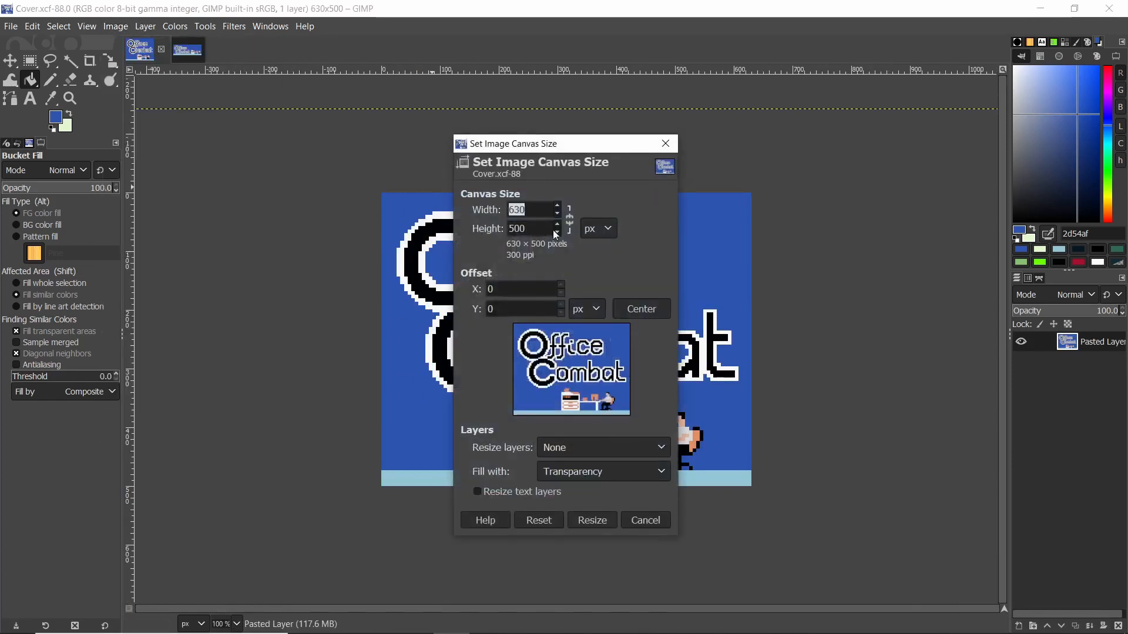
{"action": "left_click", "coordinate": [645, 520]}
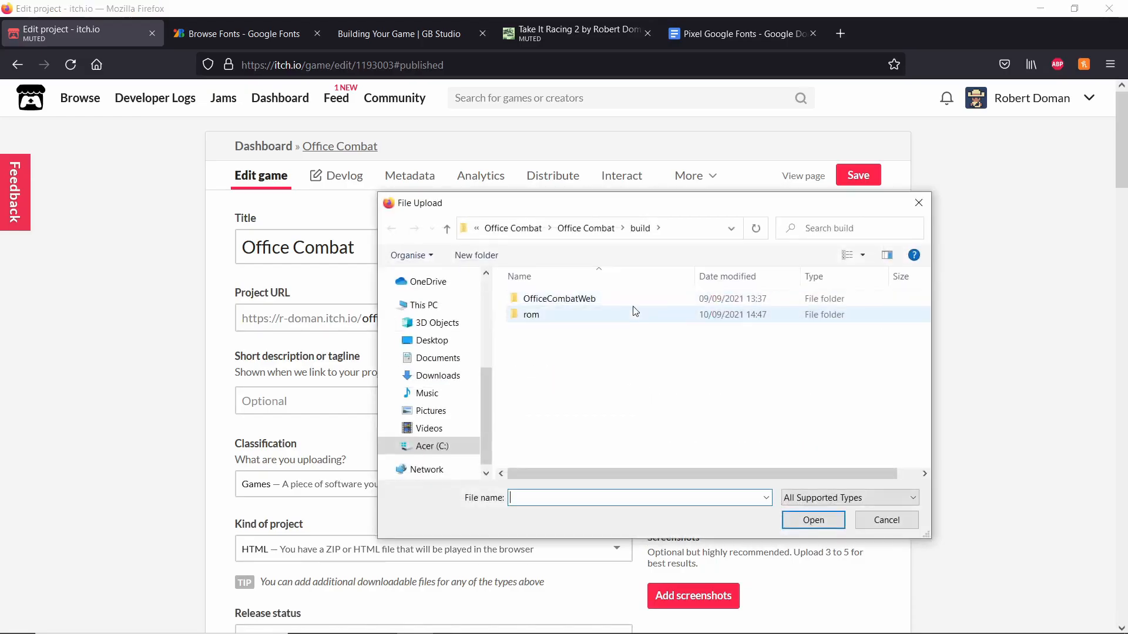
Upload the game's cover image from the subfolder inside the outer Office Combat folder
{"action": "left_click", "coordinate": [585, 228]}
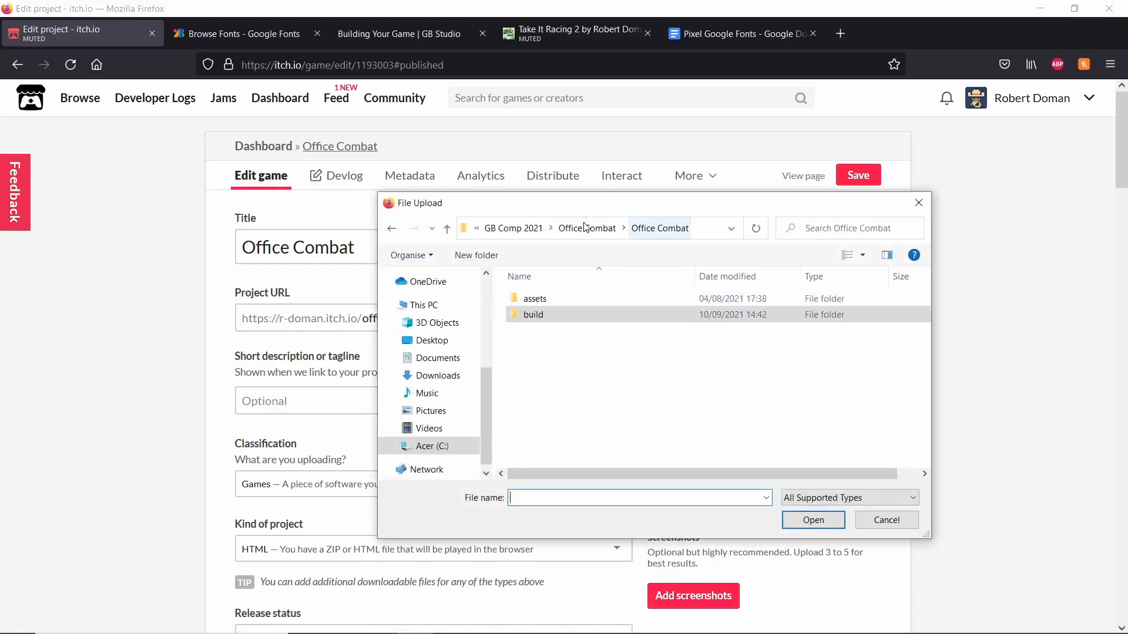
{"action": "left_click", "coordinate": [584, 229]}
{"action": "double_click", "coordinate": [564, 299]}
{"action": "left_click", "coordinate": [630, 312]}
{"action": "left_click", "coordinate": [813, 520]}
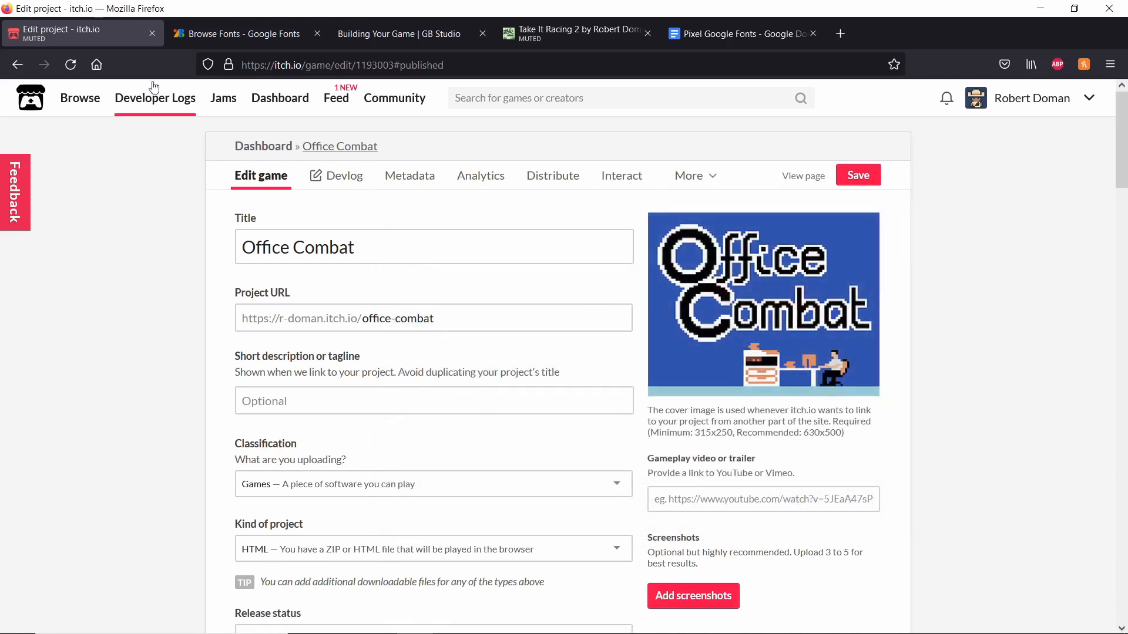
Open the itch.io game listing in a new tab and examine the cover images and preview pop-ups of the popular games
{"action": "middle_click", "coordinate": [80, 98]}
{"action": "left_click", "coordinate": [240, 38]}
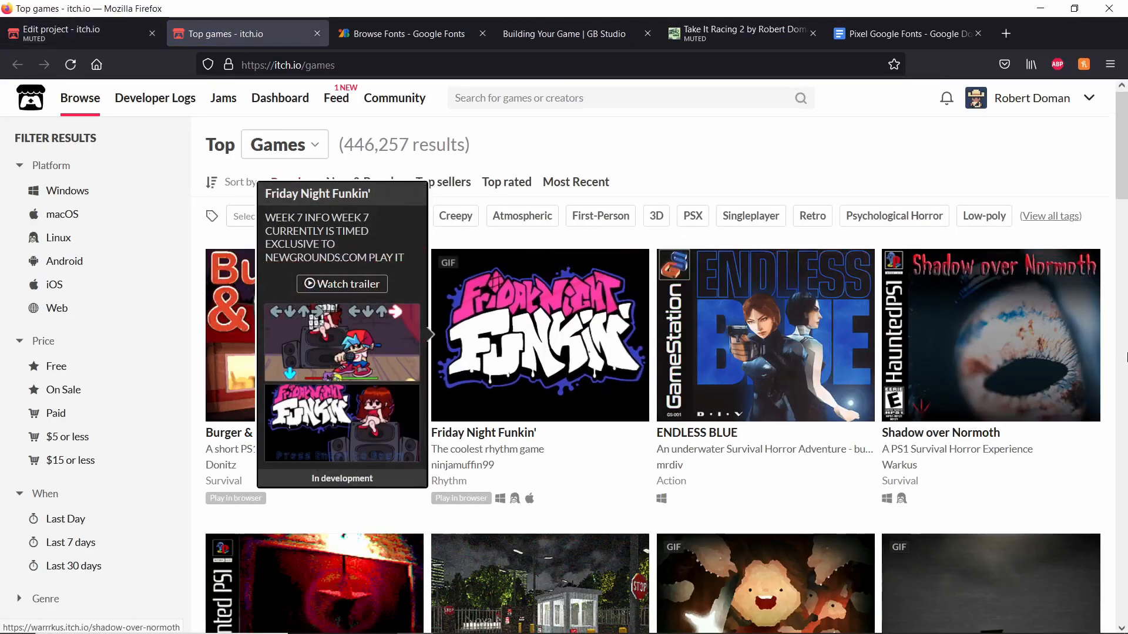
{"action": "scroll", "coordinate": [1047, 289], "scroll_direction": "down", "scroll_amount": 10}
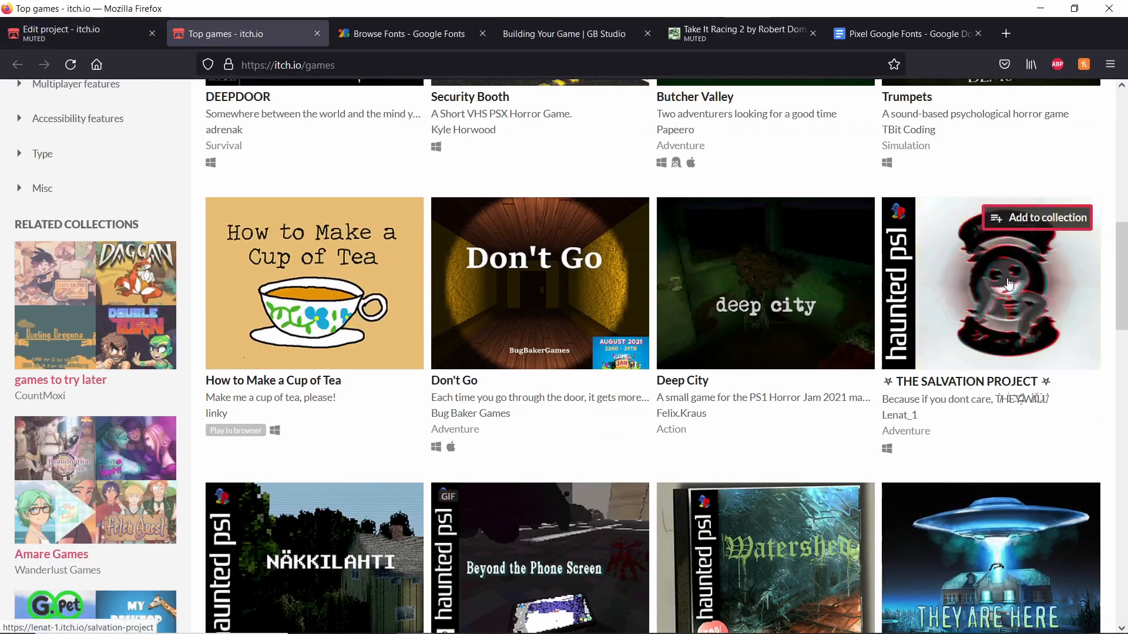
{"action": "scroll", "coordinate": [1117, 298], "scroll_direction": "up", "scroll_amount": 5}
{"action": "scroll", "coordinate": [1117, 298], "scroll_direction": "up", "scroll_amount": 5}
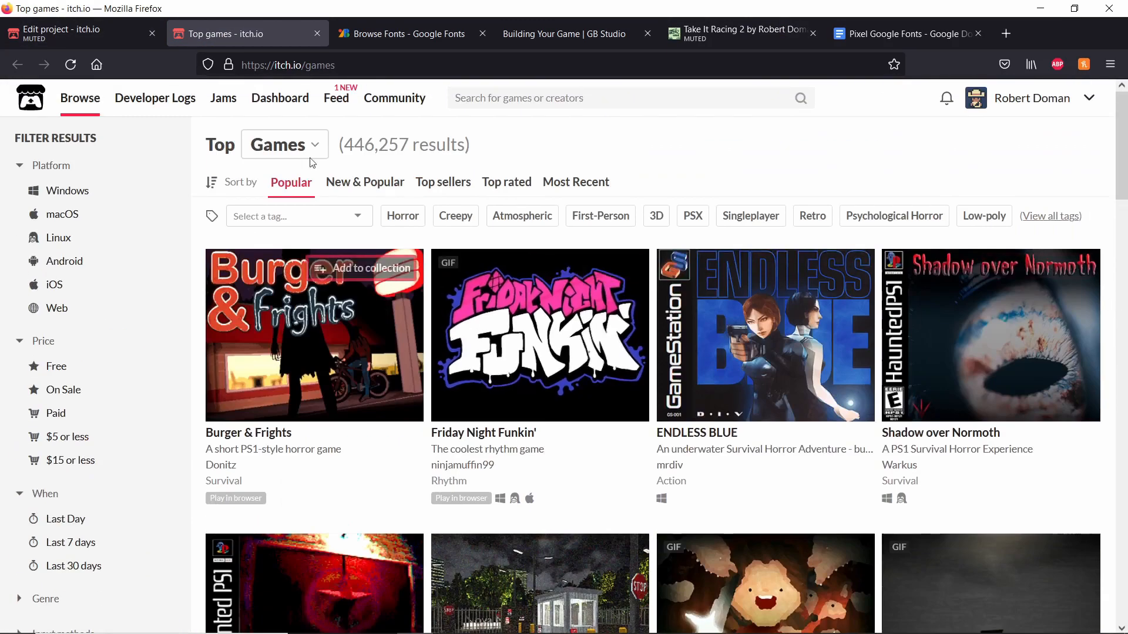
{"action": "mouse_move", "coordinate": [556, 344]}
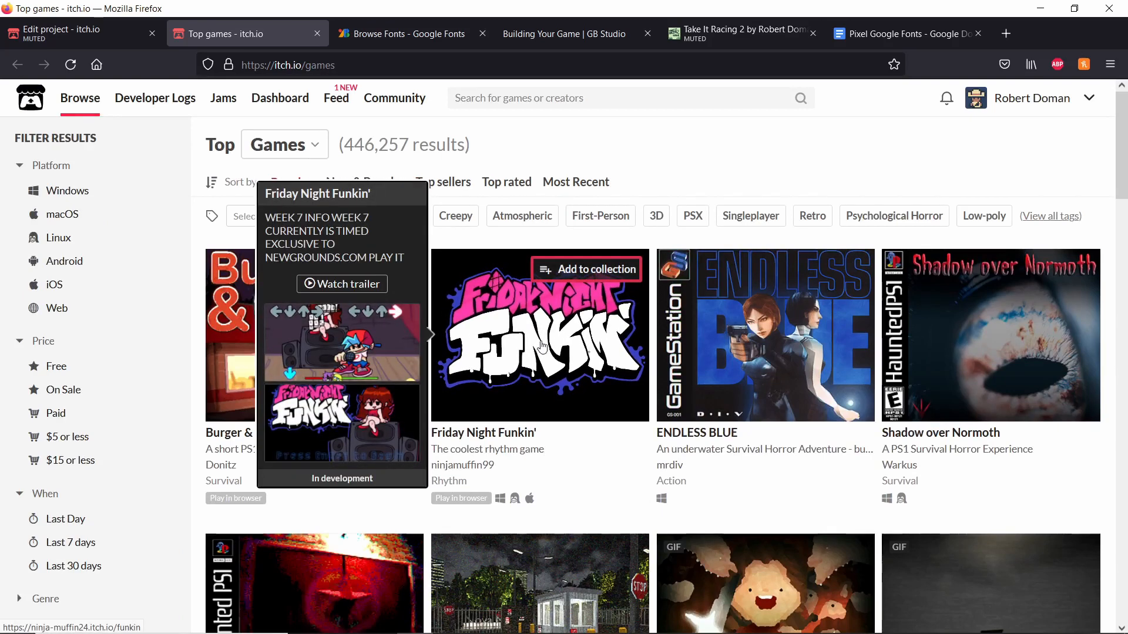
{"action": "mouse_move", "coordinate": [805, 336]}
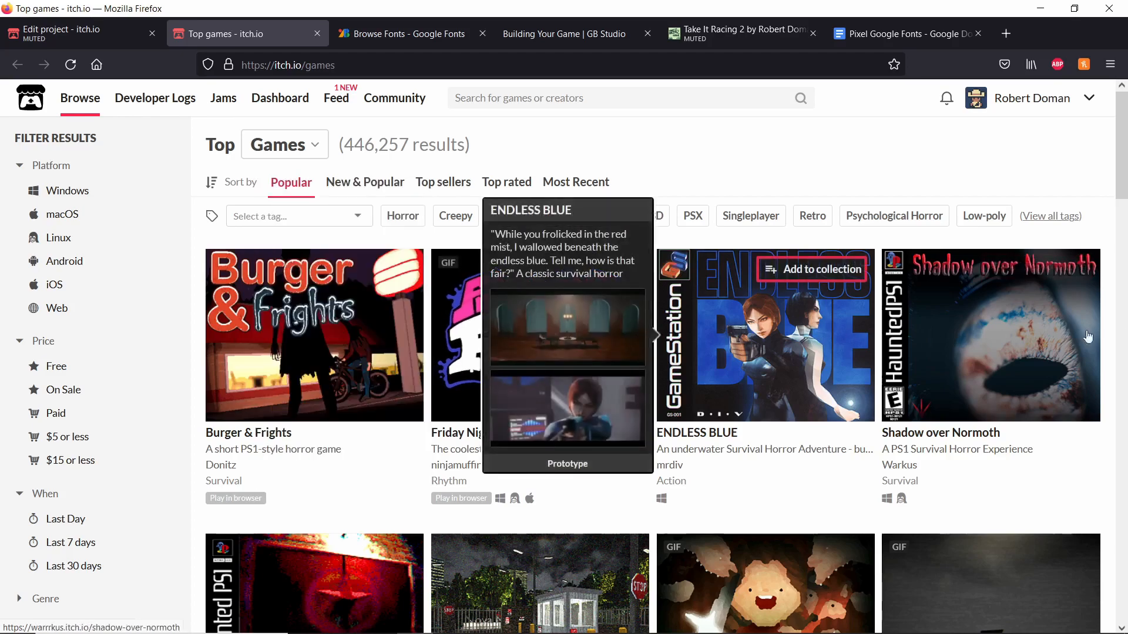
{"action": "scroll", "coordinate": [964, 318], "scroll_direction": "down", "scroll_amount": 7}
{"action": "scroll", "coordinate": [1125, 300], "scroll_direction": "up", "scroll_amount": 6}
{"action": "scroll", "coordinate": [1125, 299], "scroll_direction": "up", "scroll_amount": 1}
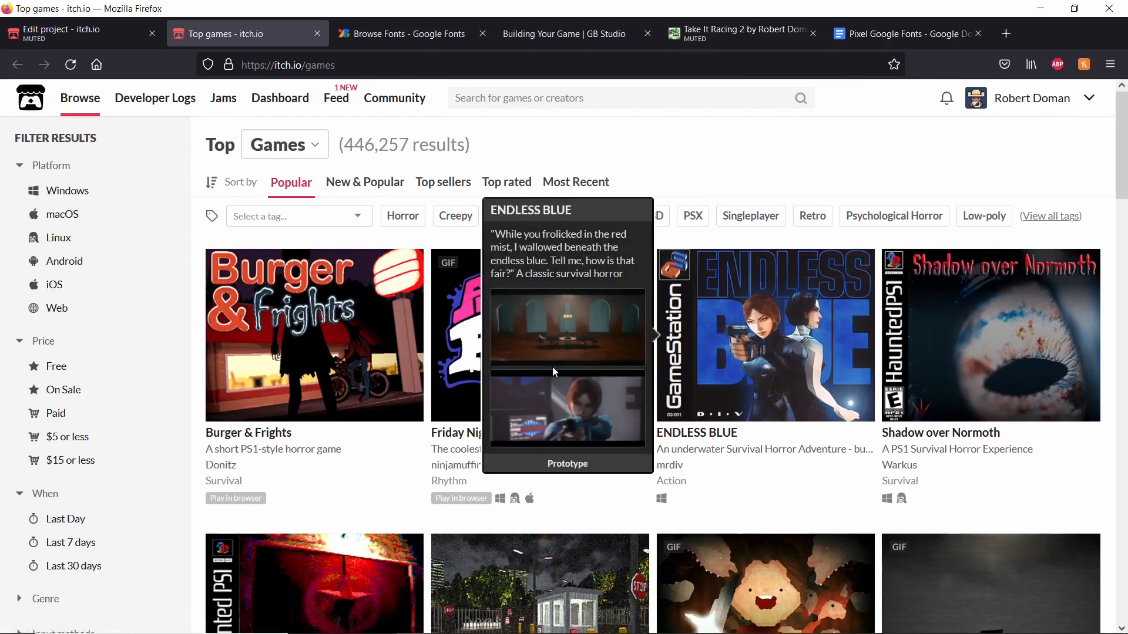
Return to the Office Combat edit form and look it over from the title to the embed options
{"action": "left_click", "coordinate": [88, 34]}
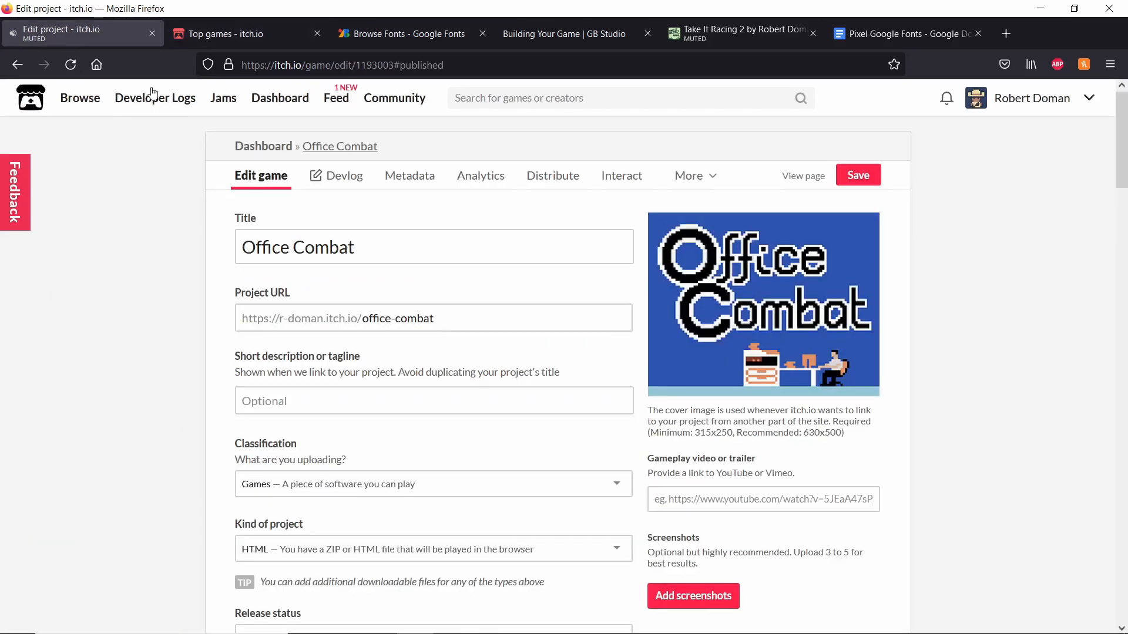
{"action": "scroll", "coordinate": [118, 350], "scroll_direction": "down", "scroll_amount": 4}
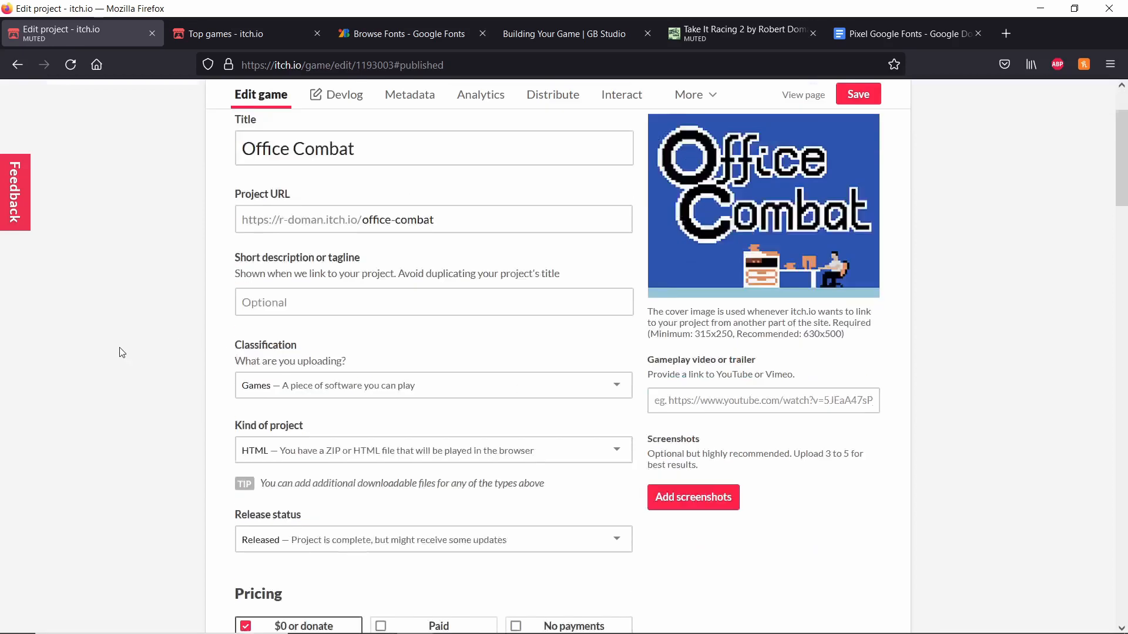
{"action": "scroll", "coordinate": [118, 350], "scroll_direction": "up", "scroll_amount": 4}
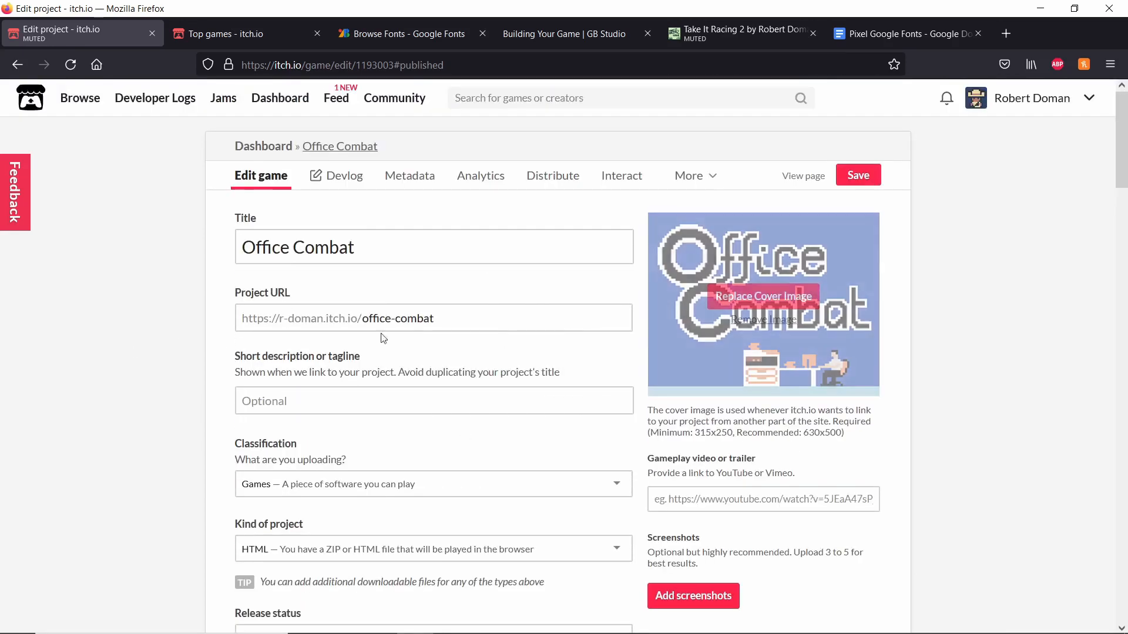
{"action": "scroll", "coordinate": [350, 269], "scroll_direction": "down", "scroll_amount": 10}
{"action": "scroll", "coordinate": [159, 329], "scroll_direction": "down", "scroll_amount": 15}
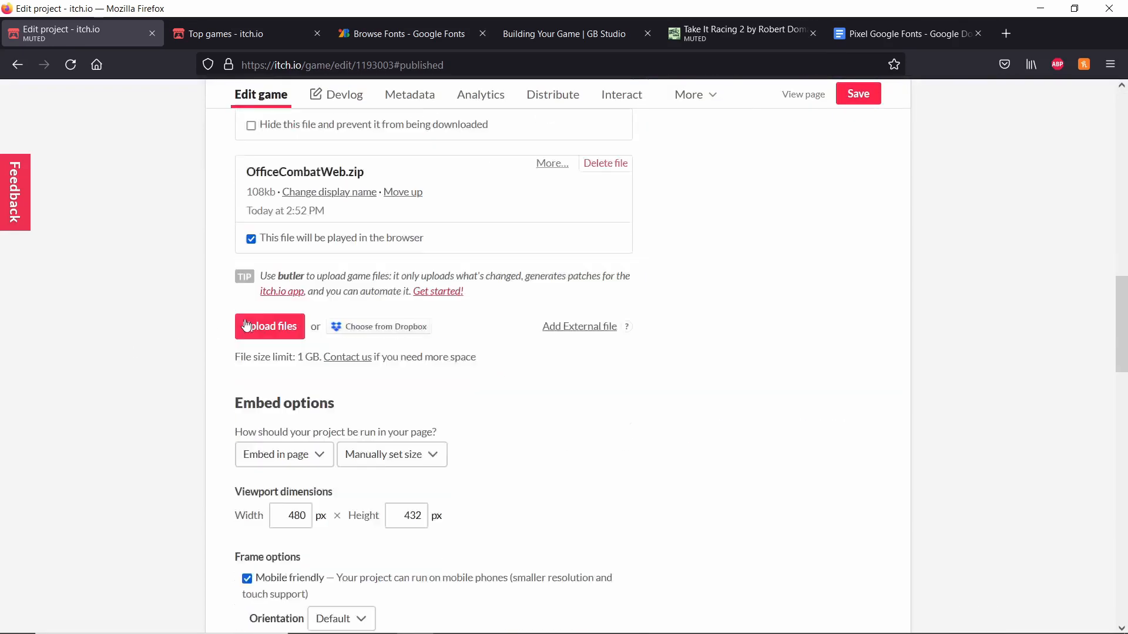
{"action": "scroll", "coordinate": [160, 329], "scroll_direction": "up", "scroll_amount": 20}
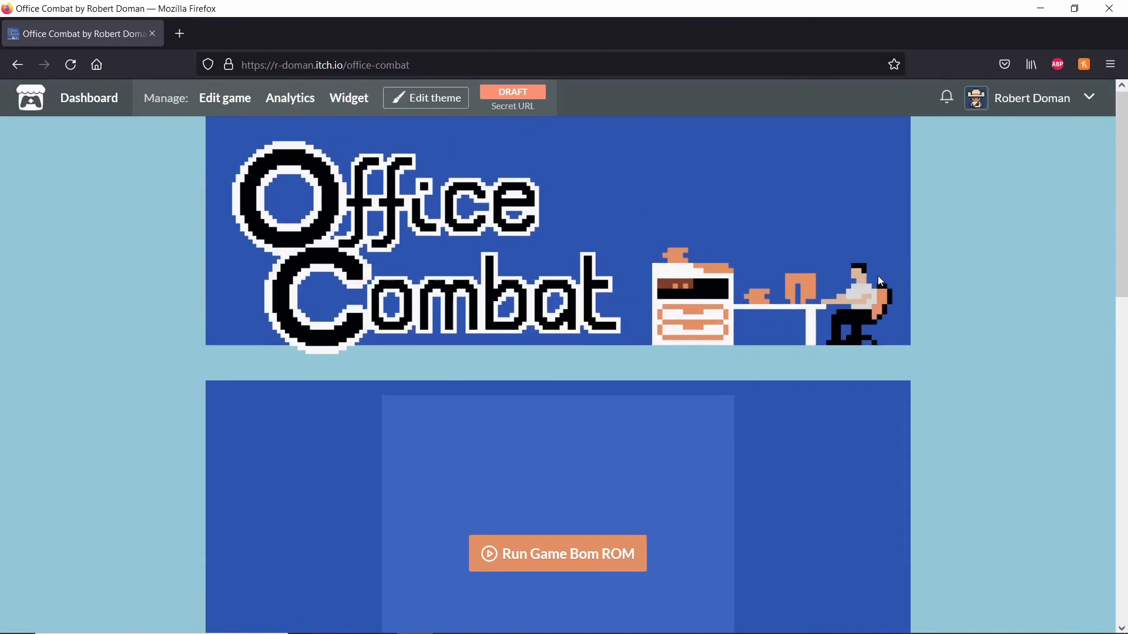
Review the header of the finished blue-themed Office Combat page and run the embedded game
{"action": "scroll", "coordinate": [125, 280], "scroll_direction": "down", "scroll_amount": 2}
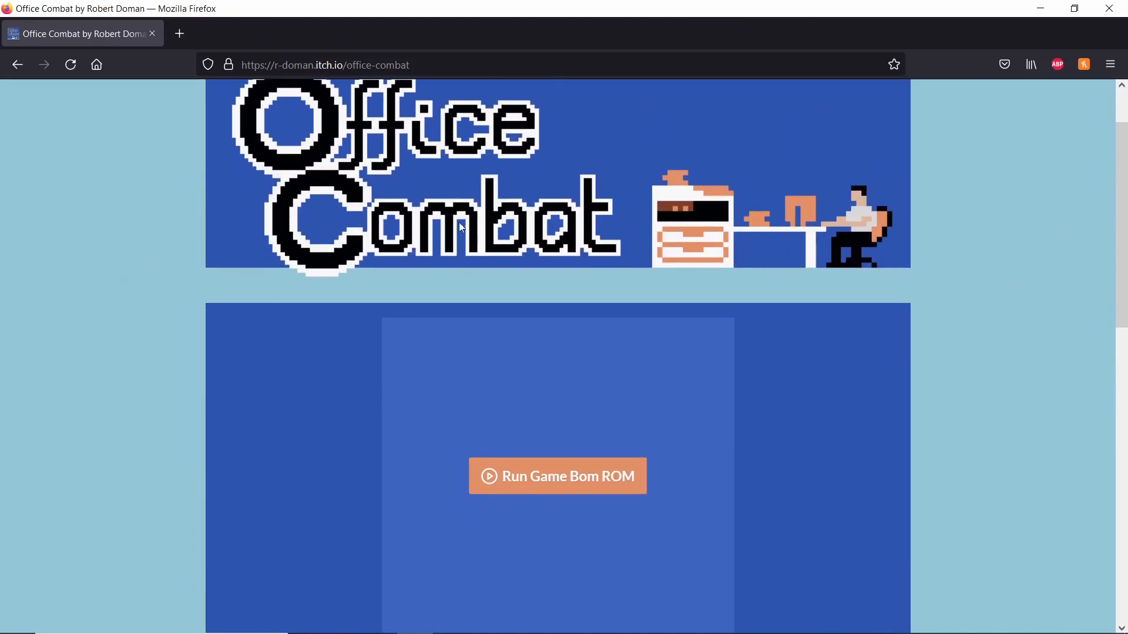
{"action": "scroll", "coordinate": [459, 222], "scroll_direction": "up", "scroll_amount": 2}
{"action": "scroll", "coordinate": [239, 316], "scroll_direction": "down", "scroll_amount": 2}
{"action": "scroll", "coordinate": [365, 294], "scroll_direction": "down", "scroll_amount": 4}
{"action": "left_click", "coordinate": [541, 335]}
Look through the finished page's game player, description, controls table, download files and comments section
{"action": "scroll", "coordinate": [209, 327], "scroll_direction": "down", "scroll_amount": 6}
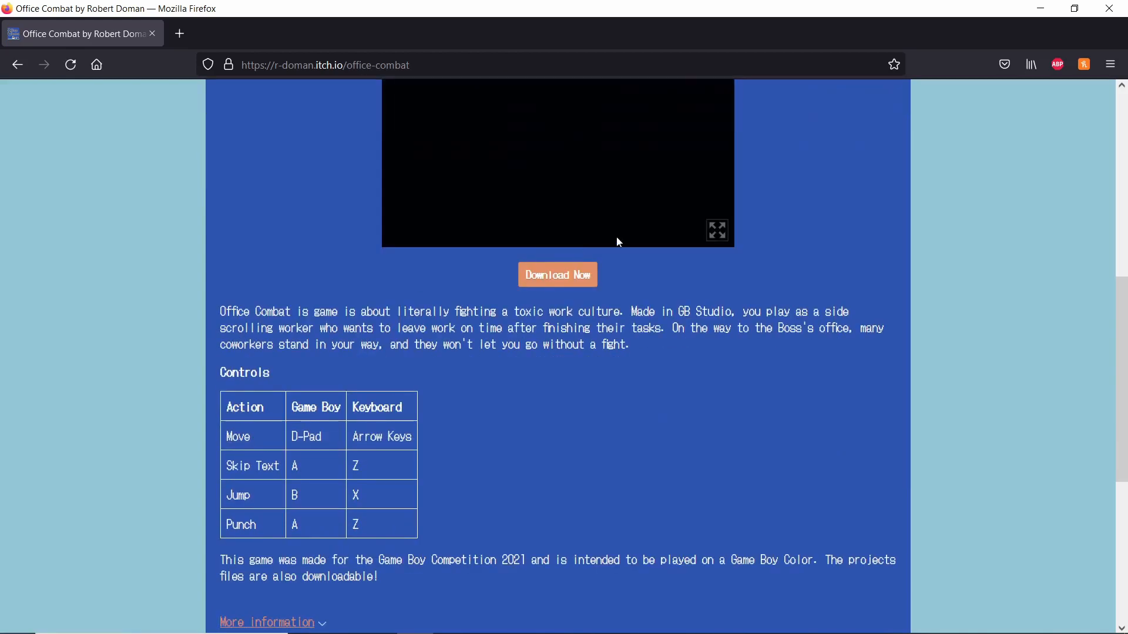
{"action": "scroll", "coordinate": [183, 291], "scroll_direction": "up", "scroll_amount": 3}
{"action": "scroll", "coordinate": [644, 295], "scroll_direction": "down", "scroll_amount": 3}
{"action": "scroll", "coordinate": [369, 341], "scroll_direction": "down", "scroll_amount": 10}
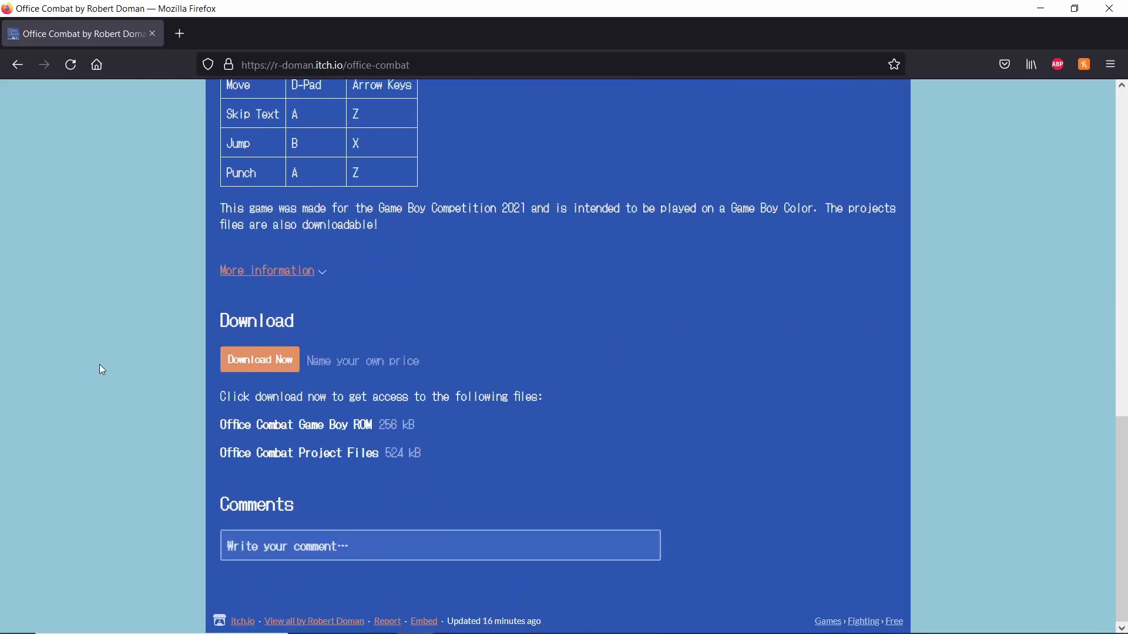
{"action": "scroll", "coordinate": [100, 364], "scroll_direction": "up", "scroll_amount": 7}
{"action": "scroll", "coordinate": [141, 367], "scroll_direction": "up", "scroll_amount": 7}
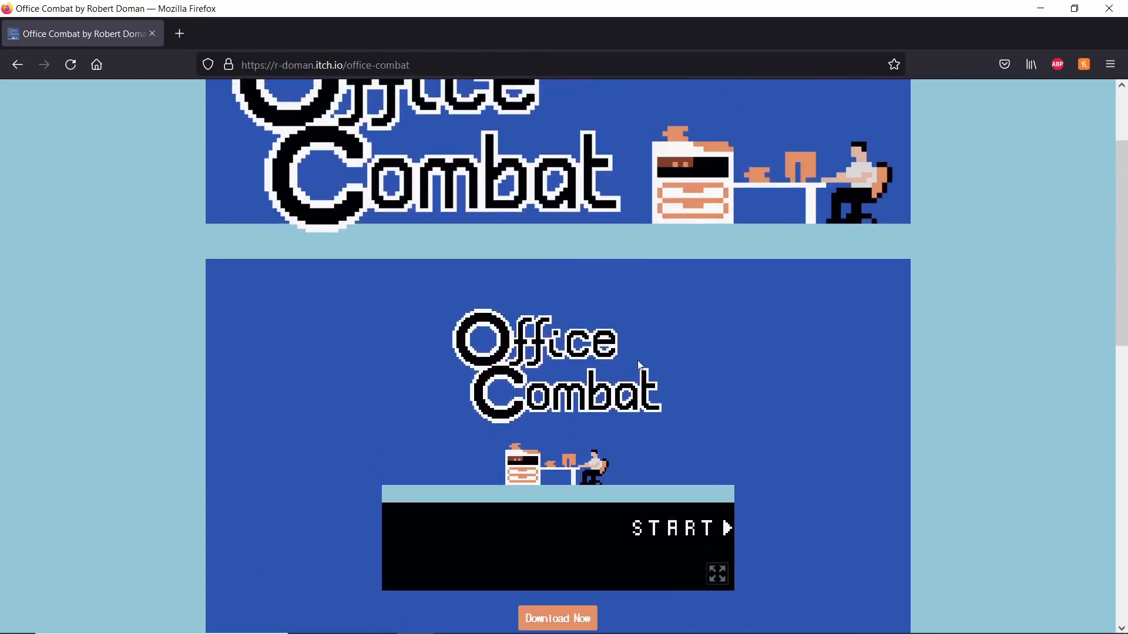
{"action": "scroll", "coordinate": [722, 293], "scroll_direction": "down", "scroll_amount": 3}
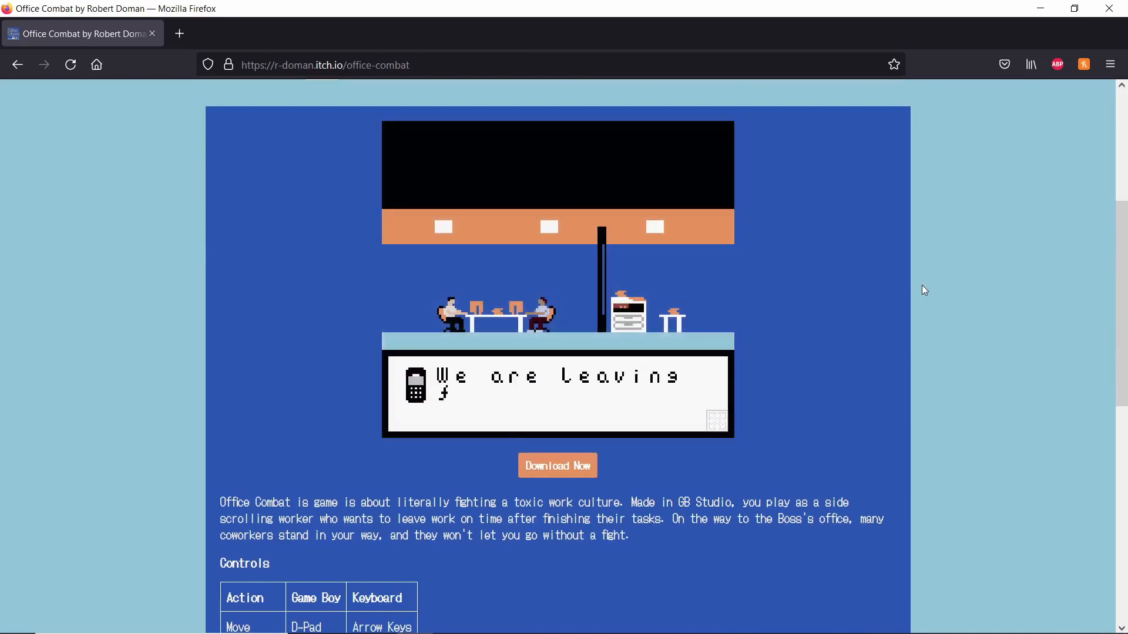
{"action": "scroll", "coordinate": [846, 276], "scroll_direction": "down", "scroll_amount": 9}
{"action": "scroll", "coordinate": [764, 288], "scroll_direction": "up", "scroll_amount": 6}
{"action": "scroll", "coordinate": [675, 299], "scroll_direction": "down", "scroll_amount": 6}
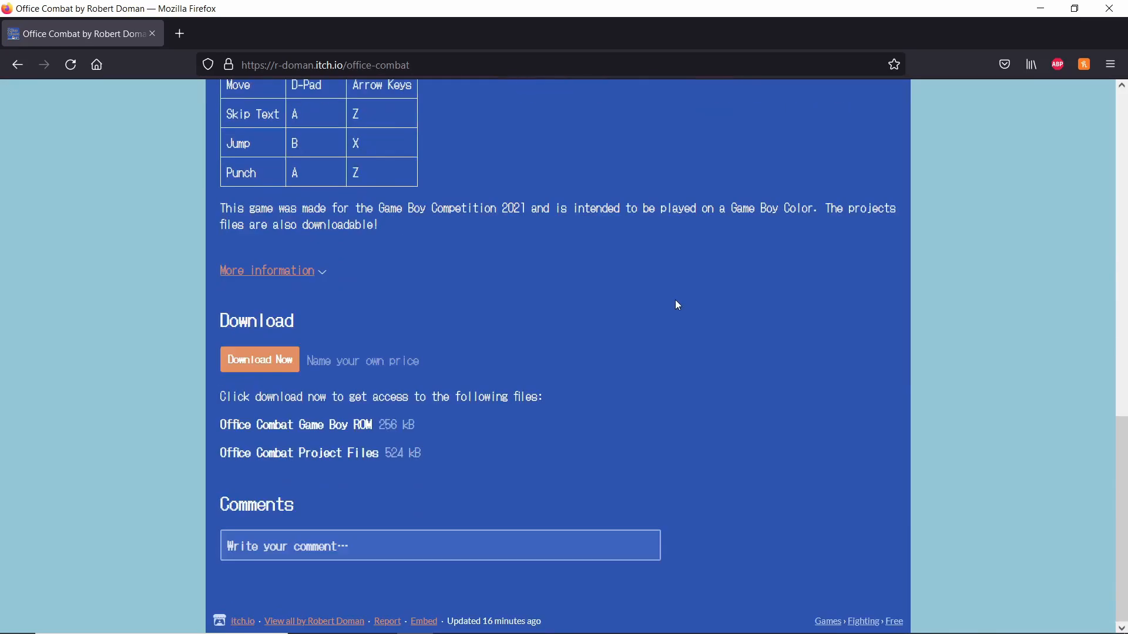
{"action": "scroll", "coordinate": [348, 178], "scroll_direction": "up", "scroll_amount": 12}
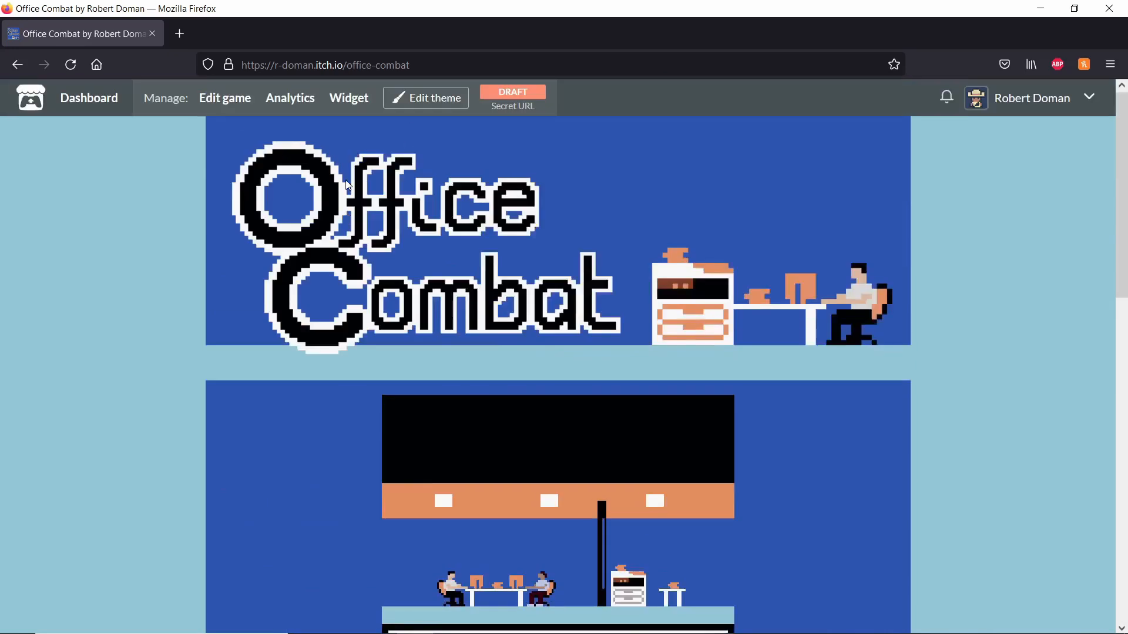
Edit the page theme to set the Screenshots layout to Sidebar, and save it
{"action": "left_click", "coordinate": [445, 90]}
{"action": "scroll", "coordinate": [116, 411], "scroll_direction": "down", "scroll_amount": 1}
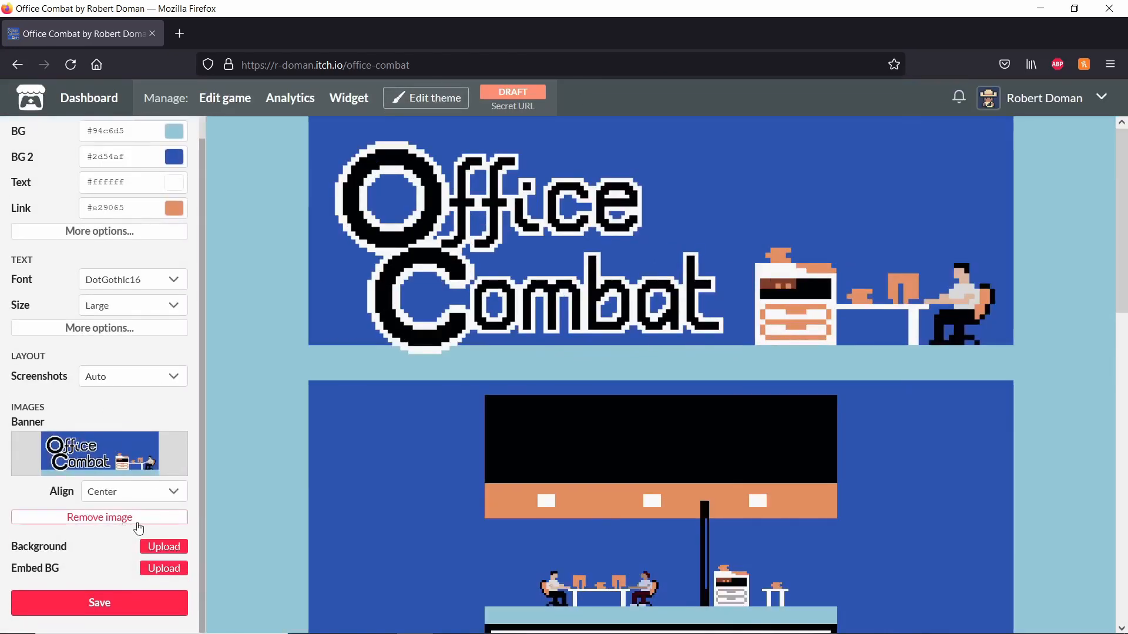
{"action": "left_click", "coordinate": [146, 381]}
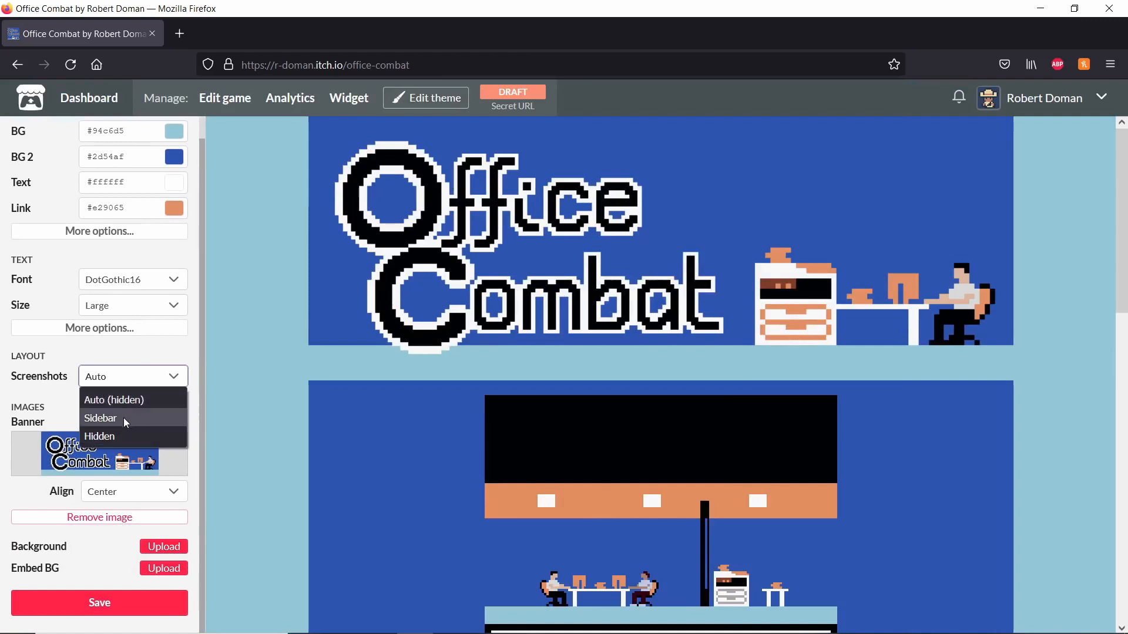
{"action": "left_click", "coordinate": [124, 418]}
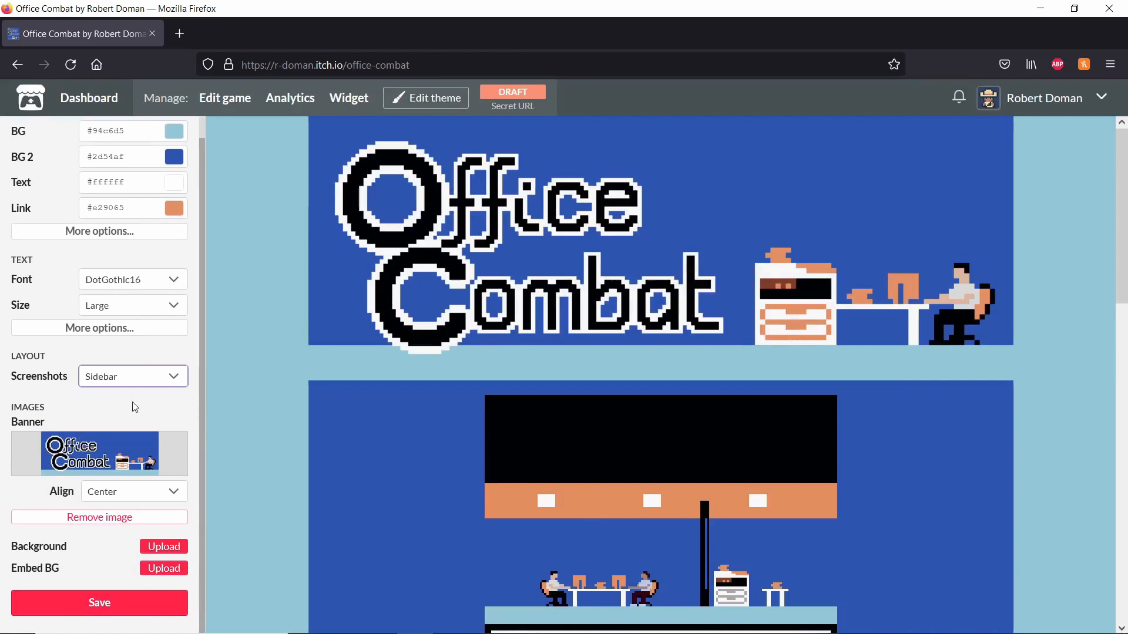
{"action": "left_click", "coordinate": [121, 605]}
Review the screenshots in the page's sidebar alongside the description, download and comments sections
{"action": "scroll", "coordinate": [262, 395], "scroll_direction": "down", "scroll_amount": 10}
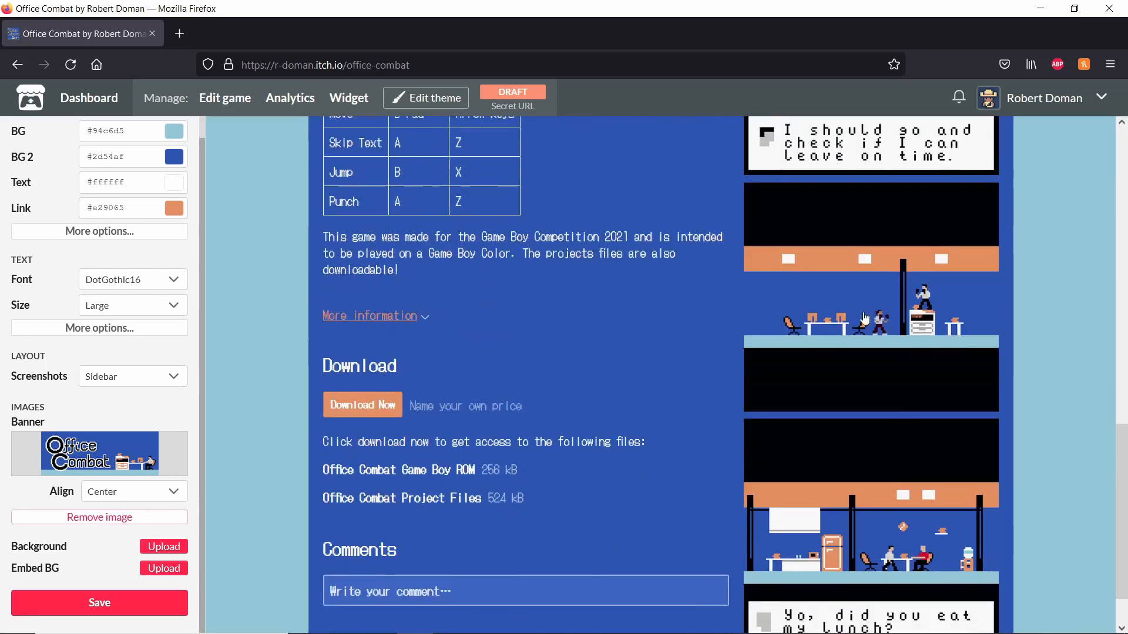
{"action": "scroll", "coordinate": [898, 404], "scroll_direction": "up", "scroll_amount": 9}
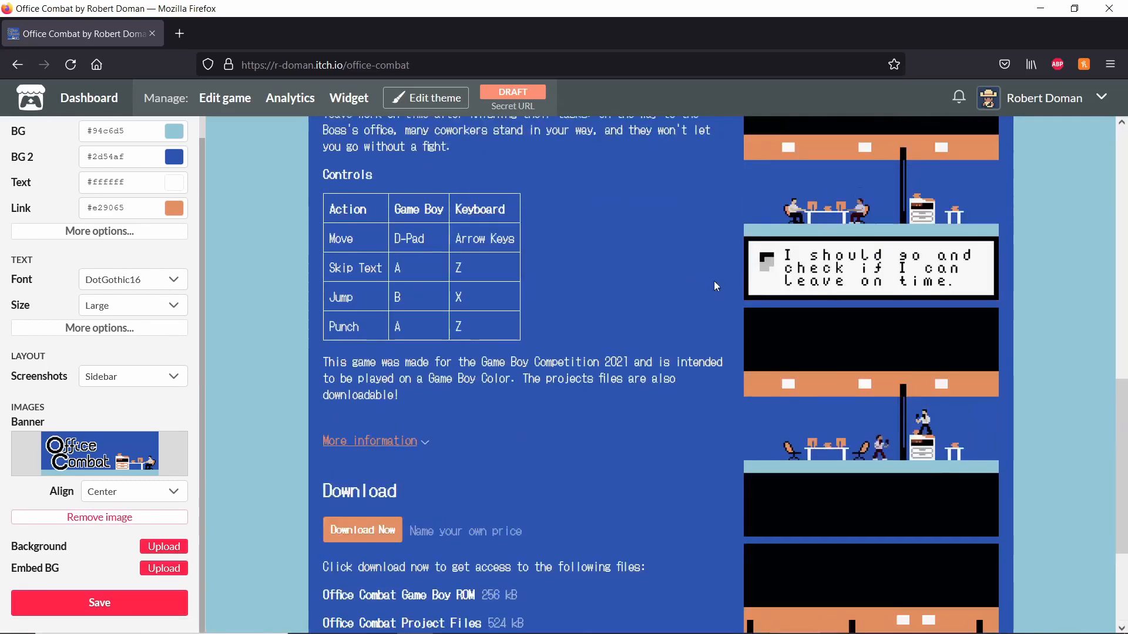
{"action": "scroll", "coordinate": [375, 210], "scroll_direction": "up", "scroll_amount": 3}
{"action": "scroll", "coordinate": [749, 330], "scroll_direction": "down", "scroll_amount": 12}
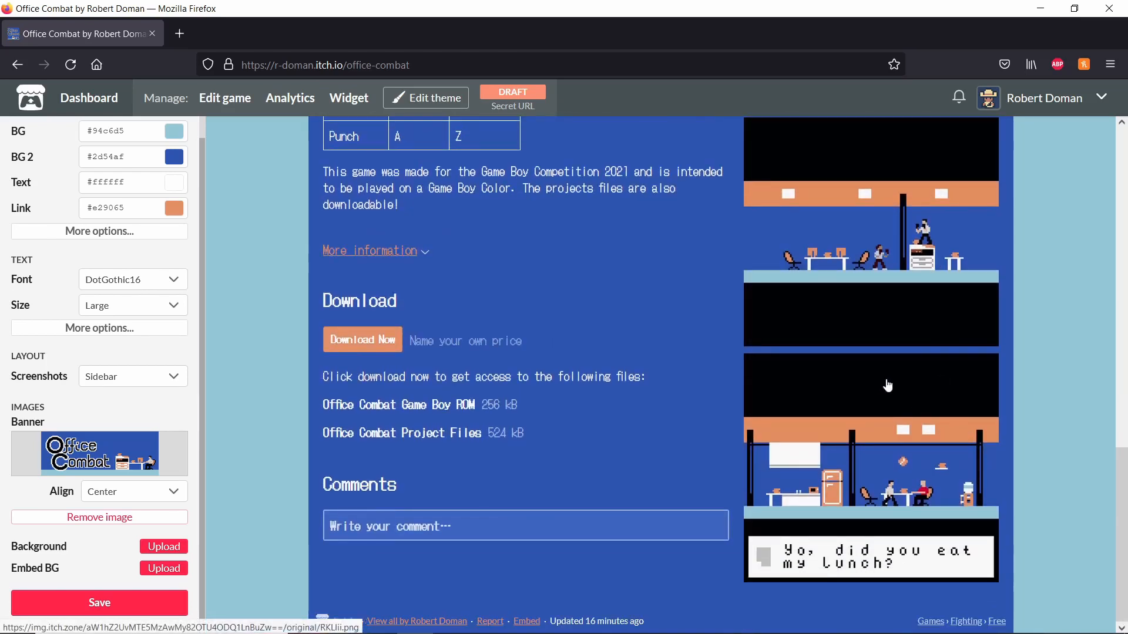
{"action": "scroll", "coordinate": [886, 376], "scroll_direction": "up", "scroll_amount": 8}
{"action": "scroll", "coordinate": [886, 374], "scroll_direction": "down", "scroll_amount": 8}
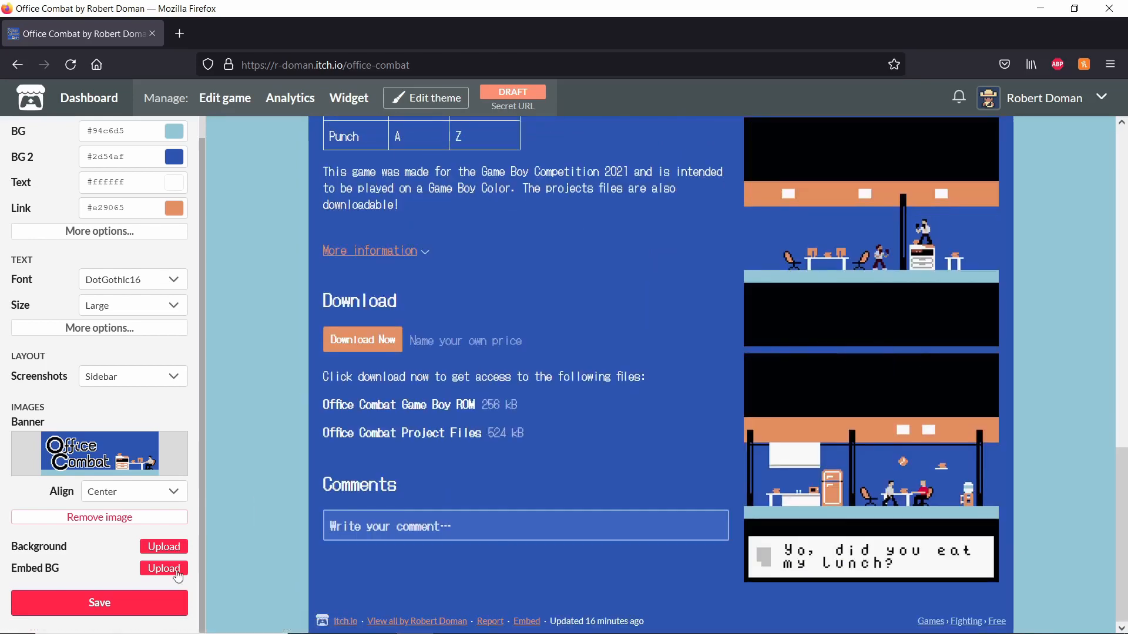
Save the theme again and check the page content from the description down to the comments
{"action": "left_click", "coordinate": [160, 605]}
{"action": "scroll", "coordinate": [809, 292], "scroll_direction": "up", "scroll_amount": 4}
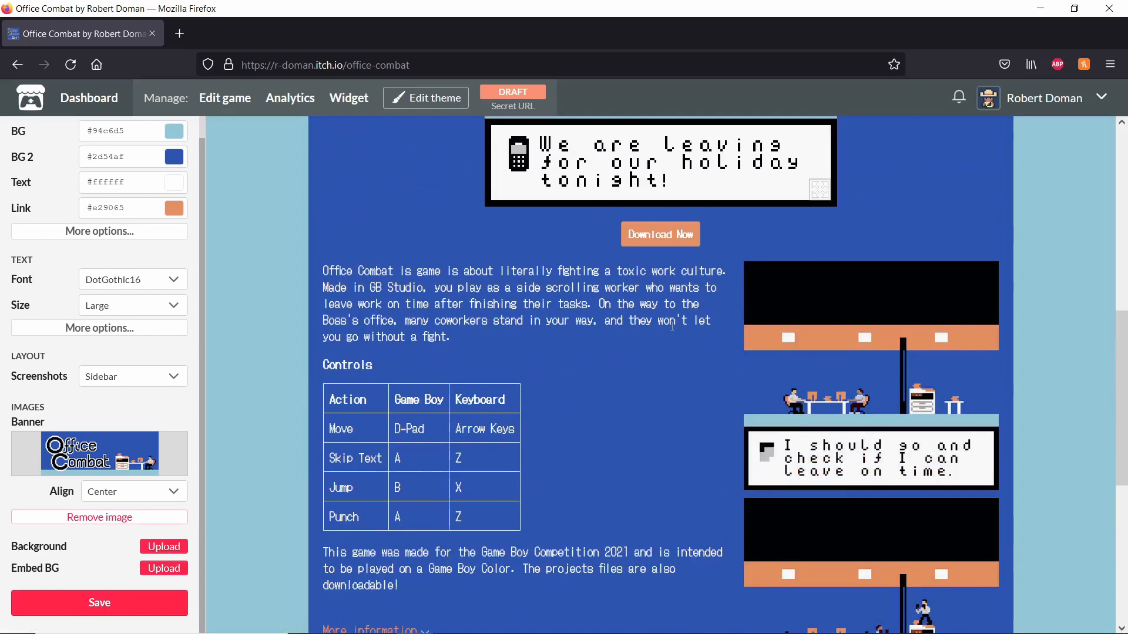
{"action": "scroll", "coordinate": [672, 326], "scroll_direction": "down", "scroll_amount": 6}
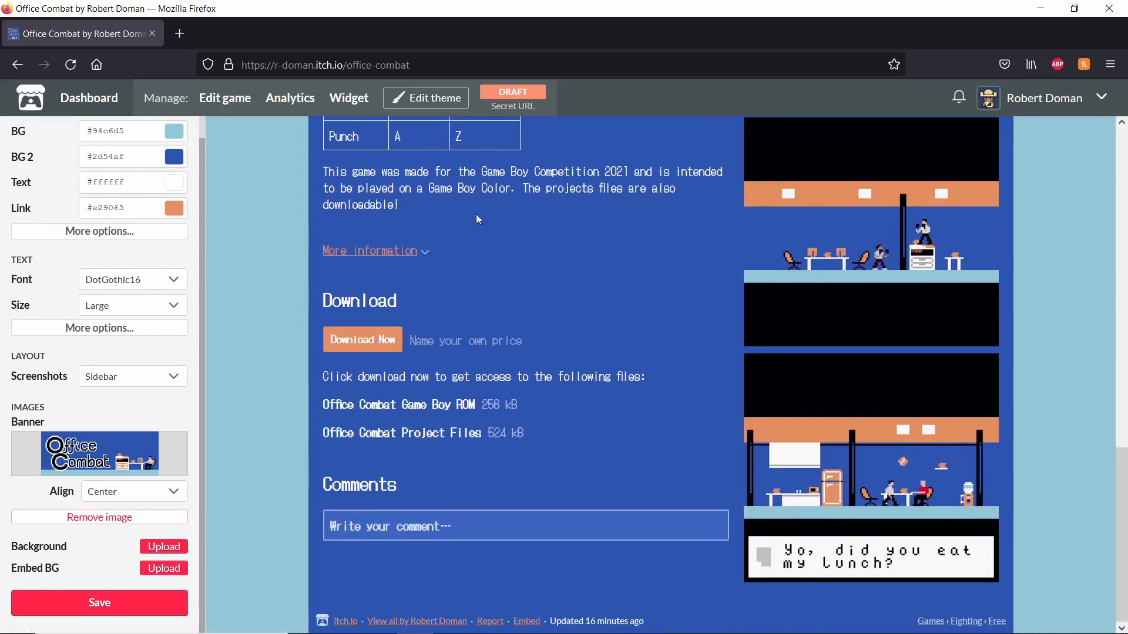
Open the project's editing form, set its visibility to Public, and save the project
{"action": "scroll", "coordinate": [259, 350], "scroll_direction": "up", "scroll_amount": 8}
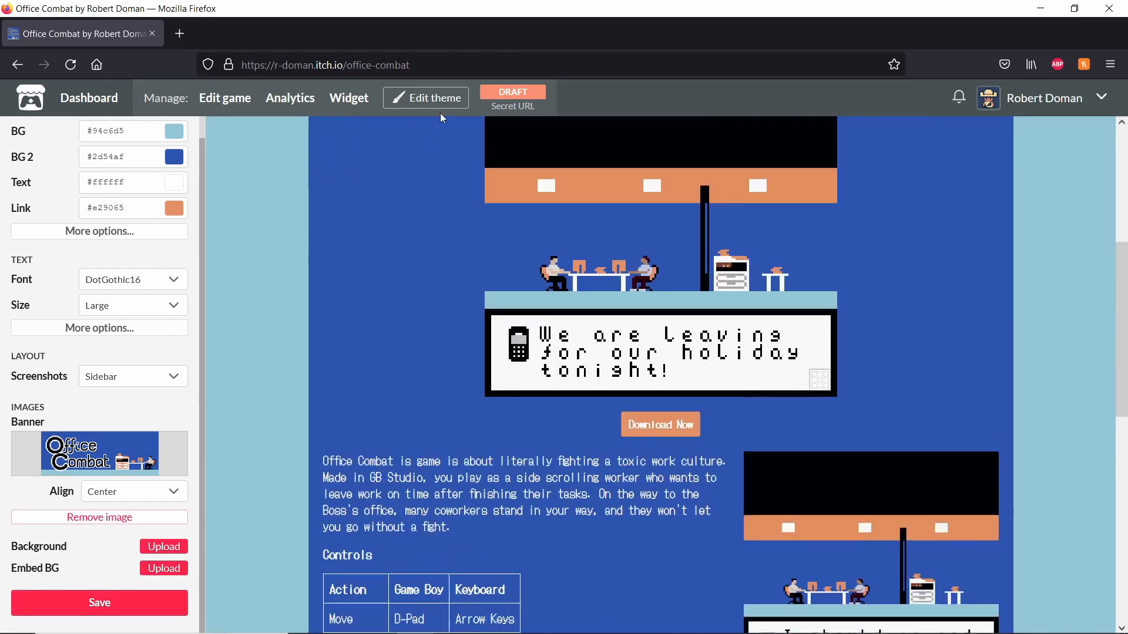
{"action": "left_click", "coordinate": [516, 98]}
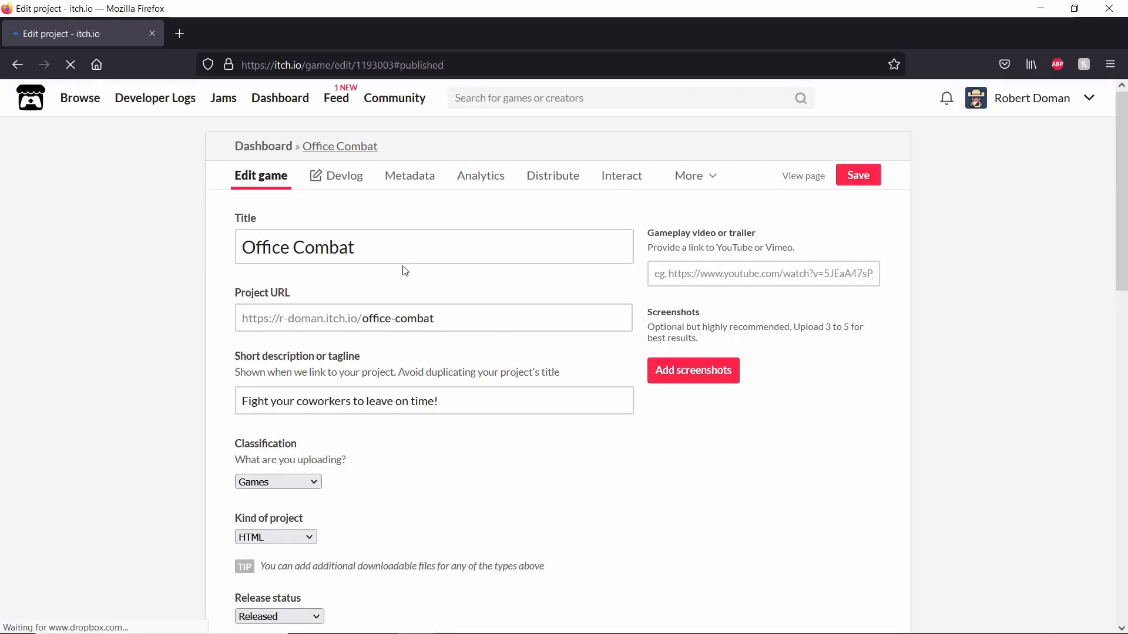
{"action": "scroll", "coordinate": [248, 440], "scroll_direction": "up", "scroll_amount": 15}
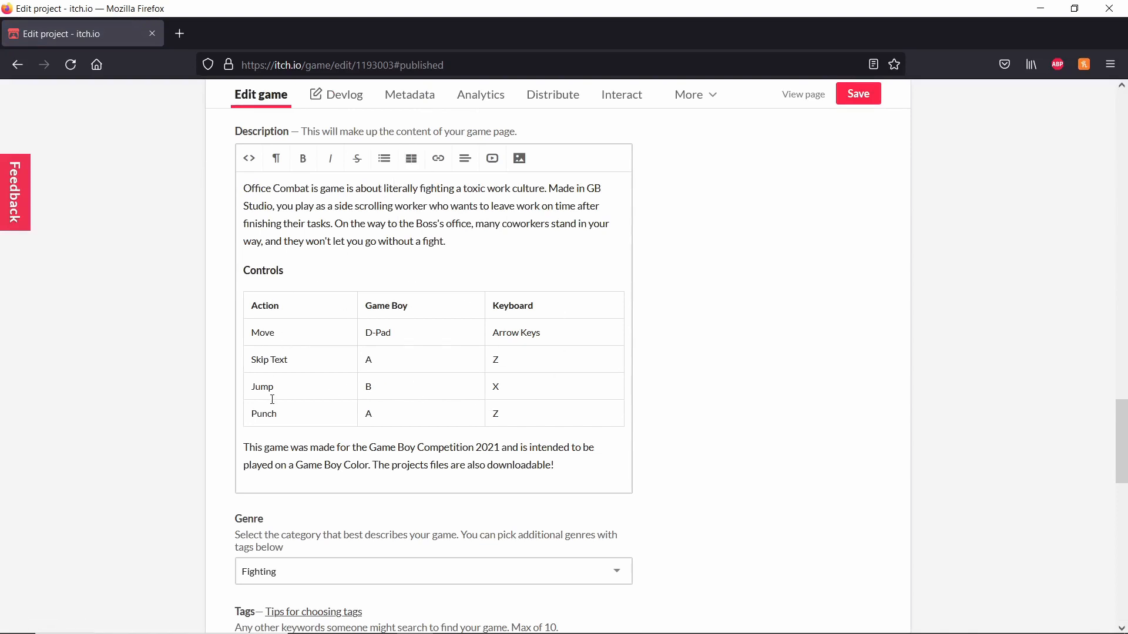
{"action": "scroll", "coordinate": [131, 403], "scroll_direction": "down", "scroll_amount": 3}
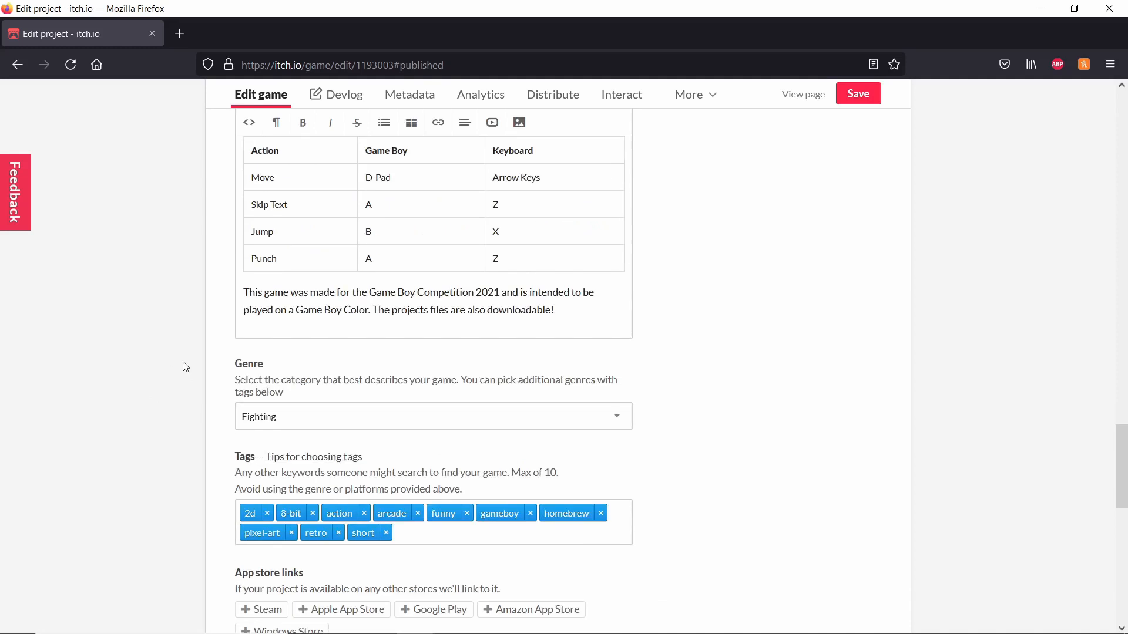
{"action": "scroll", "coordinate": [393, 417], "scroll_direction": "down", "scroll_amount": 3}
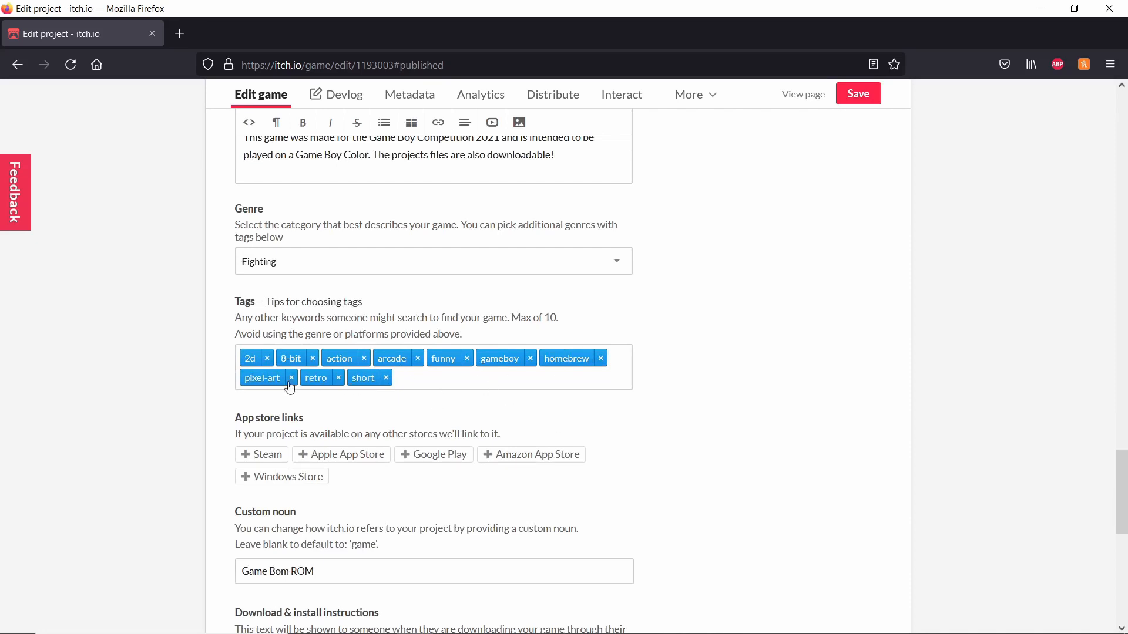
{"action": "scroll", "coordinate": [290, 387], "scroll_direction": "down", "scroll_amount": 1}
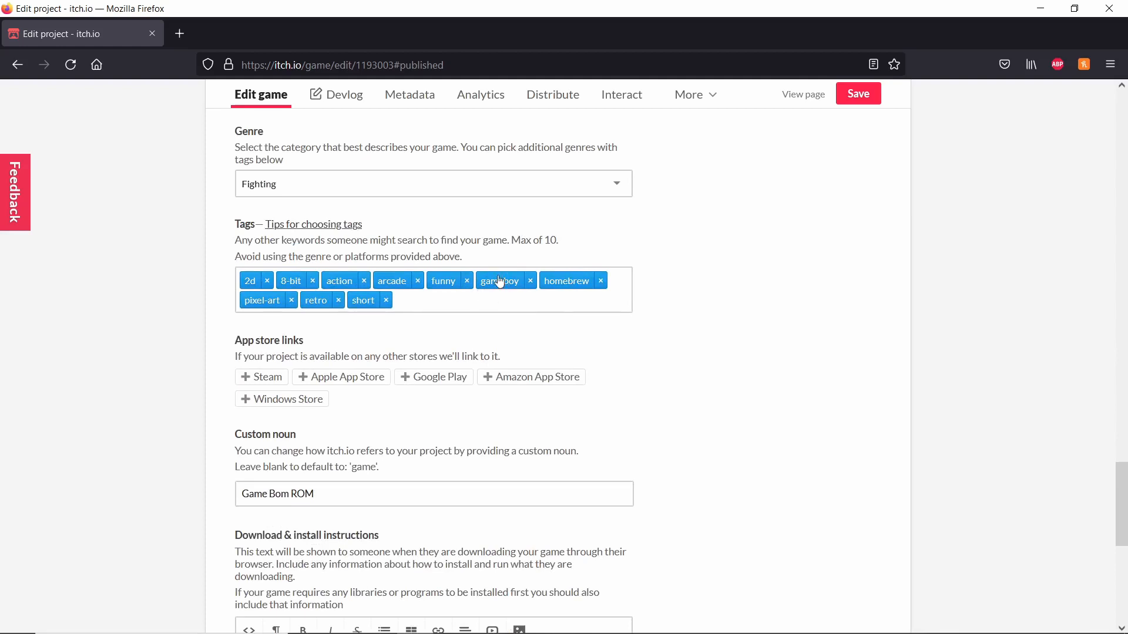
{"action": "scroll", "coordinate": [562, 478], "scroll_direction": "down", "scroll_amount": 6}
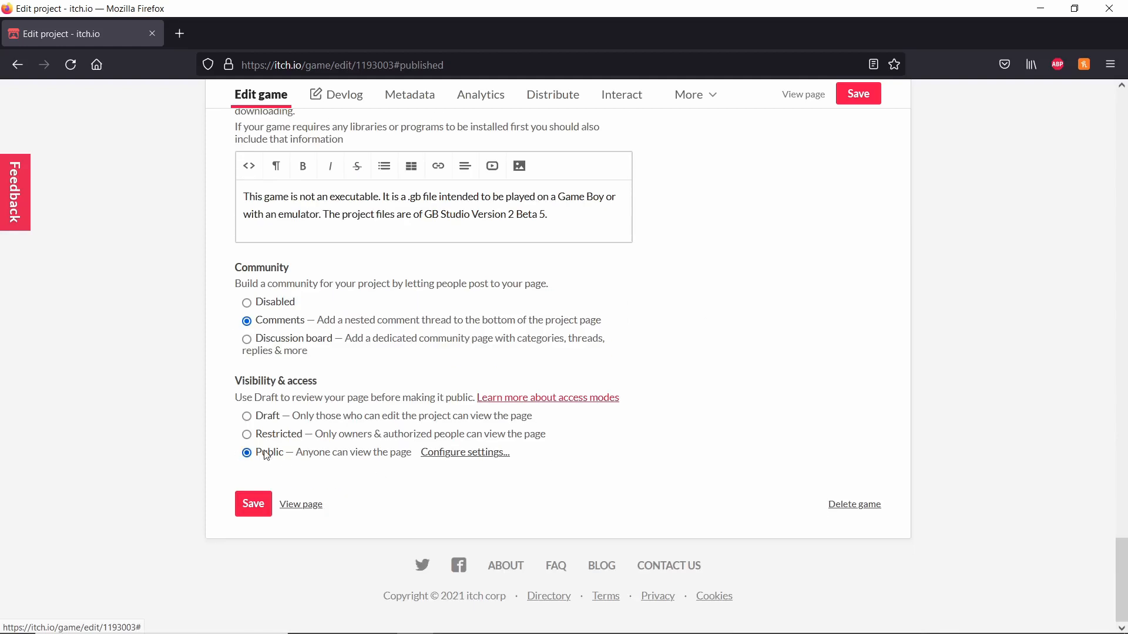
{"action": "left_click", "coordinate": [264, 502]}
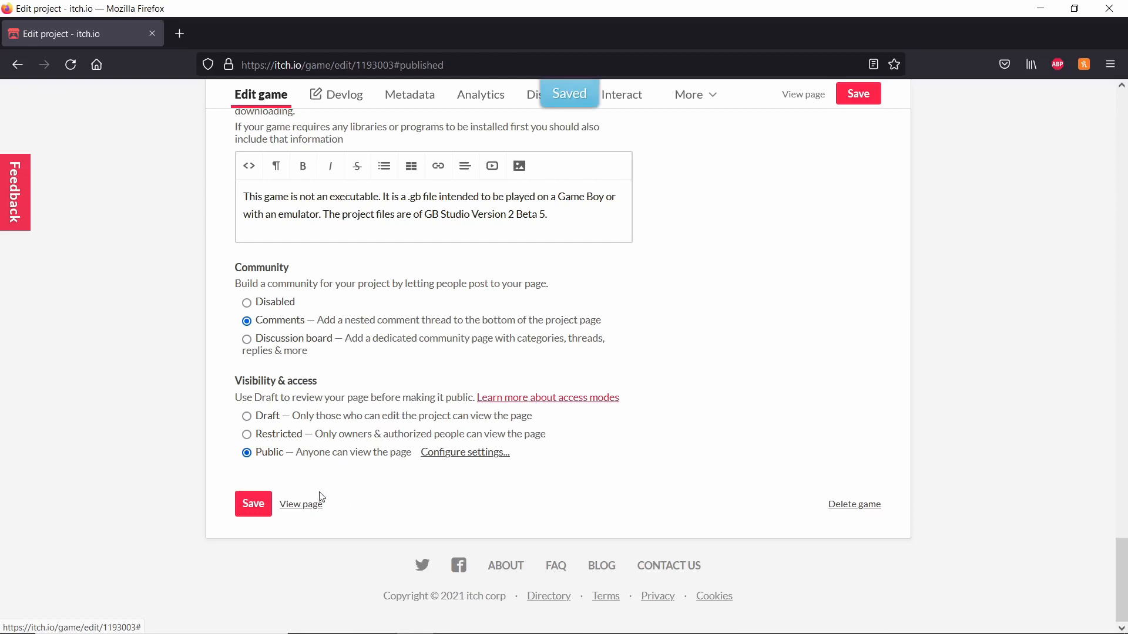
View the published project page with its banner and game player
{"action": "left_click", "coordinate": [299, 505]}
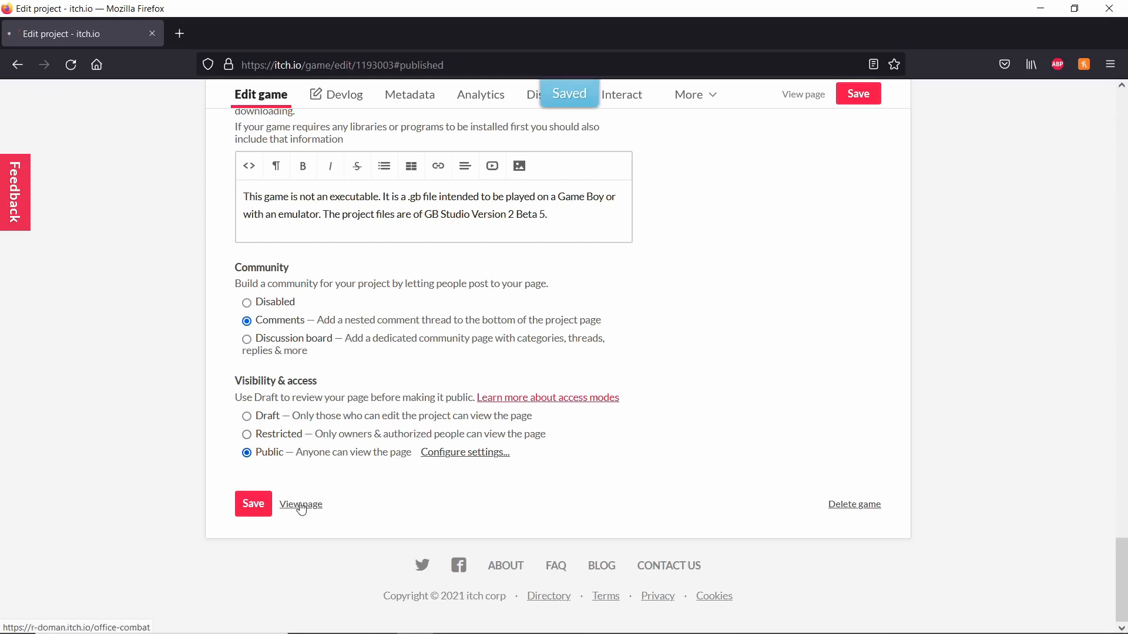
{"action": "scroll", "coordinate": [249, 197], "scroll_direction": "down", "scroll_amount": 2}
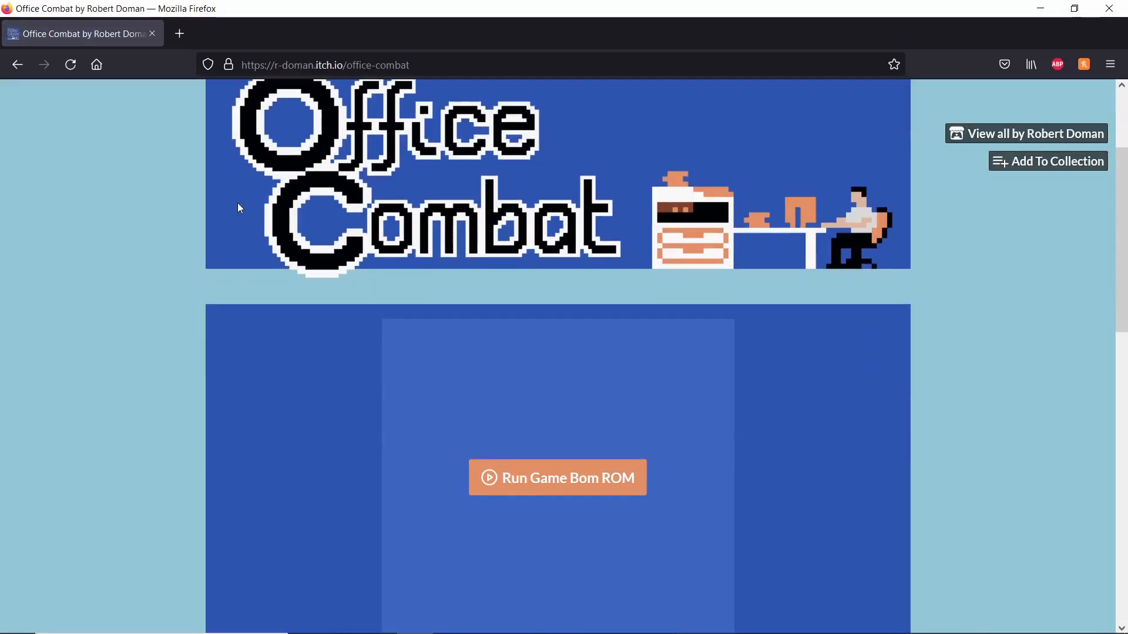
{"action": "scroll", "coordinate": [238, 203], "scroll_direction": "up", "scroll_amount": 2}
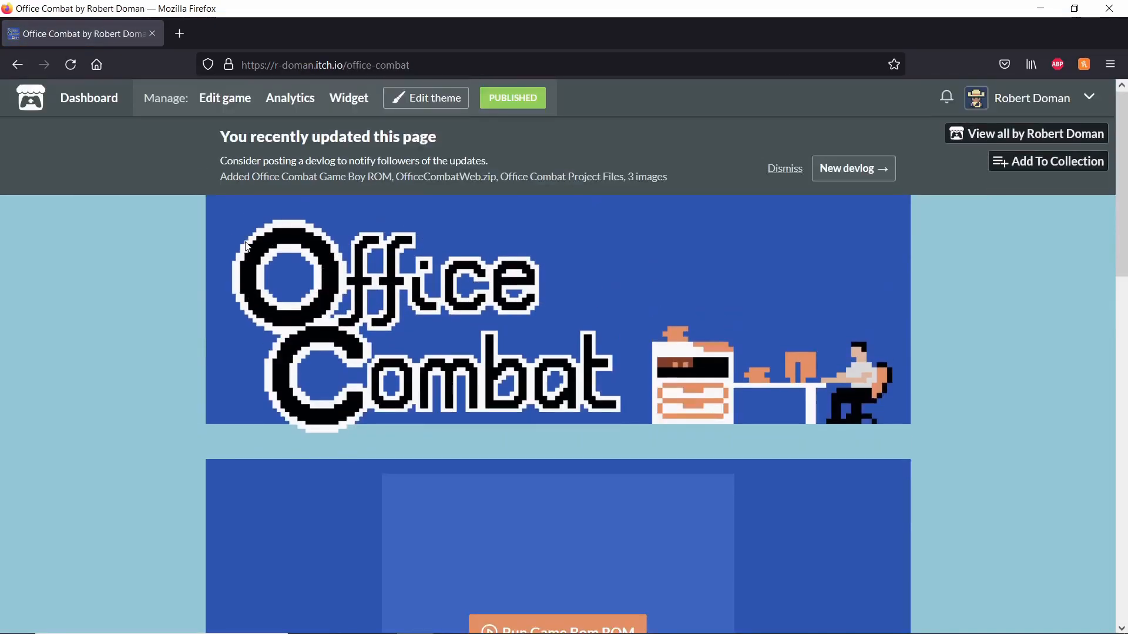
In the project's classification metadata, add Keyboard and Smartphone as input methods
{"action": "left_click", "coordinate": [225, 104]}
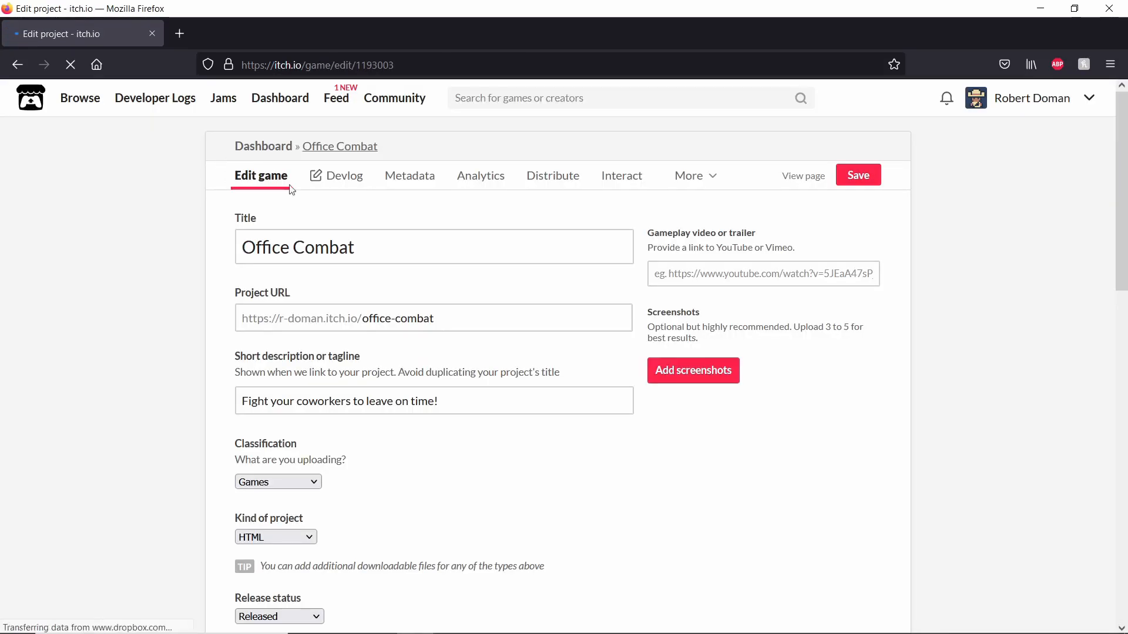
{"action": "left_click", "coordinate": [422, 183]}
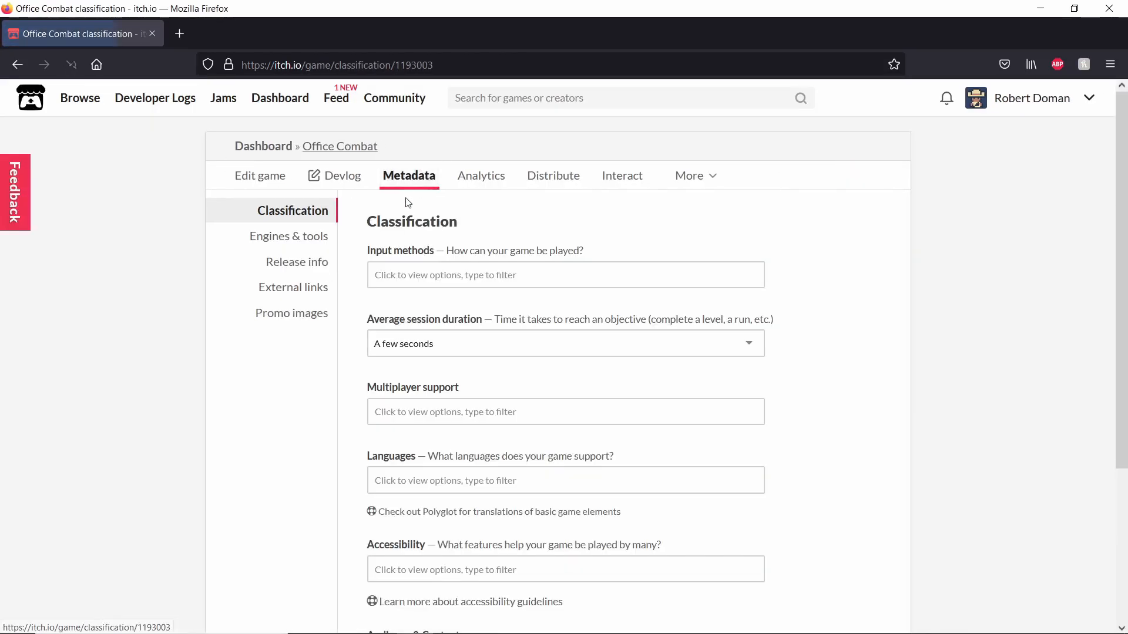
{"action": "left_click", "coordinate": [442, 273]}
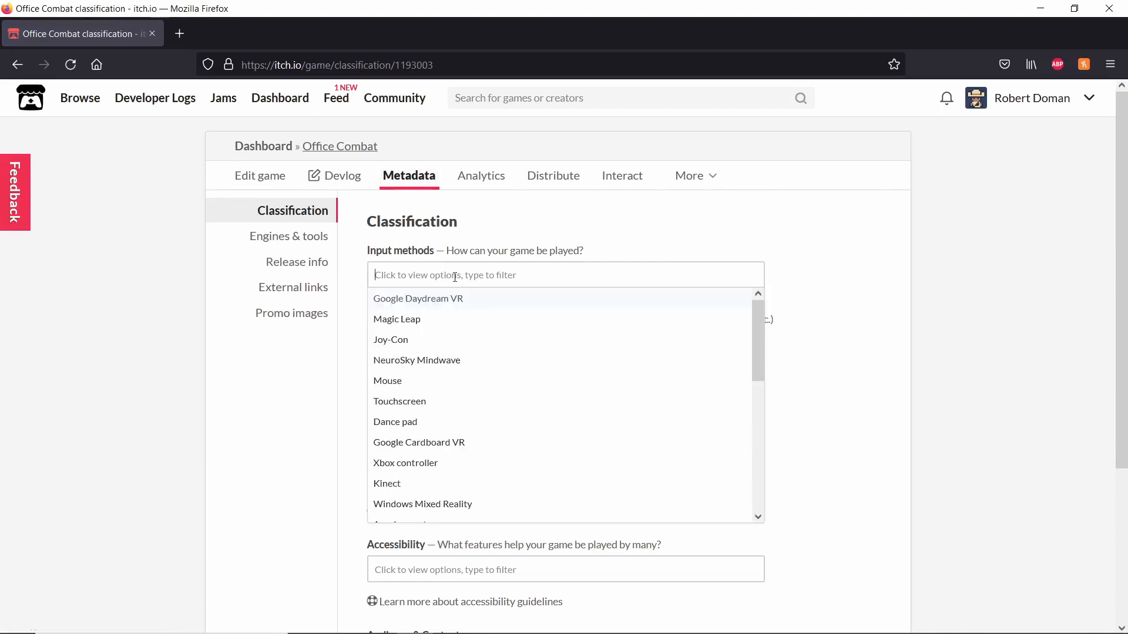
{"action": "type", "text": "key"}
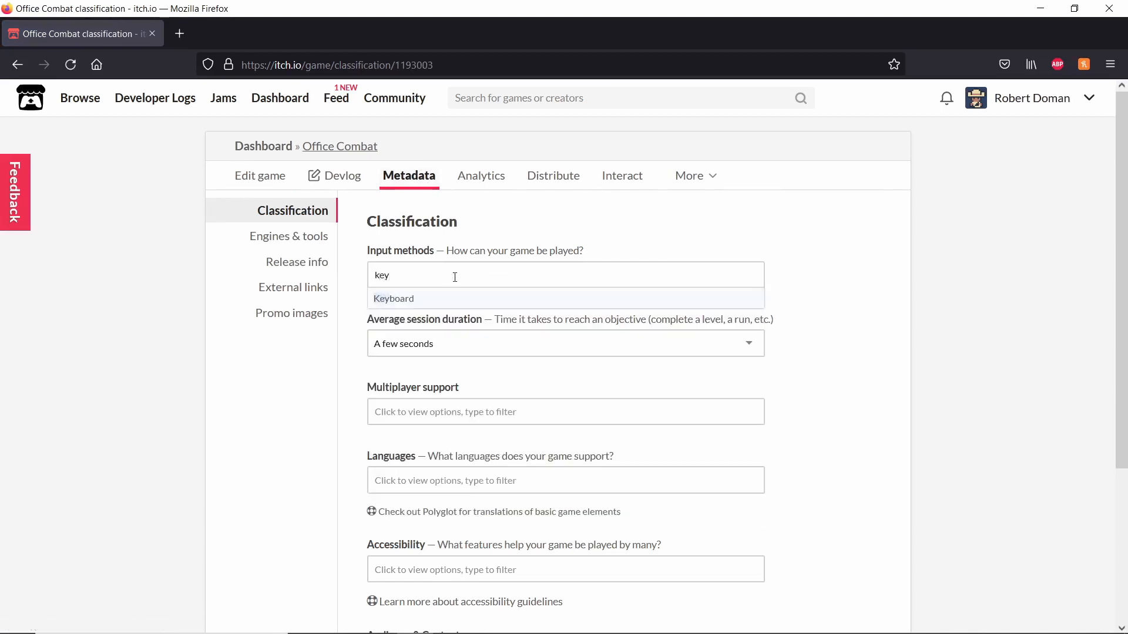
{"action": "left_click", "coordinate": [450, 297]}
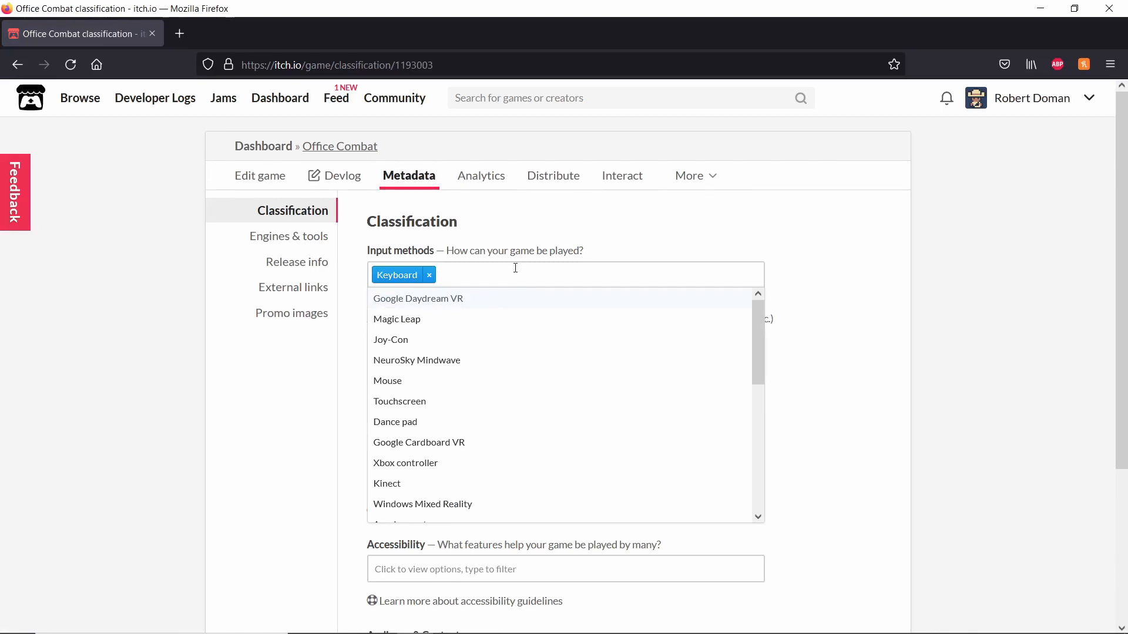
{"action": "scroll", "coordinate": [508, 322], "scroll_direction": "down", "scroll_amount": 5}
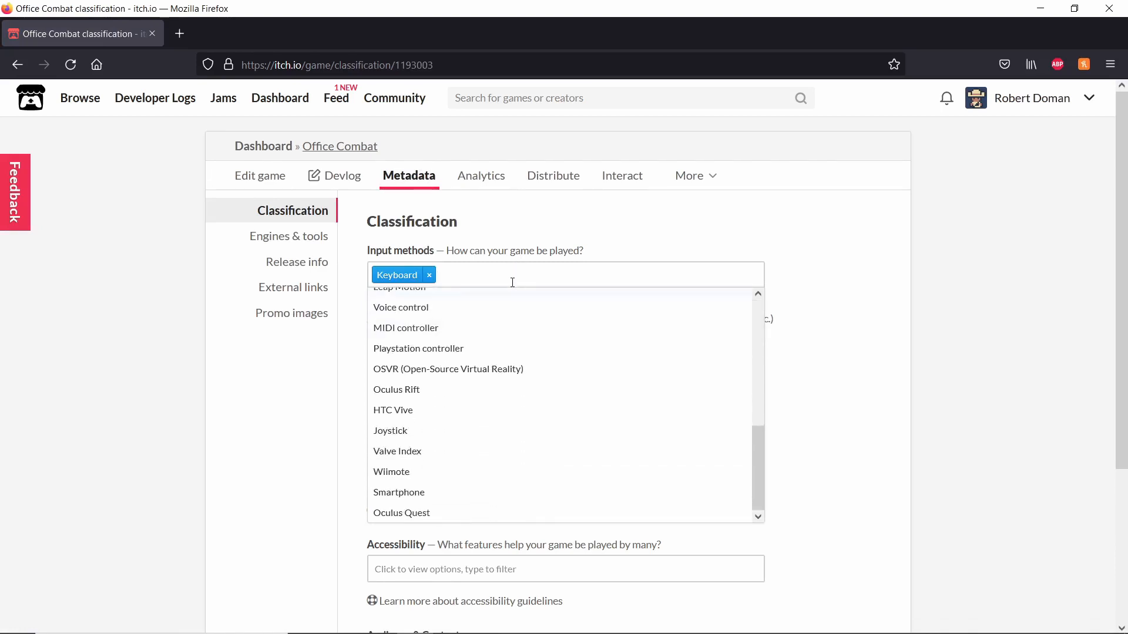
{"action": "type", "text": "sma"}
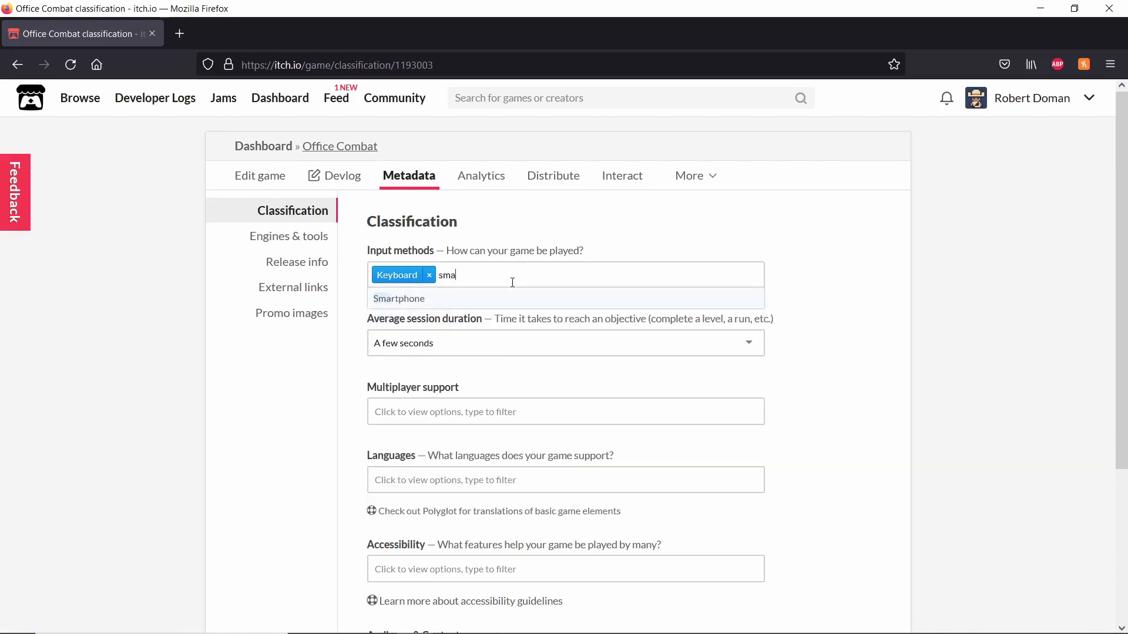
{"action": "left_click", "coordinate": [504, 301]}
{"action": "left_click", "coordinate": [397, 306]}
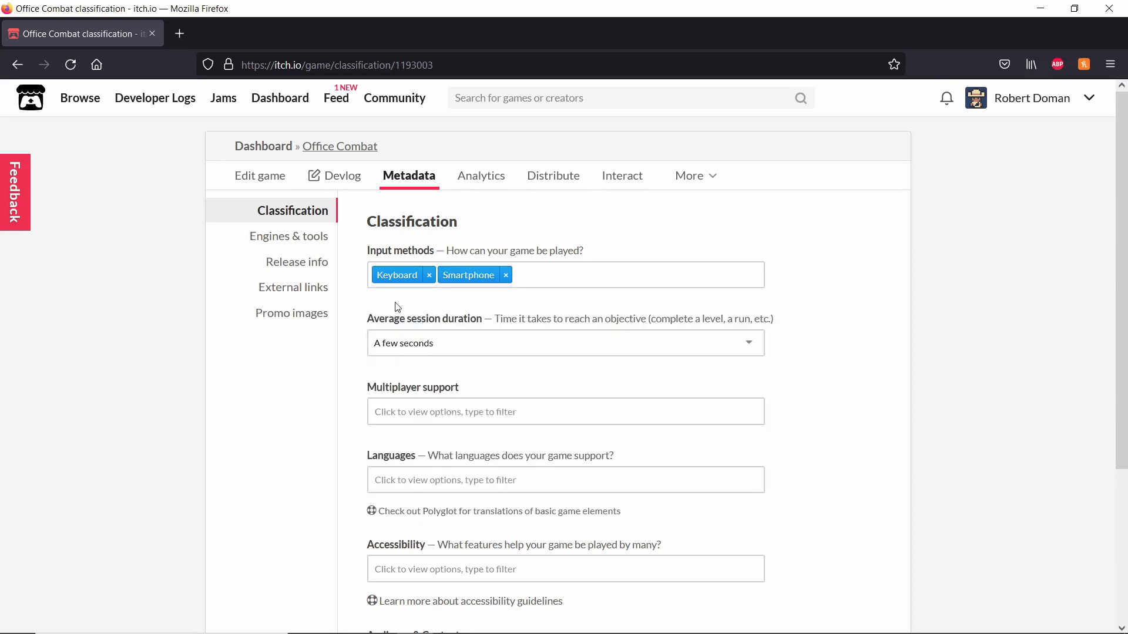
Set the average session duration to A few minutes and check the multiplayer support options without choosing any
{"action": "left_click", "coordinate": [556, 356]}
{"action": "left_click", "coordinate": [464, 385]}
{"action": "scroll", "coordinate": [452, 331], "scroll_direction": "down", "scroll_amount": 3}
{"action": "left_click", "coordinate": [515, 257]}
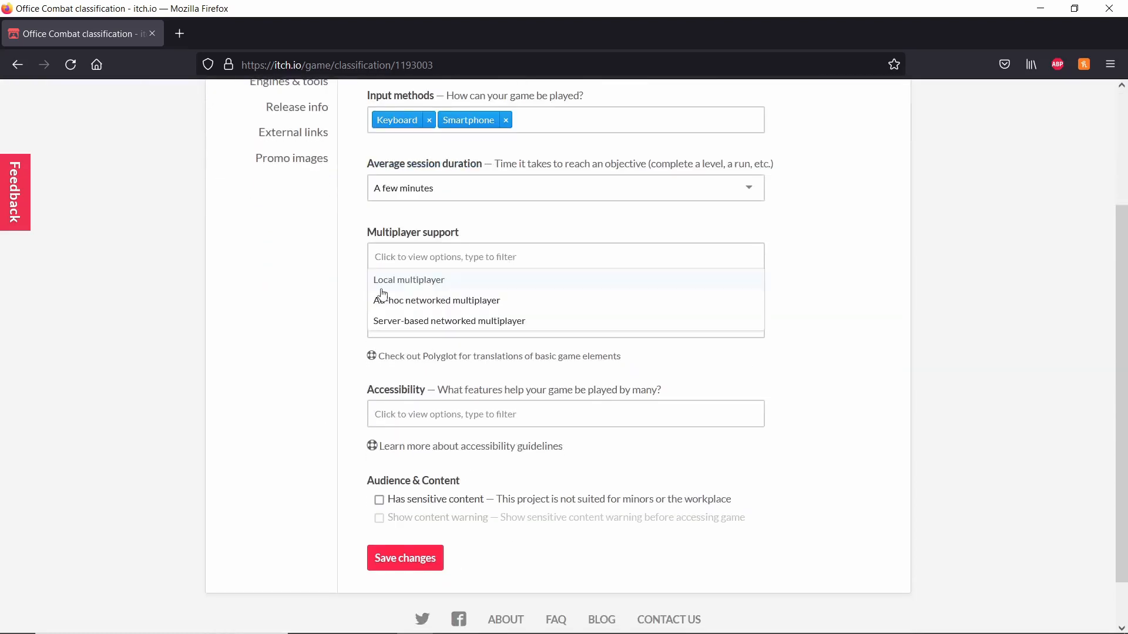
{"action": "left_click", "coordinate": [351, 321]}
Add English as the game's supported language
{"action": "left_click", "coordinate": [530, 323]}
{"action": "type", "text": "l"}
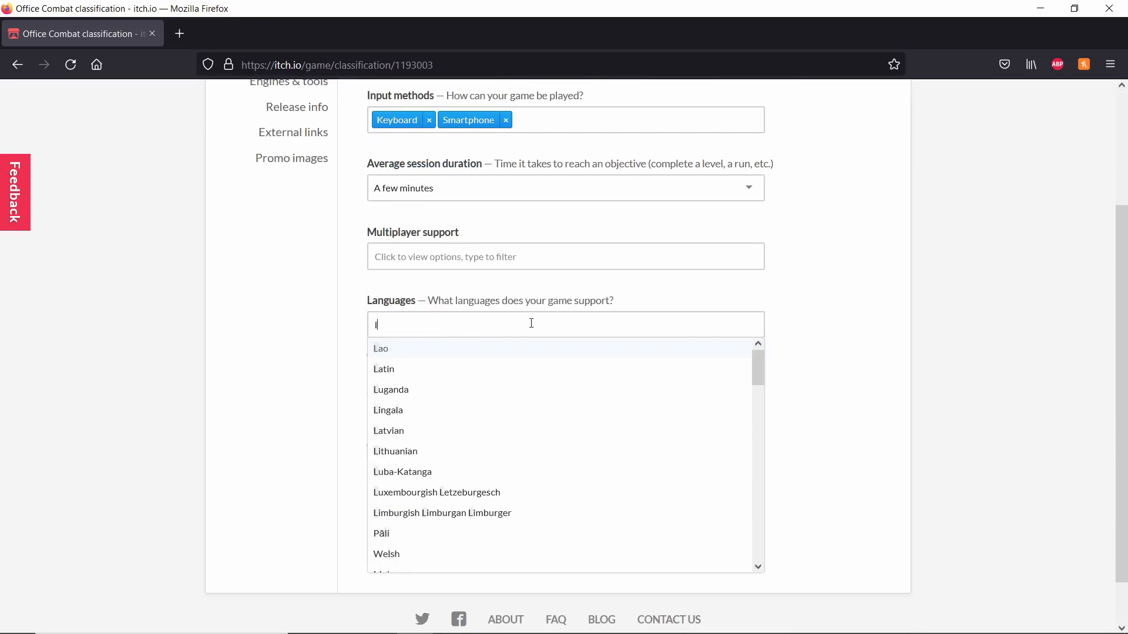
{"action": "key", "text": "BackSpace"}
{"action": "left_click", "coordinate": [359, 350]}
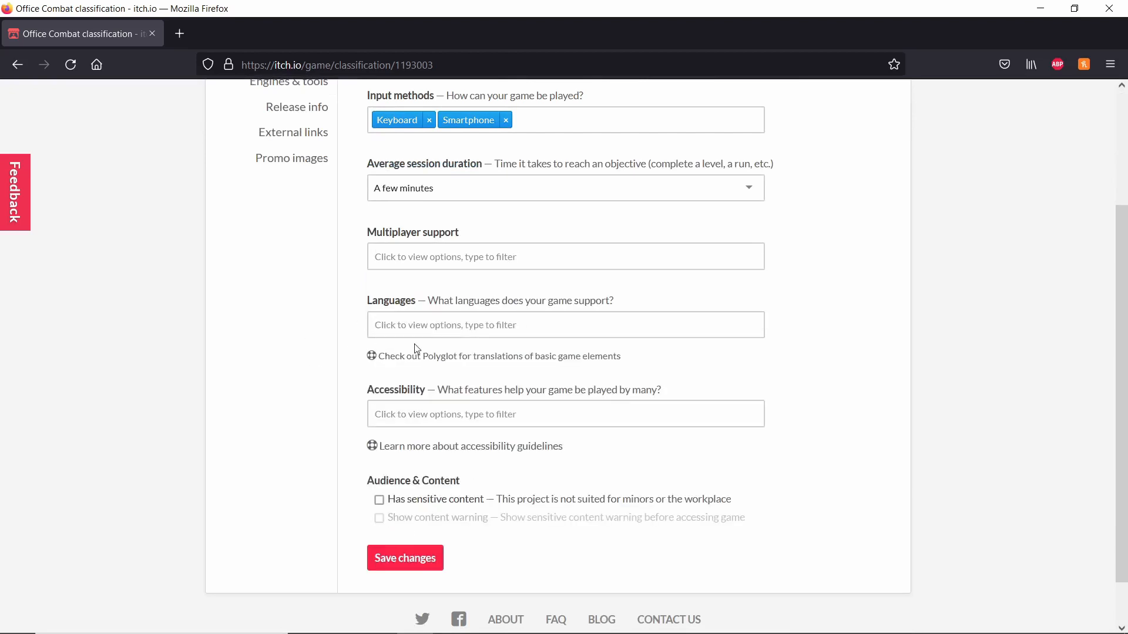
{"action": "left_click", "coordinate": [564, 330]}
{"action": "type", "text": "en"}
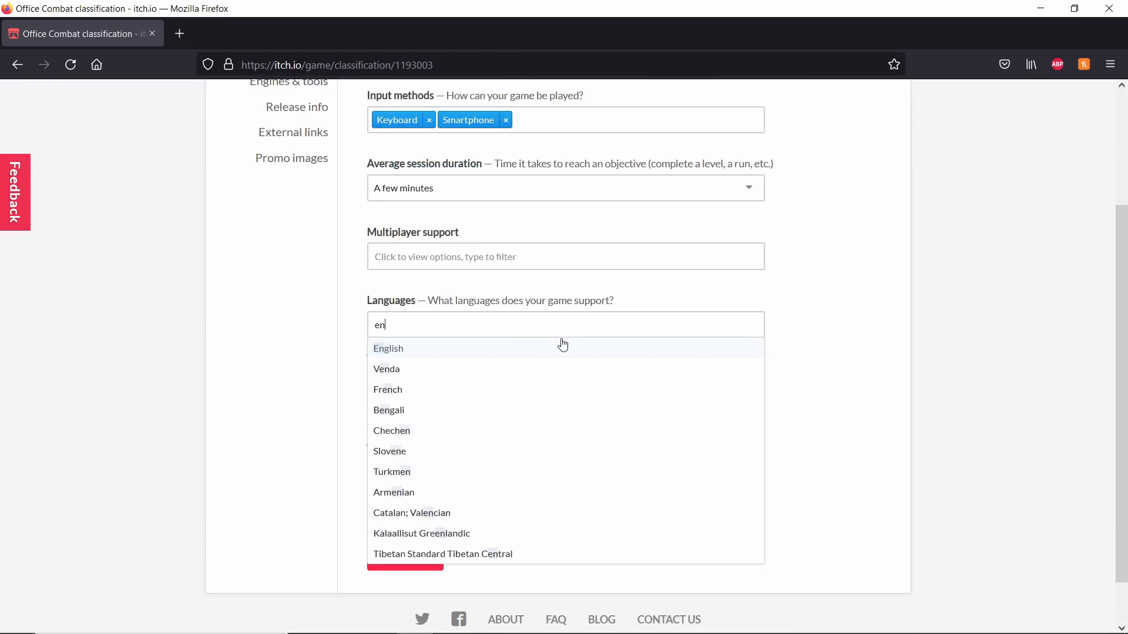
{"action": "left_click", "coordinate": [563, 346]}
{"action": "left_click", "coordinate": [232, 444]}
Add Subtitles as the game's accessibility feature
{"action": "scroll", "coordinate": [272, 468], "scroll_direction": "down", "scroll_amount": 1}
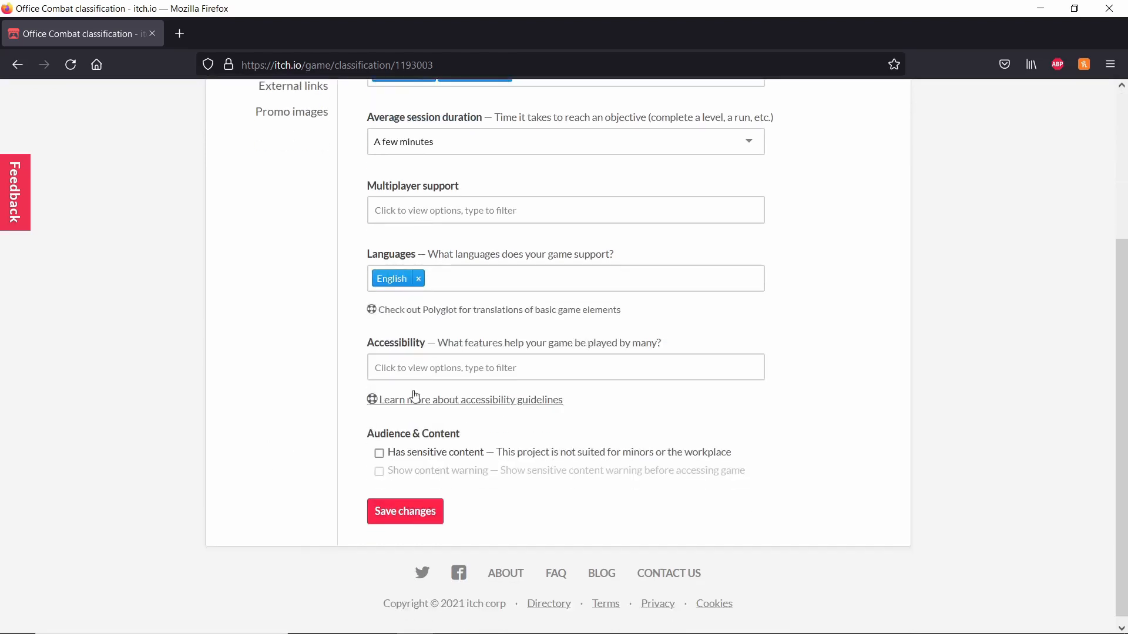
{"action": "left_click", "coordinate": [430, 371]}
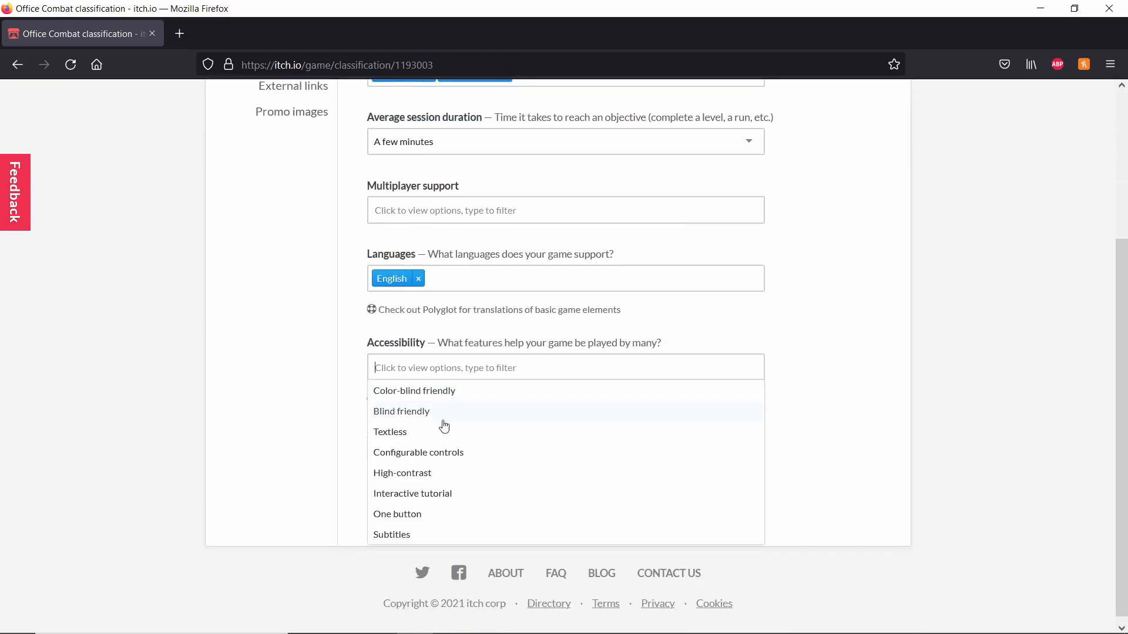
{"action": "scroll", "coordinate": [444, 423], "scroll_direction": "down", "scroll_amount": 1}
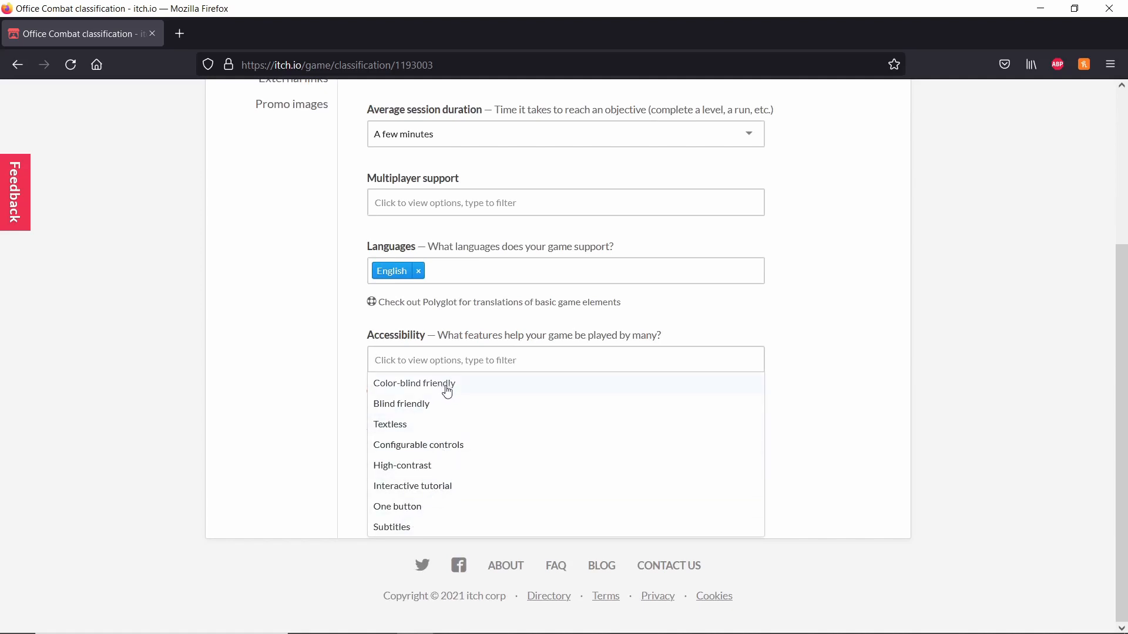
{"action": "left_click", "coordinate": [433, 532]}
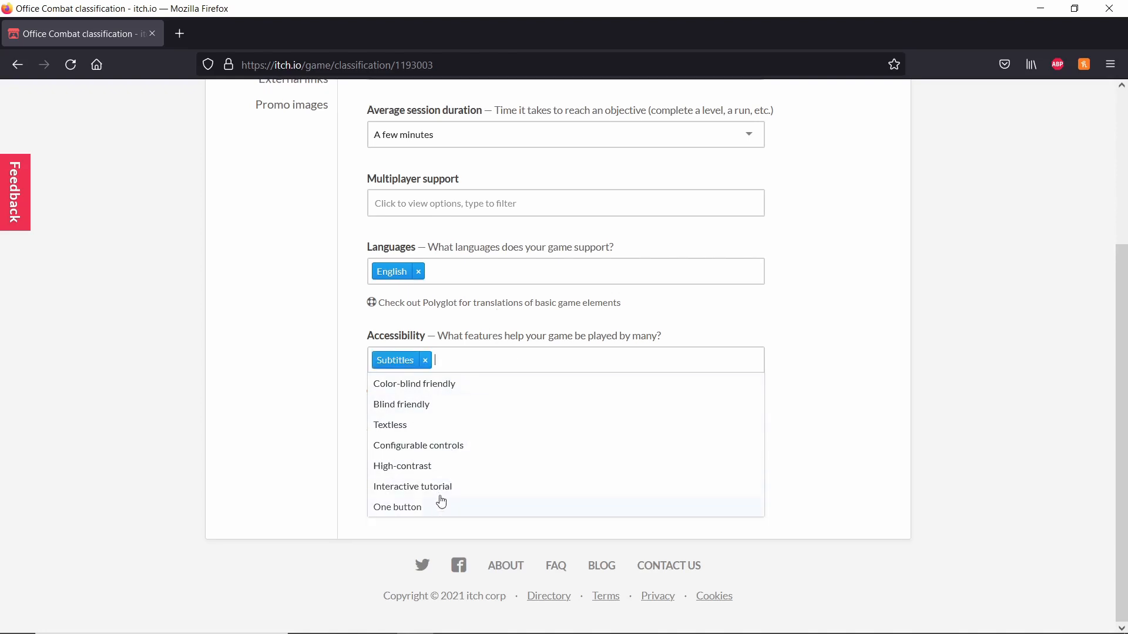
{"action": "left_click", "coordinate": [312, 405]}
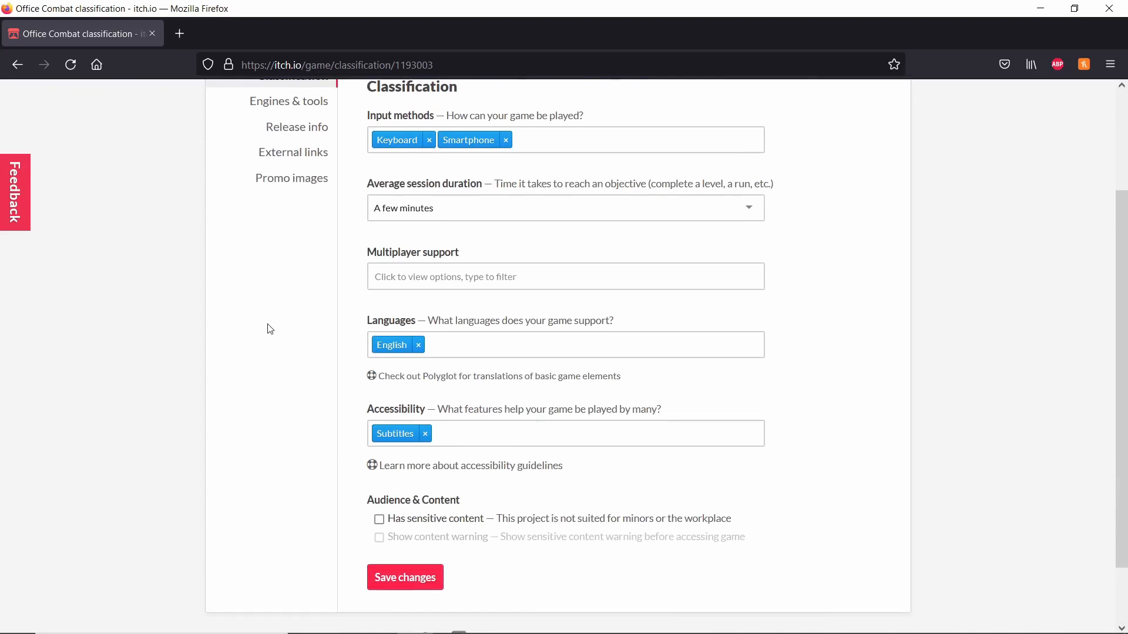
List GB Studio and GIMP as the engines and tools used to build the project, and save
{"action": "left_click", "coordinate": [279, 193]}
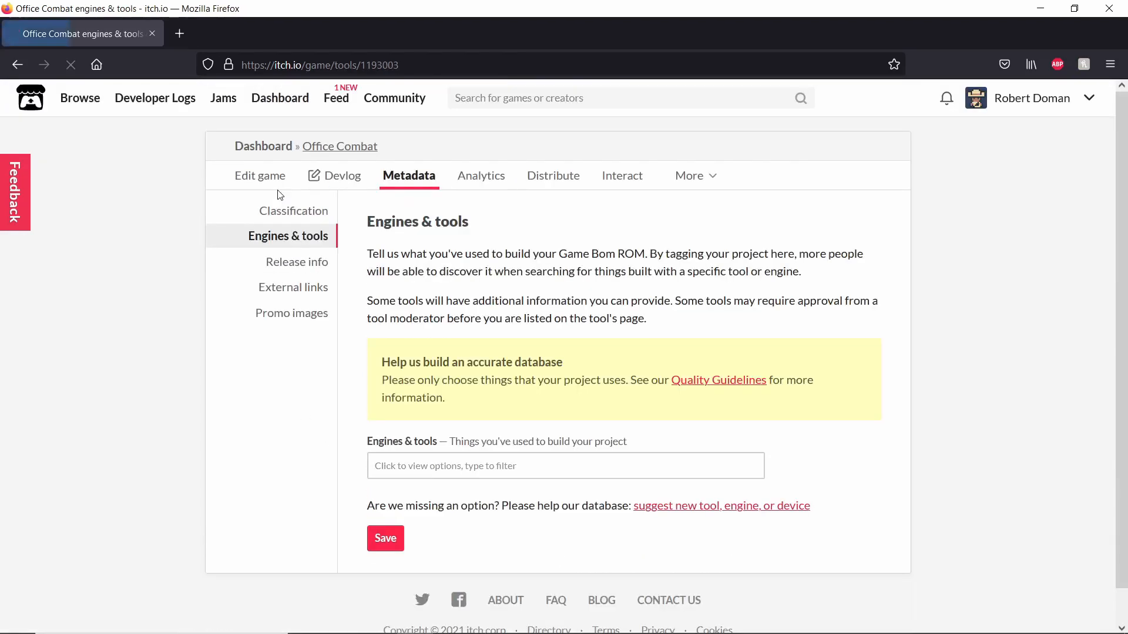
{"action": "left_click", "coordinate": [416, 462]}
{"action": "type", "text": "GB"}
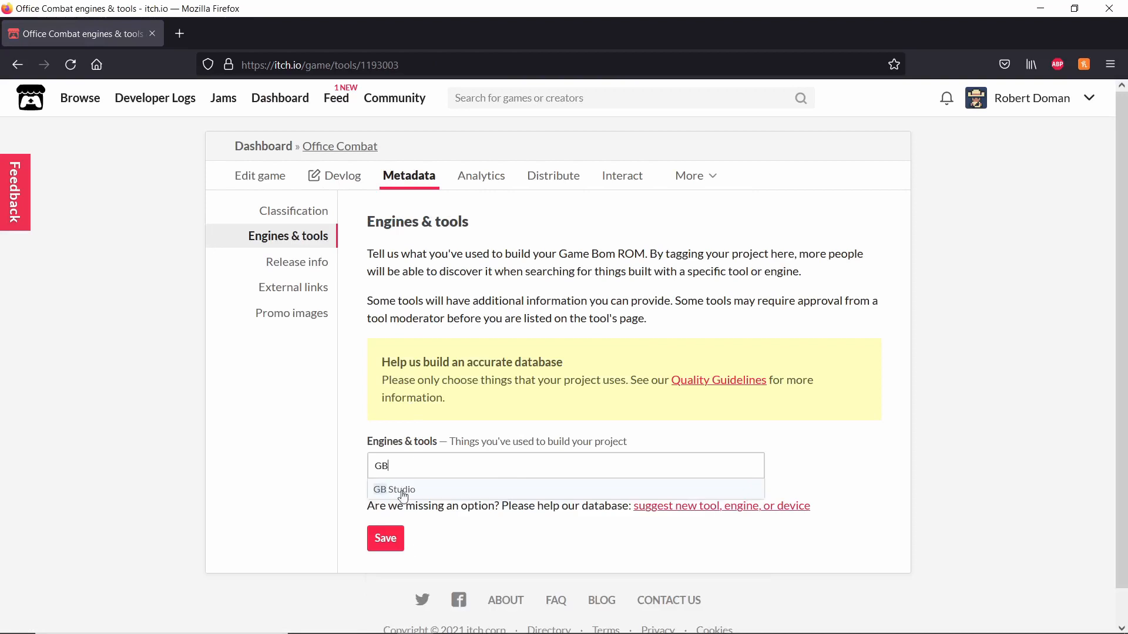
{"action": "left_click", "coordinate": [403, 492]}
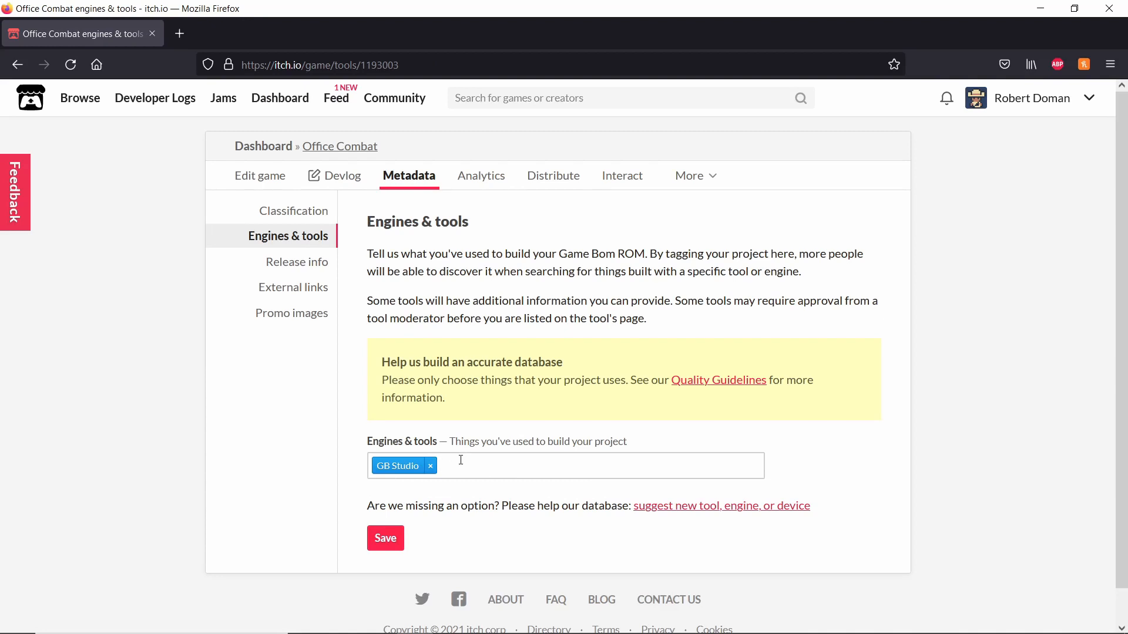
{"action": "type", "text": "Gimp"}
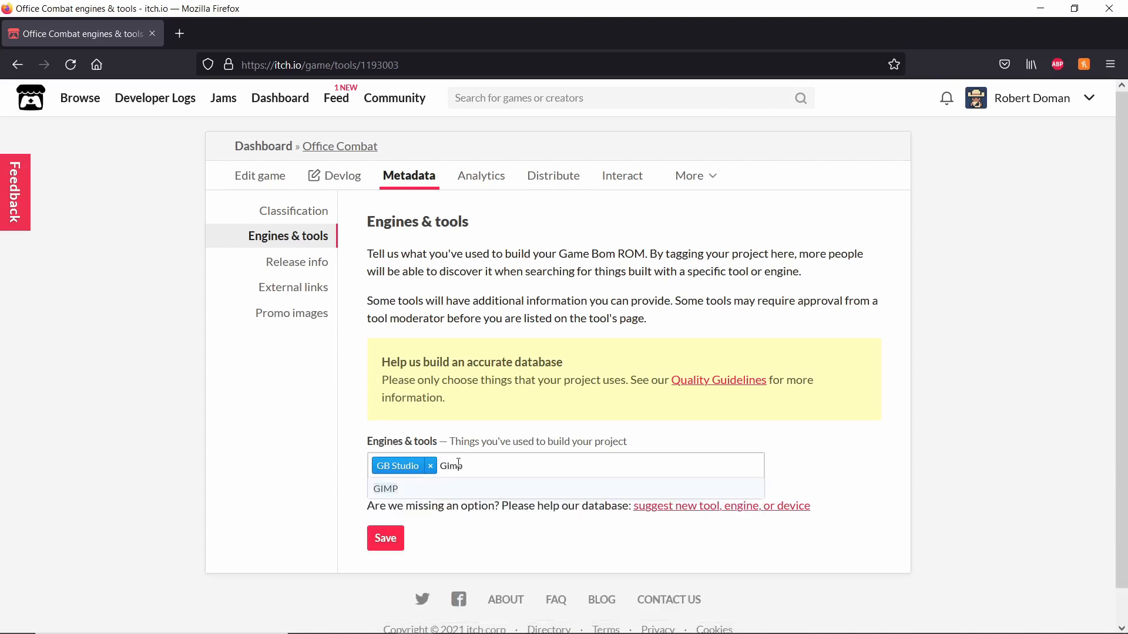
{"action": "left_click", "coordinate": [450, 490]}
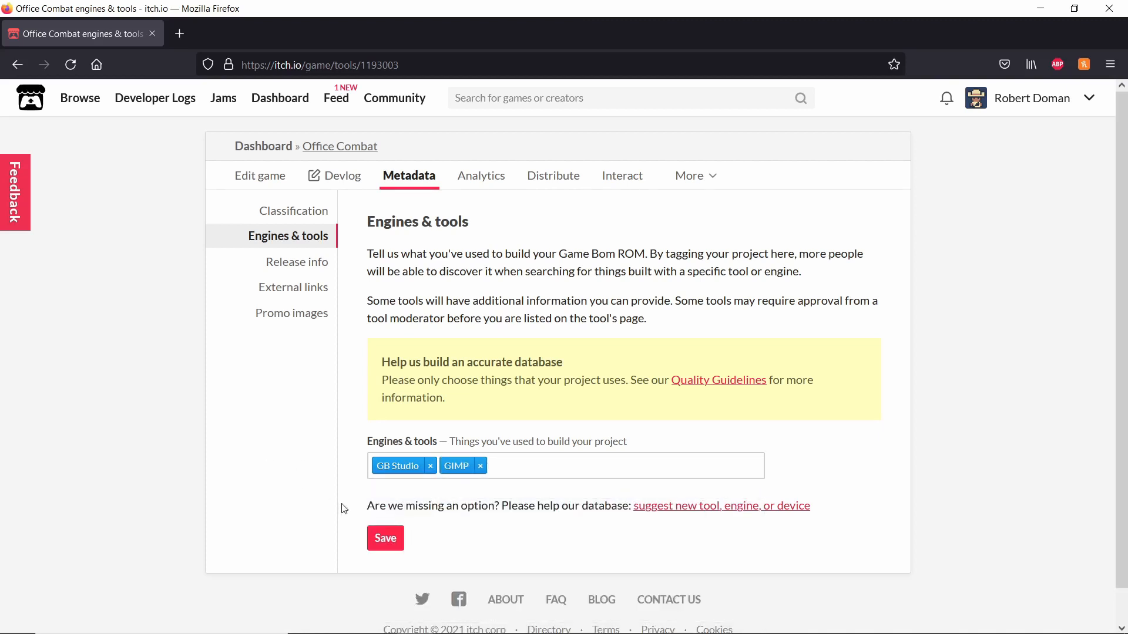
{"action": "left_click", "coordinate": [382, 537]}
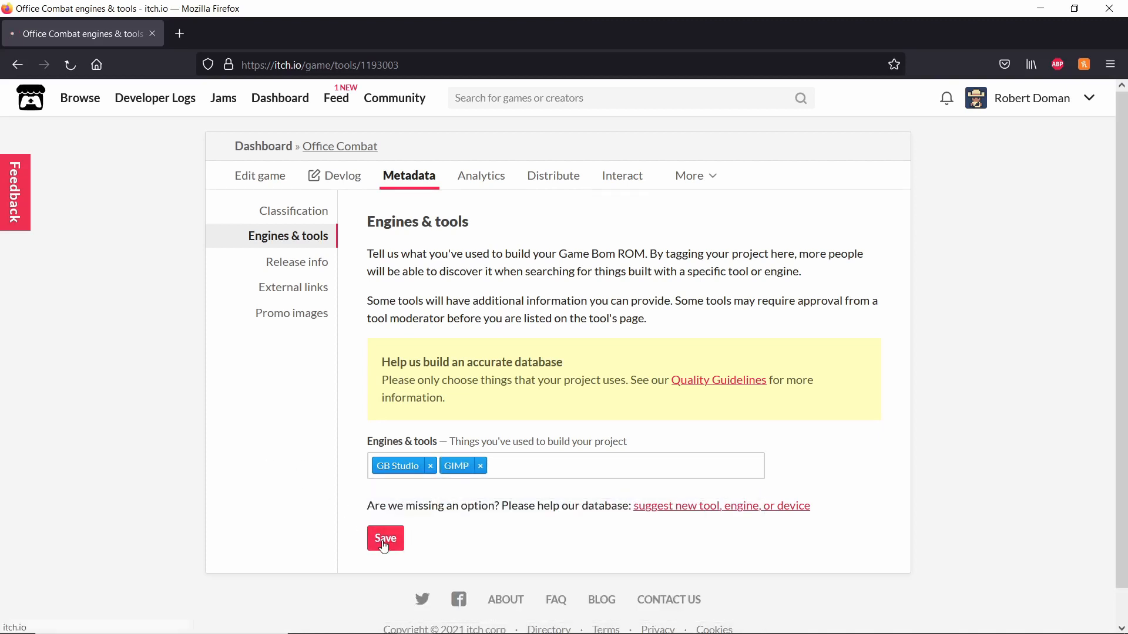
Review the remaining metadata pages: Release info with its asset license choices, External links and Promo images
{"action": "left_click", "coordinate": [274, 268]}
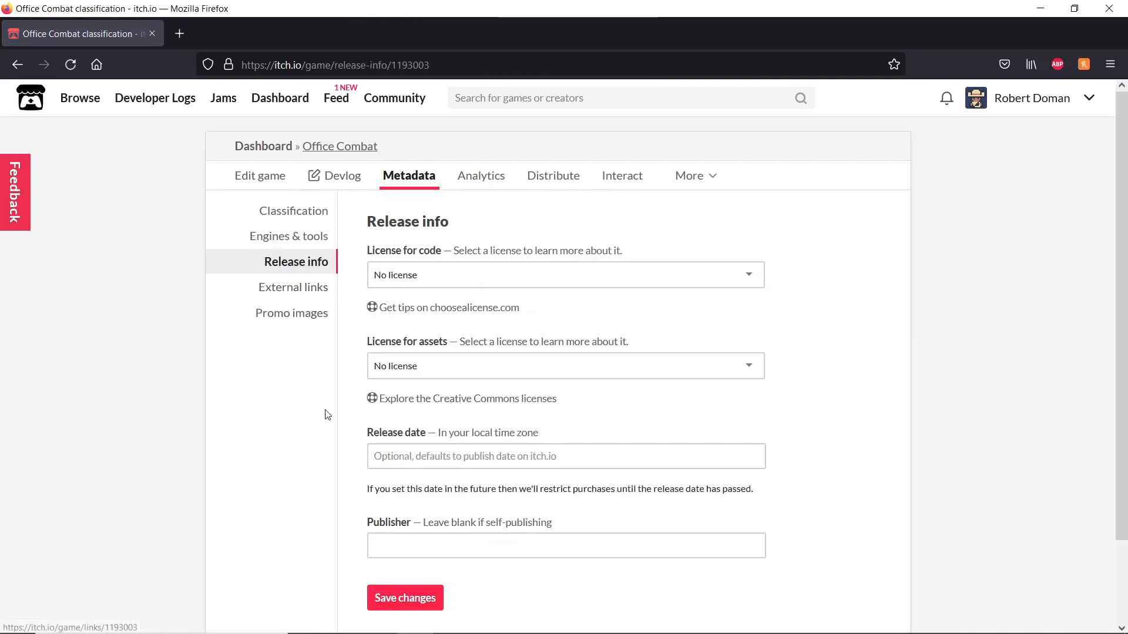
{"action": "scroll", "coordinate": [325, 412], "scroll_direction": "down", "scroll_amount": 1}
{"action": "left_click", "coordinate": [452, 353]}
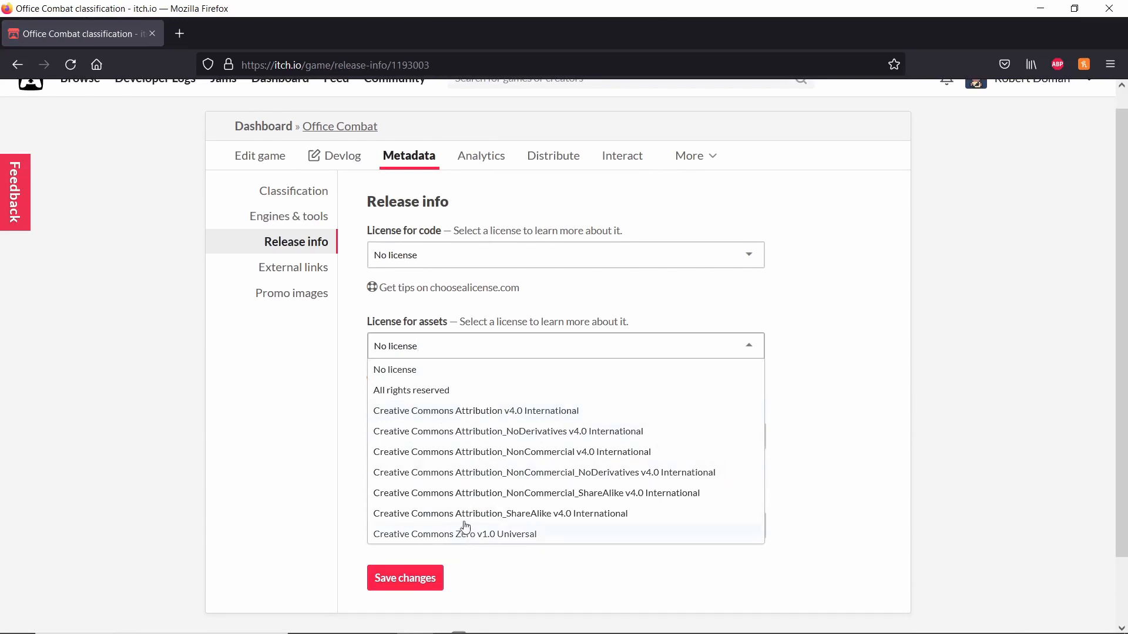
{"action": "left_click", "coordinate": [334, 435]}
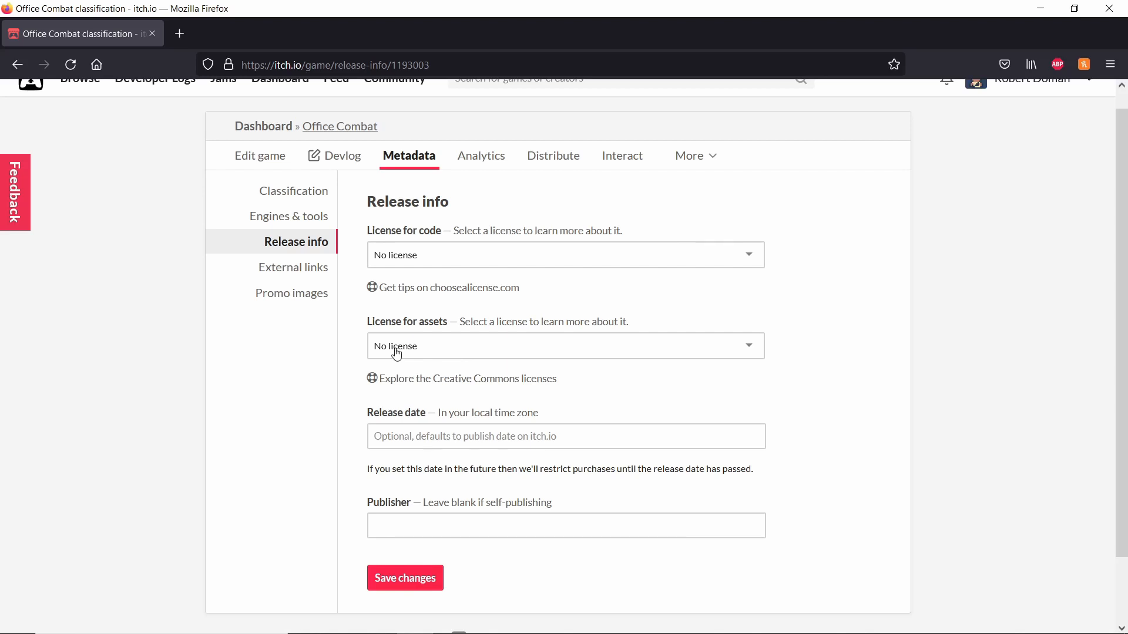
{"action": "scroll", "coordinate": [325, 438], "scroll_direction": "down", "scroll_amount": 1}
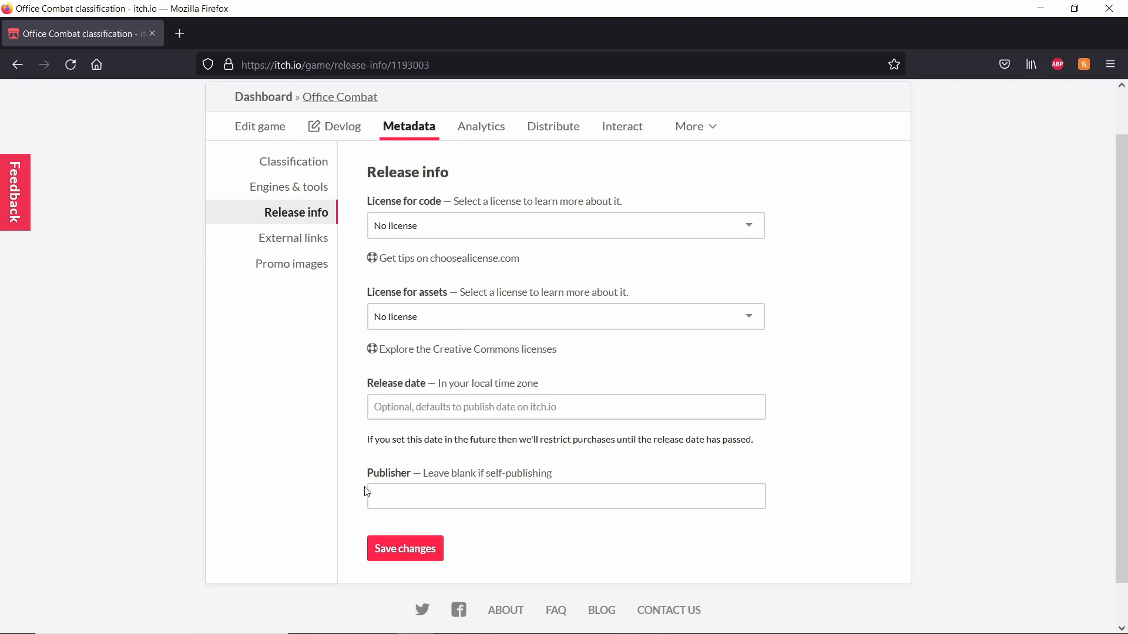
{"action": "left_click", "coordinate": [282, 238]}
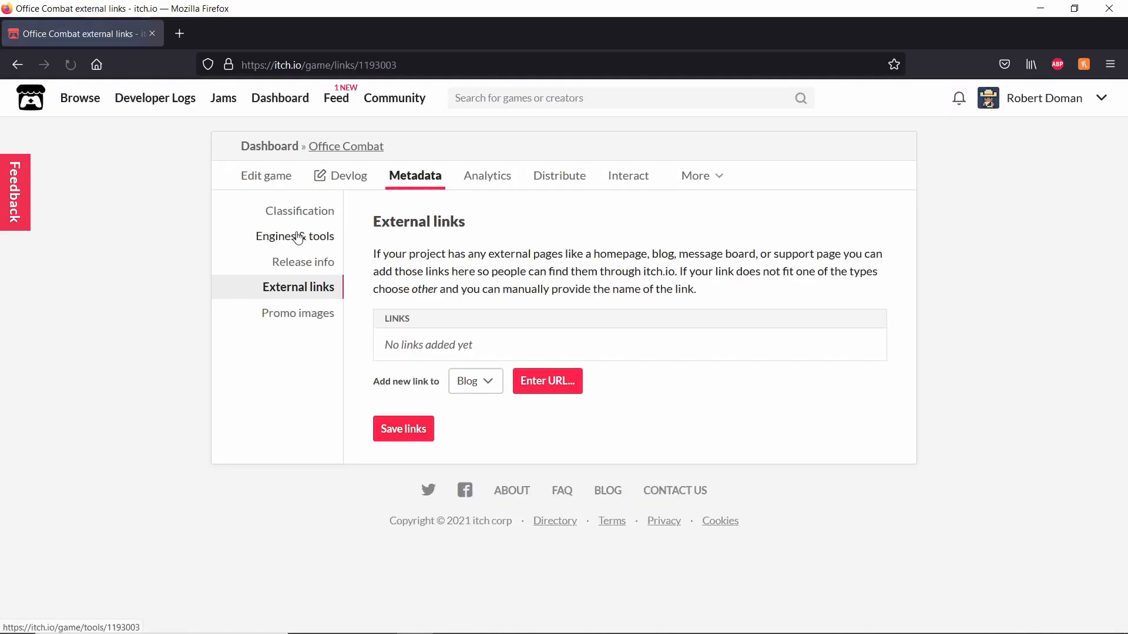
{"action": "left_click", "coordinate": [296, 316]}
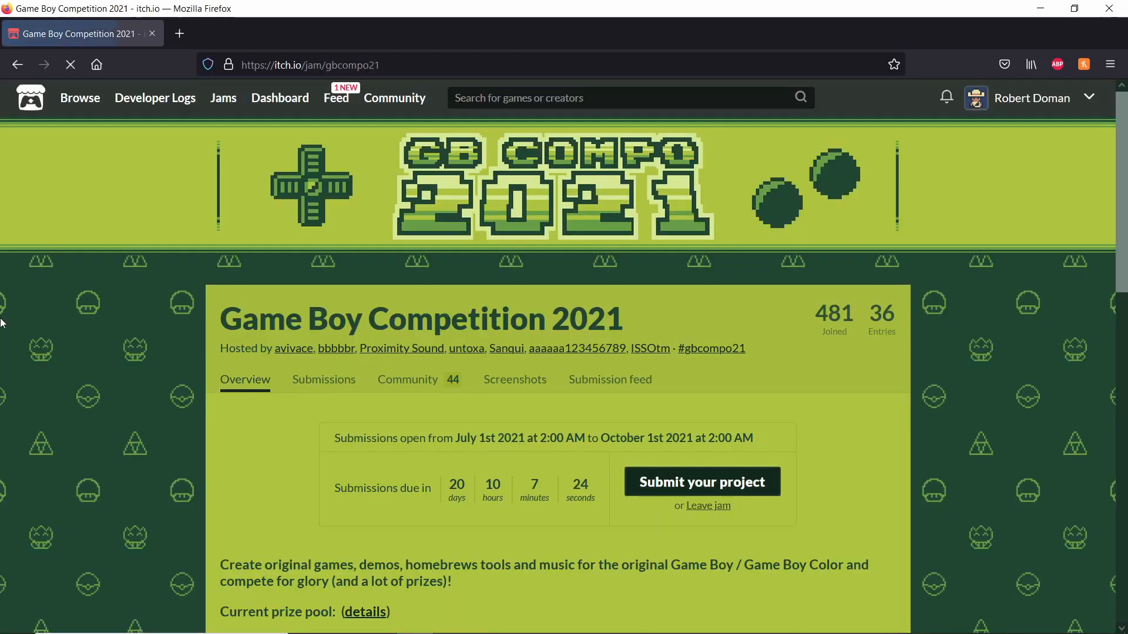
Submit the existing game Office Combat to the Game Boy Competition 2021 jam
{"action": "scroll", "coordinate": [447, 304], "scroll_direction": "down", "scroll_amount": 3}
{"action": "scroll", "coordinate": [437, 306], "scroll_direction": "down", "scroll_amount": 2}
{"action": "scroll", "coordinate": [429, 312], "scroll_direction": "up", "scroll_amount": 2}
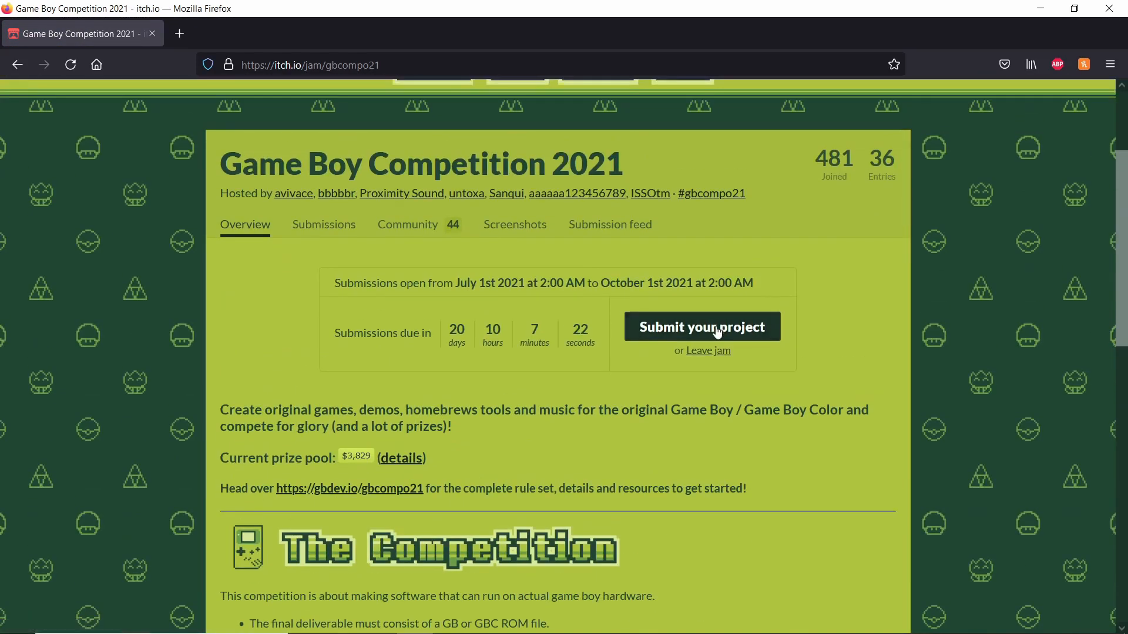
{"action": "left_click", "coordinate": [730, 328]}
{"action": "left_click", "coordinate": [523, 262]}
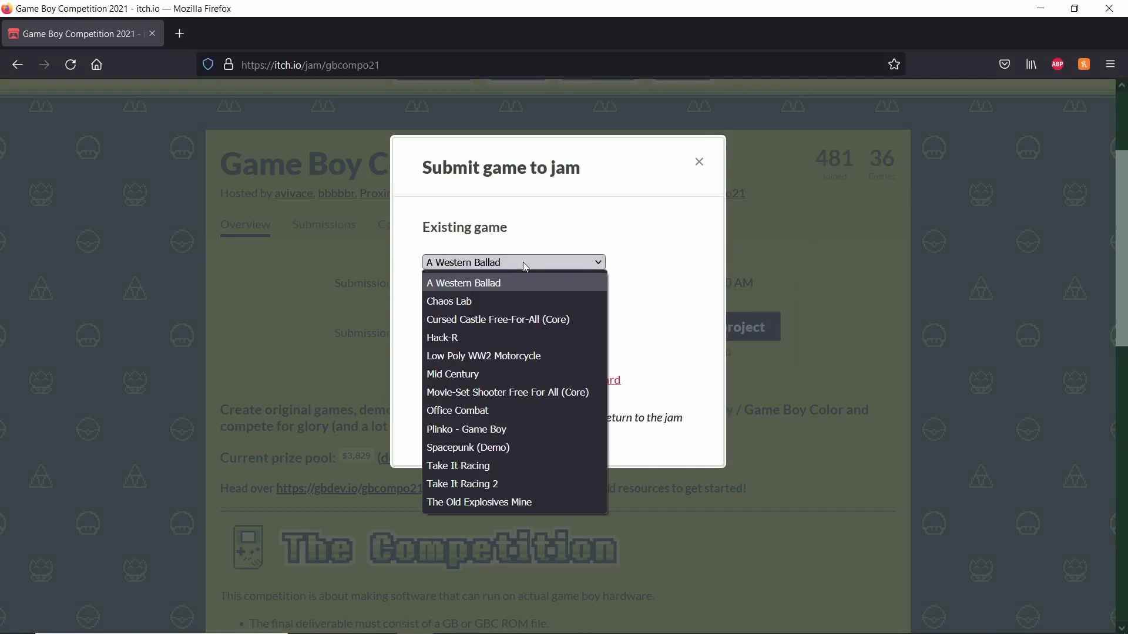
{"action": "left_click", "coordinate": [493, 410]}
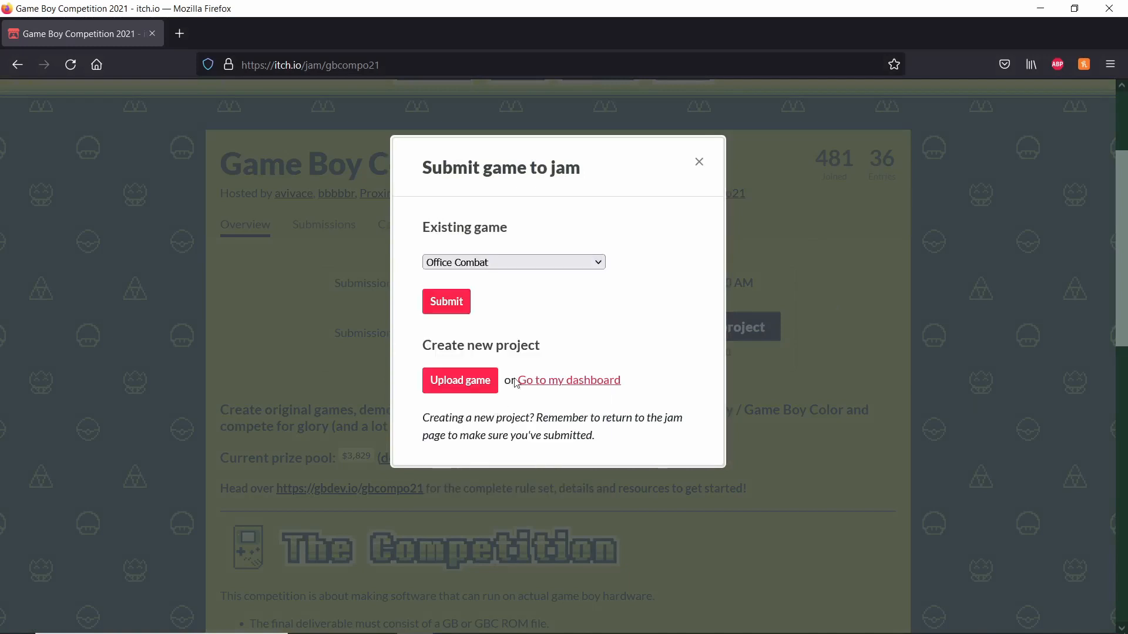
{"action": "left_click", "coordinate": [448, 305]}
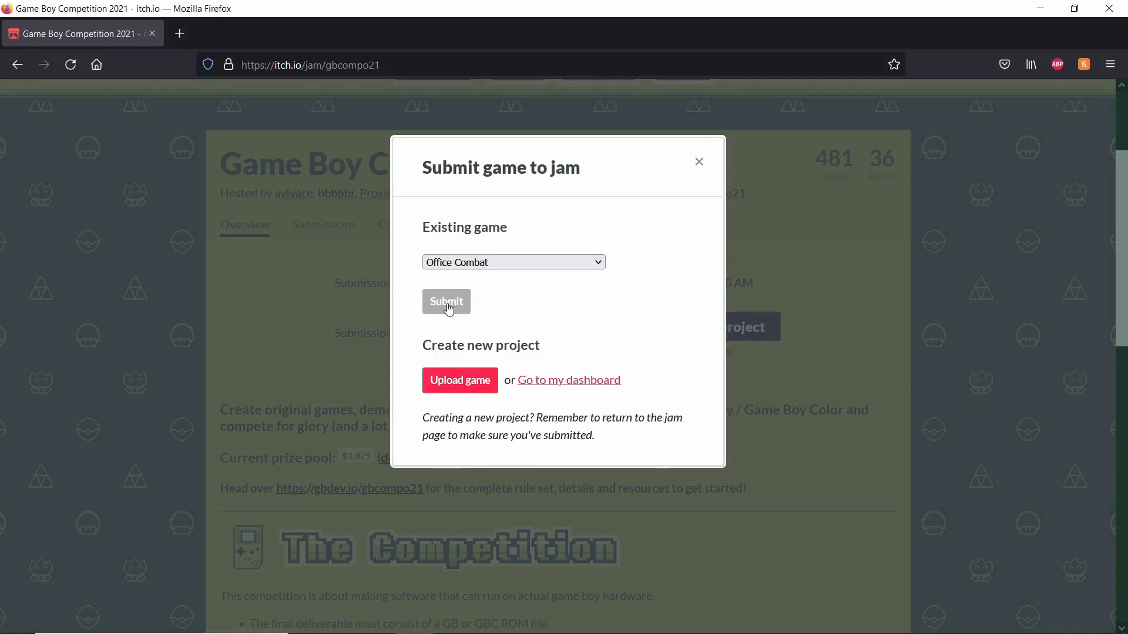
Open the submissions of Game Boy Competition 2021 and browse through the entered games
{"action": "left_click", "coordinate": [517, 263]}
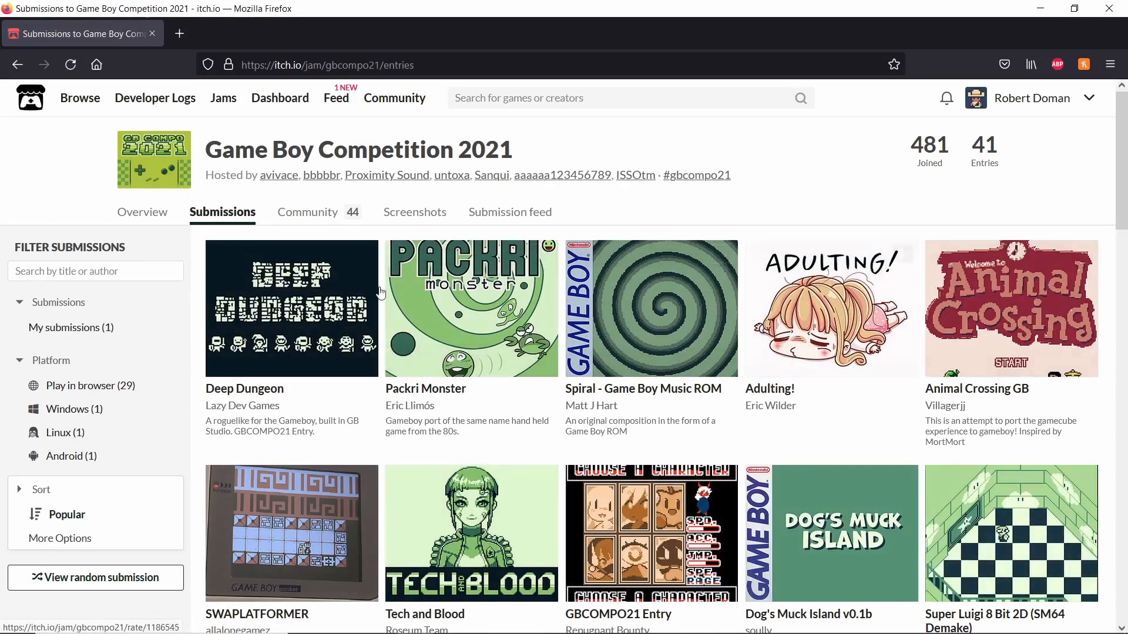
{"action": "scroll", "coordinate": [667, 209], "scroll_direction": "down", "scroll_amount": 3}
{"action": "scroll", "coordinate": [1127, 266], "scroll_direction": "up", "scroll_amount": 3}
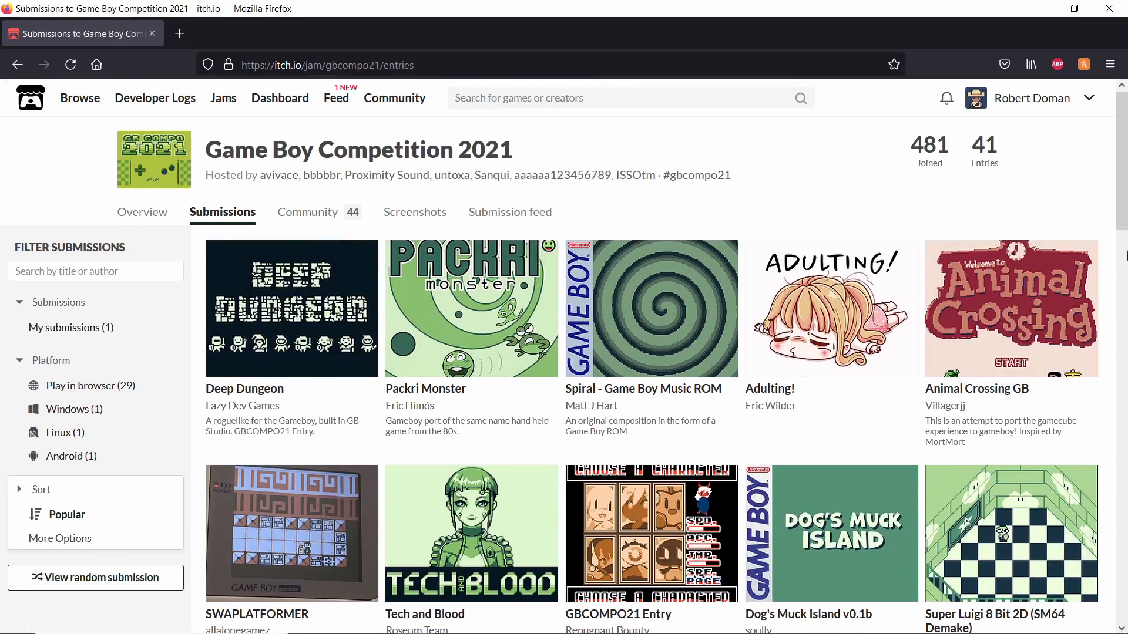
{"action": "scroll", "coordinate": [1126, 238], "scroll_direction": "down", "scroll_amount": 5}
{"action": "scroll", "coordinate": [1127, 238], "scroll_direction": "up", "scroll_amount": 2}
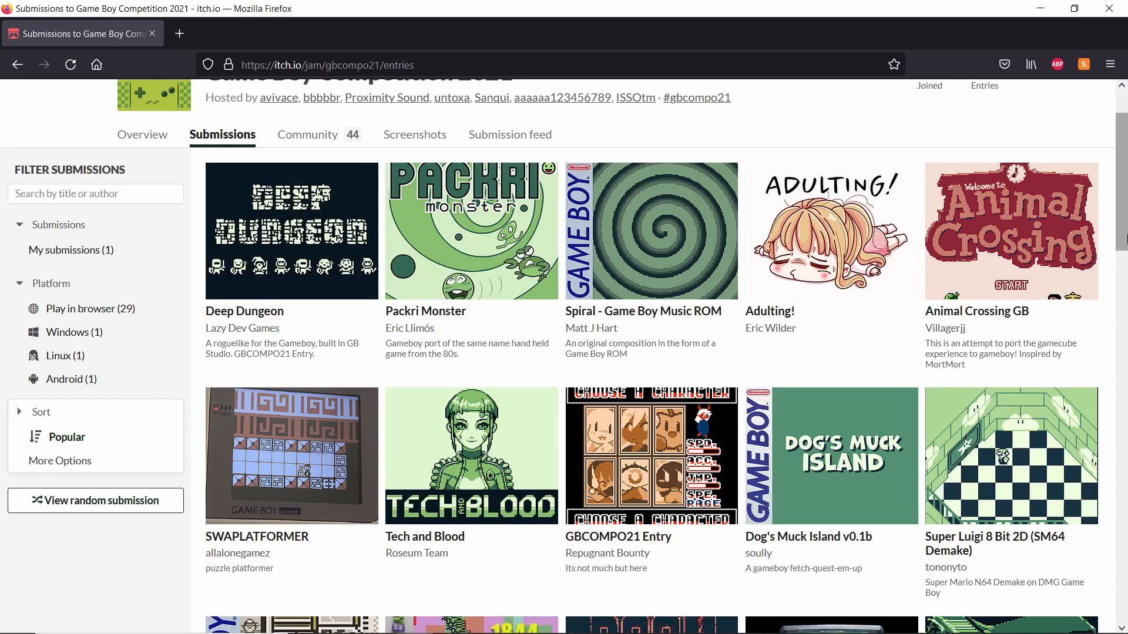
{"action": "scroll", "coordinate": [194, 347], "scroll_direction": "down", "scroll_amount": 2}
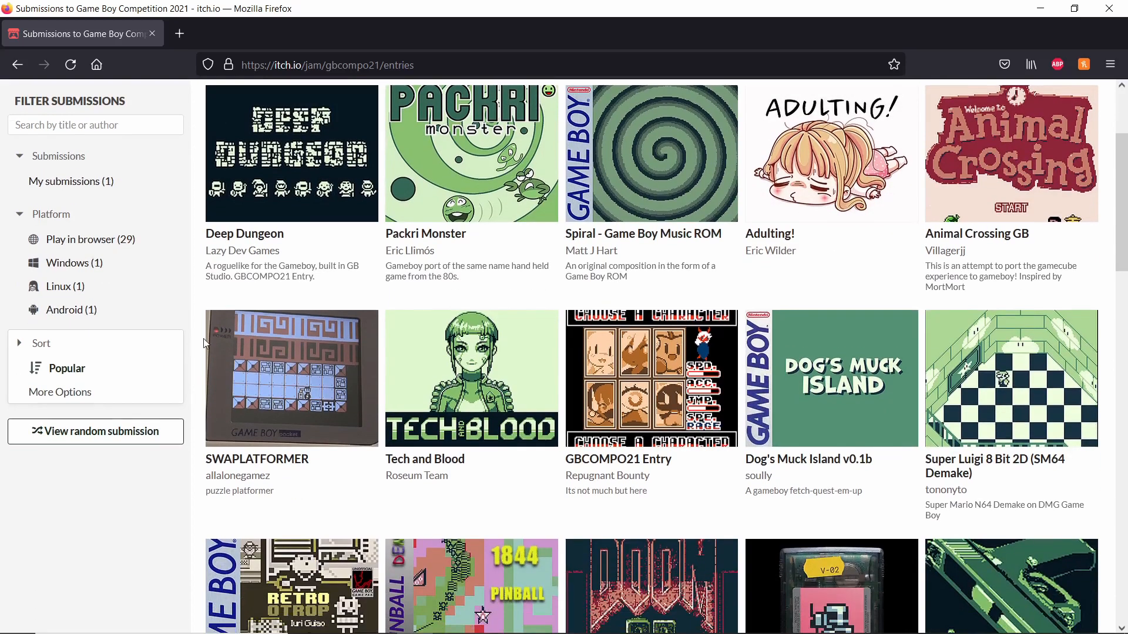
{"action": "scroll", "coordinate": [176, 353], "scroll_direction": "down", "scroll_amount": 4}
{"action": "scroll", "coordinate": [194, 460], "scroll_direction": "down", "scroll_amount": 4}
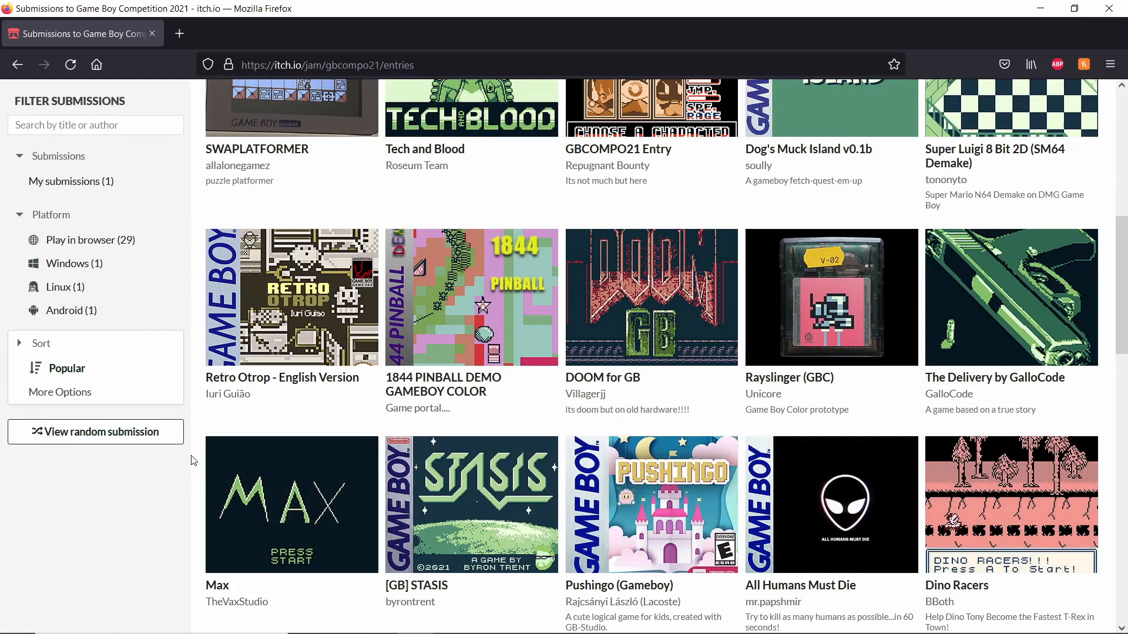
{"action": "scroll", "coordinate": [194, 460], "scroll_direction": "down", "scroll_amount": 10}
{"action": "scroll", "coordinate": [196, 455], "scroll_direction": "up", "scroll_amount": 15}
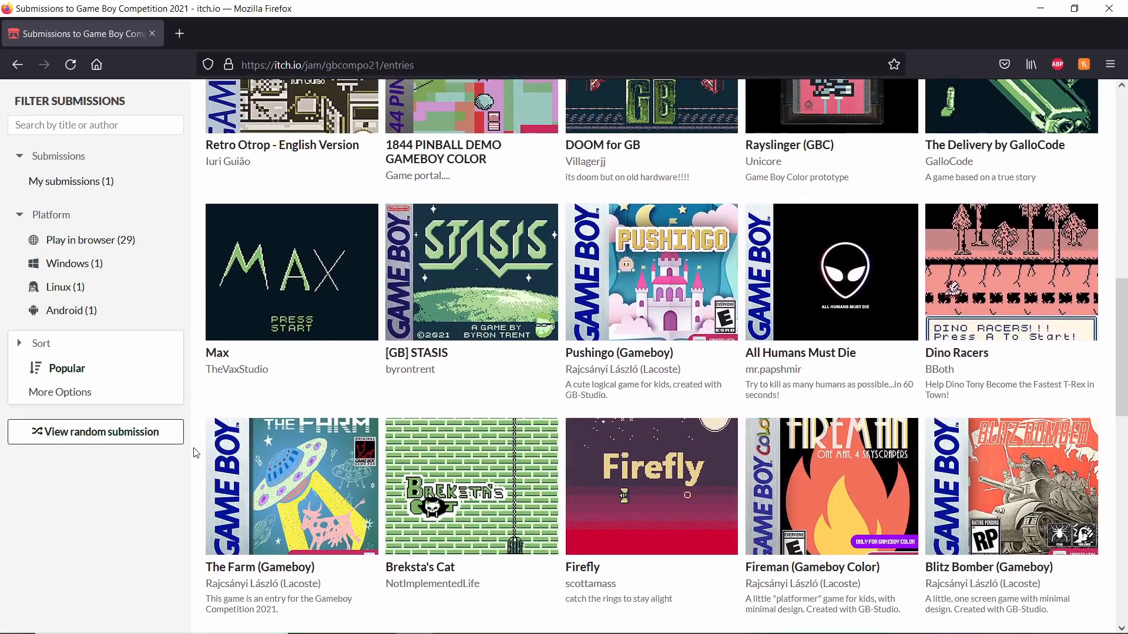
{"action": "scroll", "coordinate": [195, 453], "scroll_direction": "up", "scroll_amount": 4}
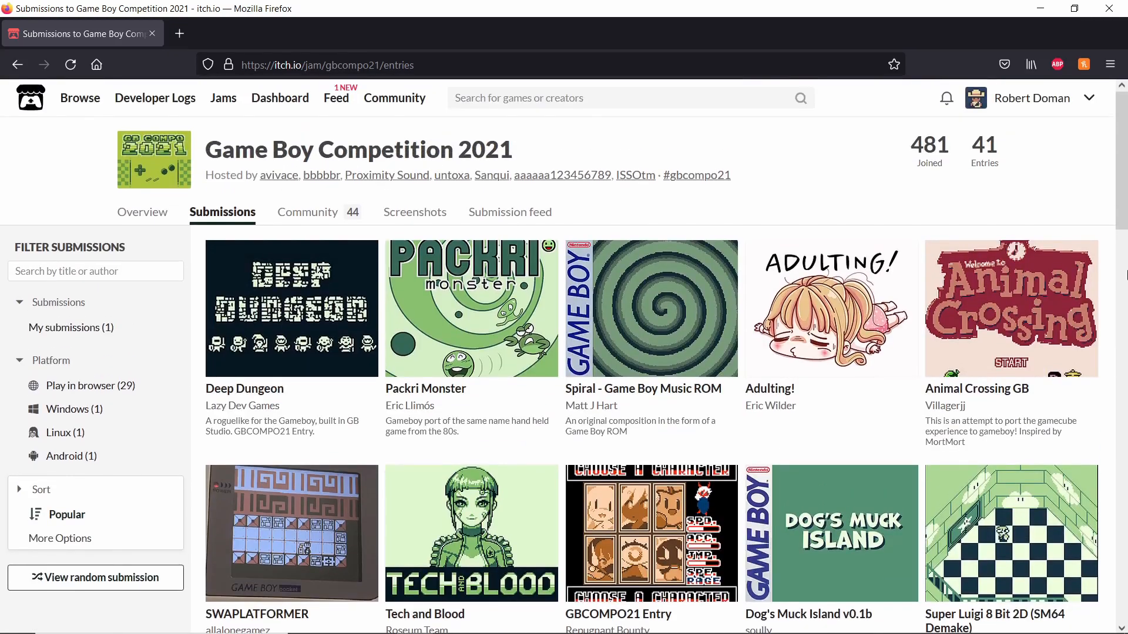
Look for the Office Combat entry in the competition's list of submissions
{"action": "scroll", "coordinate": [1127, 276], "scroll_direction": "down", "scroll_amount": 2}
{"action": "scroll", "coordinate": [1127, 275], "scroll_direction": "down", "scroll_amount": 2}
{"action": "scroll", "coordinate": [1127, 294], "scroll_direction": "up", "scroll_amount": 4}
{"action": "scroll", "coordinate": [1126, 325], "scroll_direction": "down", "scroll_amount": 5}
{"action": "scroll", "coordinate": [1127, 325], "scroll_direction": "down", "scroll_amount": 20}
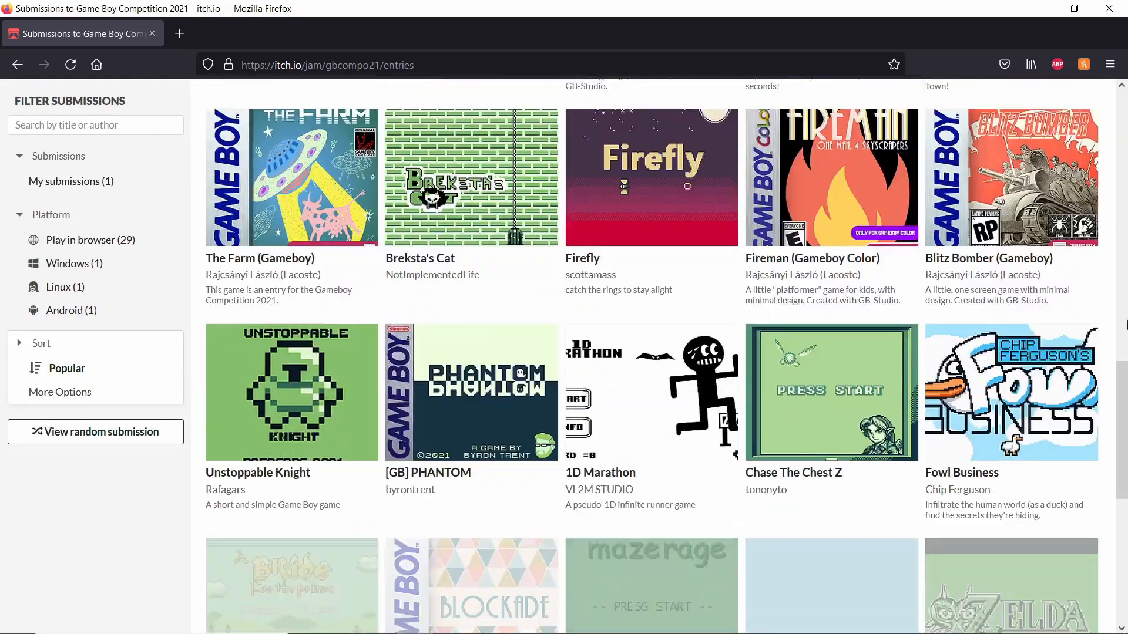
{"action": "scroll", "coordinate": [1127, 325], "scroll_direction": "down", "scroll_amount": 3}
{"action": "scroll", "coordinate": [1127, 325], "scroll_direction": "up", "scroll_amount": 7}
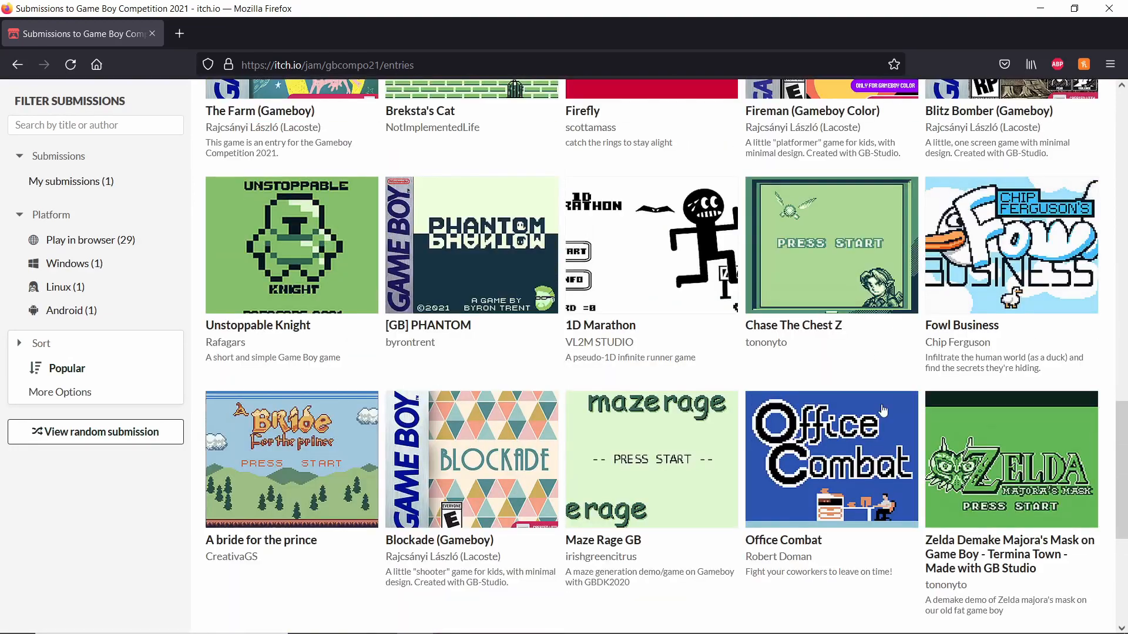
{"action": "scroll", "coordinate": [1126, 485], "scroll_direction": "up", "scroll_amount": 3}
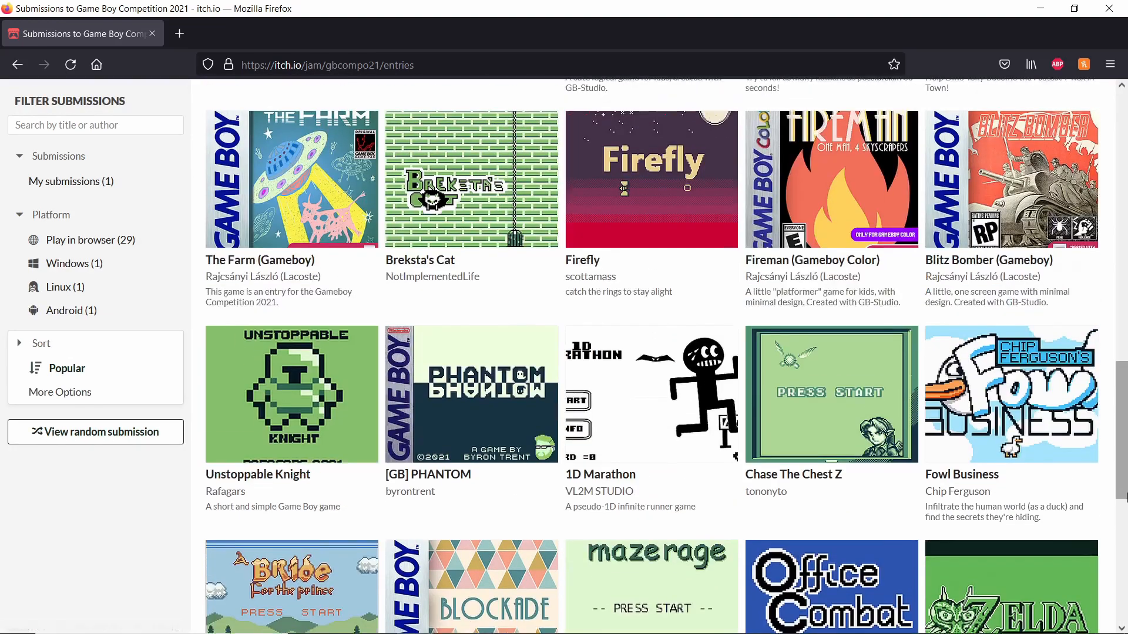
{"action": "scroll", "coordinate": [1125, 485], "scroll_direction": "up", "scroll_amount": 10}
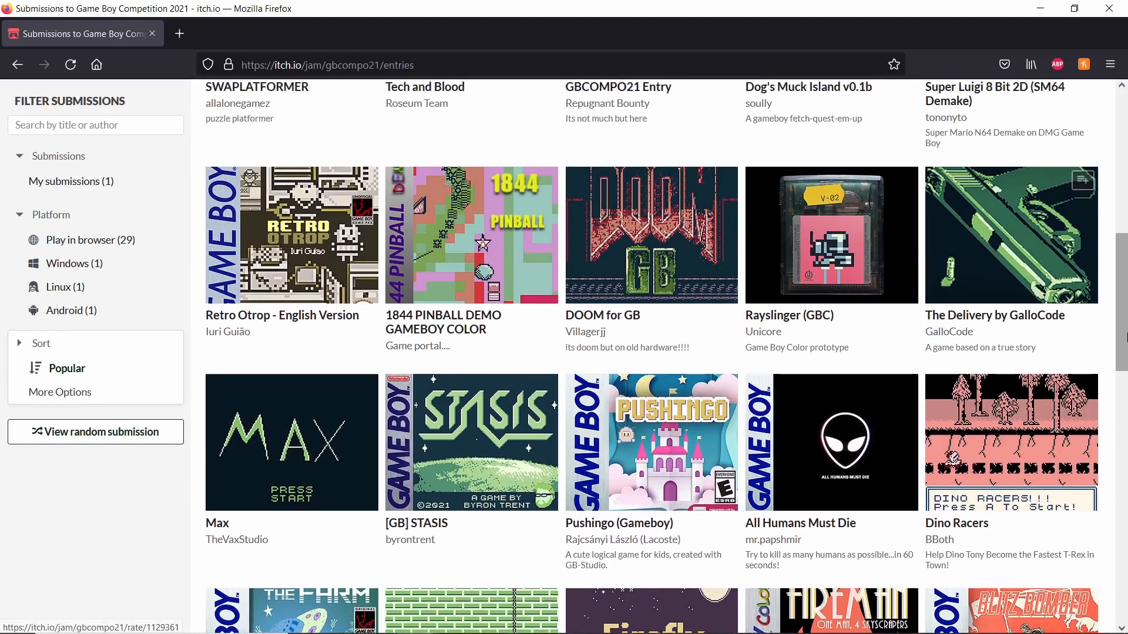
{"action": "scroll", "coordinate": [1122, 344], "scroll_direction": "up", "scroll_amount": 5}
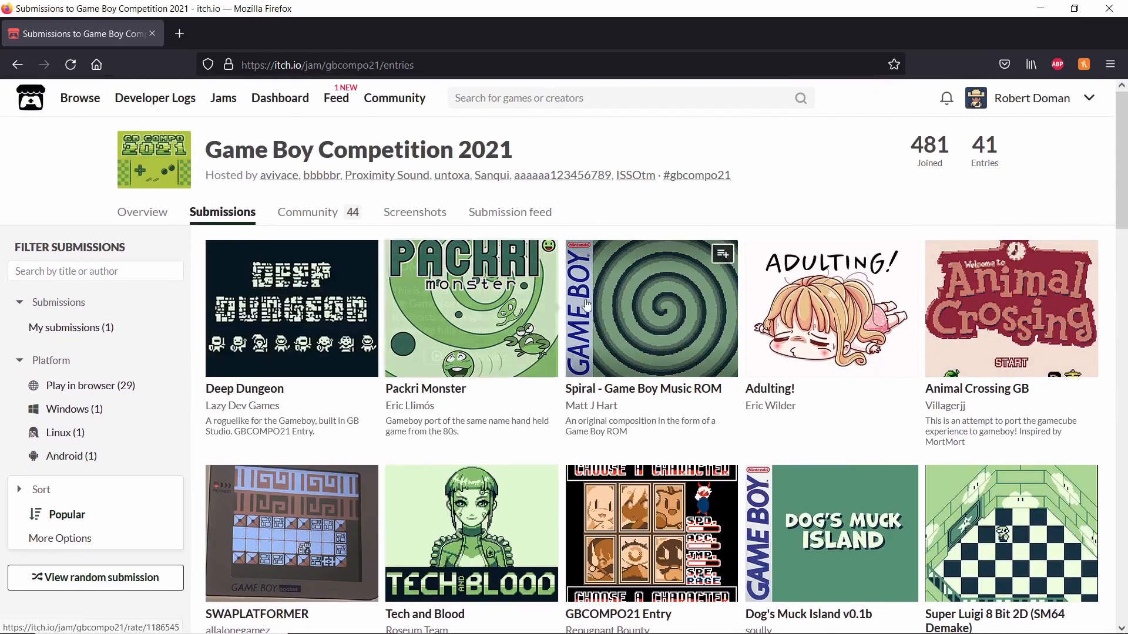
Compare the cover art and previews of competing entries such as Fireman and Fowl Business with those of Office Combat
{"action": "scroll", "coordinate": [1126, 327], "scroll_direction": "down", "scroll_amount": 3}
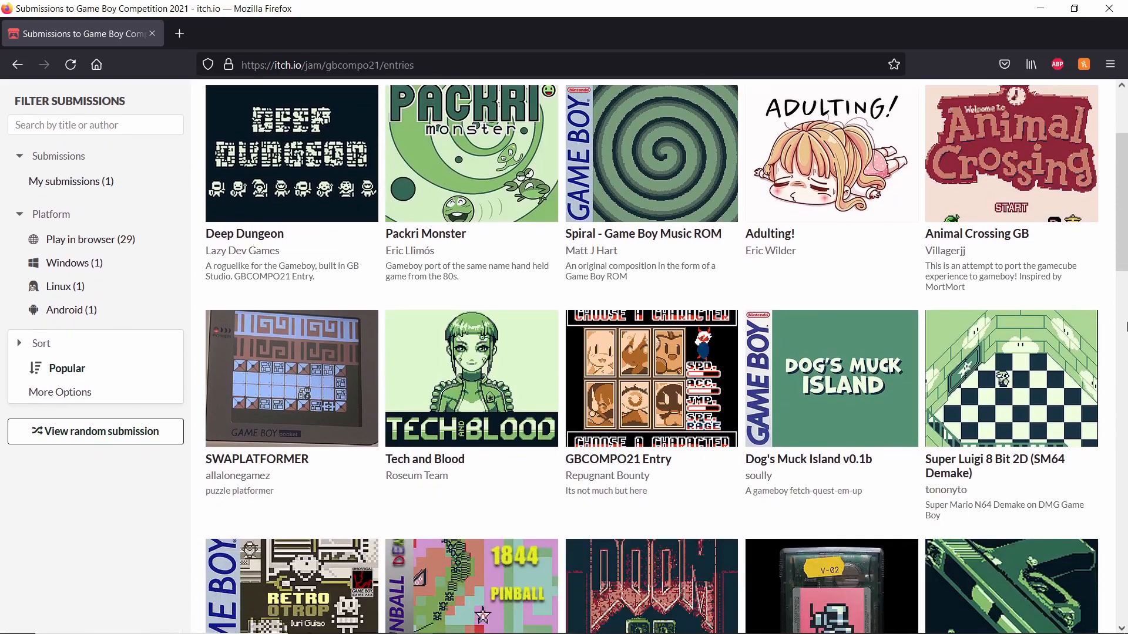
{"action": "scroll", "coordinate": [1126, 350], "scroll_direction": "down", "scroll_amount": 4}
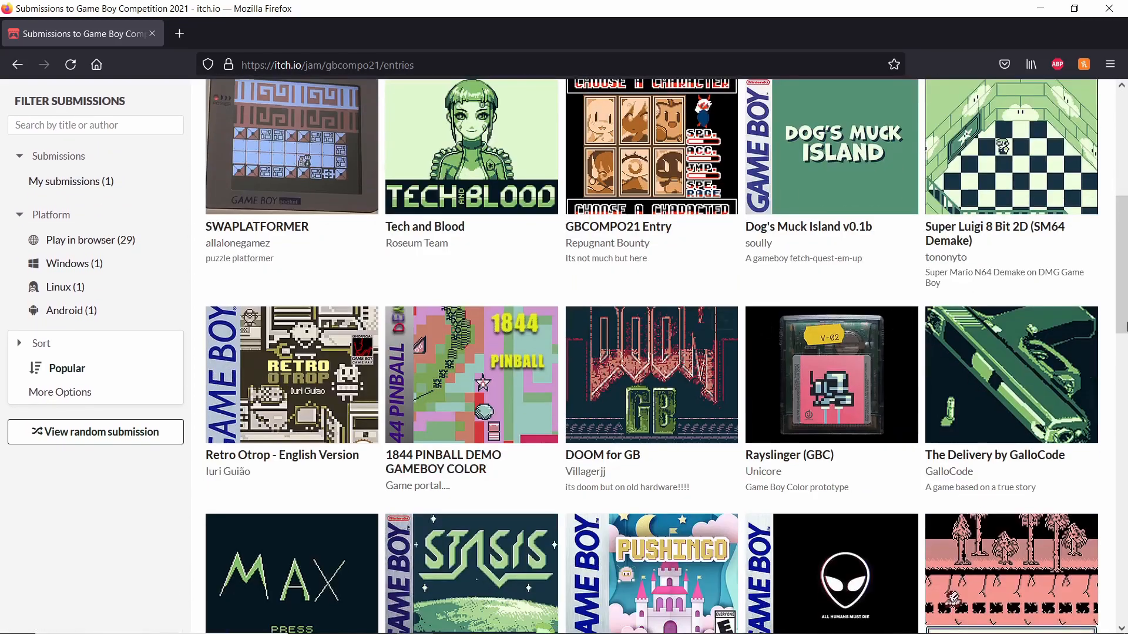
{"action": "scroll", "coordinate": [1126, 327], "scroll_direction": "down", "scroll_amount": 5}
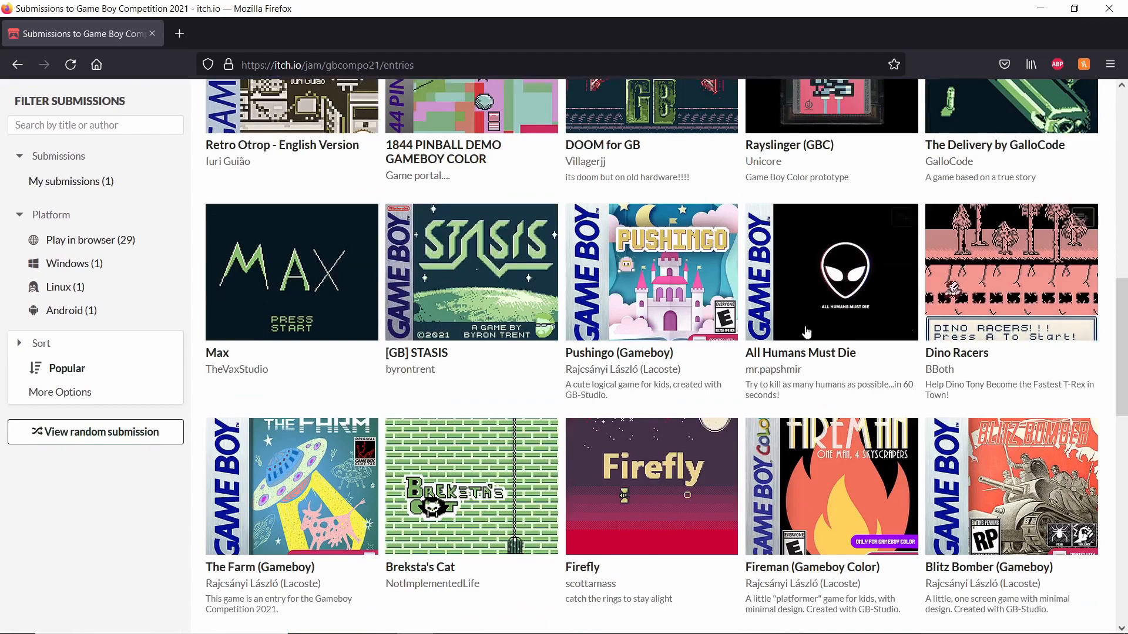
{"action": "scroll", "coordinate": [807, 334], "scroll_direction": "down", "scroll_amount": 3}
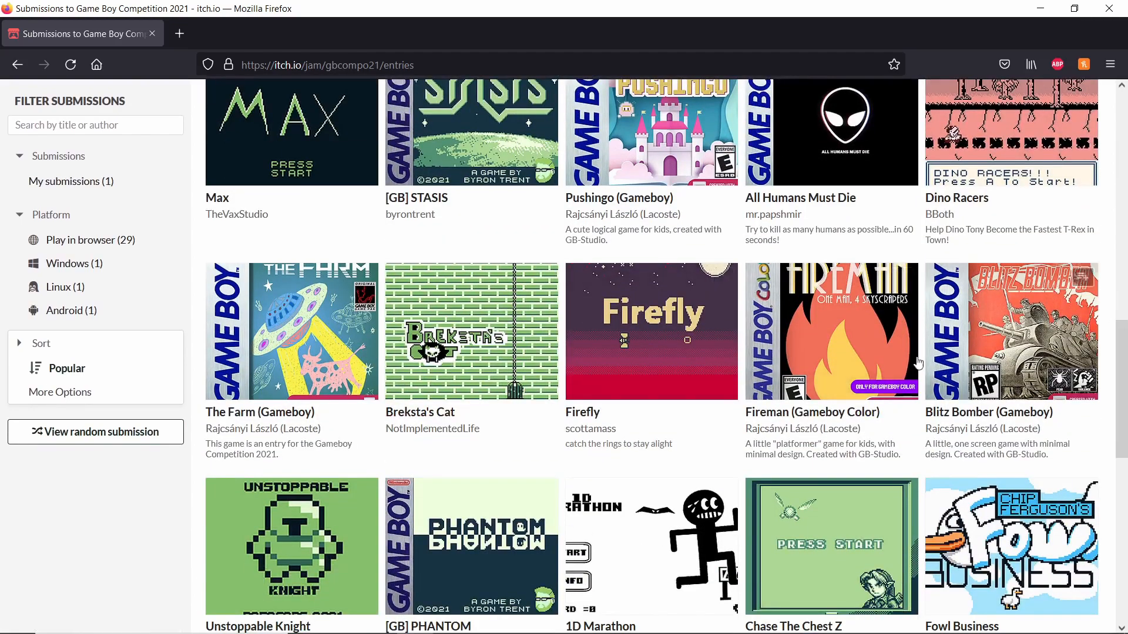
{"action": "scroll", "coordinate": [918, 363], "scroll_direction": "down", "scroll_amount": 3}
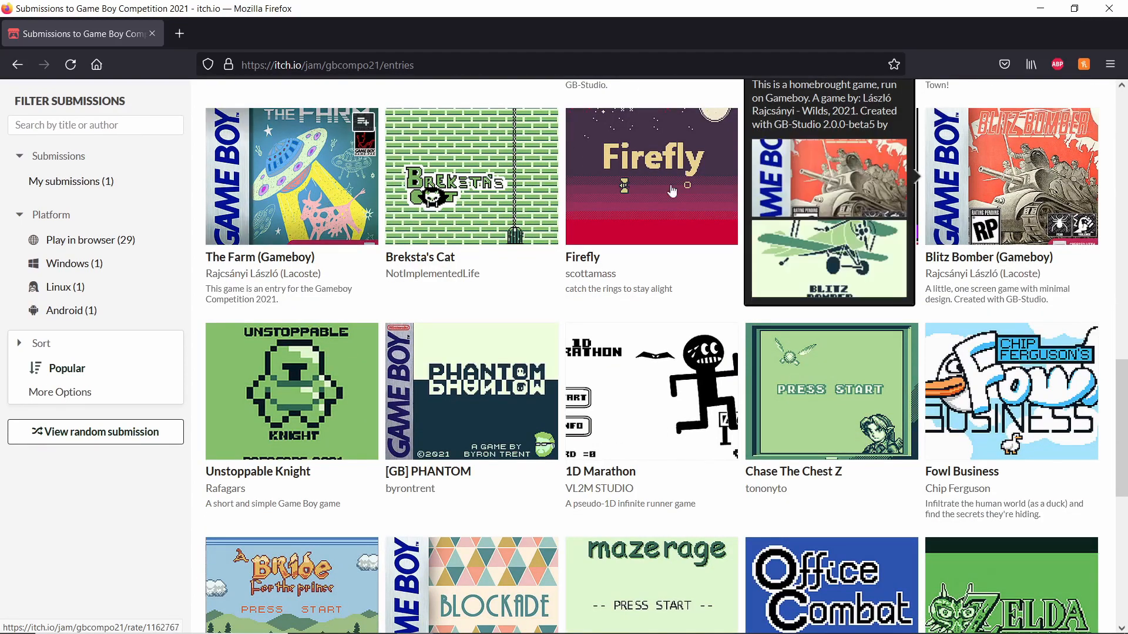
{"action": "scroll", "coordinate": [672, 190], "scroll_direction": "down", "scroll_amount": 4}
{"action": "scroll", "coordinate": [929, 449], "scroll_direction": "up", "scroll_amount": 11}
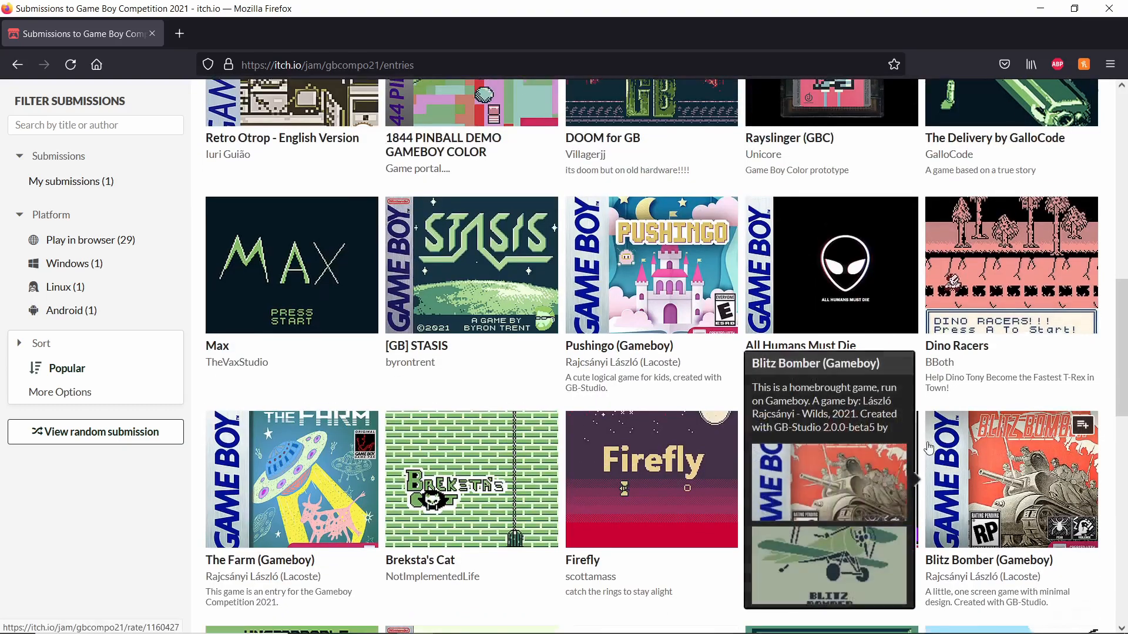
{"action": "scroll", "coordinate": [929, 449], "scroll_direction": "down", "scroll_amount": 1}
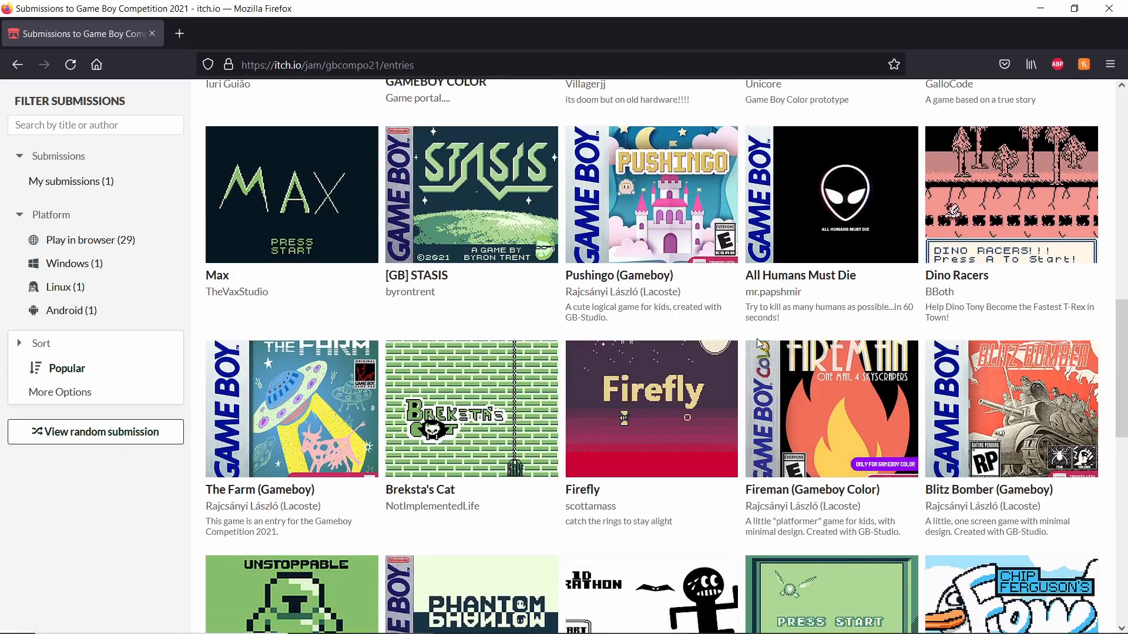
{"action": "mouse_move", "coordinate": [845, 359]}
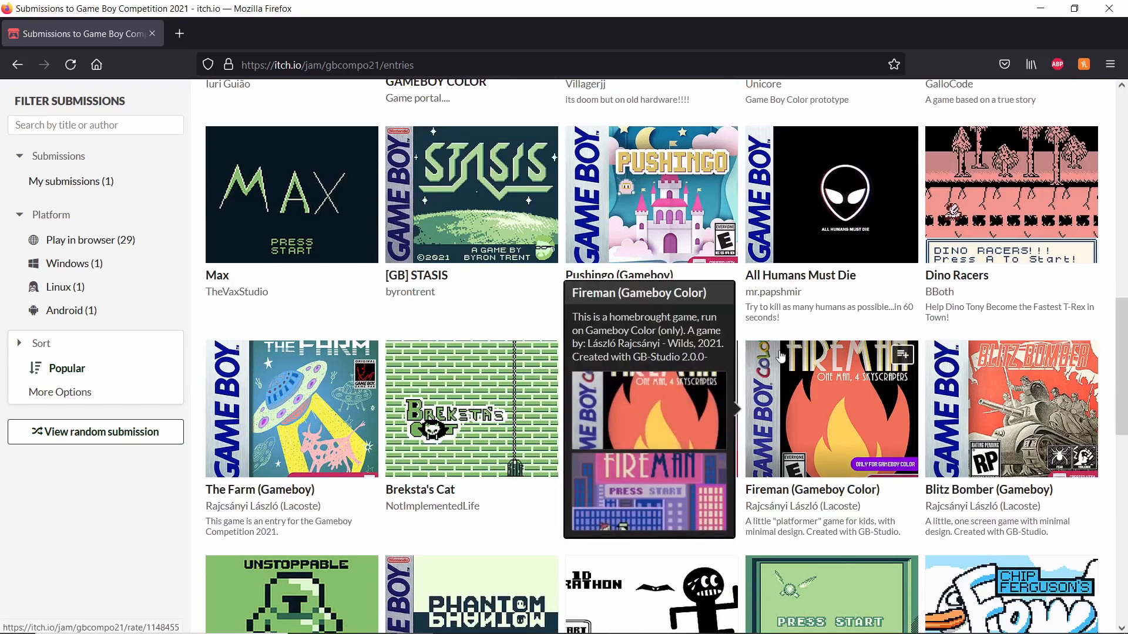
{"action": "scroll", "coordinate": [1126, 339], "scroll_direction": "down", "scroll_amount": 4}
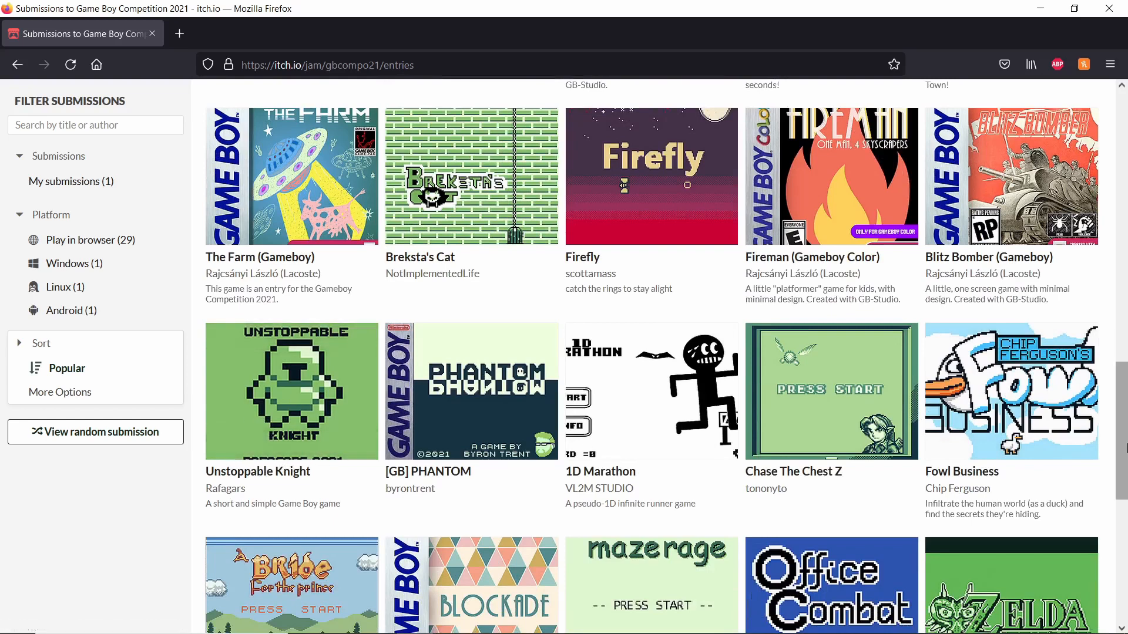
{"action": "scroll", "coordinate": [961, 250], "scroll_direction": "down", "scroll_amount": 3}
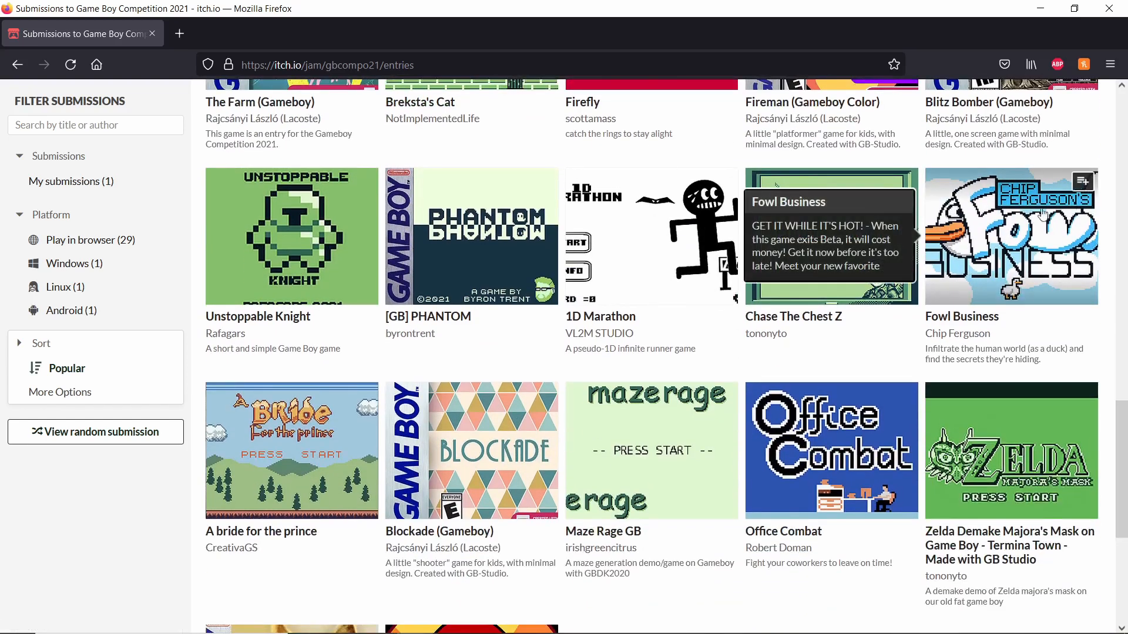
{"action": "scroll", "coordinate": [1126, 392], "scroll_direction": "down", "scroll_amount": 3}
{"action": "mouse_move", "coordinate": [846, 324]}
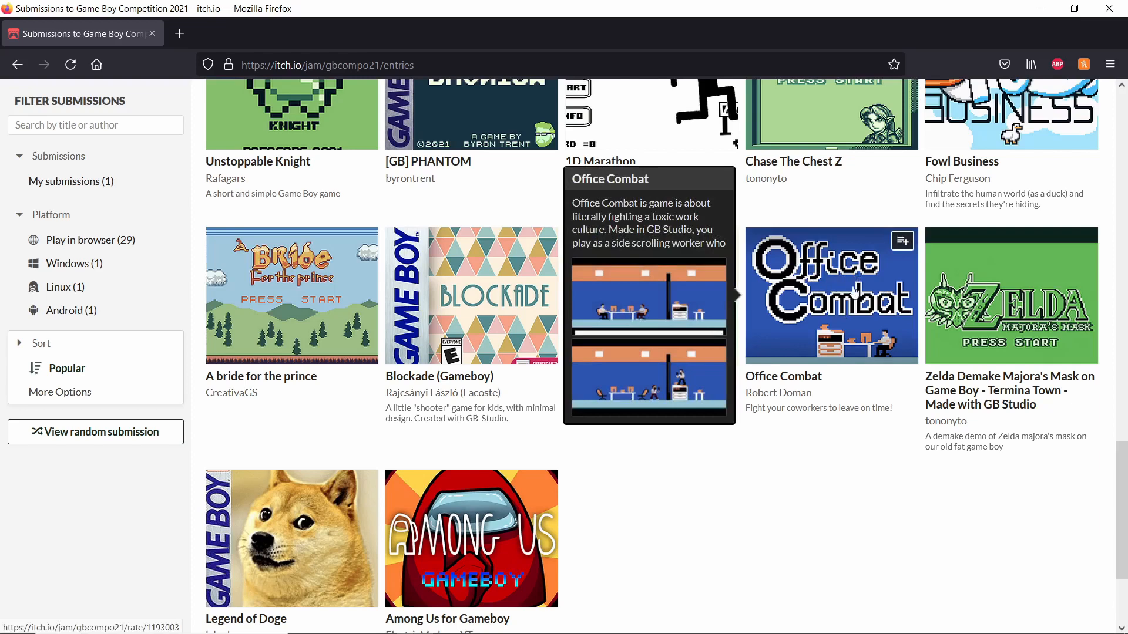
{"action": "scroll", "coordinate": [839, 473], "scroll_direction": "down", "scroll_amount": 2}
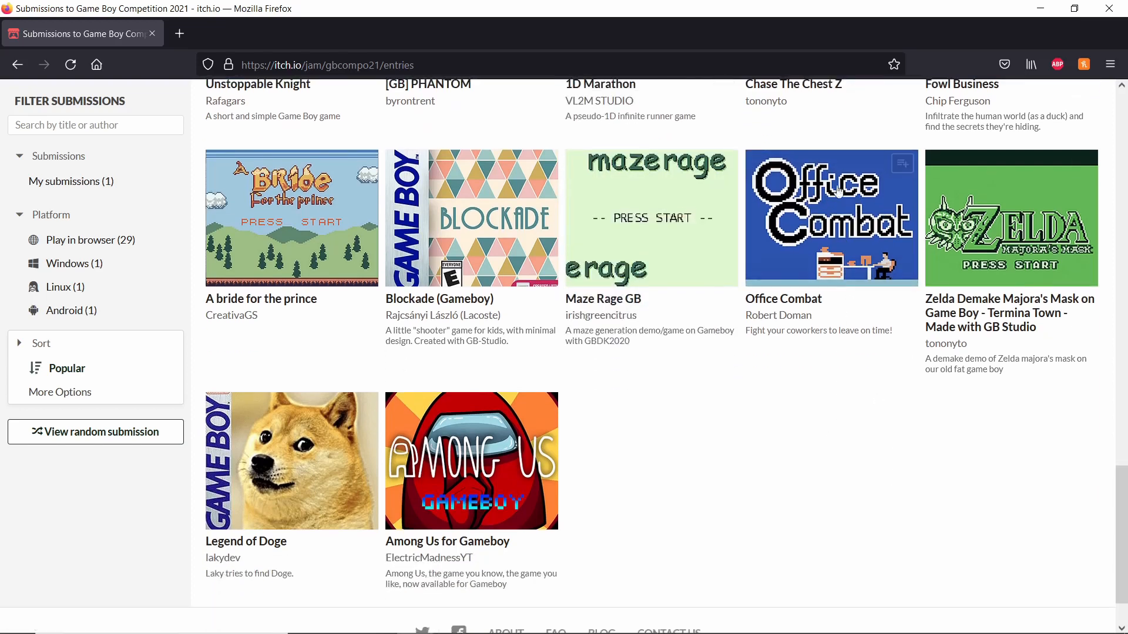
{"action": "scroll", "coordinate": [452, 329], "scroll_direction": "up", "scroll_amount": 20}
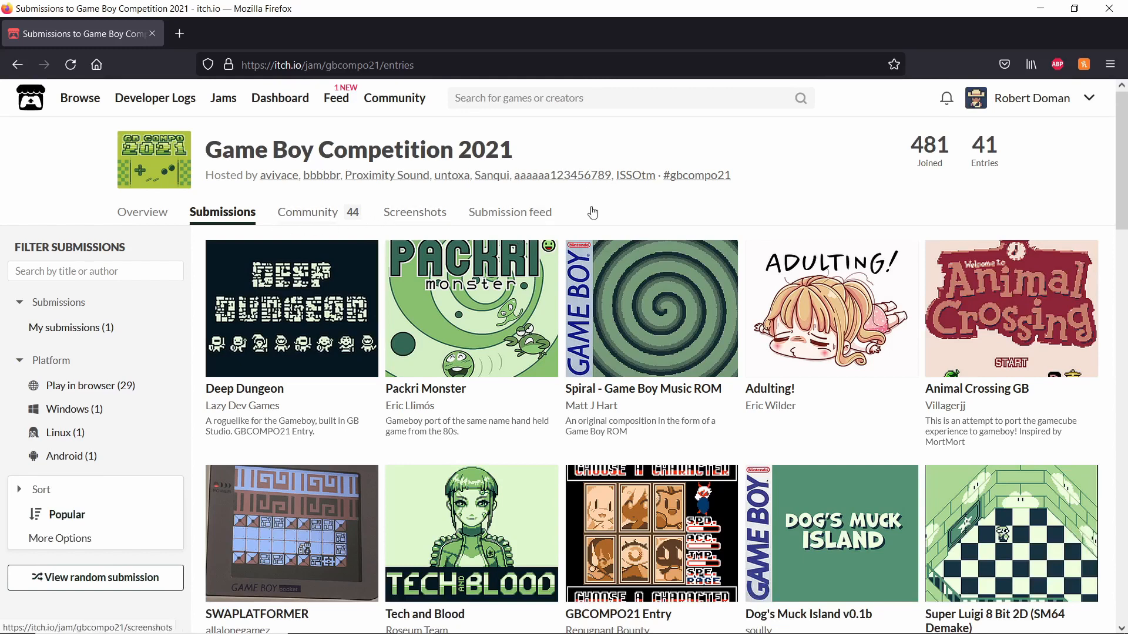
Open the Office Combat project page and run its Game Boy ROM in the embedded player
{"action": "left_click", "coordinate": [159, 327]}
{"action": "scroll", "coordinate": [155, 322], "scroll_direction": "down", "scroll_amount": 4}
{"action": "scroll", "coordinate": [157, 321], "scroll_direction": "down", "scroll_amount": 2}
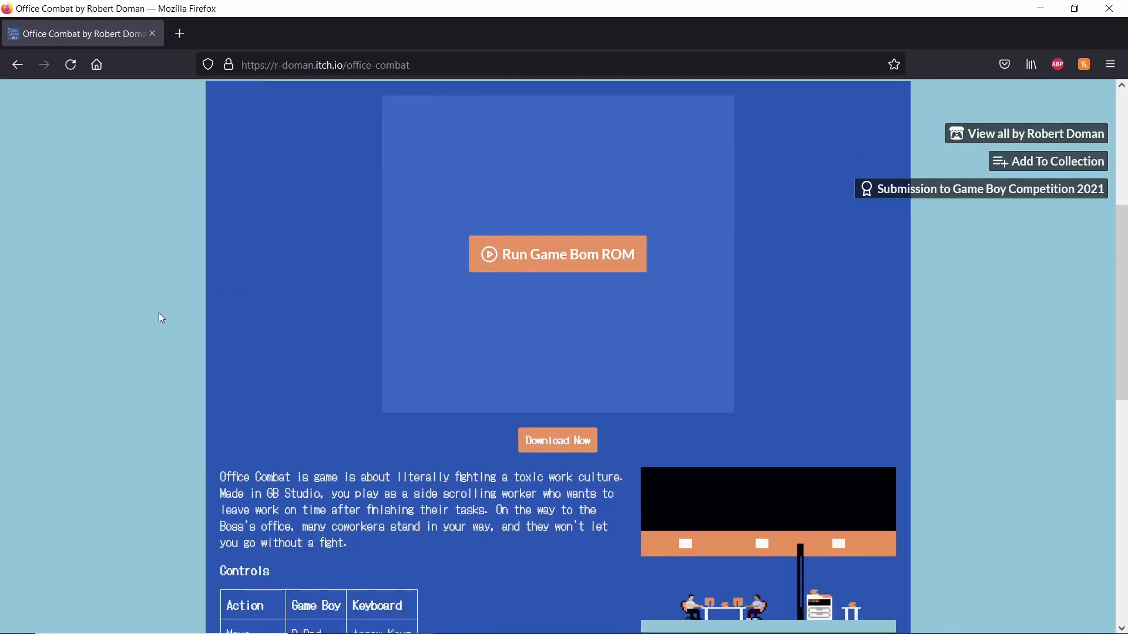
{"action": "scroll", "coordinate": [534, 416], "scroll_direction": "up", "scroll_amount": 6}
{"action": "scroll", "coordinate": [581, 475], "scroll_direction": "down", "scroll_amount": 1}
{"action": "left_click", "coordinate": [580, 474]}
{"action": "scroll", "coordinate": [217, 373], "scroll_direction": "down", "scroll_amount": 3}
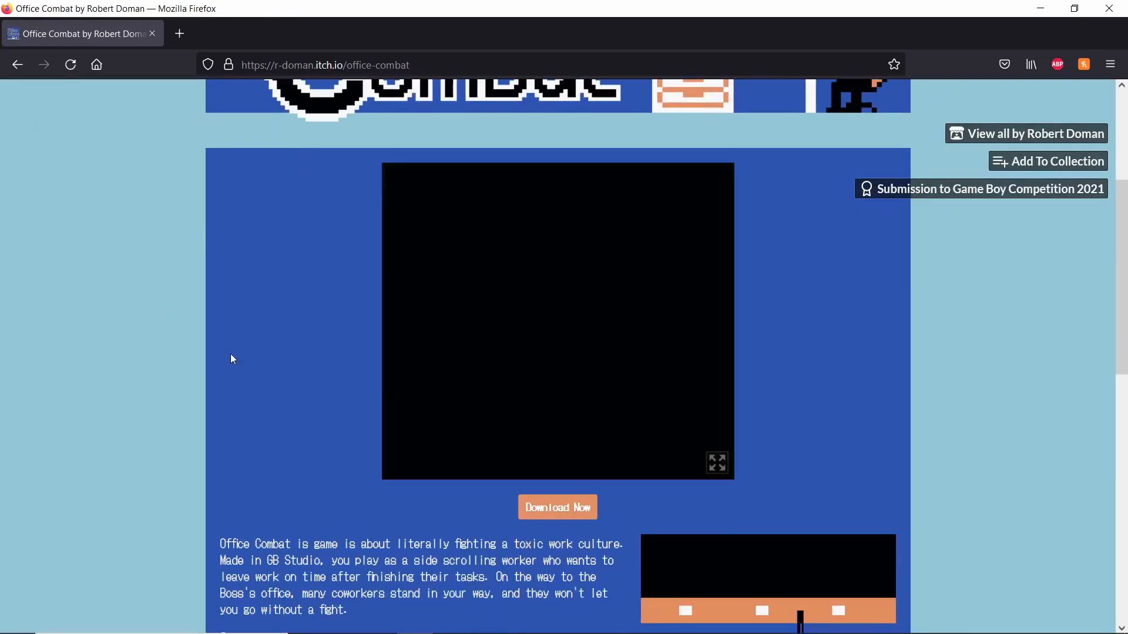
{"action": "scroll", "coordinate": [221, 307], "scroll_direction": "up", "scroll_amount": 4}
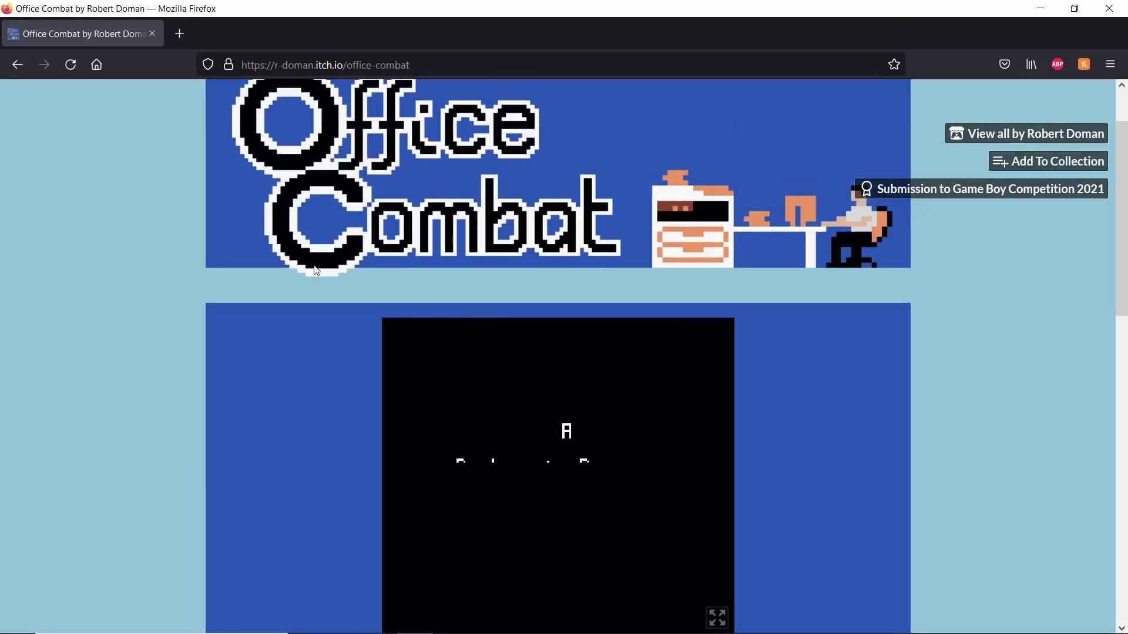
{"action": "scroll", "coordinate": [122, 232], "scroll_direction": "down", "scroll_amount": 2}
{"action": "scroll", "coordinate": [199, 229], "scroll_direction": "down", "scroll_amount": 5}
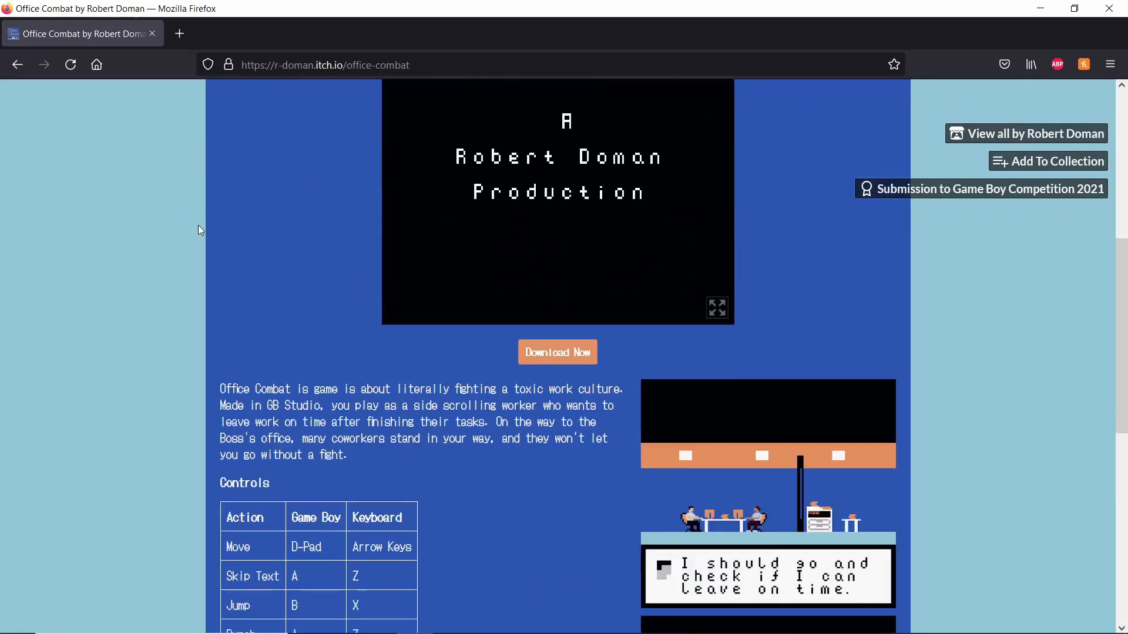
Review the Office Combat page's controls table, downloads, screenshots and comment form, along with its banner and embedded game
{"action": "scroll", "coordinate": [199, 227], "scroll_direction": "down", "scroll_amount": 5}
{"action": "scroll", "coordinate": [202, 224], "scroll_direction": "down", "scroll_amount": 3}
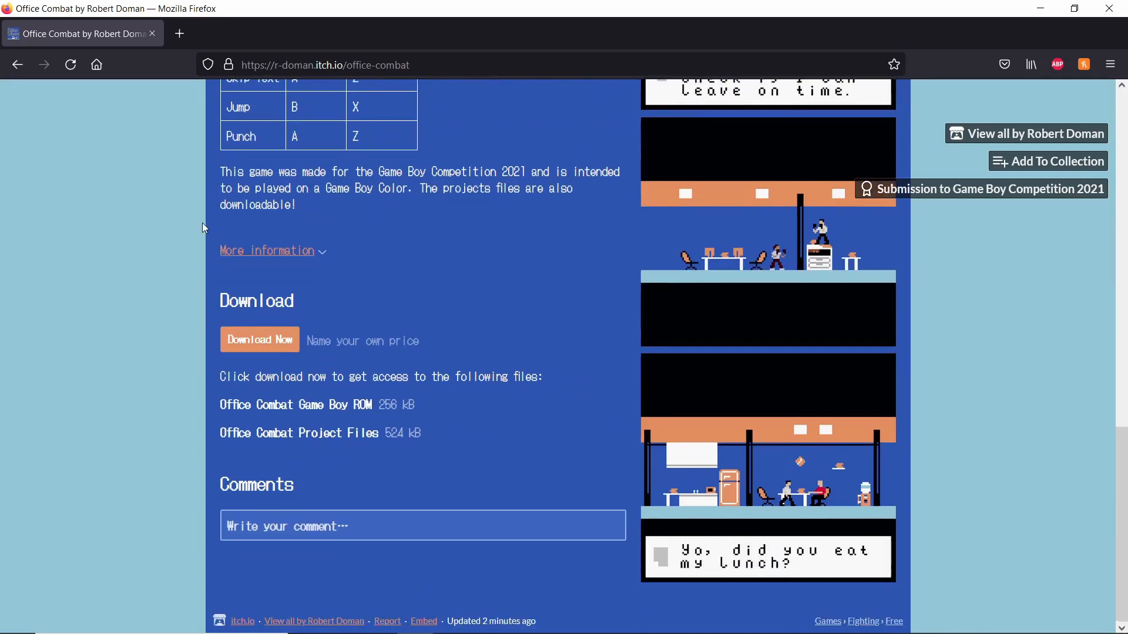
{"action": "left_click", "coordinate": [313, 527]}
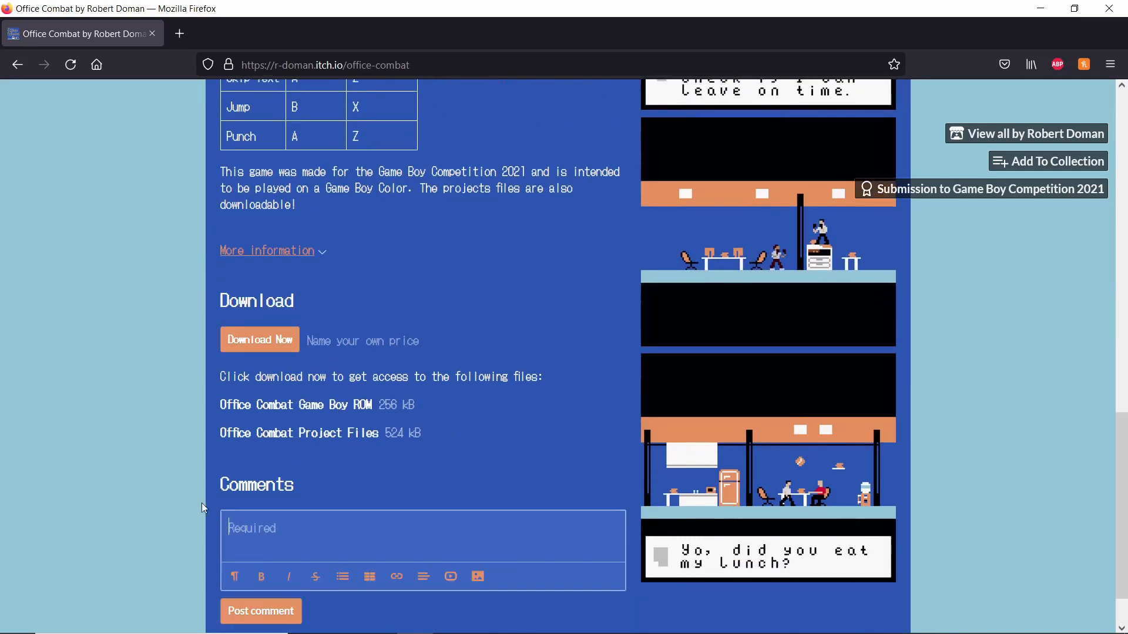
{"action": "scroll", "coordinate": [206, 505], "scroll_direction": "down", "scroll_amount": 1}
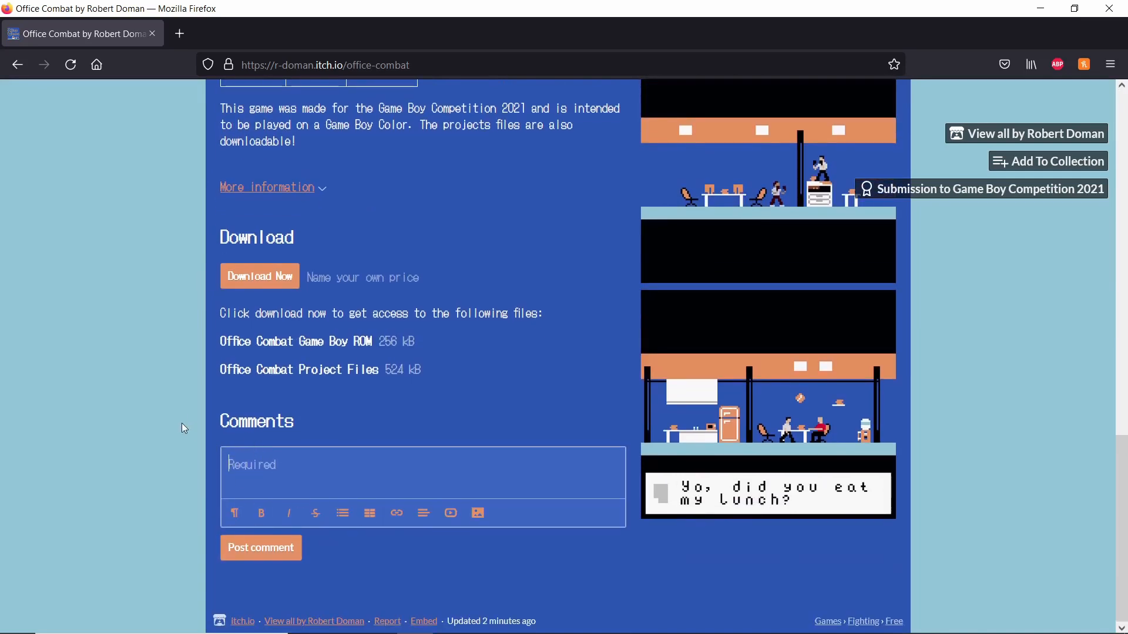
{"action": "scroll", "coordinate": [177, 408], "scroll_direction": "up", "scroll_amount": 13}
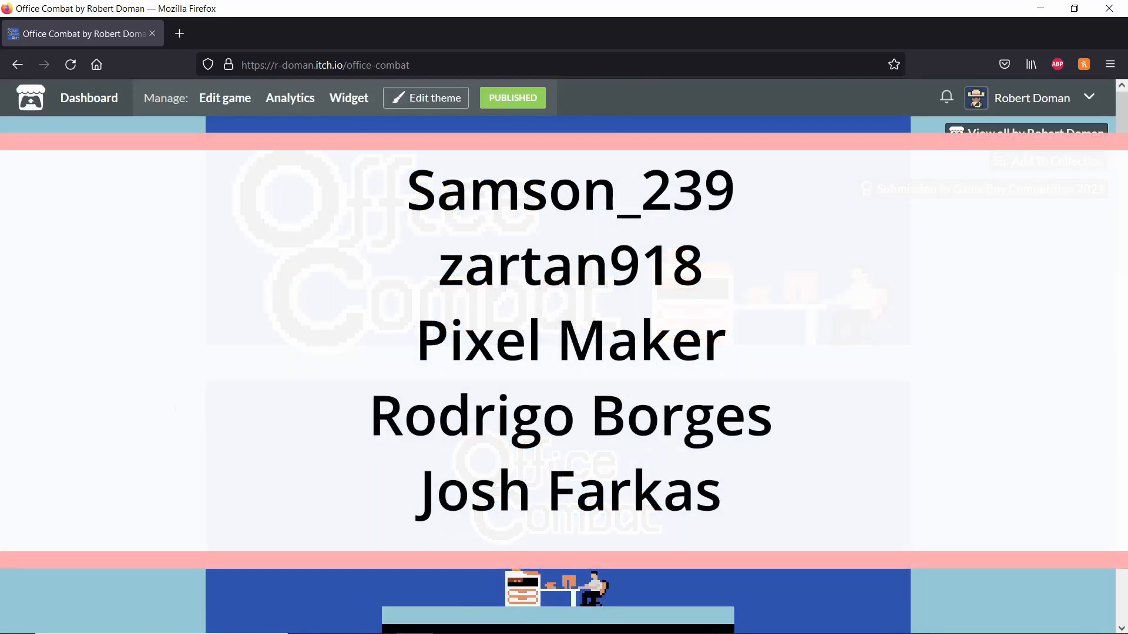
{"action": "scroll", "coordinate": [175, 408], "scroll_direction": "down", "scroll_amount": 12}
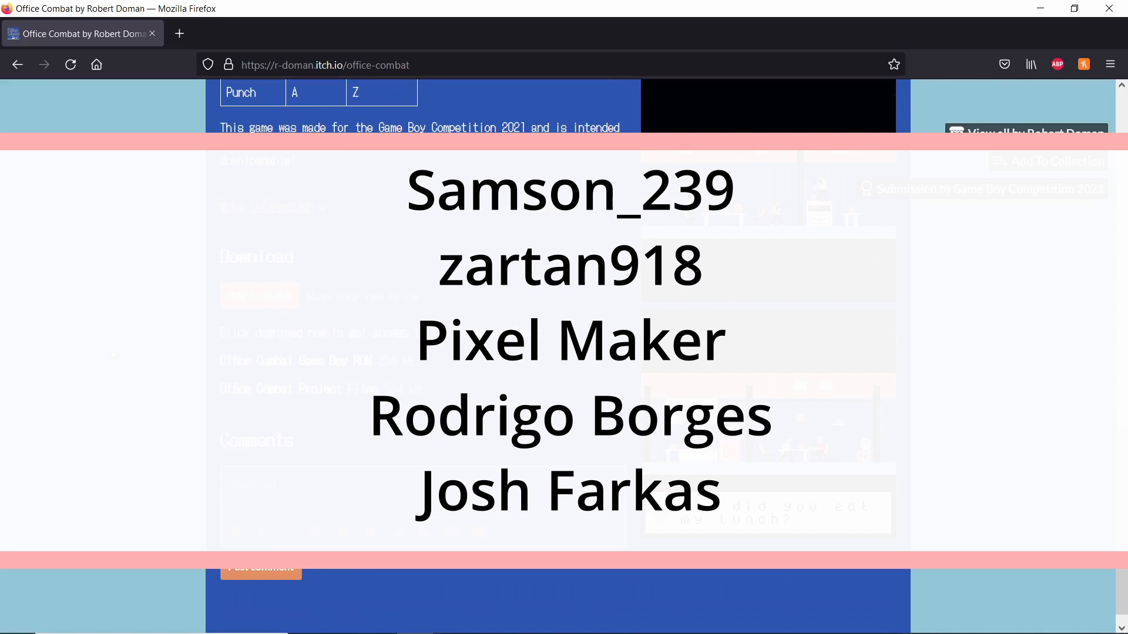
{"action": "scroll", "coordinate": [114, 296], "scroll_direction": "up", "scroll_amount": 5}
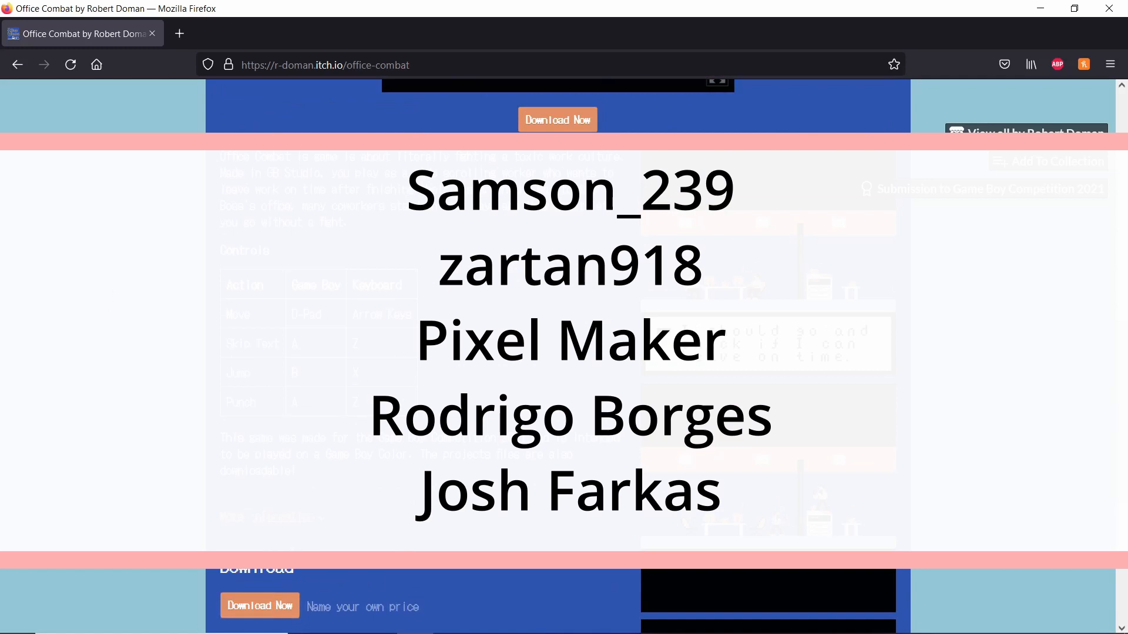
{"action": "scroll", "coordinate": [558, 352], "scroll_direction": "up", "scroll_amount": 5}
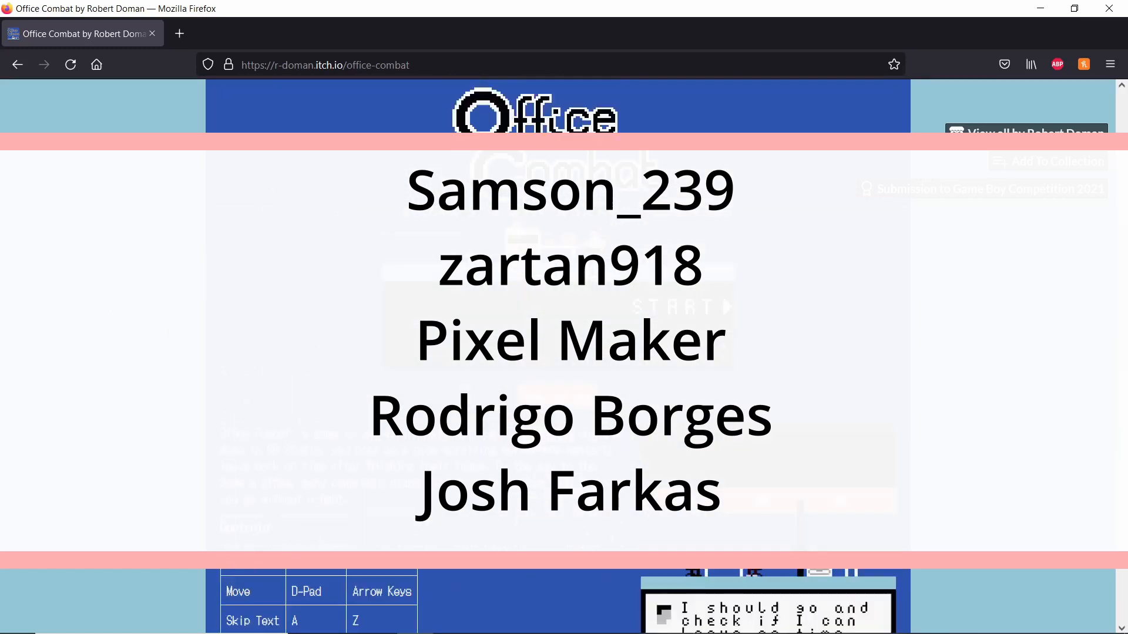
{"action": "scroll", "coordinate": [558, 352], "scroll_direction": "up", "scroll_amount": 1}
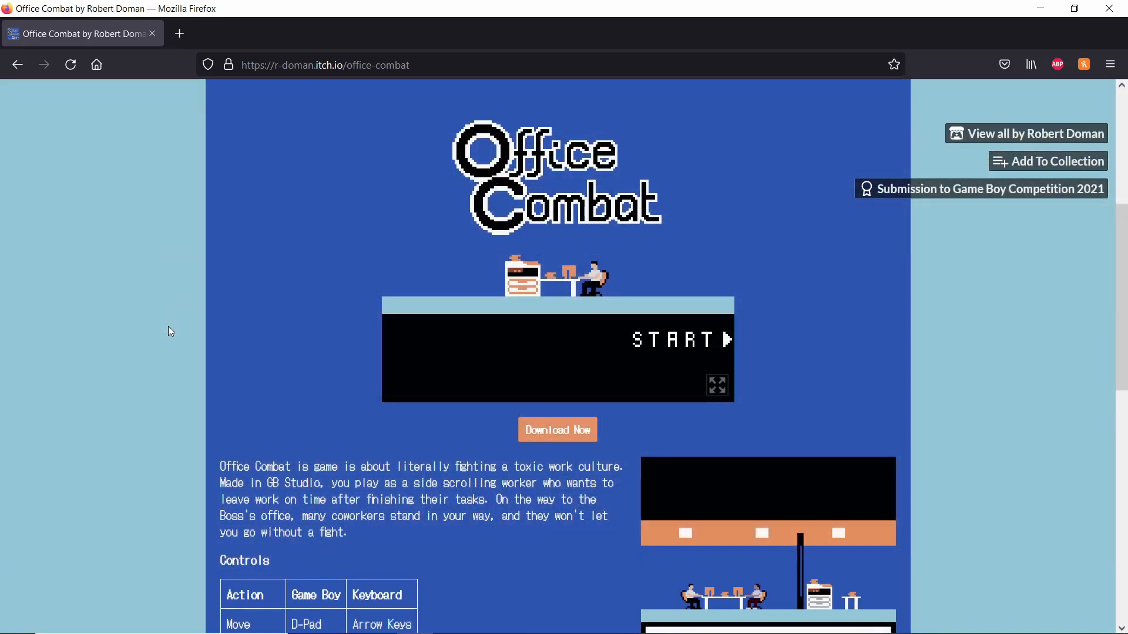
{"action": "scroll", "coordinate": [168, 358], "scroll_direction": "up", "scroll_amount": 5}
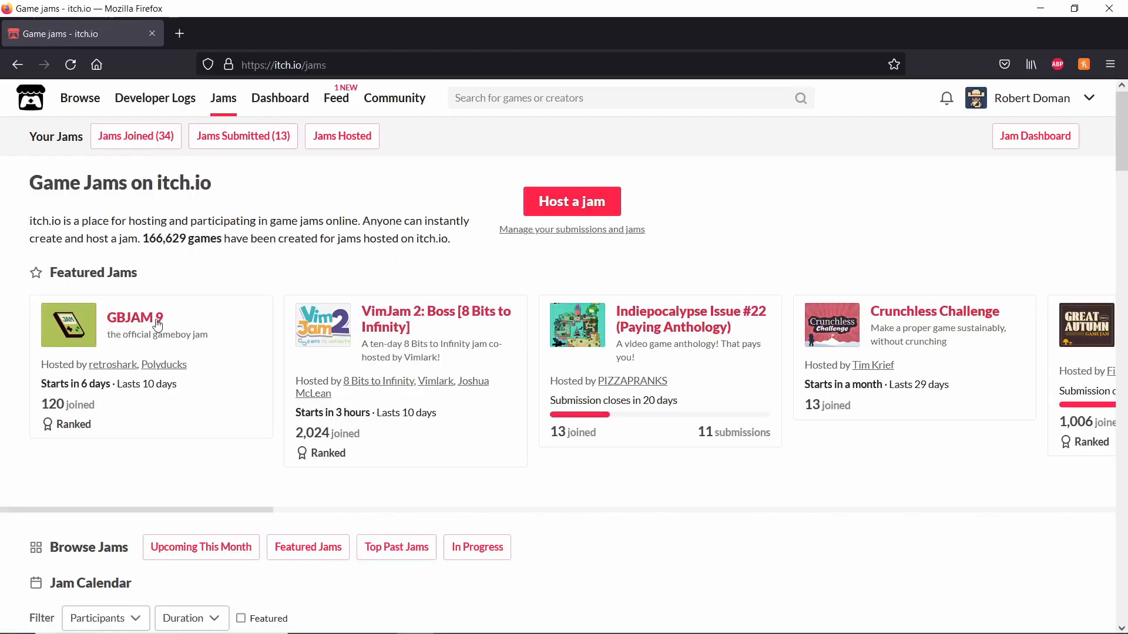
Open GBJAM 9 from the featured game jams and skim its description and rules
{"action": "left_click", "coordinate": [154, 318]}
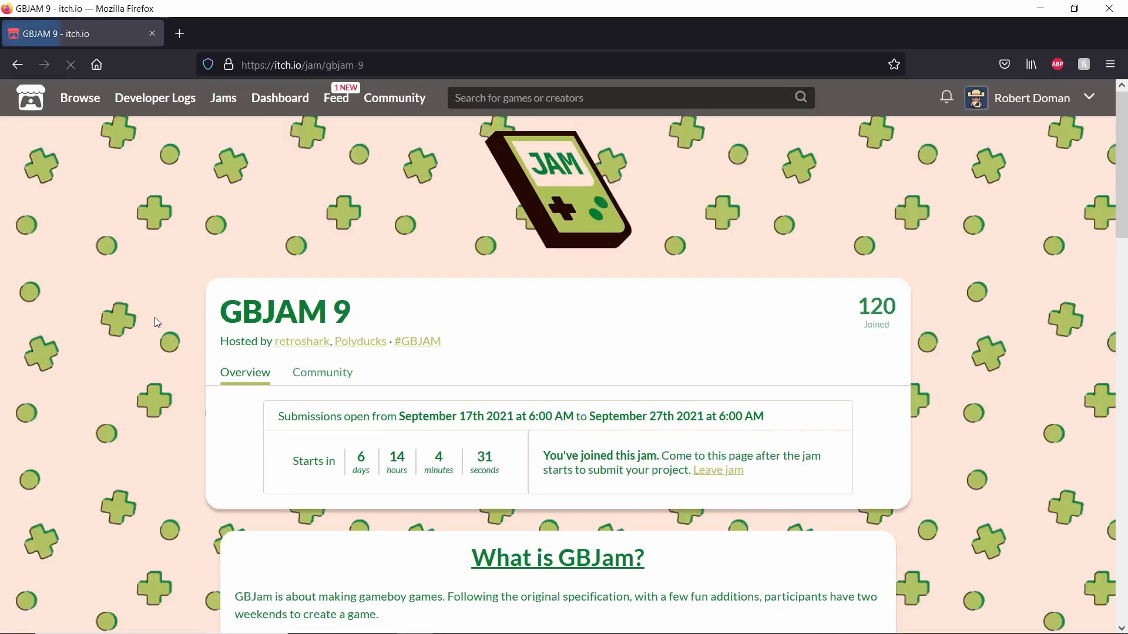
{"action": "scroll", "coordinate": [153, 310], "scroll_direction": "down", "scroll_amount": 4}
{"action": "scroll", "coordinate": [153, 310], "scroll_direction": "up", "scroll_amount": 3}
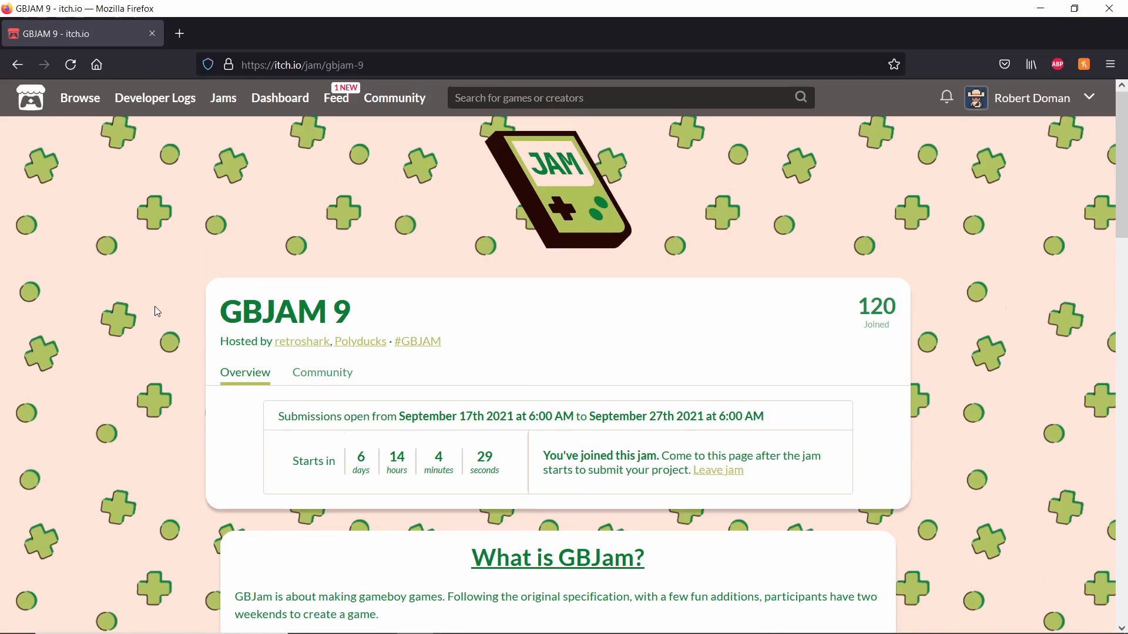
{"action": "scroll", "coordinate": [154, 305], "scroll_direction": "down", "scroll_amount": 4}
{"action": "scroll", "coordinate": [182, 264], "scroll_direction": "down", "scroll_amount": 4}
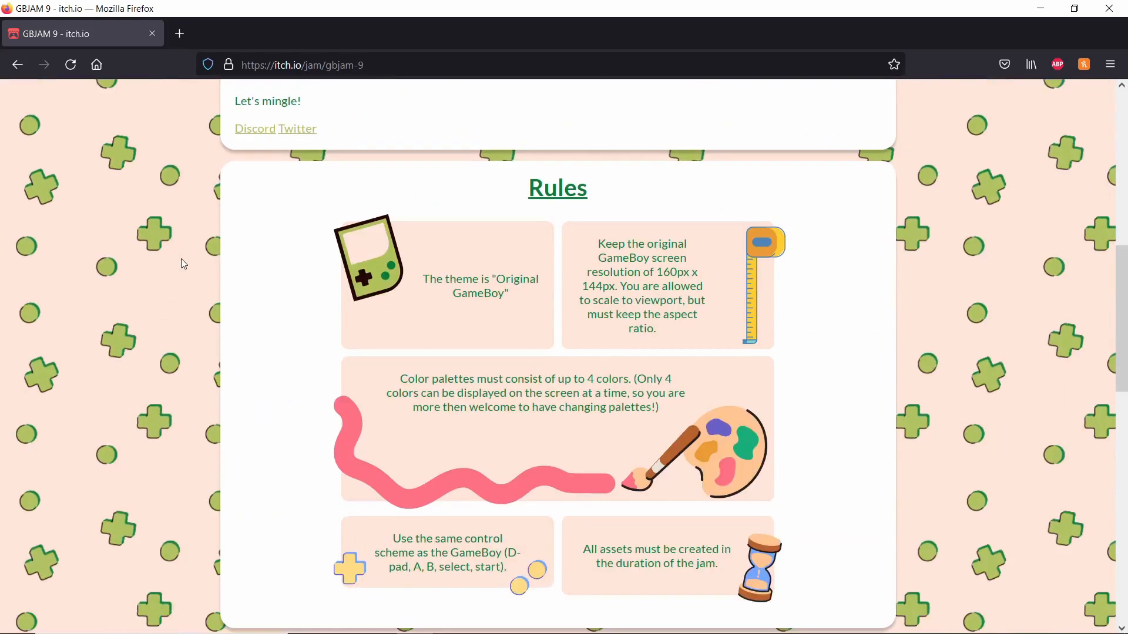
{"action": "scroll", "coordinate": [182, 263], "scroll_direction": "down", "scroll_amount": 4}
{"action": "scroll", "coordinate": [182, 264], "scroll_direction": "up", "scroll_amount": 11}
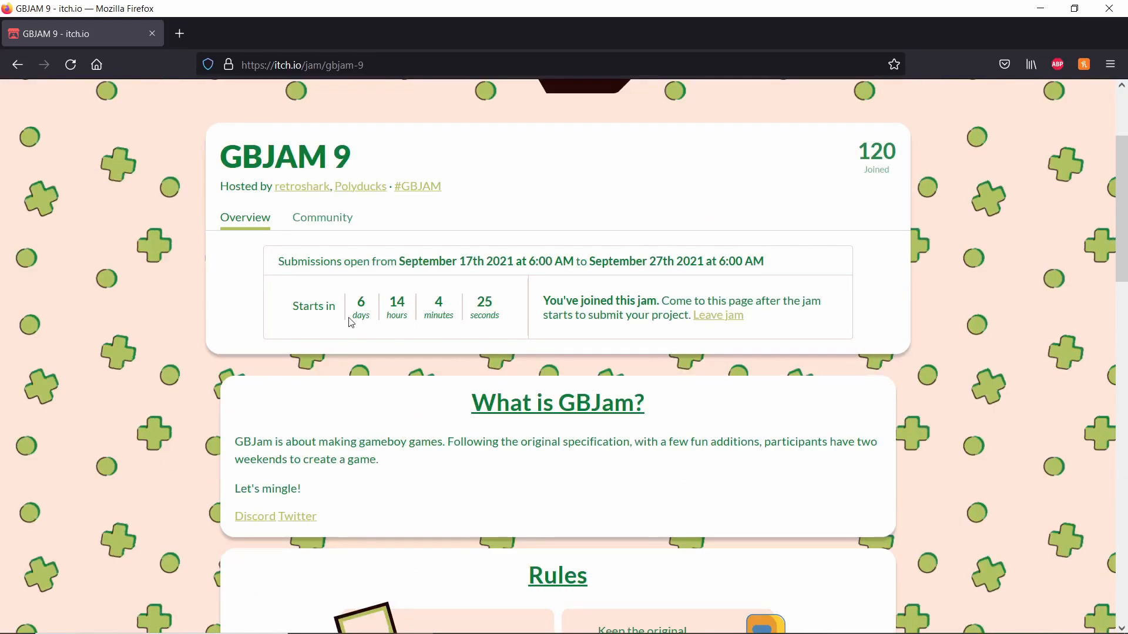
Check the start and end dates of the GBJAM 9 submission period, highlighting them on the overview
{"action": "left_click_drag", "start_coordinate": [454, 264], "coordinate": [687, 262]}
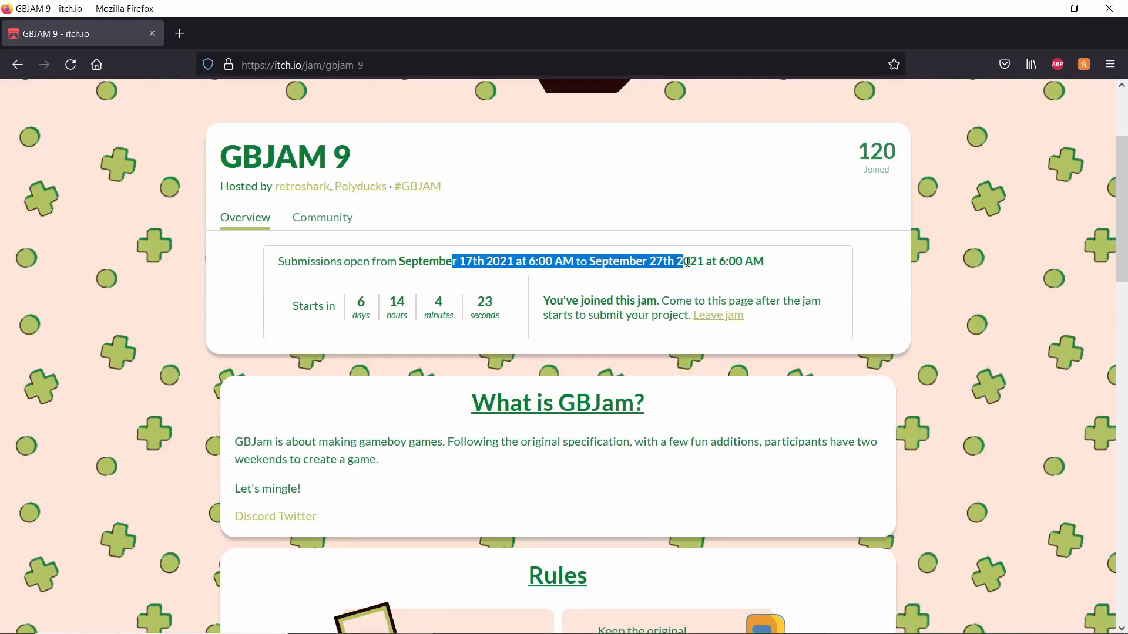
{"action": "left_click", "coordinate": [687, 262]}
{"action": "mouse_move", "coordinate": [687, 262]}
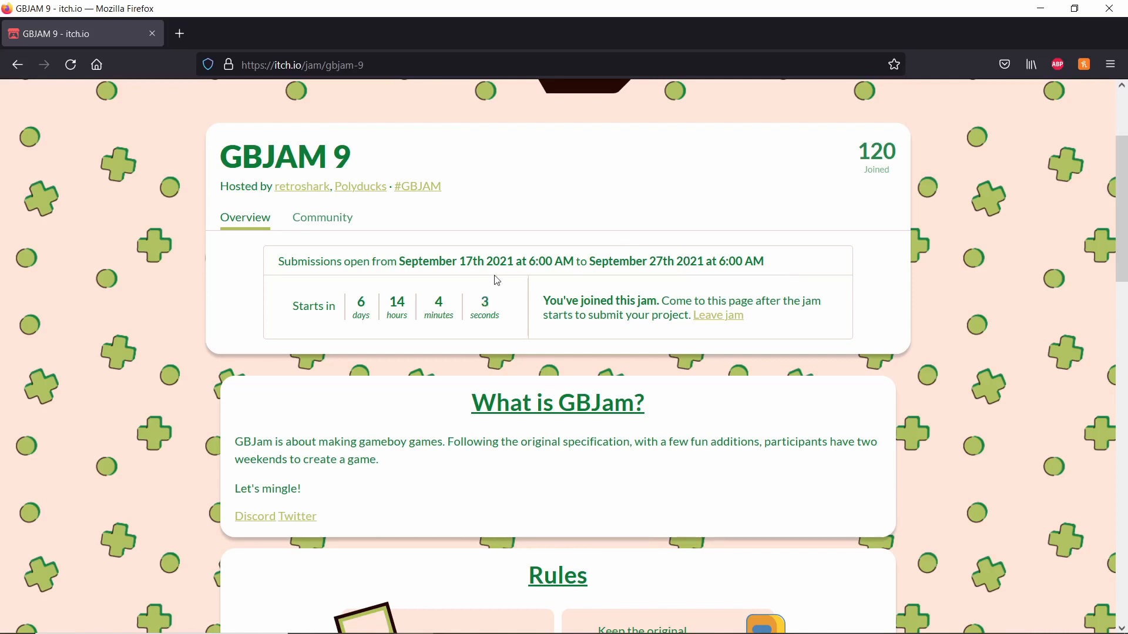
{"action": "left_click_drag", "start_coordinate": [493, 262], "coordinate": [693, 262]}
{"action": "left_click_drag", "start_coordinate": [778, 261], "coordinate": [406, 262]}
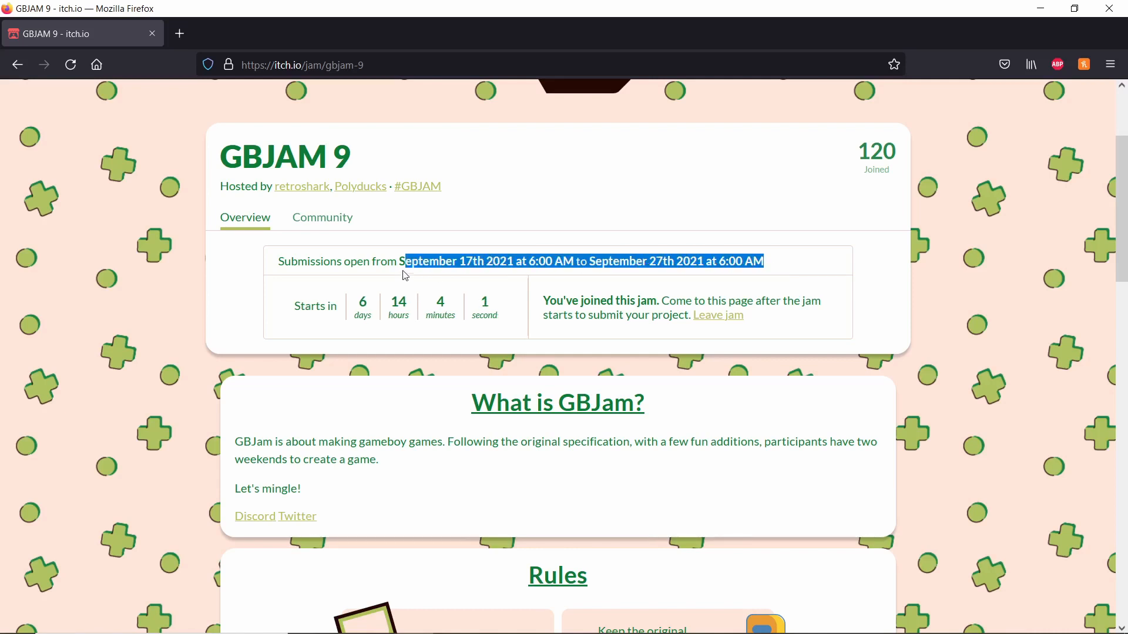
{"action": "left_click", "coordinate": [405, 262]}
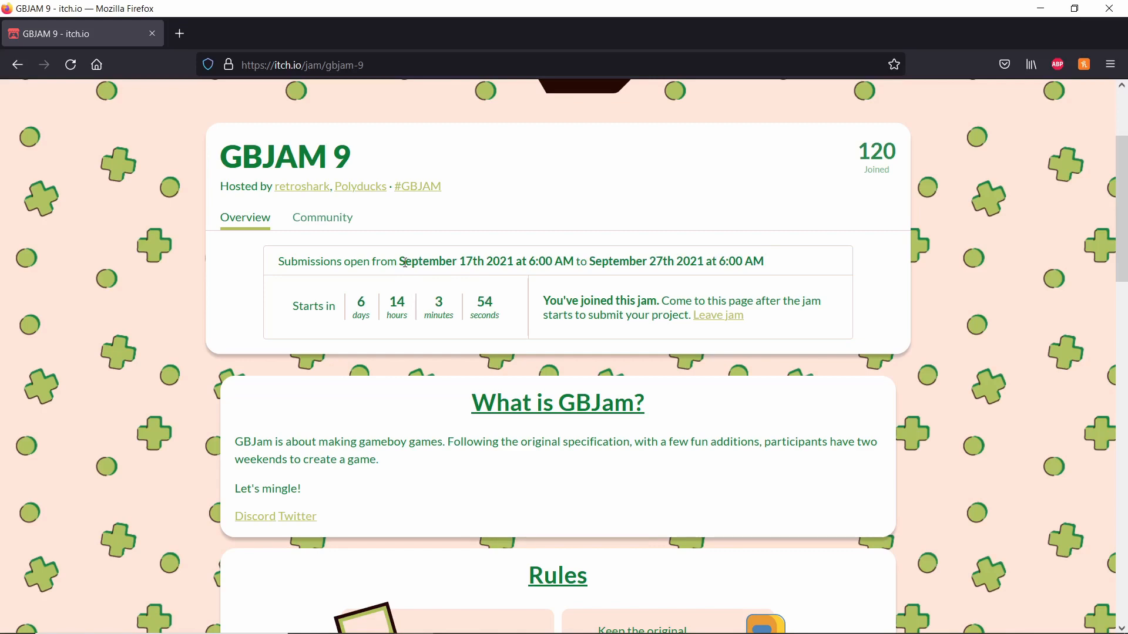
Look through the GBJAM 9 rules and FAQ and return to the jam's title and overview
{"action": "scroll", "coordinate": [129, 397], "scroll_direction": "down", "scroll_amount": 8}
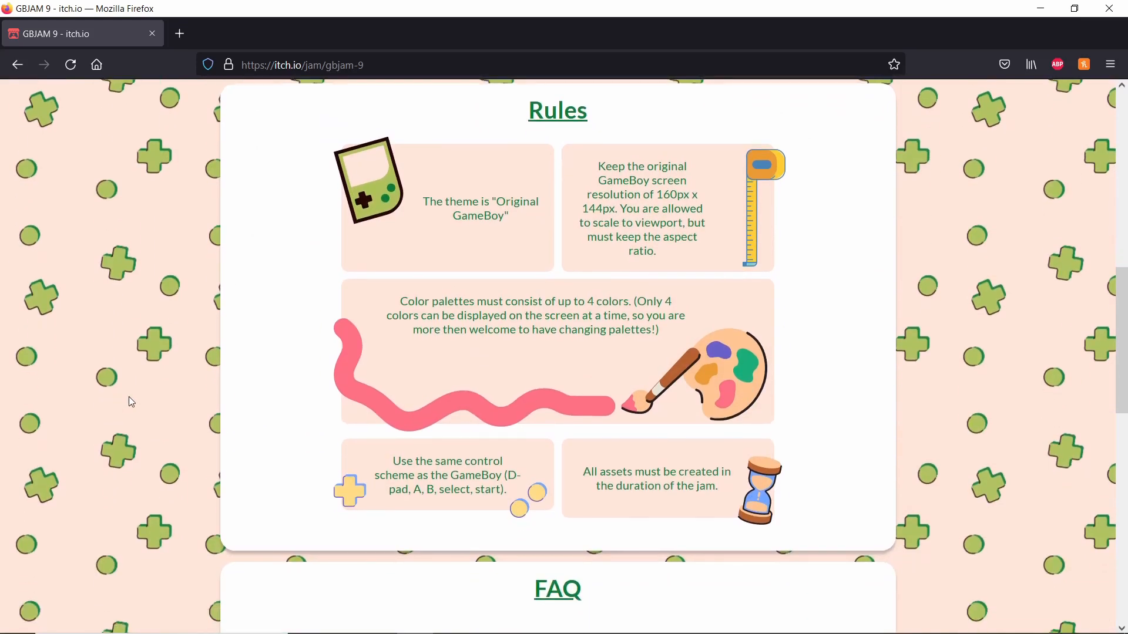
{"action": "scroll", "coordinate": [129, 397], "scroll_direction": "up", "scroll_amount": 2}
{"action": "scroll", "coordinate": [129, 395], "scroll_direction": "down", "scroll_amount": 6}
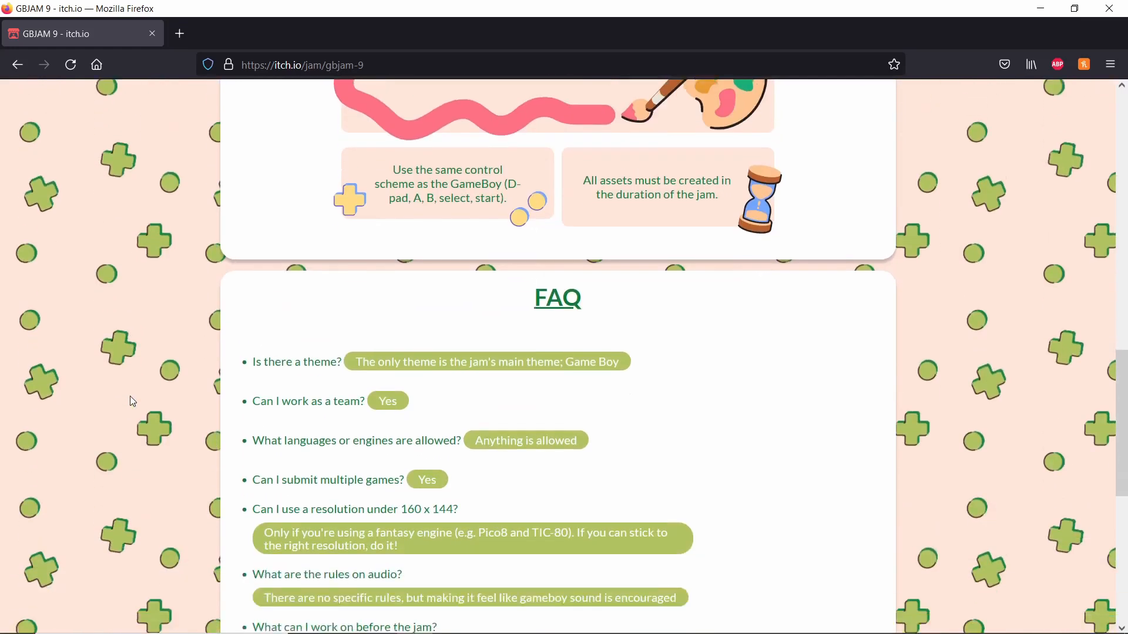
{"action": "scroll", "coordinate": [129, 396], "scroll_direction": "up", "scroll_amount": 15}
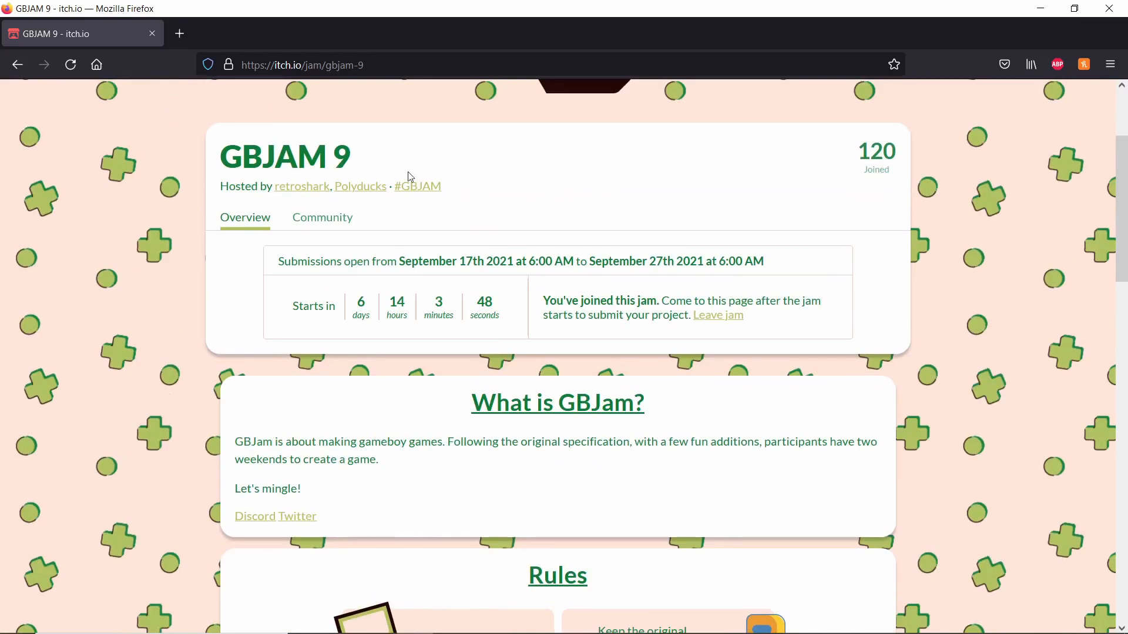
{"action": "left_click_drag", "start_coordinate": [410, 177], "coordinate": [210, 168]}
{"action": "left_click", "coordinate": [382, 158]}
{"action": "scroll", "coordinate": [511, 252], "scroll_direction": "up", "scroll_amount": 3}
{"action": "scroll", "coordinate": [249, 217], "scroll_direction": "down", "scroll_amount": 3}
{"action": "scroll", "coordinate": [219, 263], "scroll_direction": "up", "scroll_amount": 3}
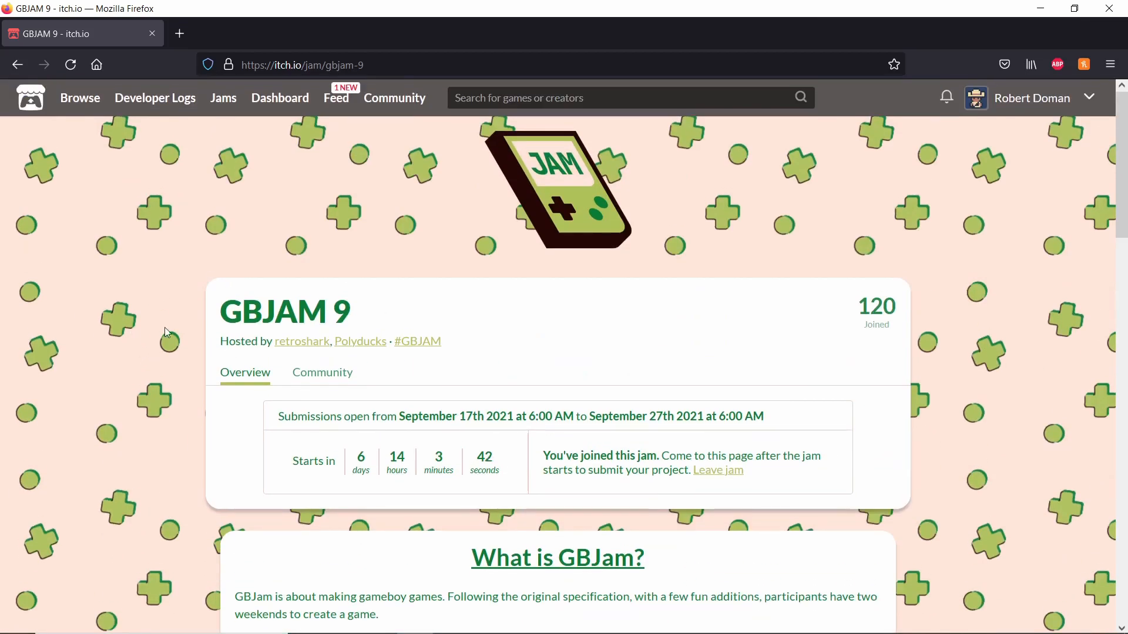
{"action": "scroll", "coordinate": [165, 324], "scroll_direction": "down", "scroll_amount": 3}
{"action": "scroll", "coordinate": [180, 302], "scroll_direction": "up", "scroll_amount": 2}
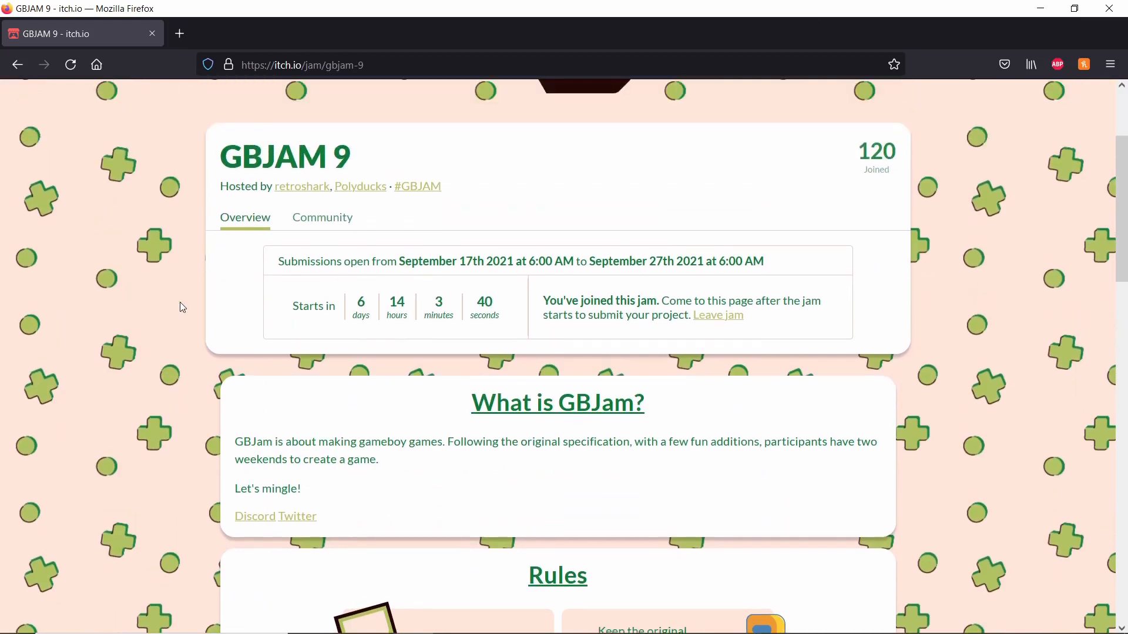
Revisit the GBJAM 9 rules and highlight the submission dates in the overview
{"action": "scroll", "coordinate": [180, 302], "scroll_direction": "down", "scroll_amount": 3}
{"action": "scroll", "coordinate": [181, 303], "scroll_direction": "down", "scroll_amount": 8}
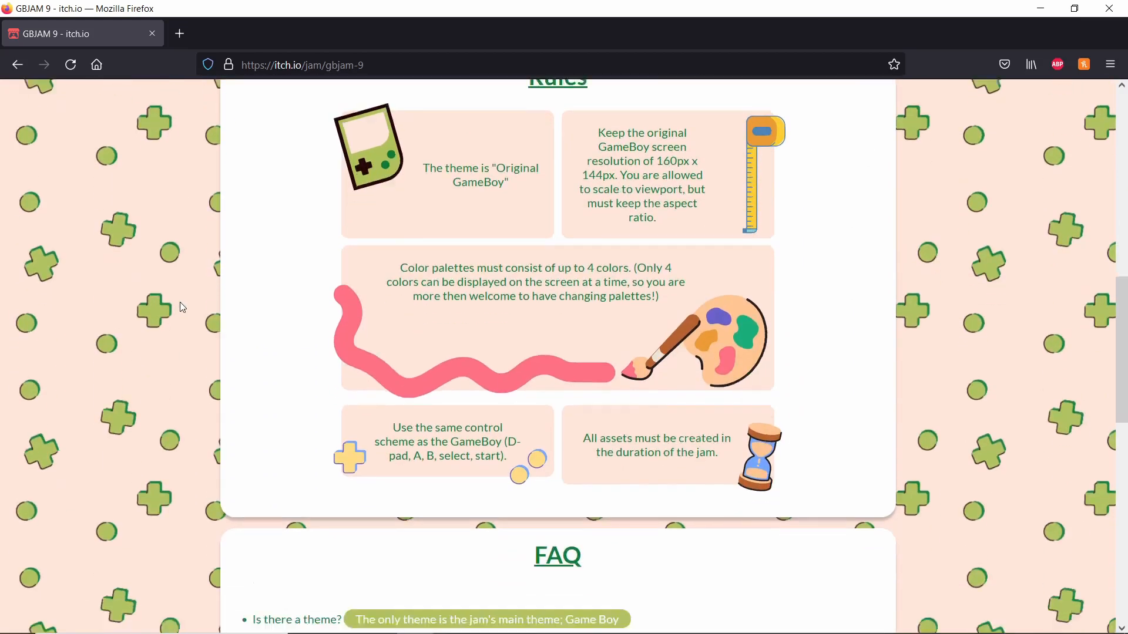
{"action": "scroll", "coordinate": [179, 302], "scroll_direction": "up", "scroll_amount": 10}
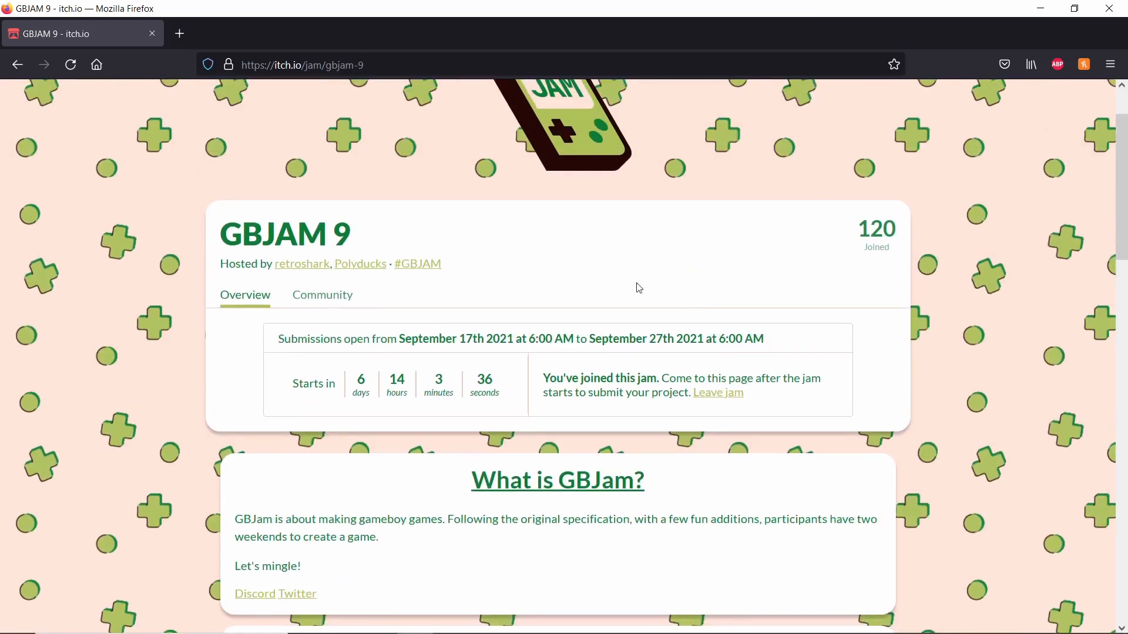
{"action": "left_click_drag", "start_coordinate": [802, 344], "coordinate": [459, 339]}
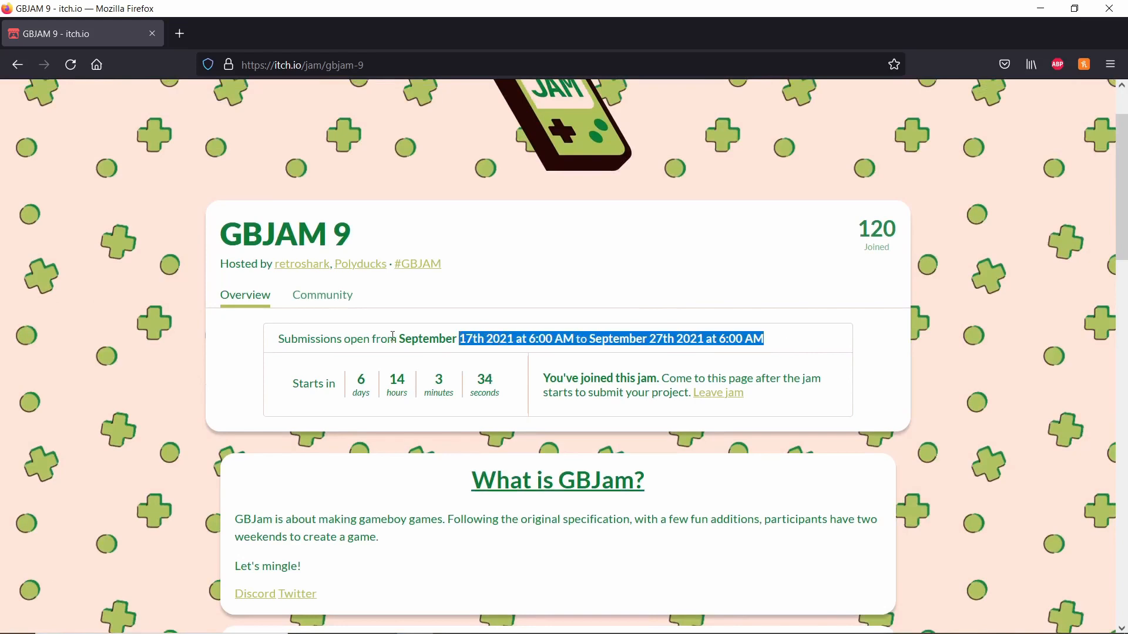
{"action": "left_click", "coordinate": [188, 339]}
{"action": "scroll", "coordinate": [125, 336], "scroll_direction": "down", "scroll_amount": 2}
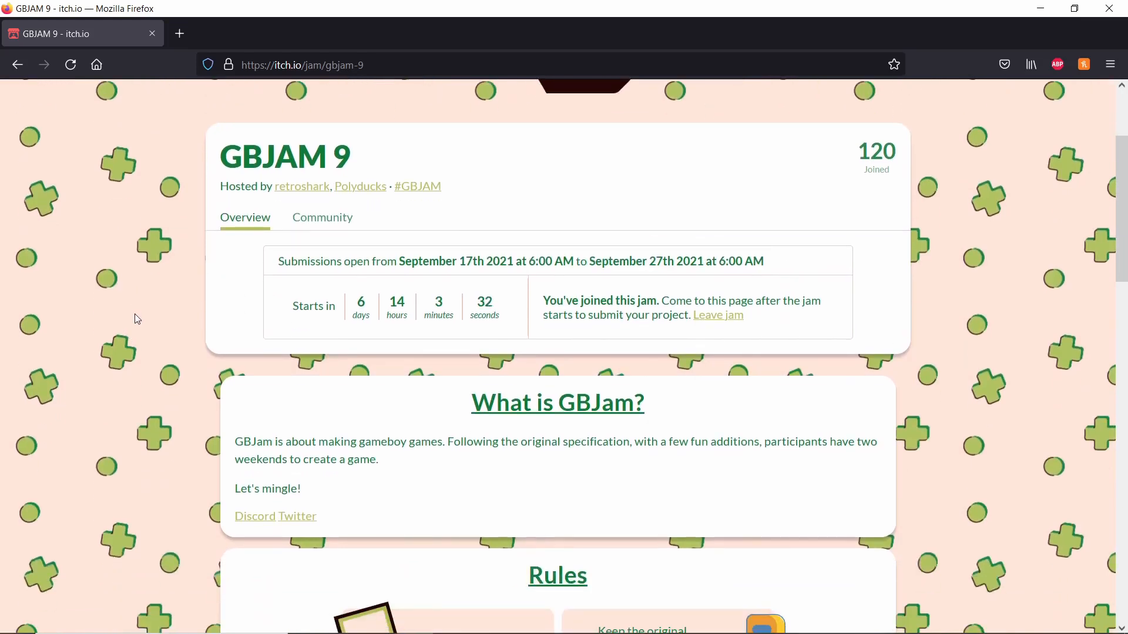
Read the GBJAM 9 rules and the FAQ answers on teams, engines, resolution, audio and pre-jam preparation
{"action": "scroll", "coordinate": [137, 319], "scroll_direction": "down", "scroll_amount": 4}
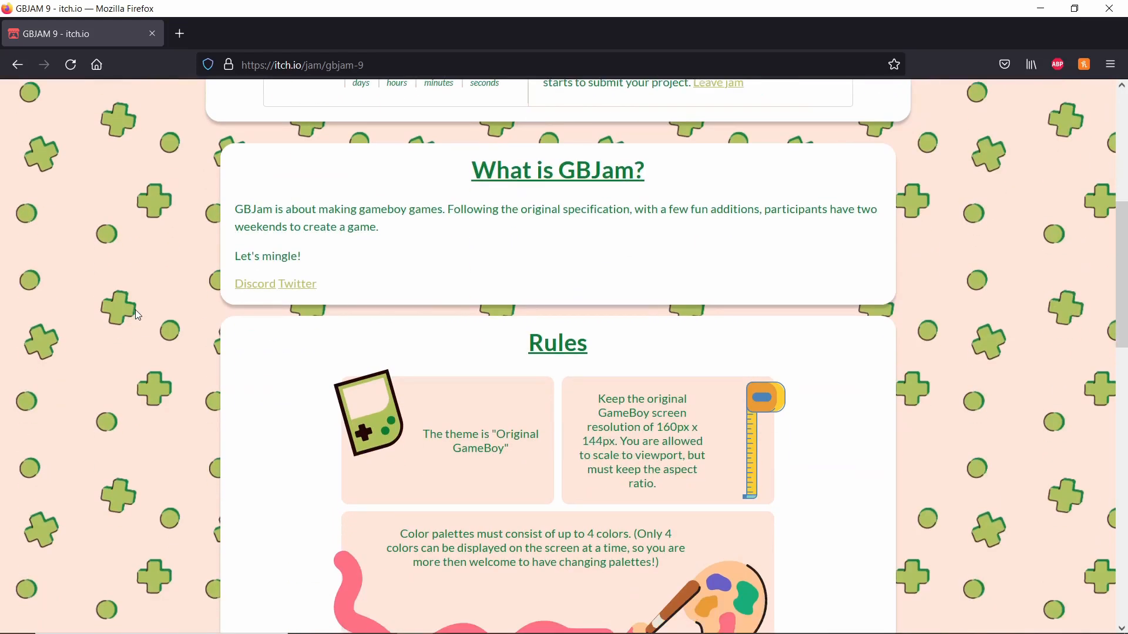
{"action": "scroll", "coordinate": [135, 313], "scroll_direction": "down", "scroll_amount": 4}
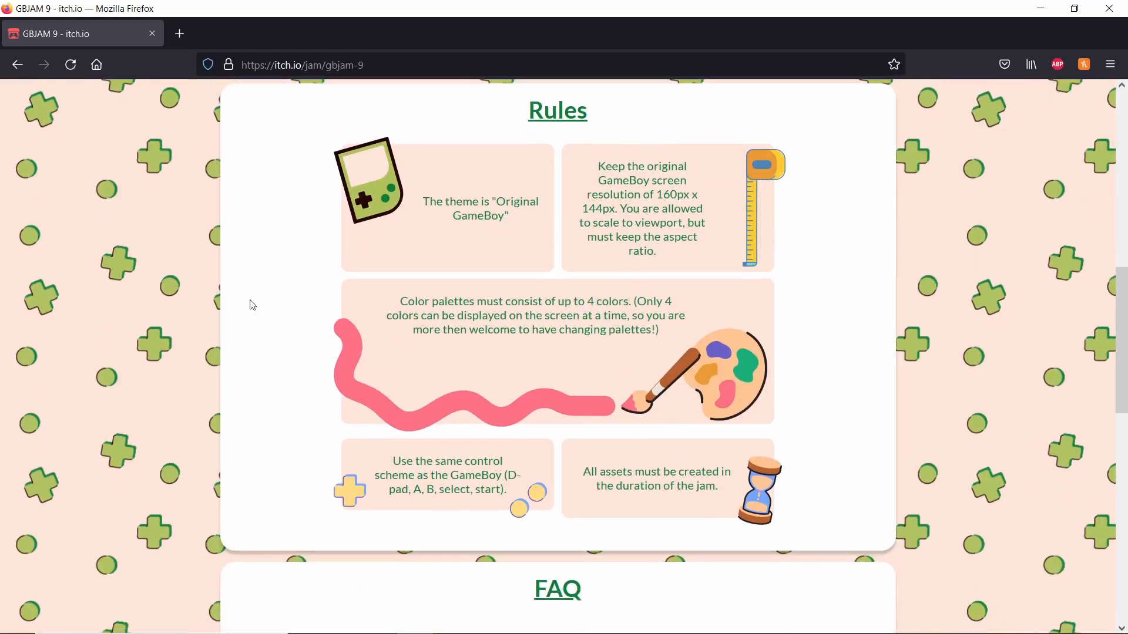
{"action": "scroll", "coordinate": [200, 358], "scroll_direction": "down", "scroll_amount": 3}
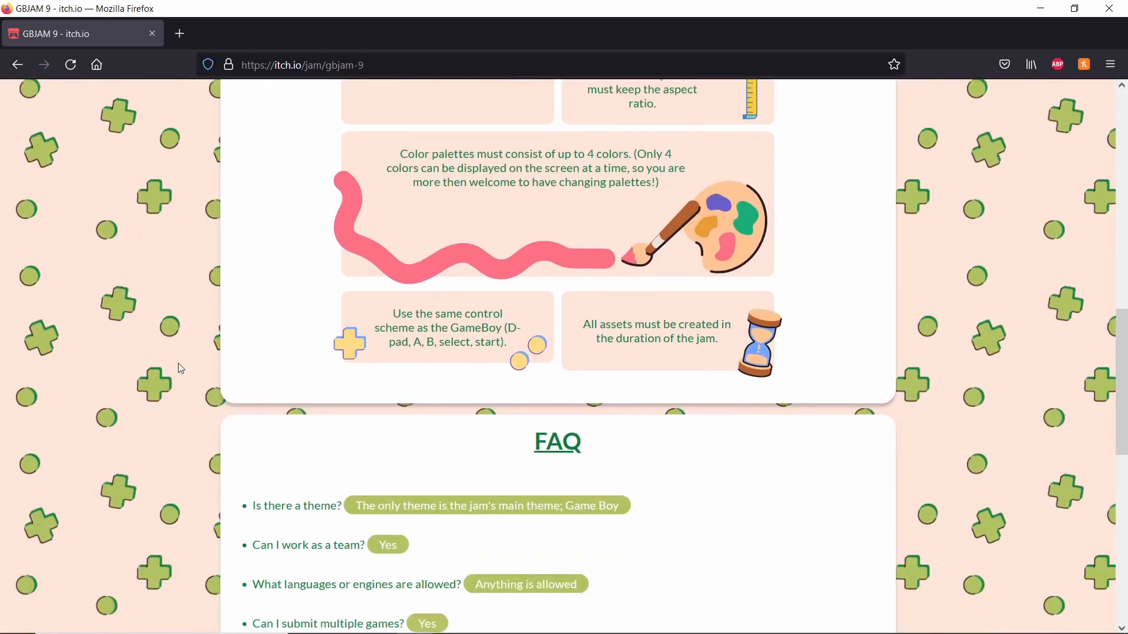
{"action": "scroll", "coordinate": [181, 368], "scroll_direction": "down", "scroll_amount": 4}
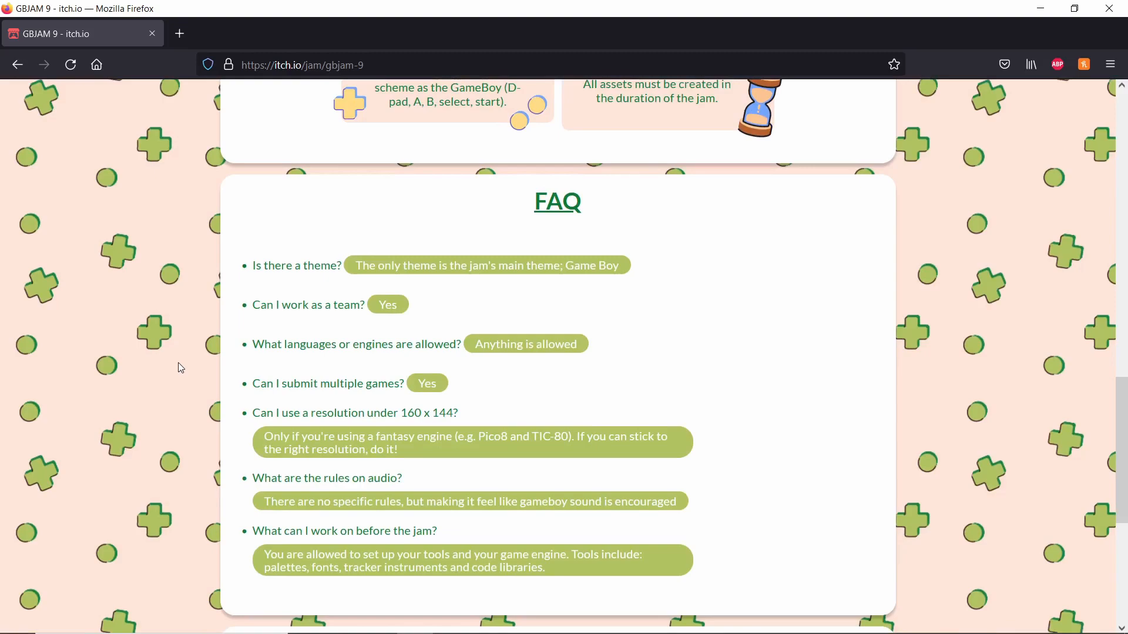